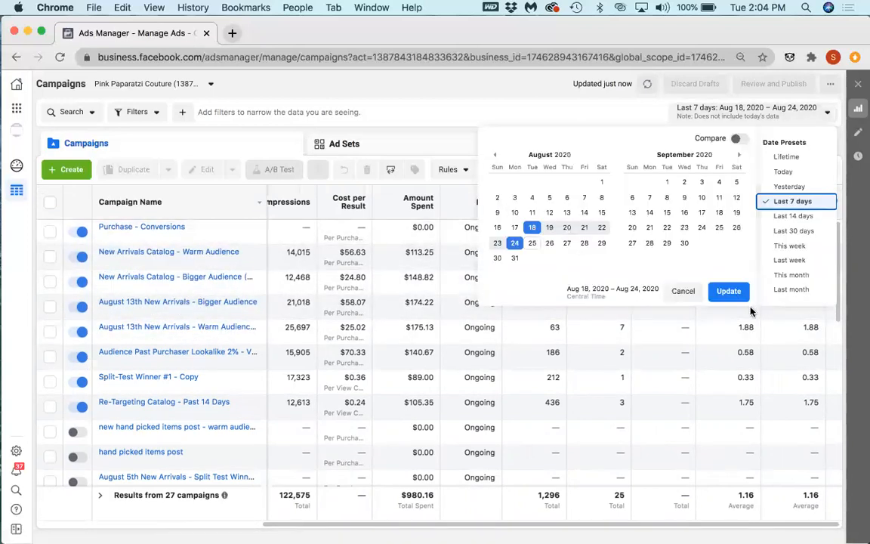
Step: Set the reporting period to This week and open the ad inside the August 13th New Arrivals - Bigger Audience campaign
{"action": "left_click", "coordinate": [789, 246]}
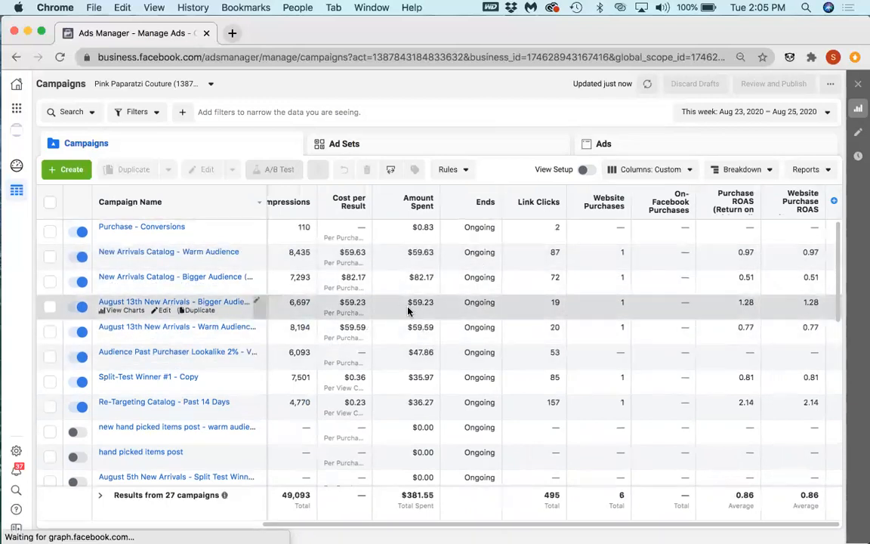
{"action": "left_click", "coordinate": [407, 306]}
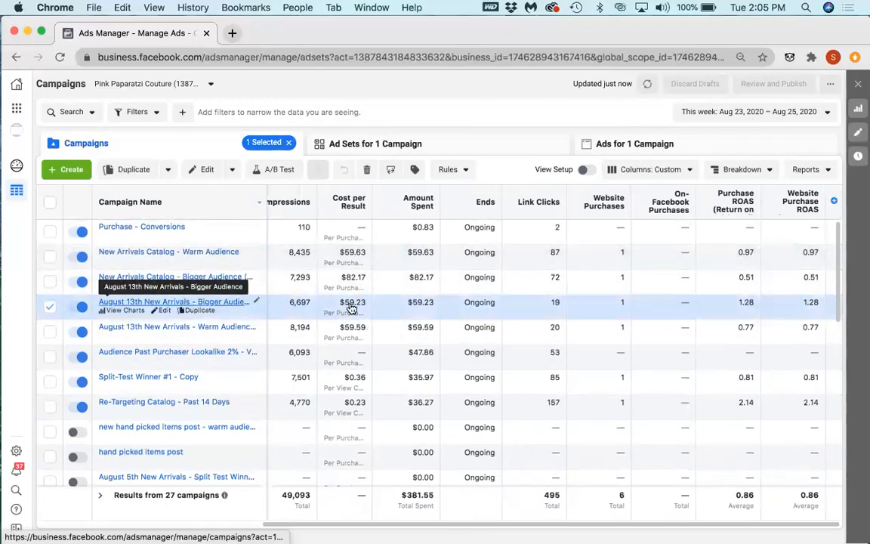
{"action": "left_click", "coordinate": [188, 305]}
{"action": "left_click_drag", "start_coordinate": [396, 284], "coordinate": [223, 287]}
{"action": "left_click", "coordinate": [190, 229]}
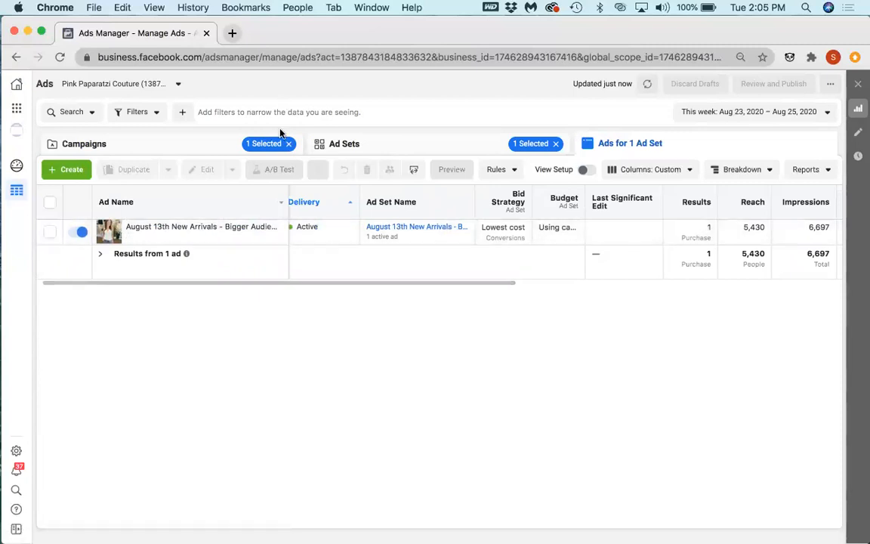
Step: Clear the ad set and campaign selections and sort all ads by Website Purchase ROAS, highest first
{"action": "left_click", "coordinate": [556, 144]}
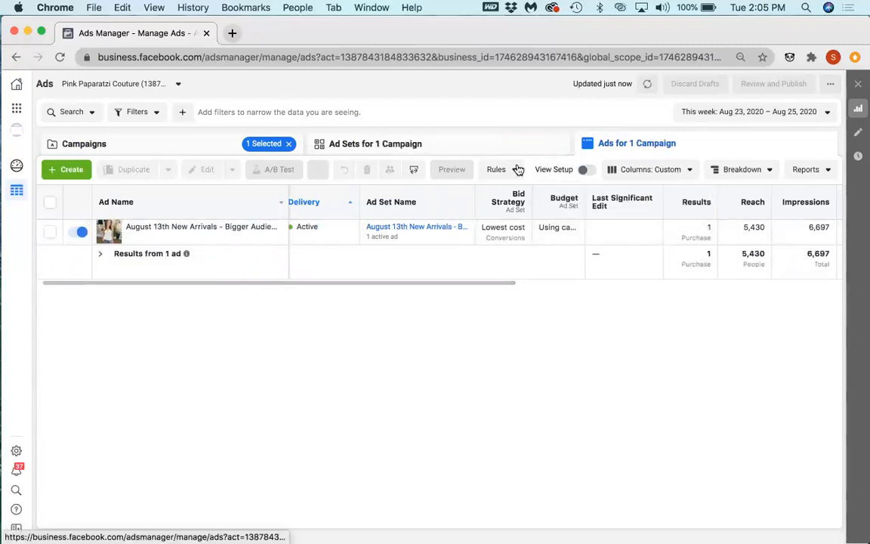
{"action": "left_click", "coordinate": [288, 144]}
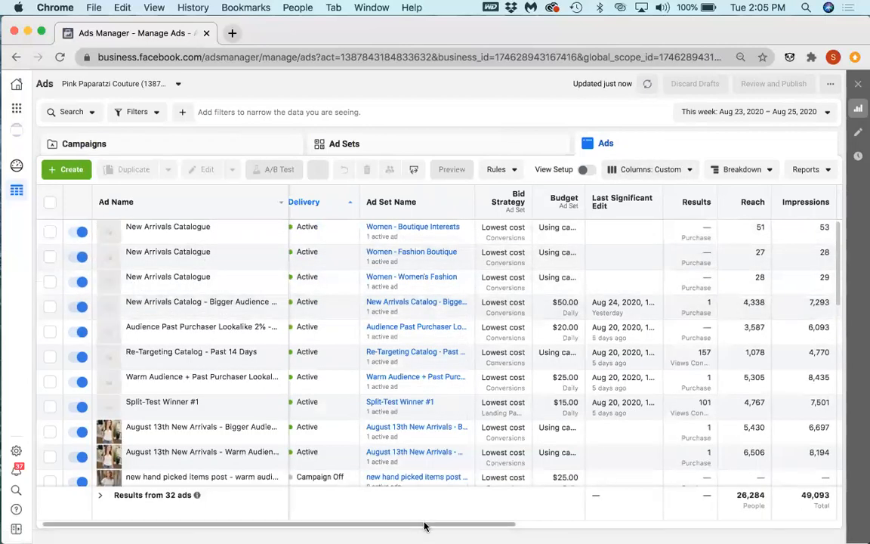
{"action": "left_click_drag", "start_coordinate": [421, 524], "coordinate": [664, 517]}
{"action": "scroll", "coordinate": [665, 517], "scroll_direction": "right", "scroll_amount": 10}
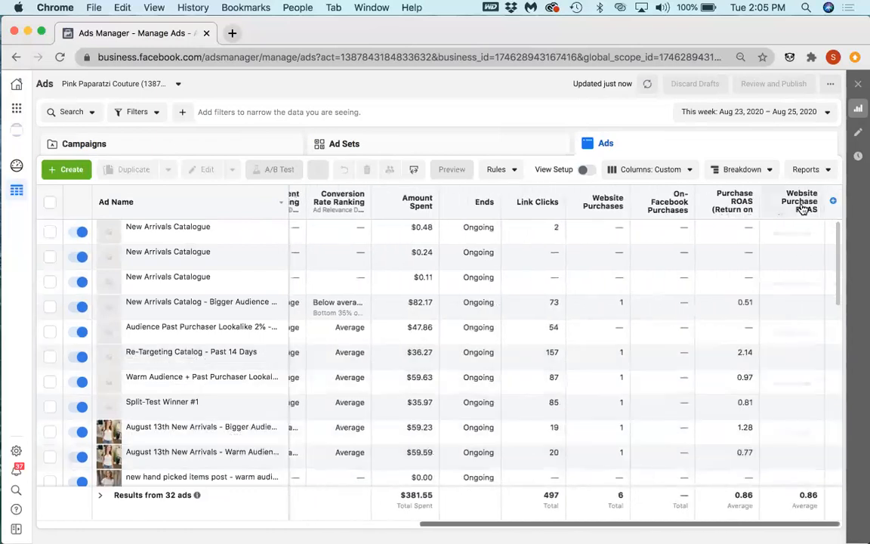
{"action": "left_click", "coordinate": [799, 202]}
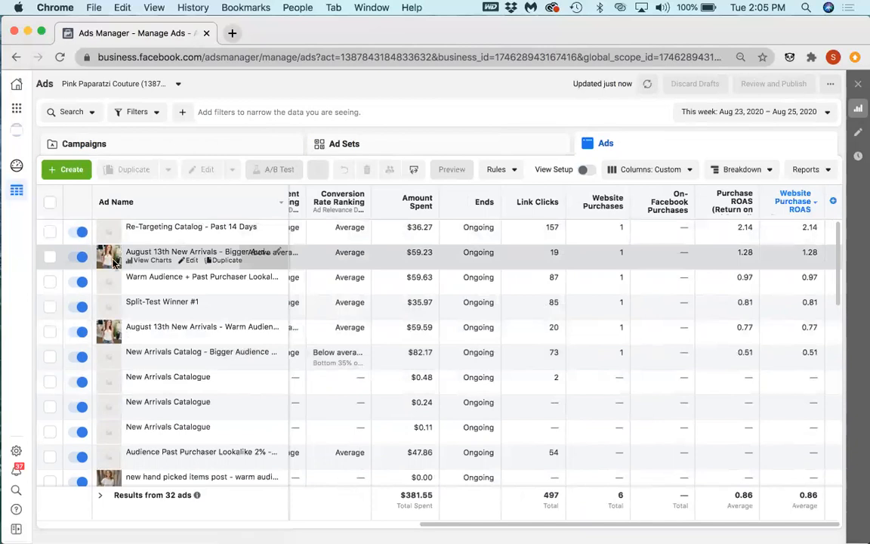
Step: Examine the ad set and ad results of the New Arrivals Catalog - Warm Audience campaign, then return to the campaign list
{"action": "left_click", "coordinate": [170, 145]}
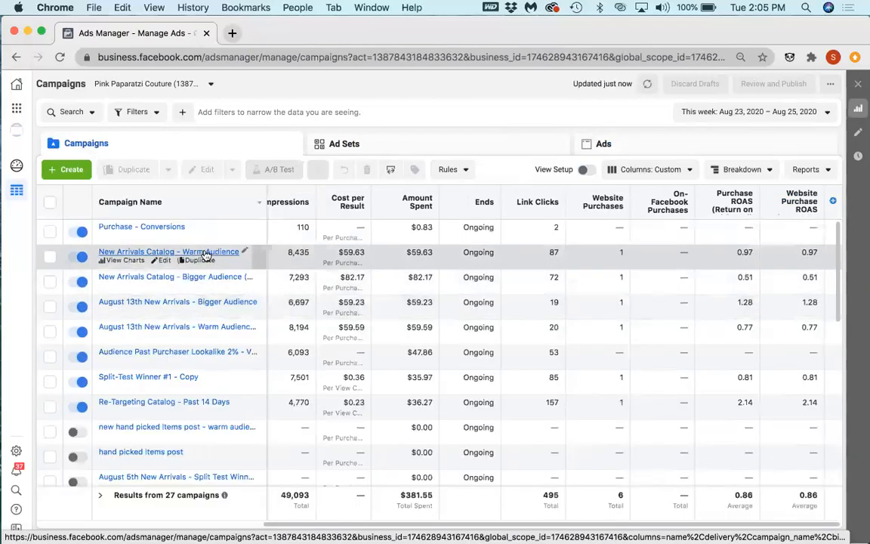
{"action": "left_click", "coordinate": [202, 252]}
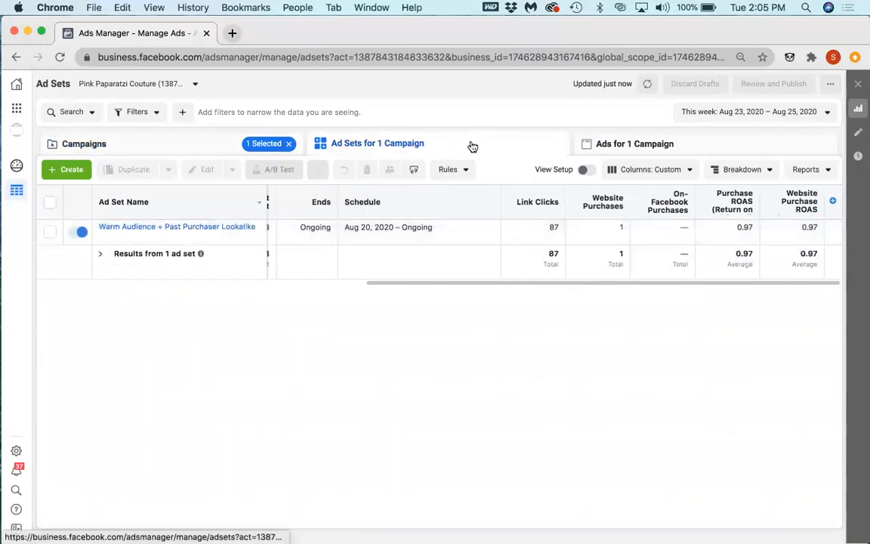
{"action": "left_click", "coordinate": [604, 147]}
{"action": "left_click", "coordinate": [400, 148]}
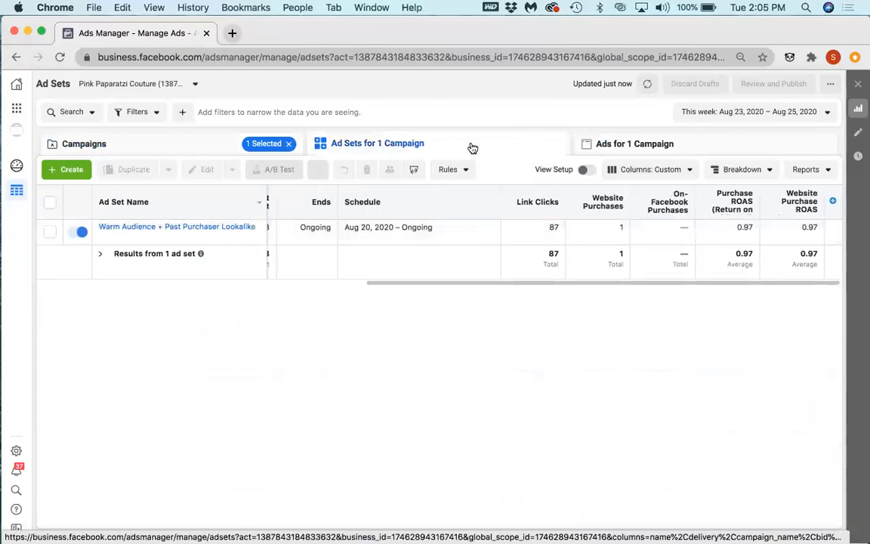
{"action": "left_click", "coordinate": [188, 155]}
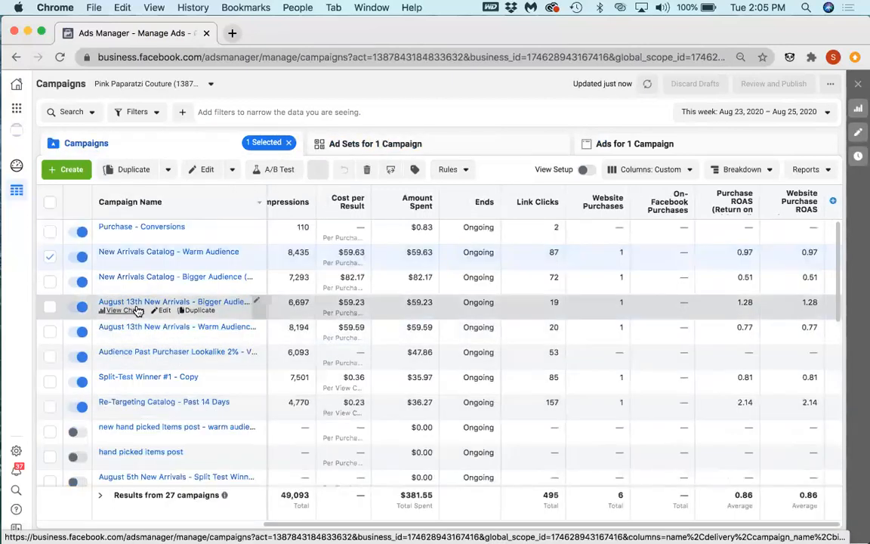
Step: View the performance charts and post preview of the ad in the August 13th New Arrivals - Bigger Audience campaign
{"action": "left_click", "coordinate": [144, 302]}
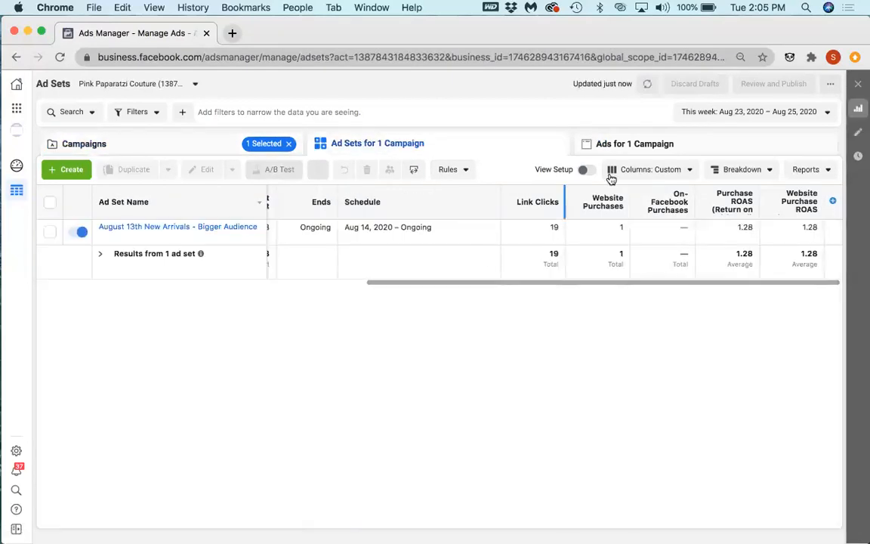
{"action": "left_click", "coordinate": [639, 144]}
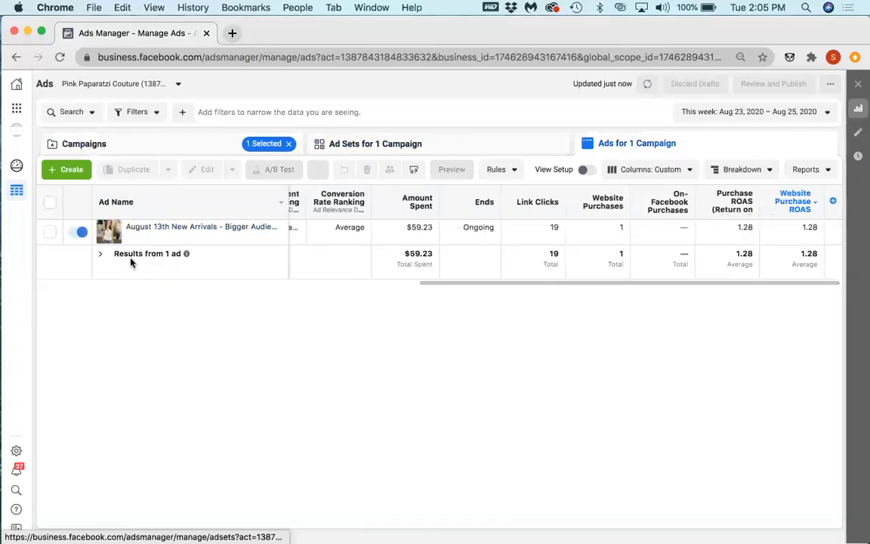
{"action": "left_click", "coordinate": [139, 236]}
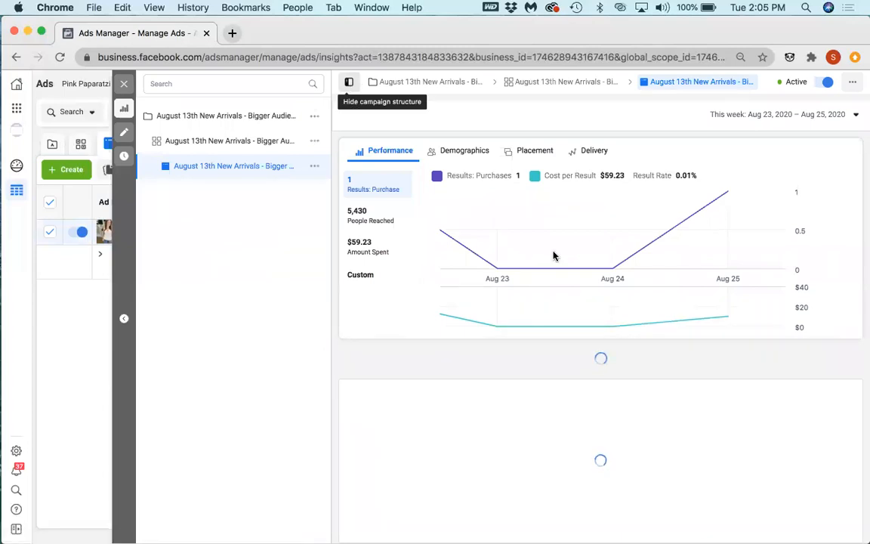
{"action": "scroll", "coordinate": [559, 254], "scroll_direction": "down", "scroll_amount": 1}
{"action": "scroll", "coordinate": [483, 258], "scroll_direction": "down", "scroll_amount": 6}
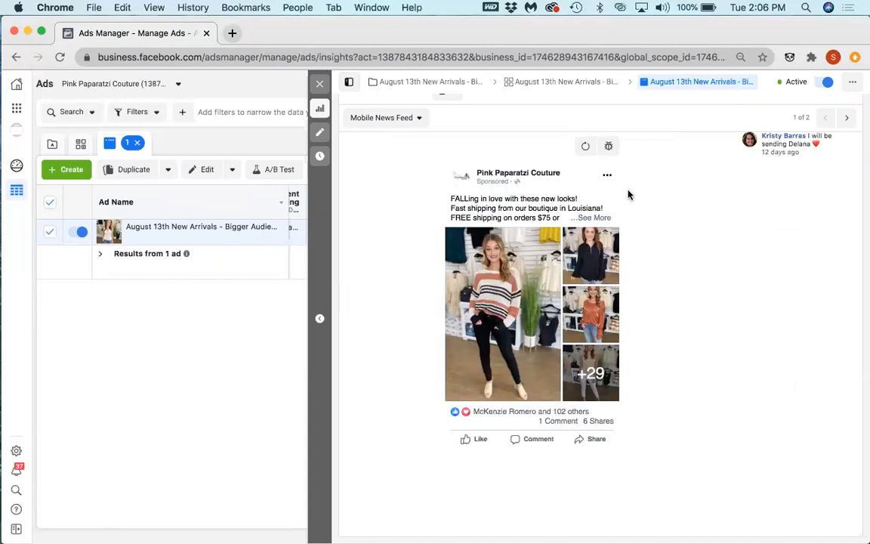
Step: Check the preview placements of the August 13th ad and open it for editing to review its creative, call to action and tracking
{"action": "left_click", "coordinate": [414, 123]}
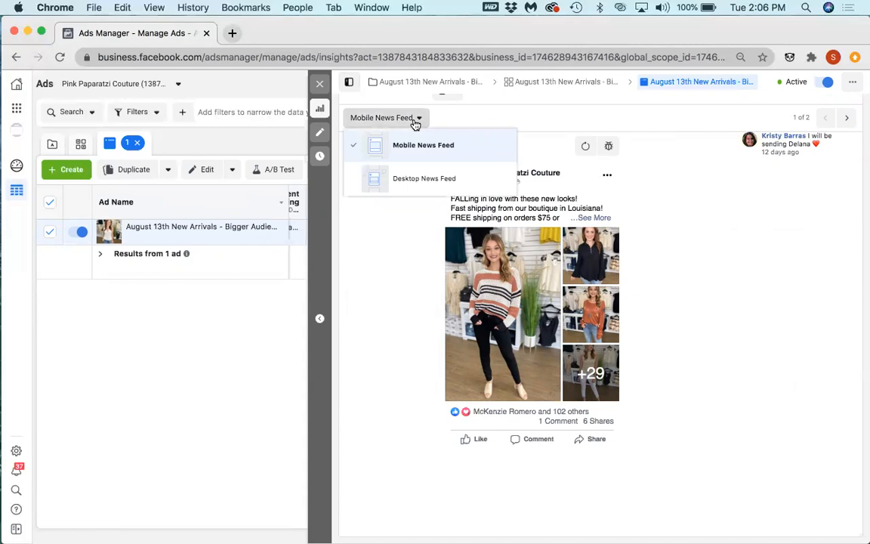
{"action": "left_click", "coordinate": [318, 133]}
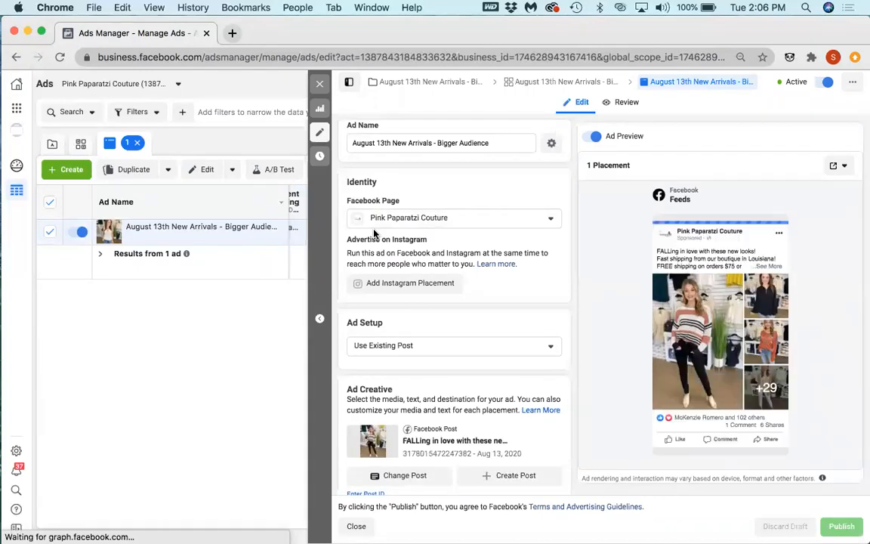
{"action": "scroll", "coordinate": [417, 255], "scroll_direction": "down", "scroll_amount": 5}
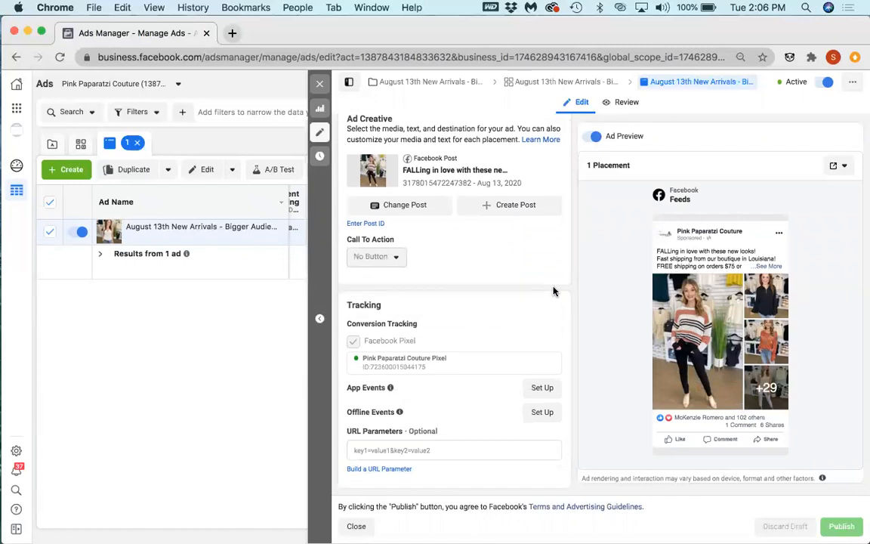
{"action": "mouse_move", "coordinate": [401, 262]}
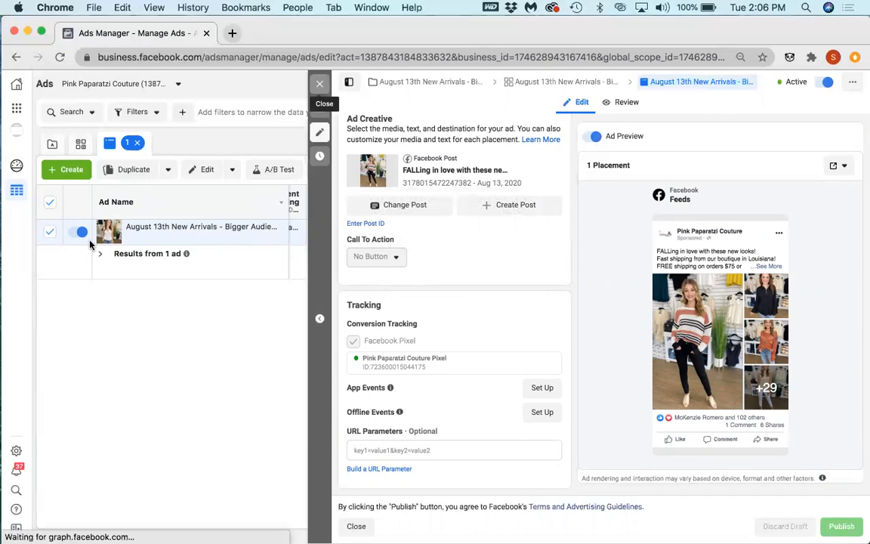
Step: Deselect the August 13th ad, return to the campaigns and show the ad sets of the Purchase - Conversions campaign
{"action": "left_click", "coordinate": [50, 231]}
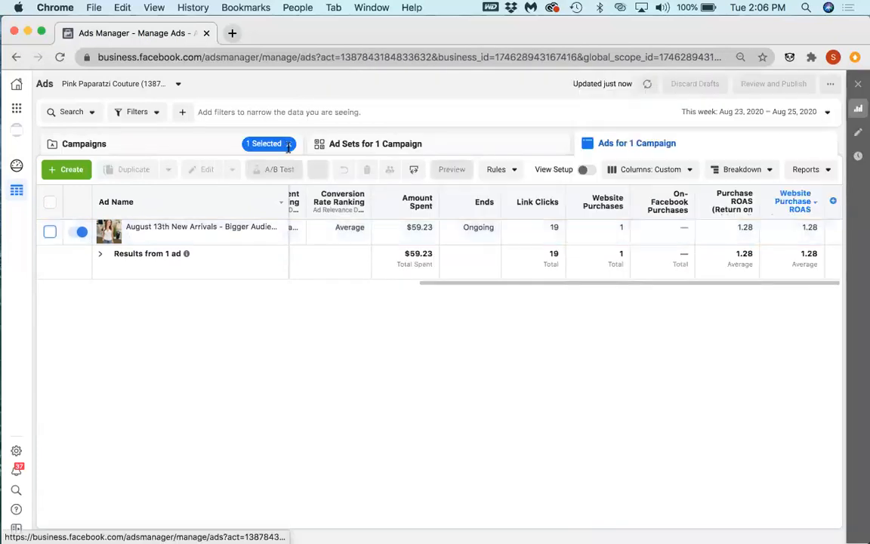
{"action": "left_click", "coordinate": [371, 143]}
{"action": "left_click", "coordinate": [229, 144]}
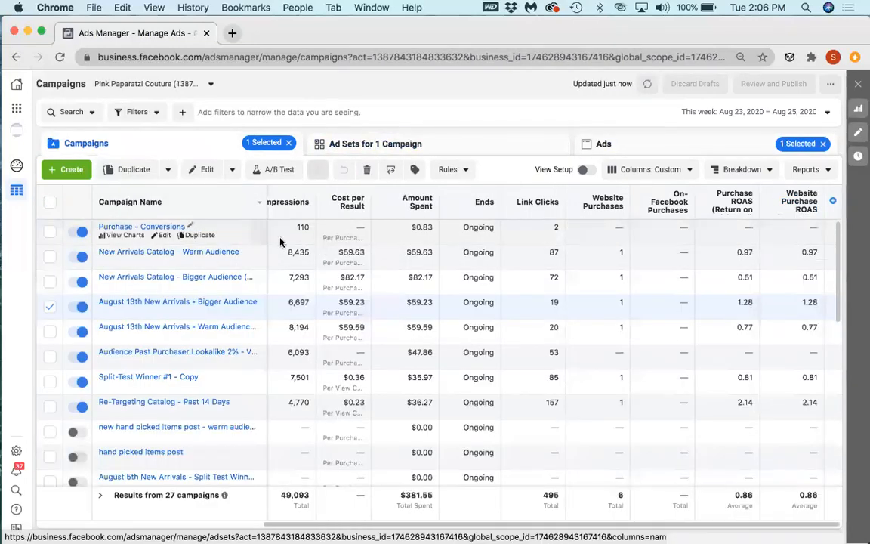
{"action": "left_click", "coordinate": [370, 239]}
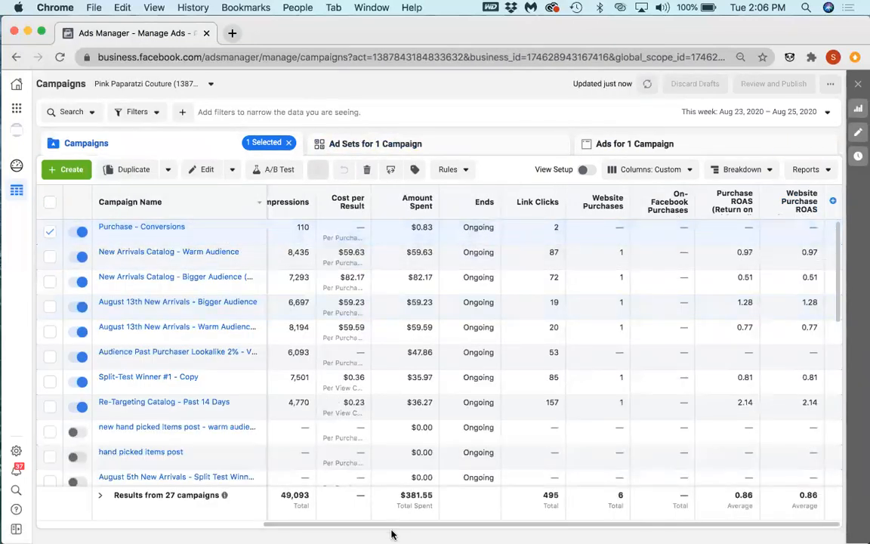
{"action": "left_click_drag", "start_coordinate": [286, 526], "coordinate": [221, 528]}
{"action": "scroll", "coordinate": [221, 529], "scroll_direction": "left", "scroll_amount": 3}
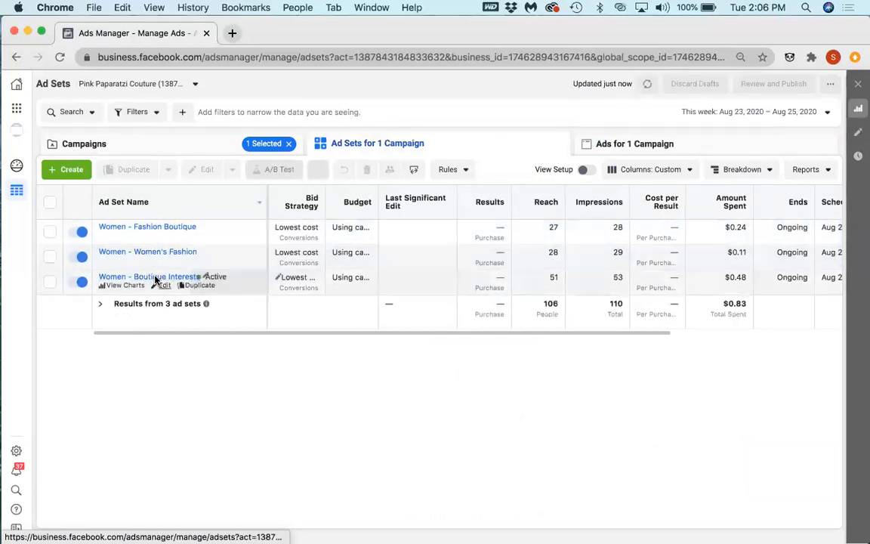
Step: Open the Women - Fashion Boutique ad set for editing and review its settings
{"action": "left_click", "coordinate": [162, 235]}
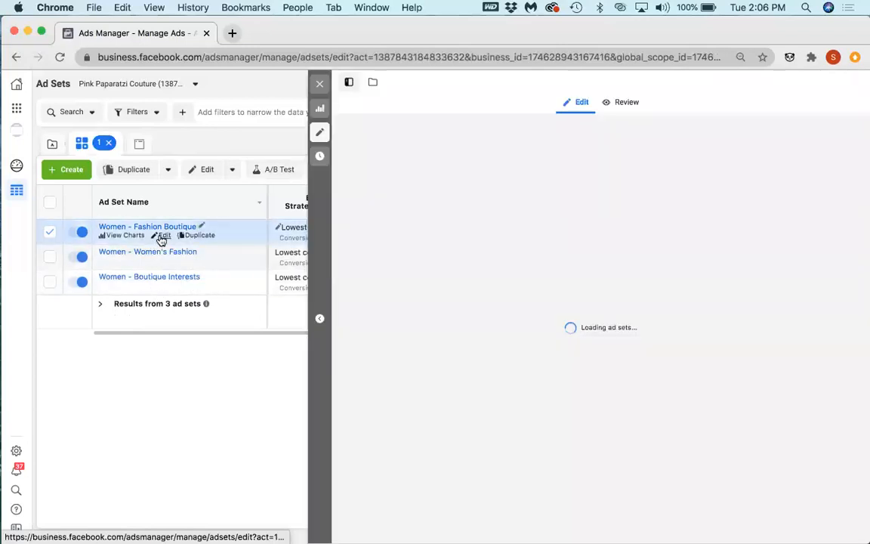
{"action": "scroll", "coordinate": [510, 292], "scroll_direction": "down", "scroll_amount": 5}
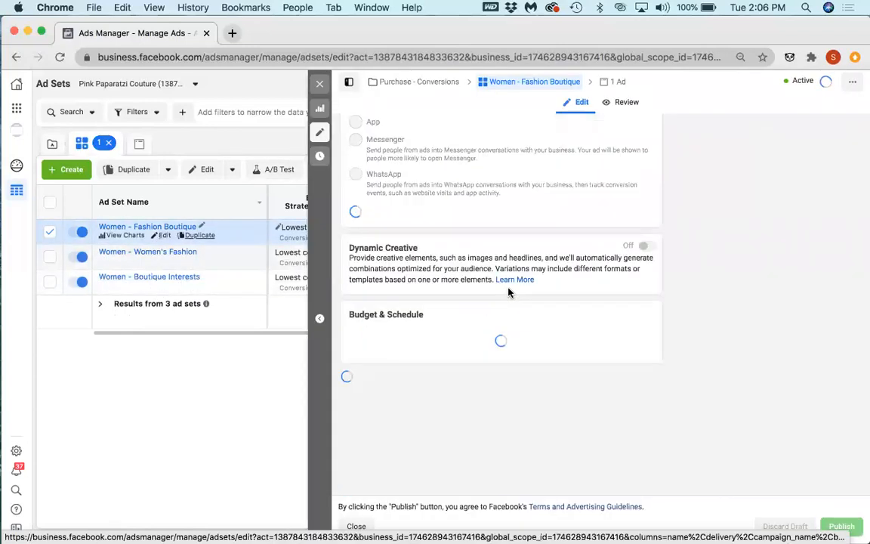
{"action": "scroll", "coordinate": [508, 292], "scroll_direction": "down", "scroll_amount": 5}
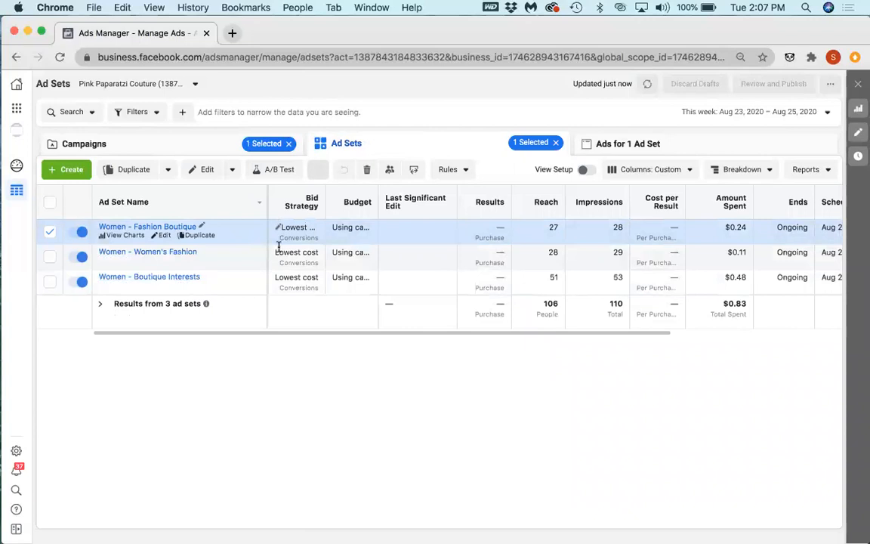
Step: Open the Women - Women's Fashion ad set for editing and review its conversion event, audience, placements and delivery settings
{"action": "left_click", "coordinate": [162, 260]}
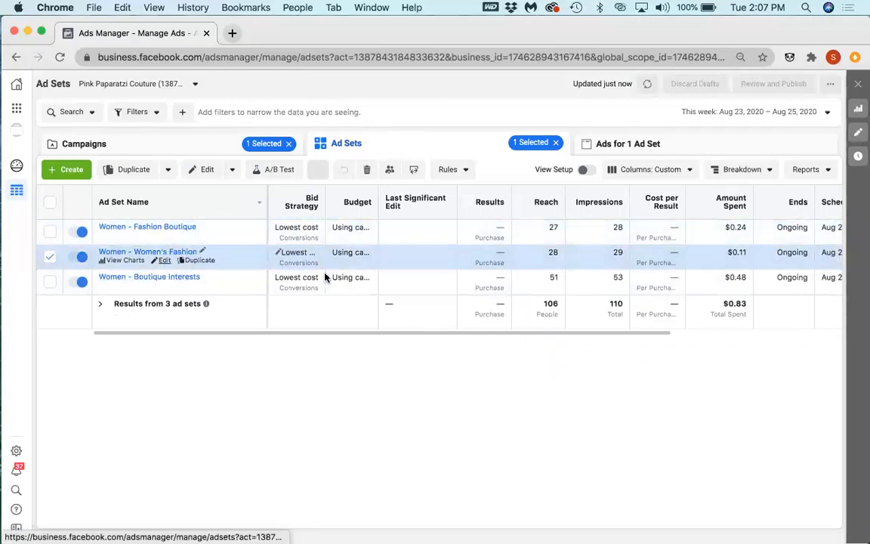
{"action": "scroll", "coordinate": [550, 334], "scroll_direction": "down", "scroll_amount": 12}
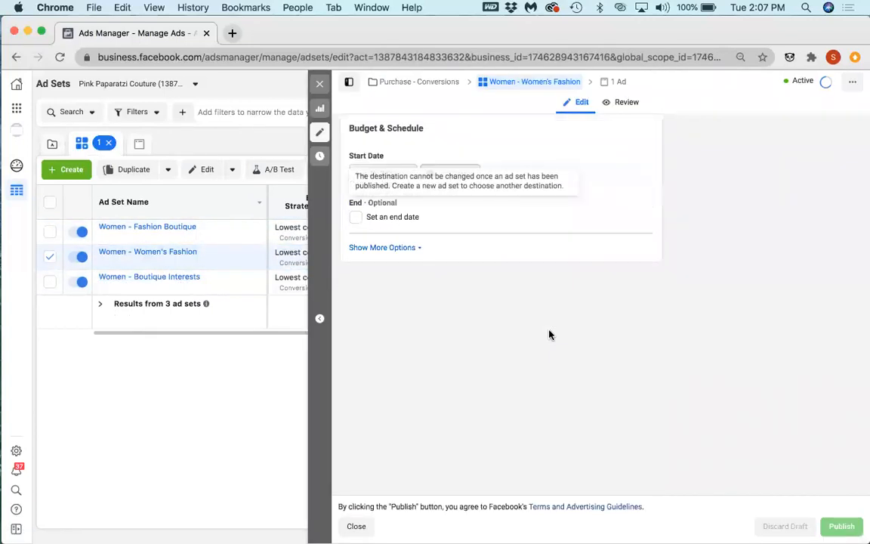
{"action": "scroll", "coordinate": [549, 334], "scroll_direction": "down", "scroll_amount": 1}
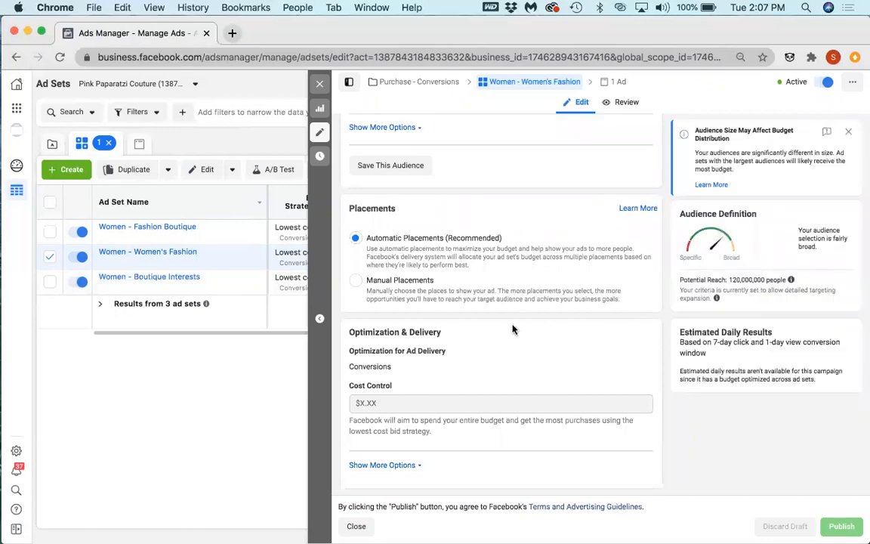
{"action": "scroll", "coordinate": [509, 330], "scroll_direction": "up", "scroll_amount": 1}
{"action": "scroll", "coordinate": [510, 329], "scroll_direction": "up", "scroll_amount": 15}
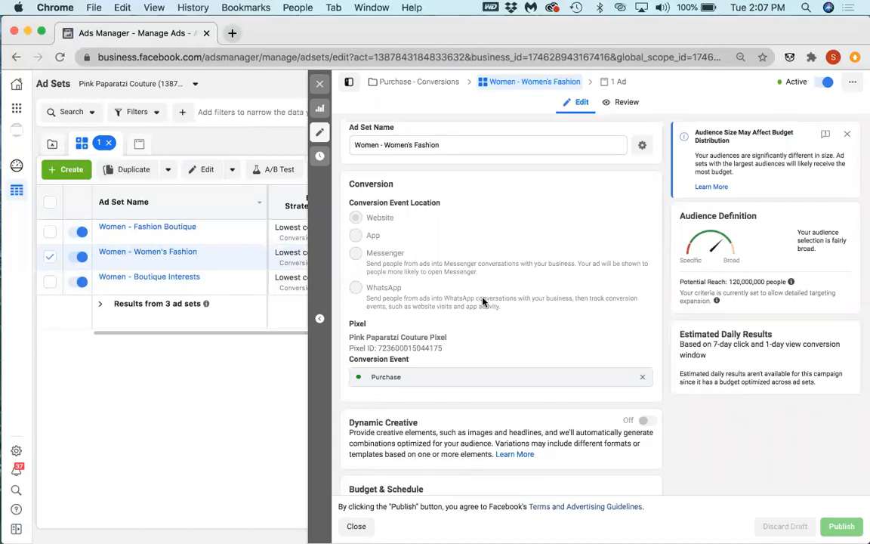
{"action": "scroll", "coordinate": [483, 301], "scroll_direction": "down", "scroll_amount": 10}
{"action": "scroll", "coordinate": [603, 269], "scroll_direction": "down", "scroll_amount": 4}
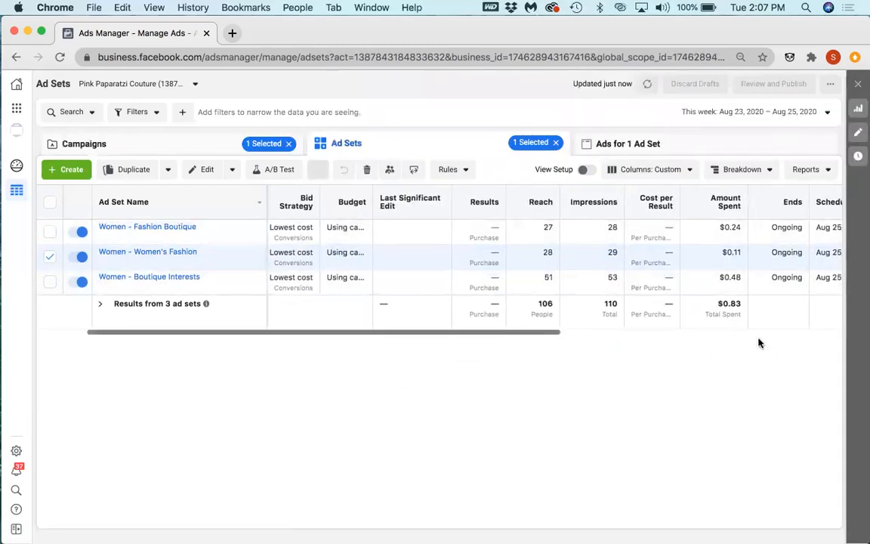
Step: Open the charts of the New Arrivals Catalogue ad in the Women - Women's Fashion ad set and preview it as Desktop News Feed
{"action": "scroll", "coordinate": [759, 344], "scroll_direction": "right", "scroll_amount": 10}
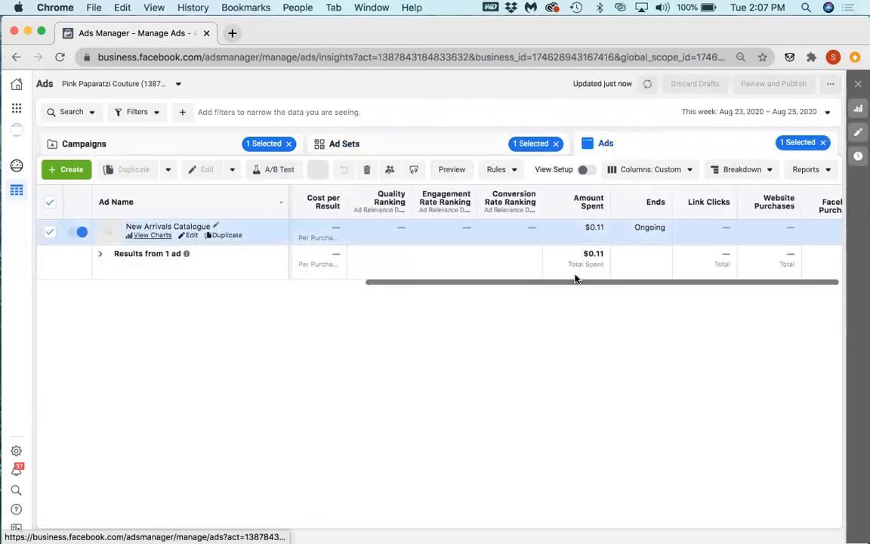
{"action": "scroll", "coordinate": [520, 300], "scroll_direction": "down", "scroll_amount": 2}
{"action": "scroll", "coordinate": [521, 300], "scroll_direction": "down", "scroll_amount": 5}
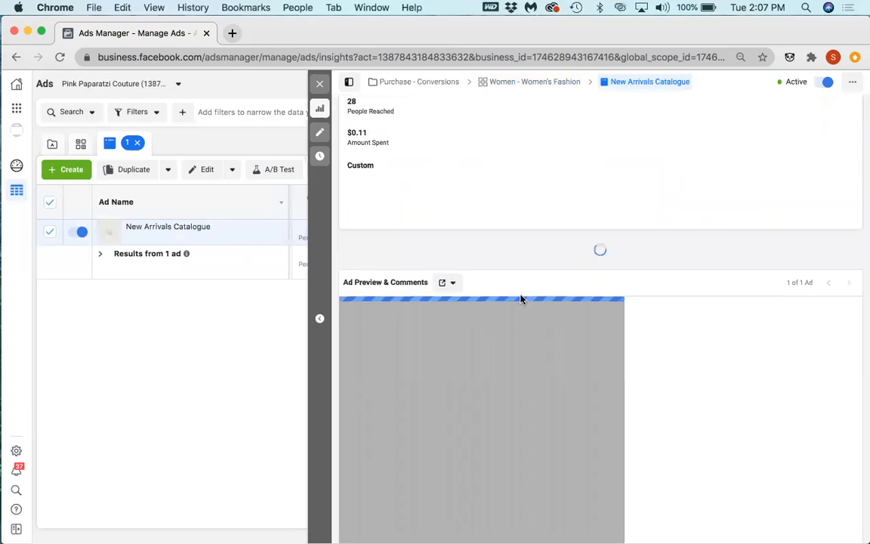
{"action": "scroll", "coordinate": [534, 439], "scroll_direction": "down", "scroll_amount": 1}
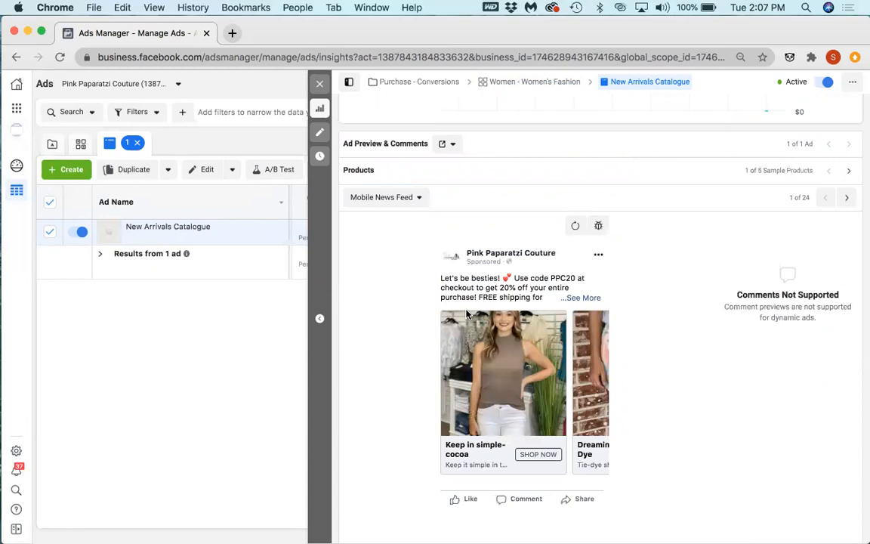
{"action": "left_click", "coordinate": [846, 197]}
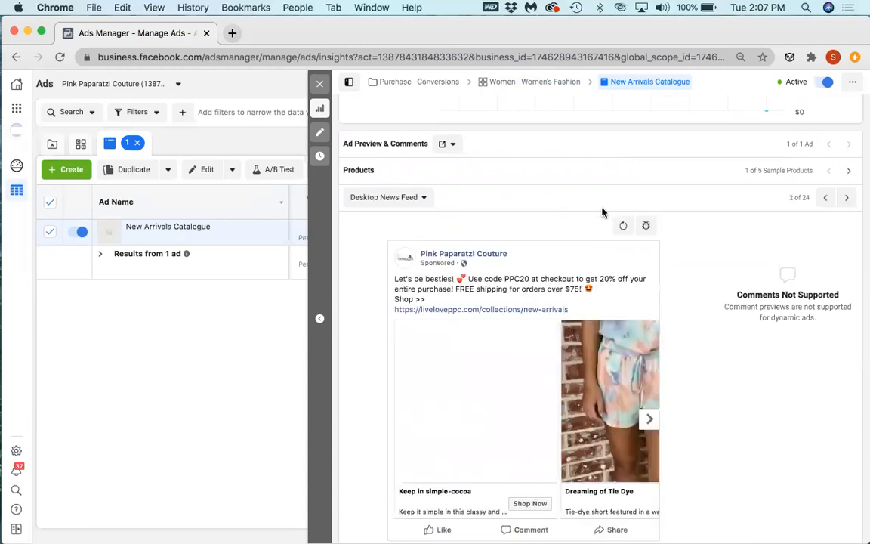
Step: Close the New Arrivals Catalogue charts and show the ads of the Women - Fashion Boutique ad set in the Purchase - Conversions campaign
{"action": "scroll", "coordinate": [551, 264], "scroll_direction": "down", "scroll_amount": 2}
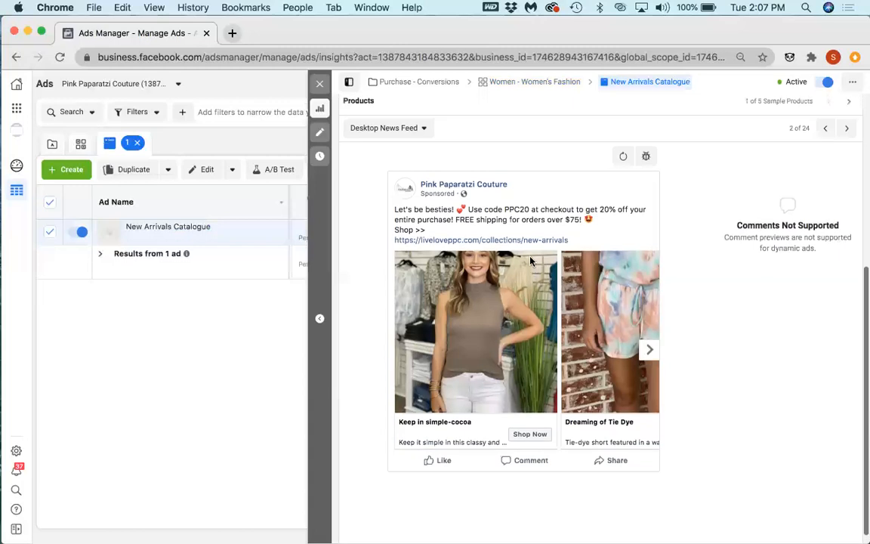
{"action": "left_click", "coordinate": [319, 83]}
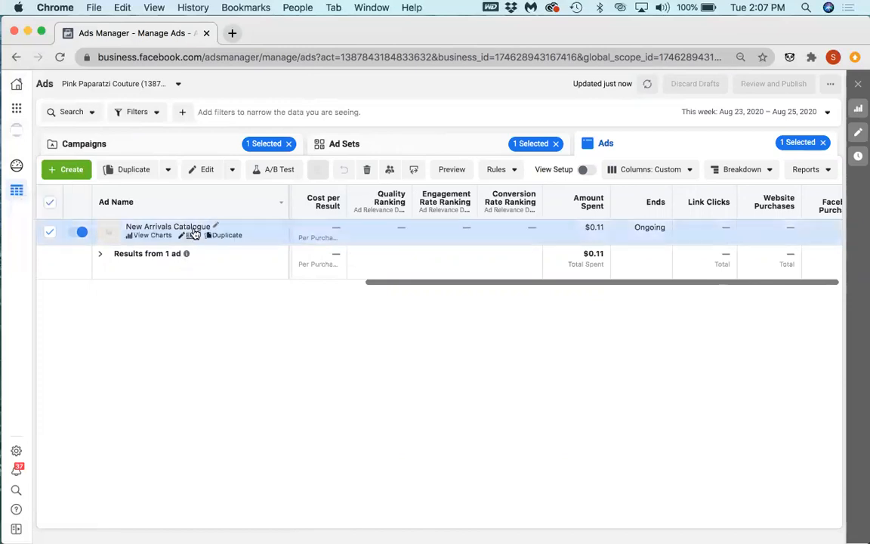
{"action": "left_click", "coordinate": [268, 145]}
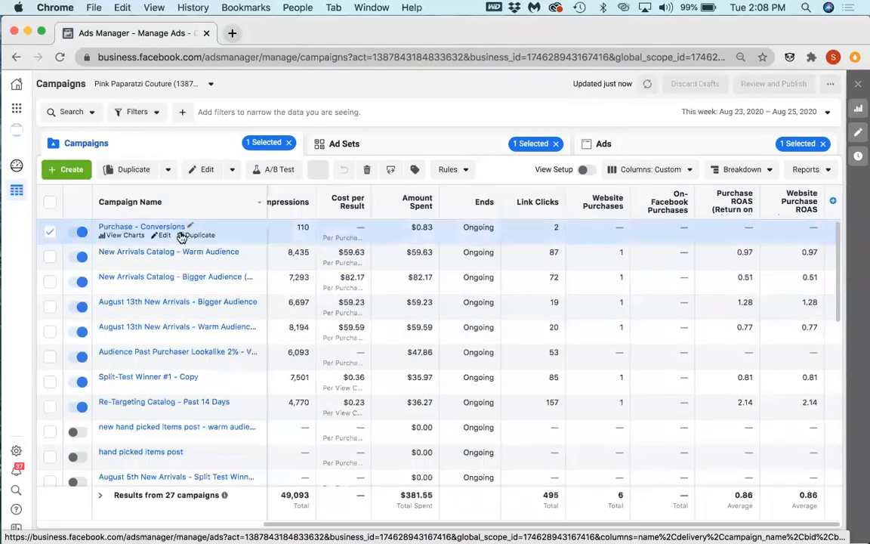
{"action": "left_click", "coordinate": [172, 229]}
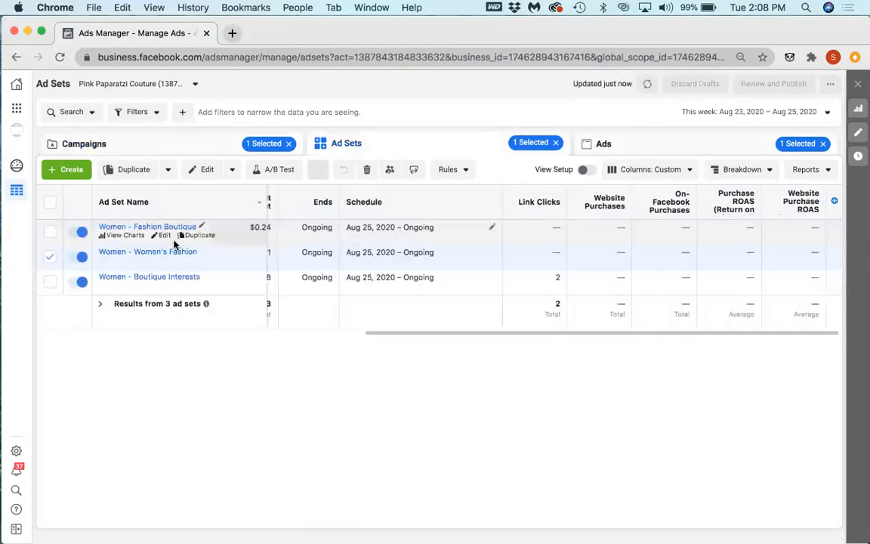
{"action": "left_click", "coordinate": [170, 227]}
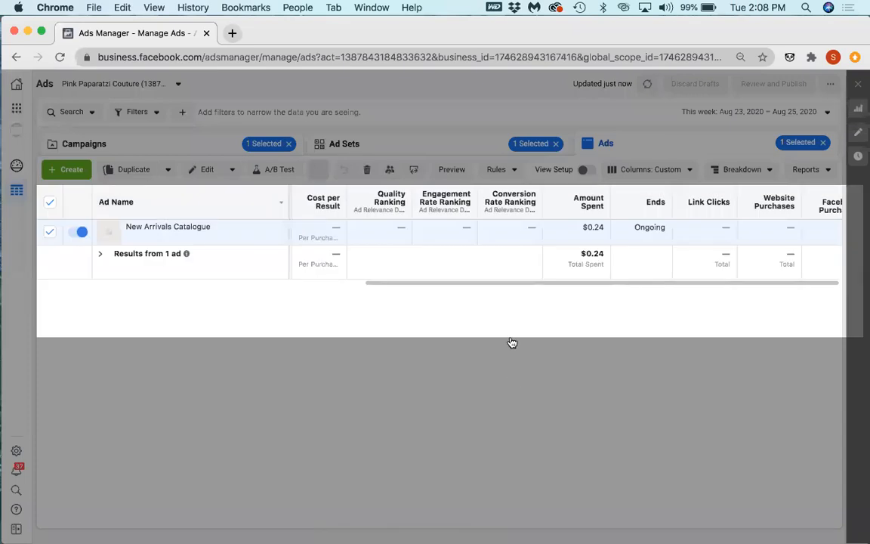
Step: Duplicate the New Arrivals Catalogue ad and review the copy's carousel cards, primary text, links, call to action and tracking settings
{"action": "left_click", "coordinate": [568, 364]}
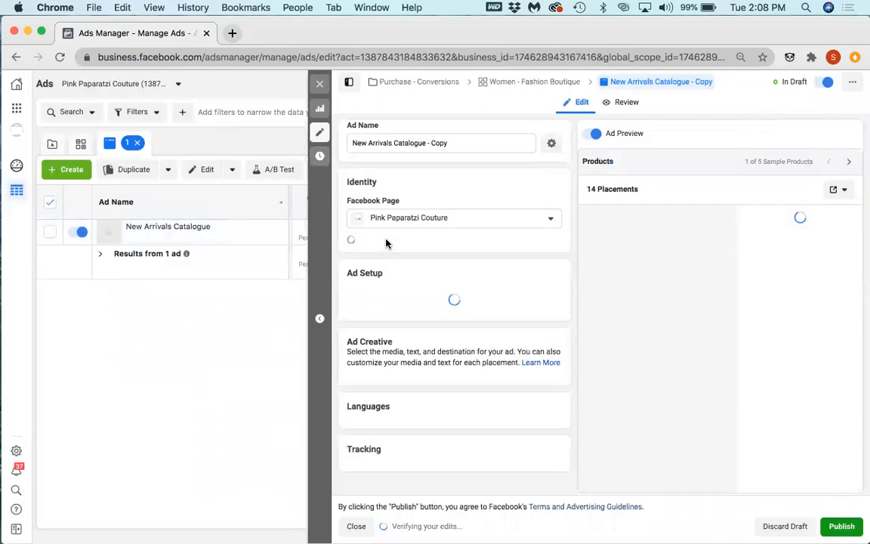
{"action": "scroll", "coordinate": [450, 266], "scroll_direction": "down", "scroll_amount": 2}
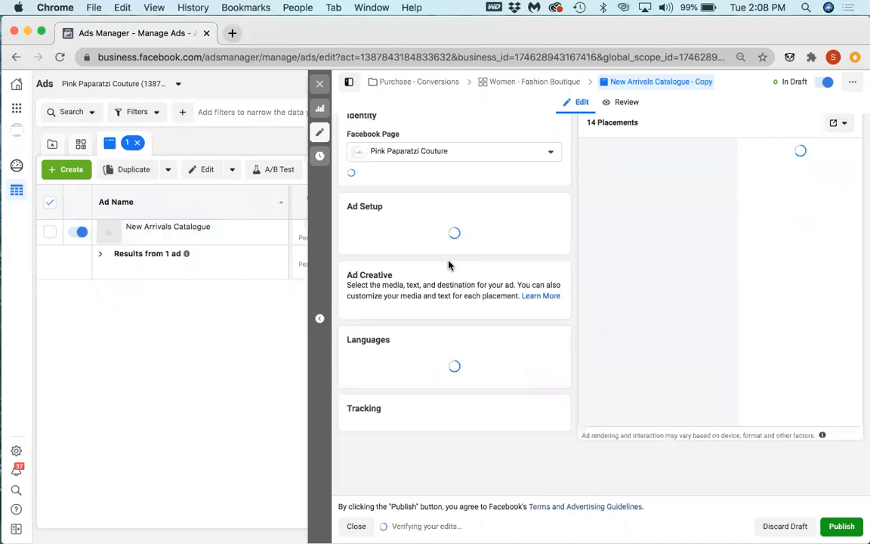
{"action": "scroll", "coordinate": [445, 261], "scroll_direction": "down", "scroll_amount": 5}
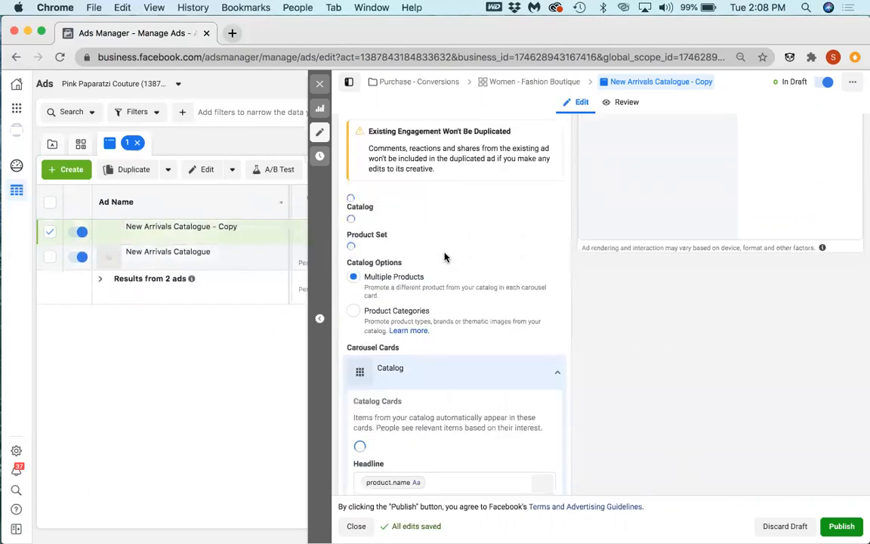
{"action": "scroll", "coordinate": [445, 257], "scroll_direction": "down", "scroll_amount": 1}
{"action": "scroll", "coordinate": [431, 383], "scroll_direction": "down", "scroll_amount": 4}
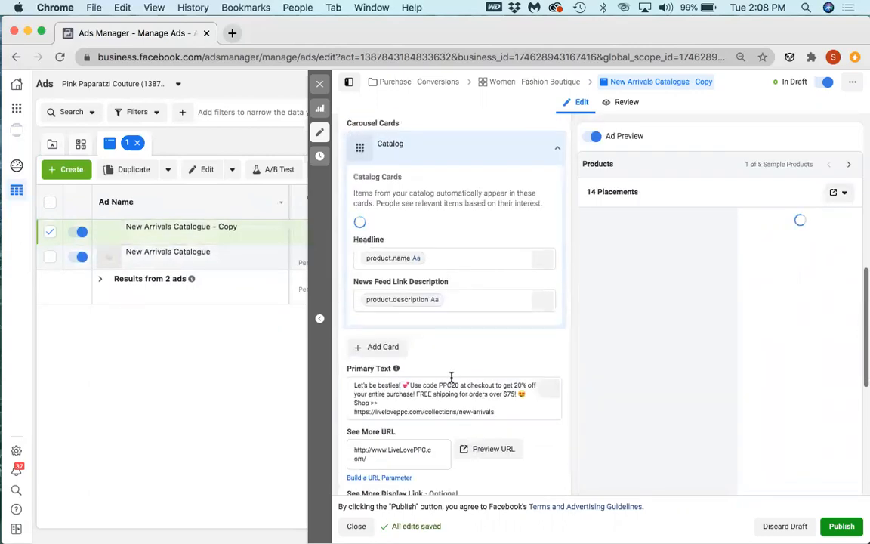
{"action": "scroll", "coordinate": [435, 394], "scroll_direction": "down", "scroll_amount": 1}
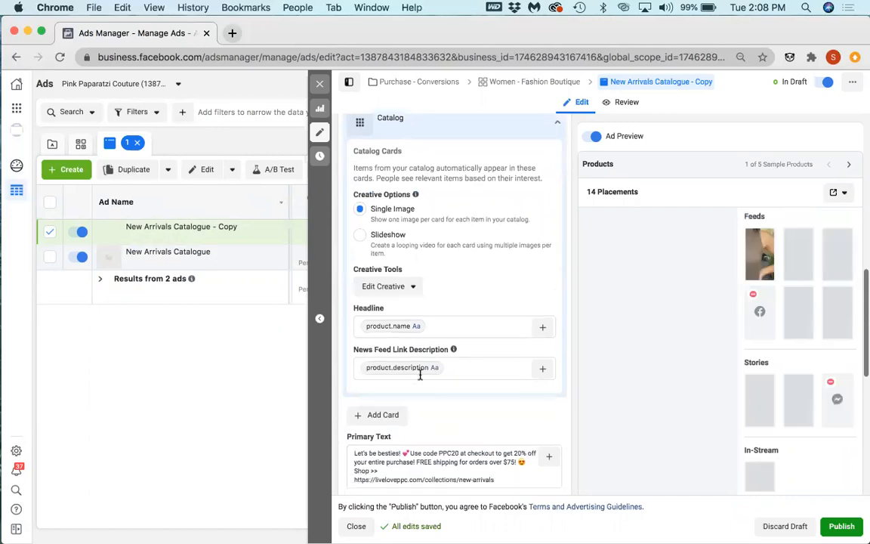
{"action": "scroll", "coordinate": [446, 460], "scroll_direction": "down", "scroll_amount": 4}
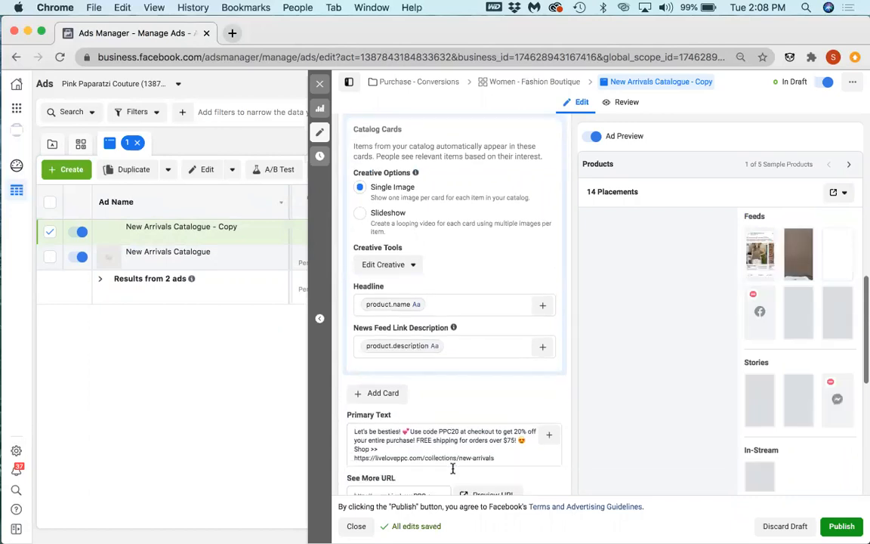
{"action": "scroll", "coordinate": [415, 408], "scroll_direction": "down", "scroll_amount": 1}
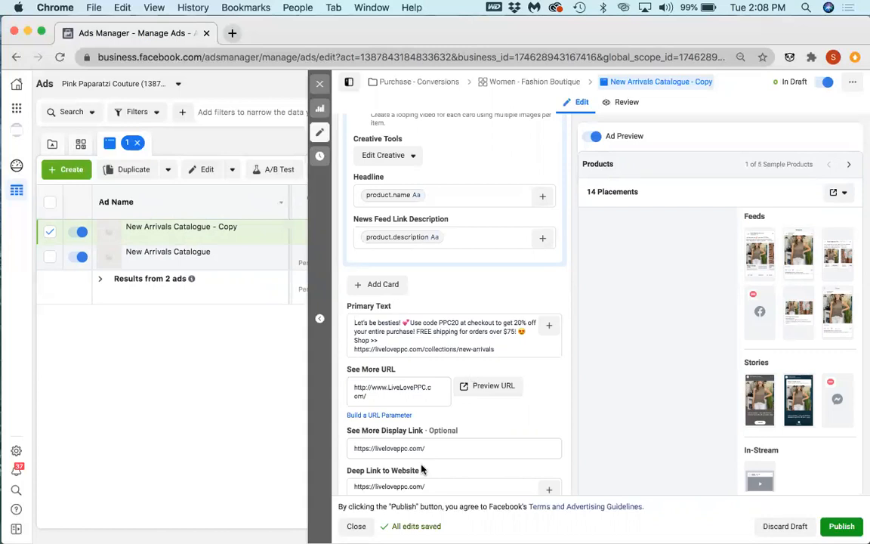
{"action": "scroll", "coordinate": [404, 416], "scroll_direction": "down", "scroll_amount": 4}
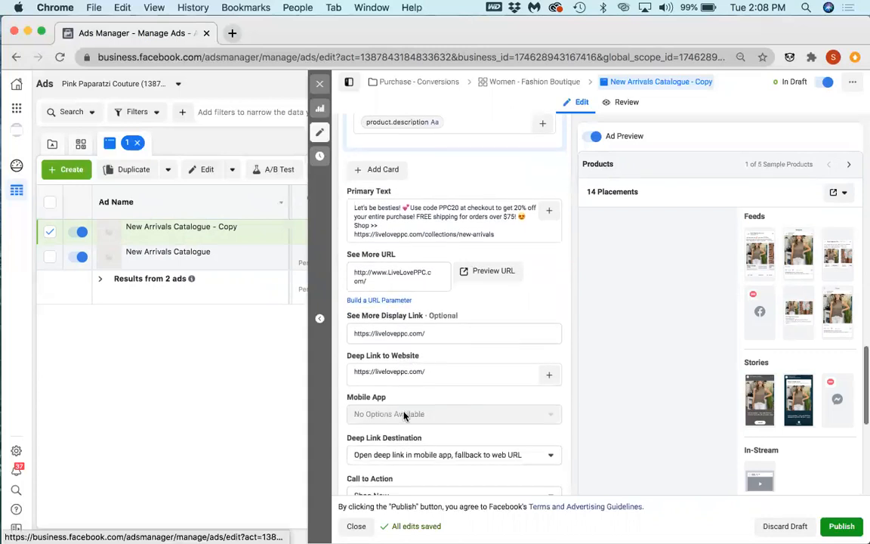
{"action": "scroll", "coordinate": [404, 415], "scroll_direction": "down", "scroll_amount": 4}
{"action": "scroll", "coordinate": [404, 415], "scroll_direction": "down", "scroll_amount": 6}
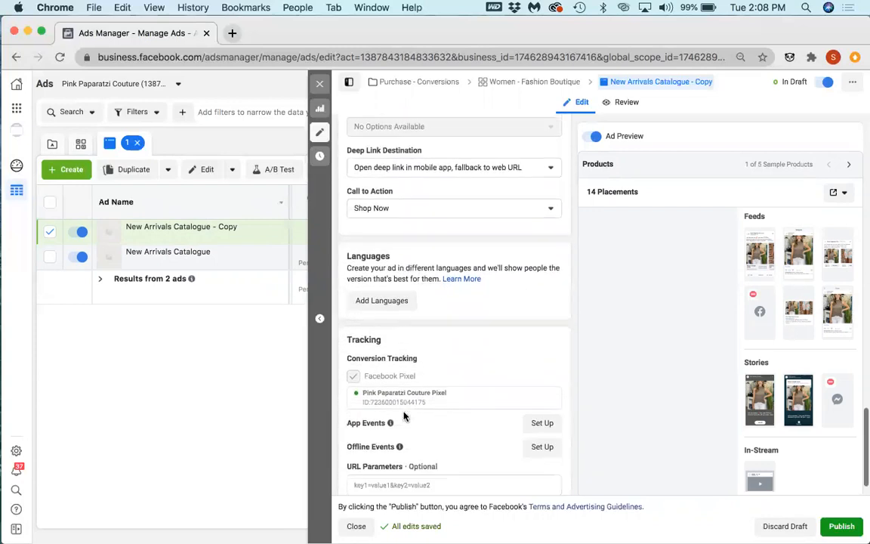
Step: Review the copied ad's identity, carousel format, media source, catalog and product set
{"action": "scroll", "coordinate": [404, 415], "scroll_direction": "up", "scroll_amount": 7}
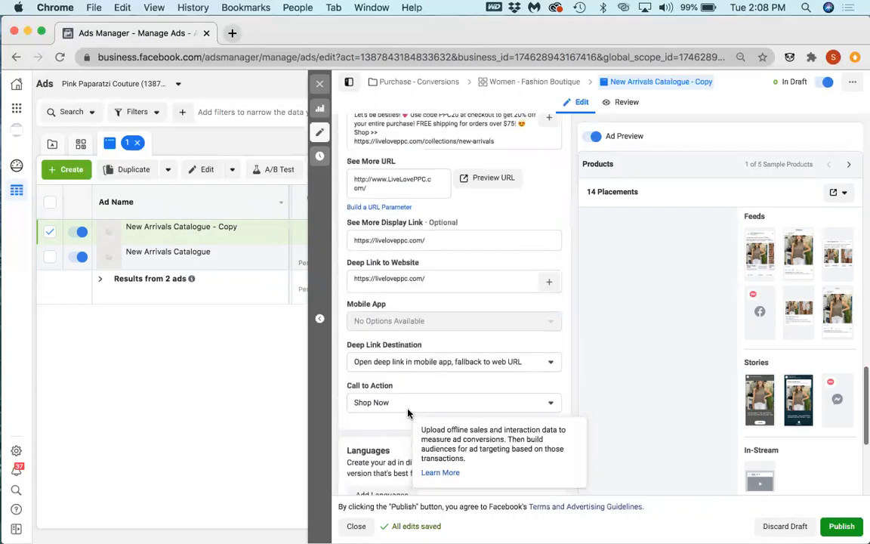
{"action": "scroll", "coordinate": [421, 301], "scroll_direction": "up", "scroll_amount": 12}
{"action": "scroll", "coordinate": [423, 300], "scroll_direction": "up", "scroll_amount": 10}
{"action": "scroll", "coordinate": [424, 300], "scroll_direction": "up", "scroll_amount": 3}
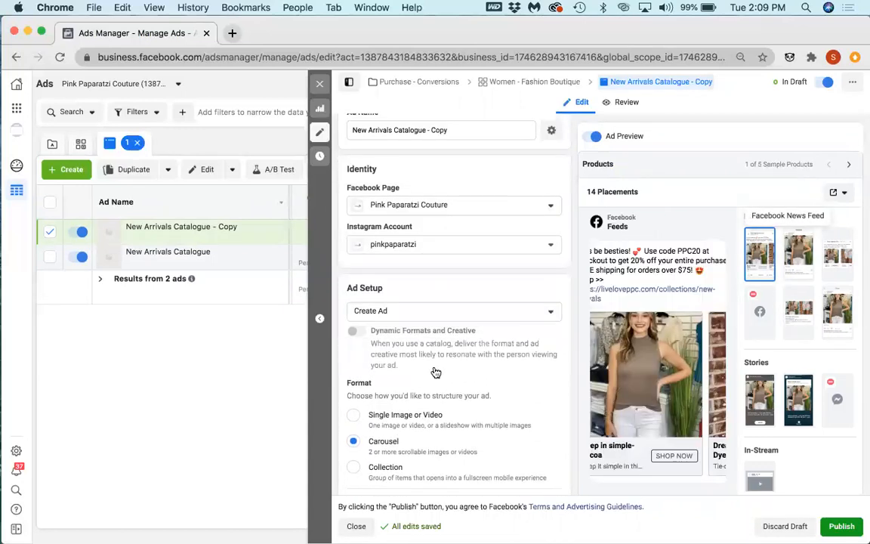
{"action": "scroll", "coordinate": [452, 352], "scroll_direction": "down", "scroll_amount": 5}
{"action": "scroll", "coordinate": [454, 352], "scroll_direction": "down", "scroll_amount": 6}
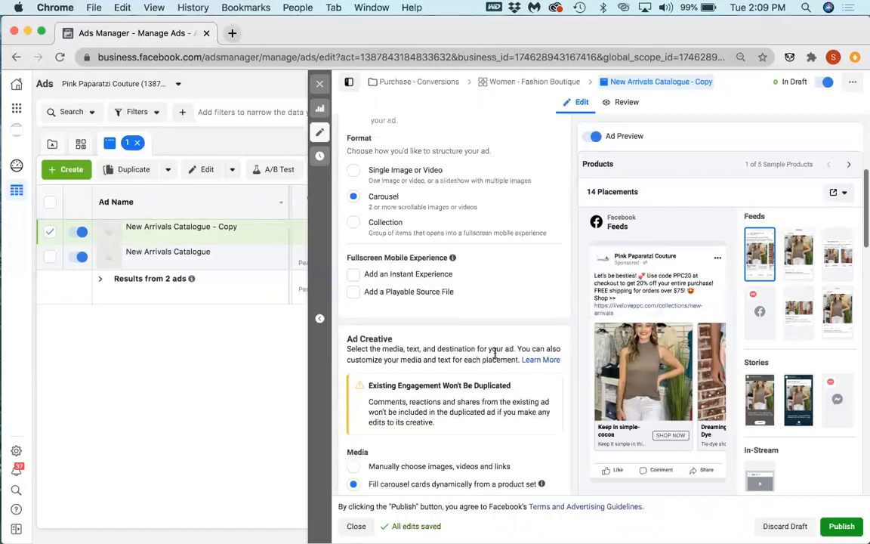
{"action": "scroll", "coordinate": [495, 357], "scroll_direction": "down", "scroll_amount": 4}
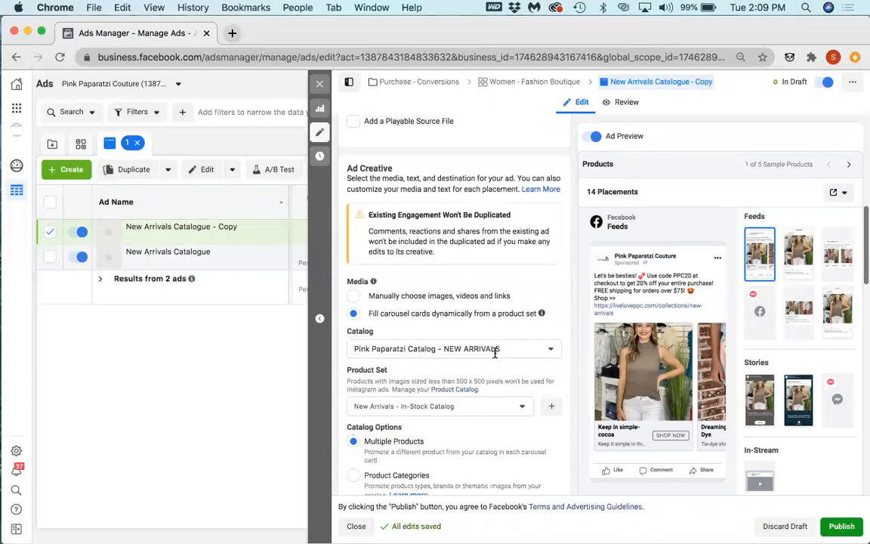
Step: Preview the copied ad as Instagram Feed and browse through its carousel products
{"action": "left_click", "coordinate": [785, 258]}
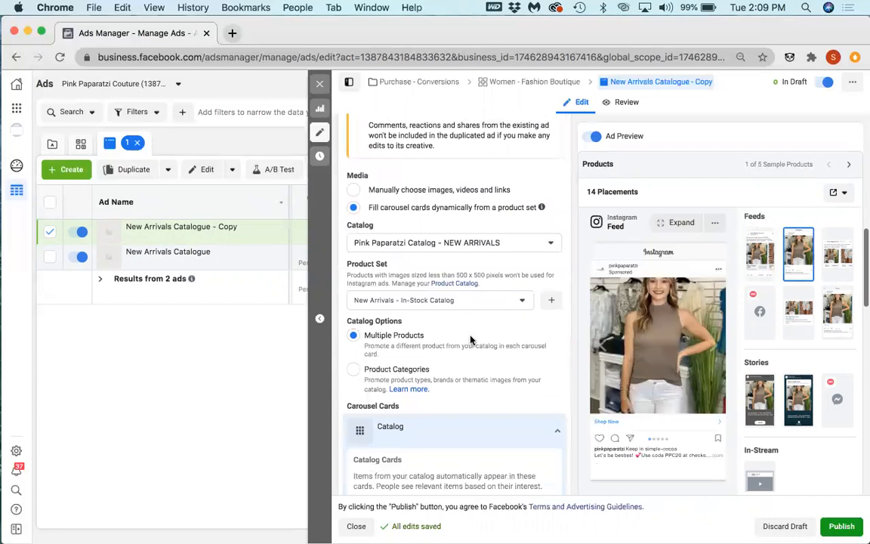
{"action": "scroll", "coordinate": [458, 338], "scroll_direction": "up", "scroll_amount": 2}
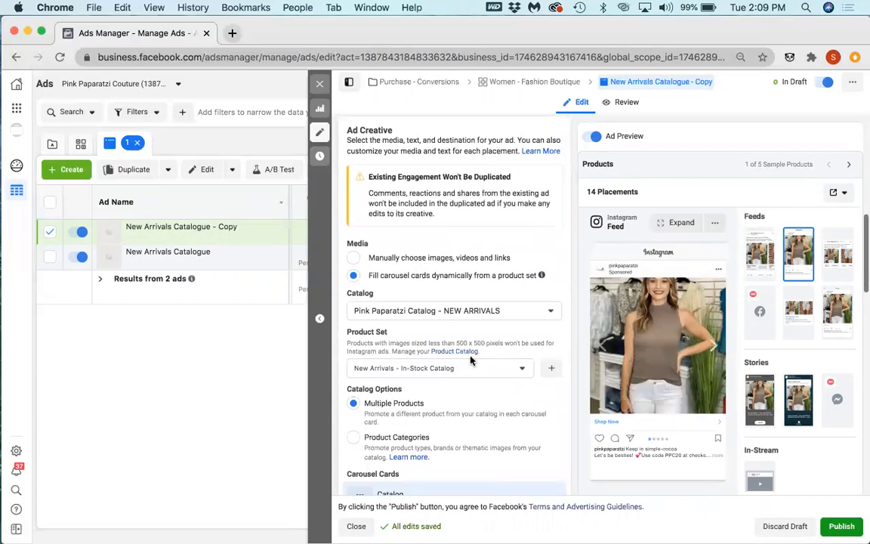
{"action": "left_click", "coordinate": [719, 346]}
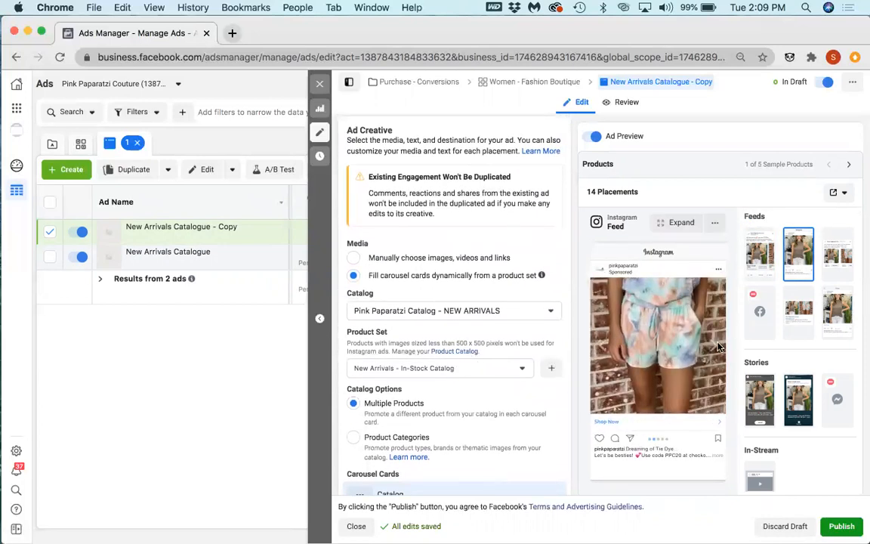
{"action": "left_click", "coordinate": [712, 347]}
{"action": "left_click", "coordinate": [712, 348]}
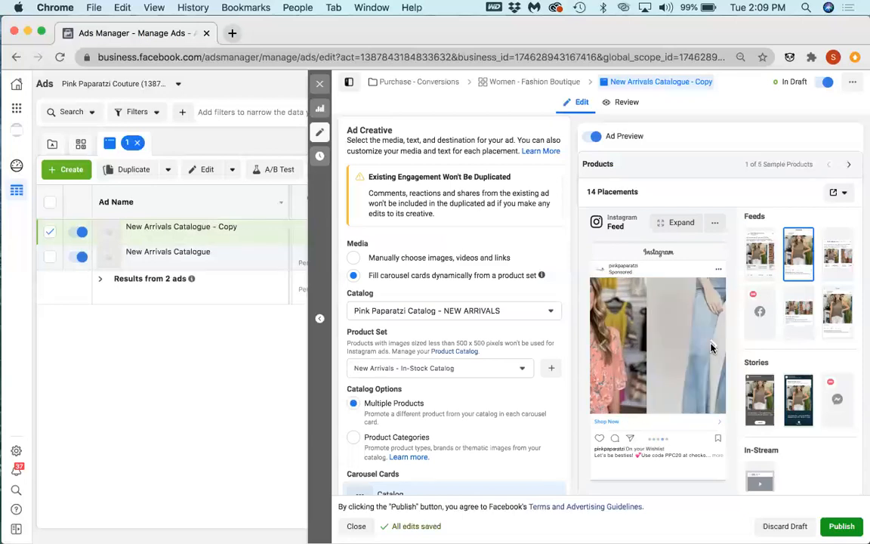
{"action": "left_click", "coordinate": [712, 346]}
{"action": "left_click", "coordinate": [712, 347]}
{"action": "left_click", "coordinate": [712, 348]}
{"action": "left_click", "coordinate": [712, 348]}
{"action": "left_click", "coordinate": [712, 347]}
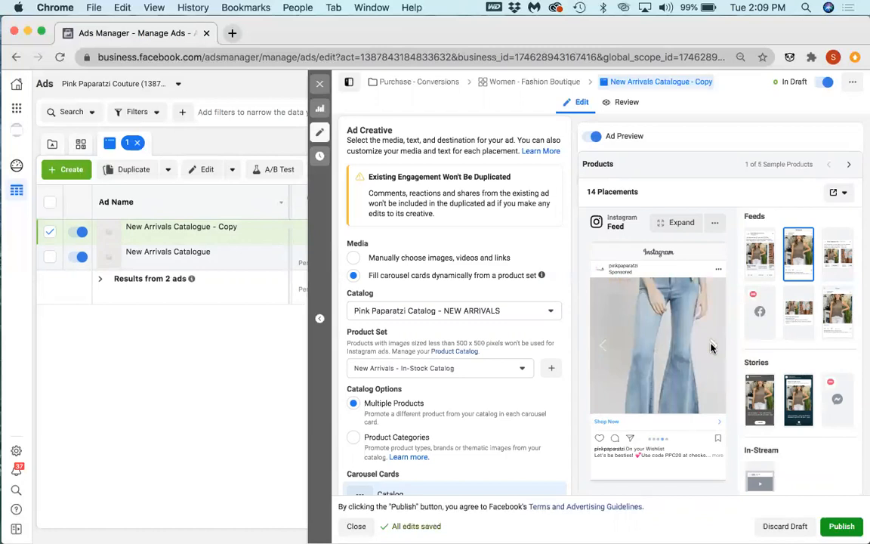
{"action": "left_click", "coordinate": [712, 347]}
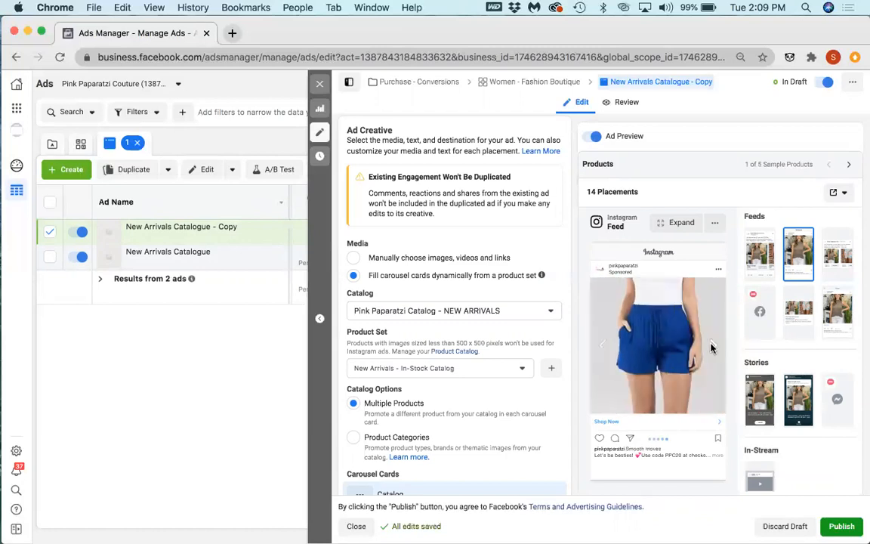
Step: Review the copied ad's catalog options, catalog card creative, headline, link description, primary text and website links
{"action": "scroll", "coordinate": [405, 365], "scroll_direction": "down", "scroll_amount": 3}
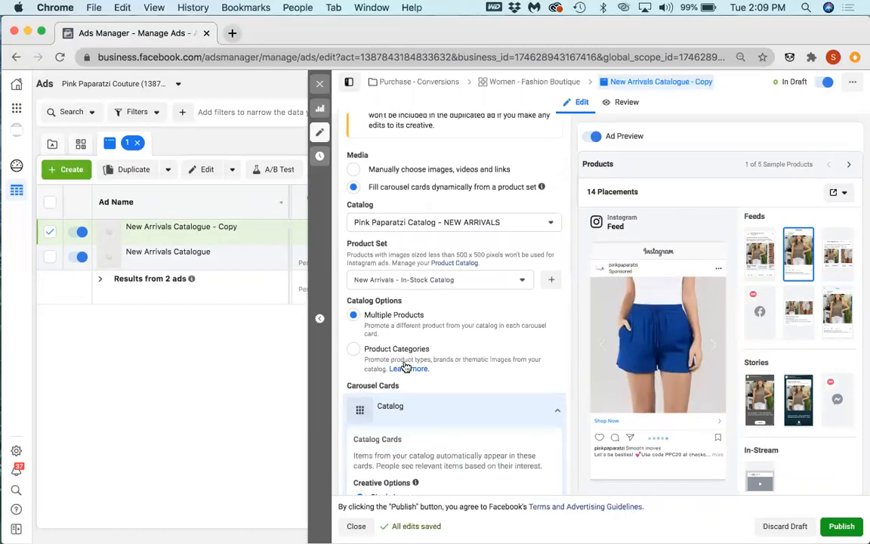
{"action": "scroll", "coordinate": [407, 367], "scroll_direction": "down", "scroll_amount": 2}
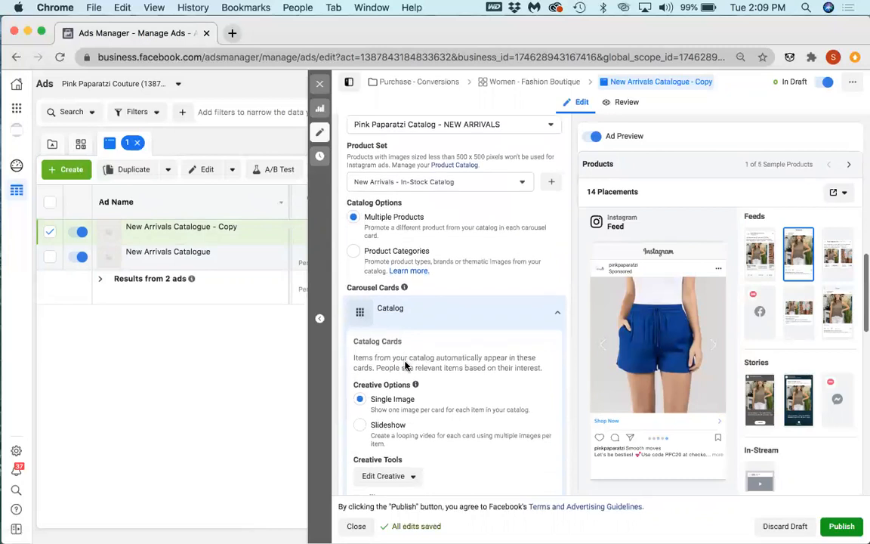
{"action": "scroll", "coordinate": [405, 365], "scroll_direction": "down", "scroll_amount": 2}
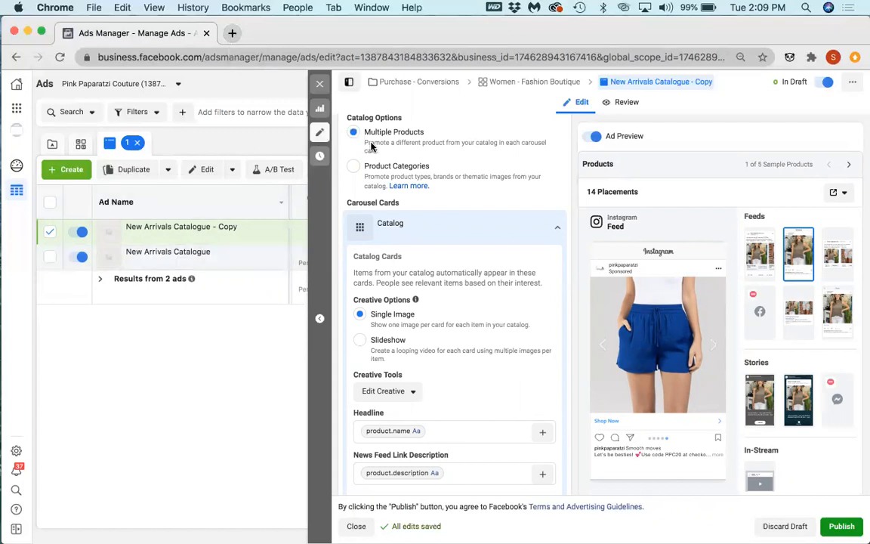
{"action": "scroll", "coordinate": [490, 257], "scroll_direction": "down", "scroll_amount": 5}
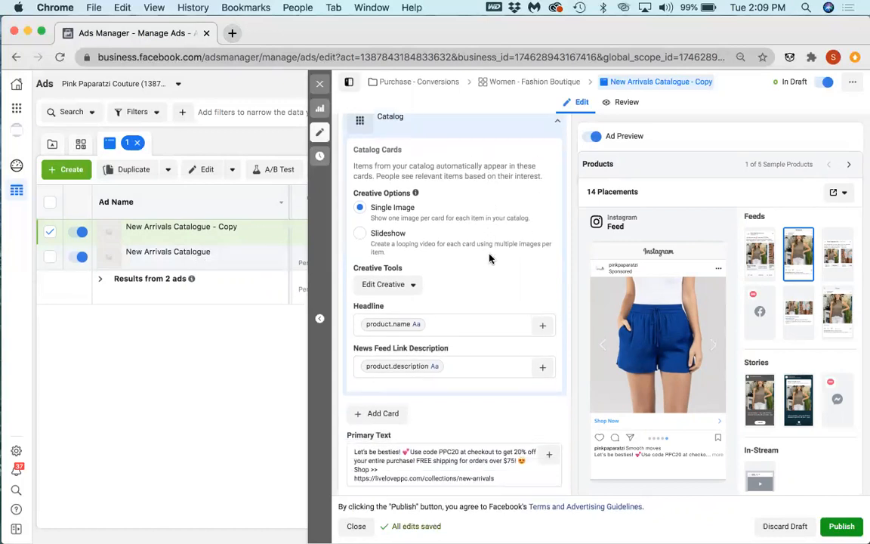
{"action": "scroll", "coordinate": [489, 256], "scroll_direction": "down", "scroll_amount": 3}
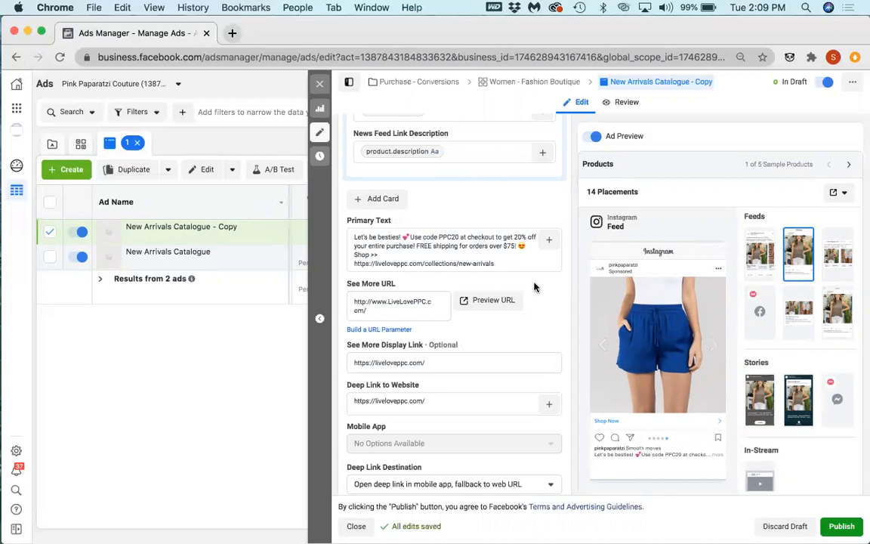
Step: Go back to the Dreaming of Tie Dye card in the Instagram Feed preview and check the ad's deep link and call to action settings
{"action": "left_click", "coordinate": [602, 348]}
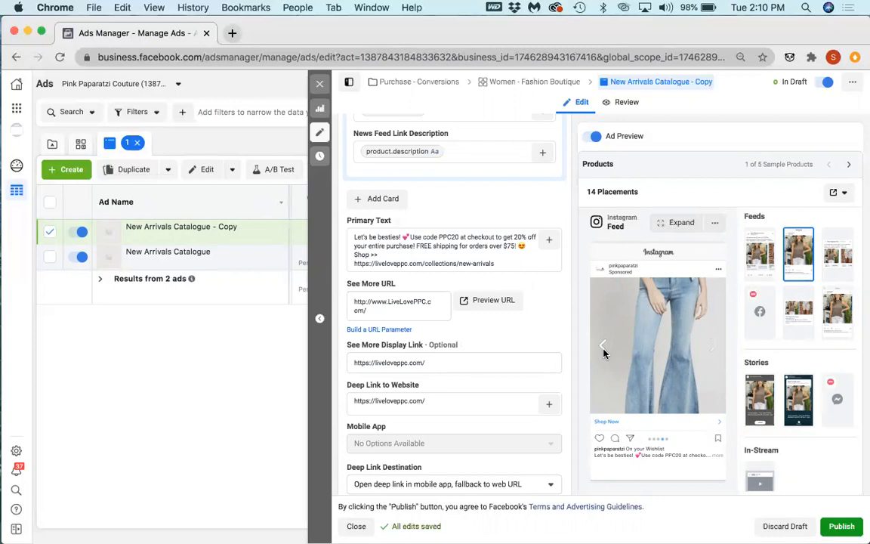
{"action": "left_click", "coordinate": [603, 349]}
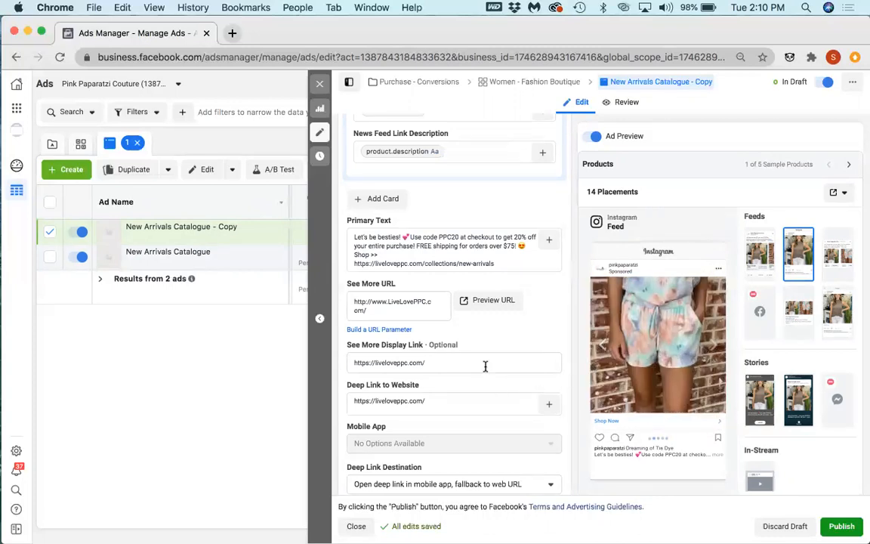
{"action": "scroll", "coordinate": [484, 366], "scroll_direction": "down", "scroll_amount": 3}
{"action": "scroll", "coordinate": [484, 370], "scroll_direction": "down", "scroll_amount": 1}
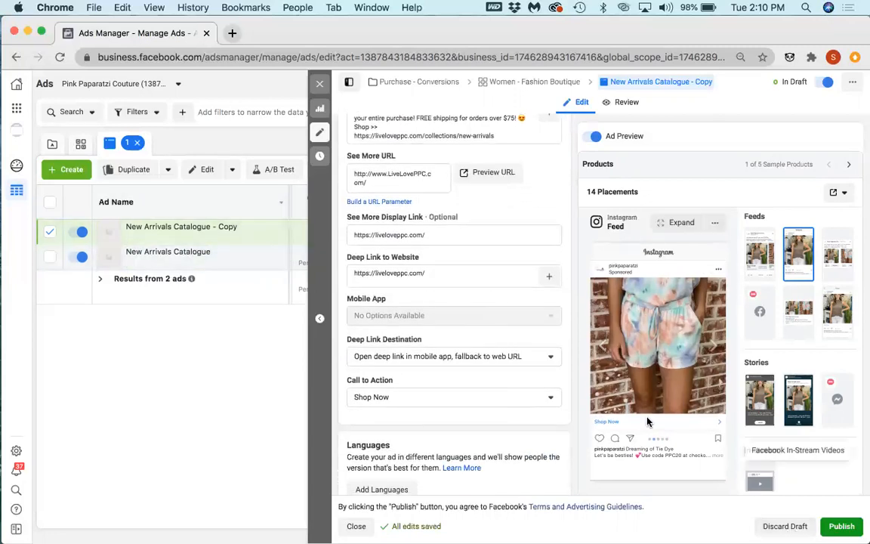
{"action": "scroll", "coordinate": [563, 427], "scroll_direction": "down", "scroll_amount": 3}
Step: Highlight the new-arrivals collection link in the primary text, then clear the selection with the cursor at the link's end
{"action": "scroll", "coordinate": [544, 425], "scroll_direction": "up", "scroll_amount": 4}
{"action": "scroll", "coordinate": [544, 427], "scroll_direction": "up", "scroll_amount": 7}
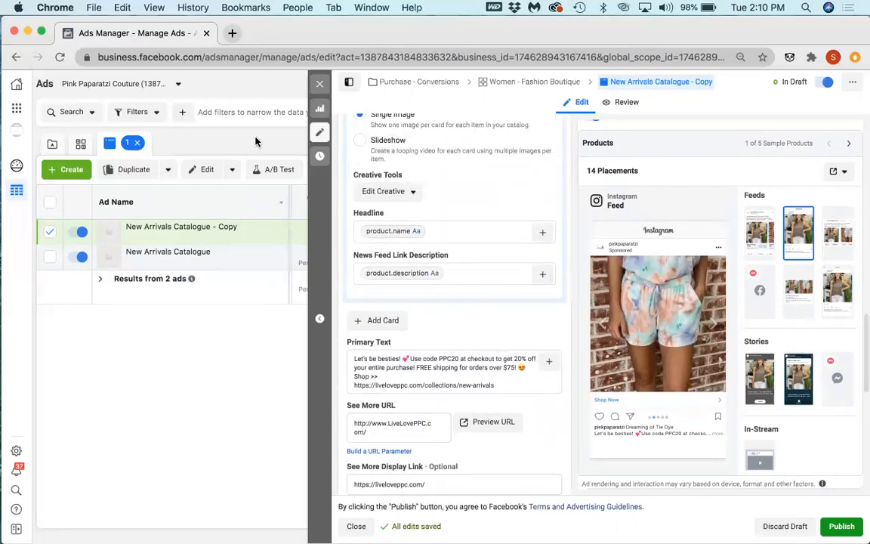
{"action": "triple_click", "coordinate": [358, 385]}
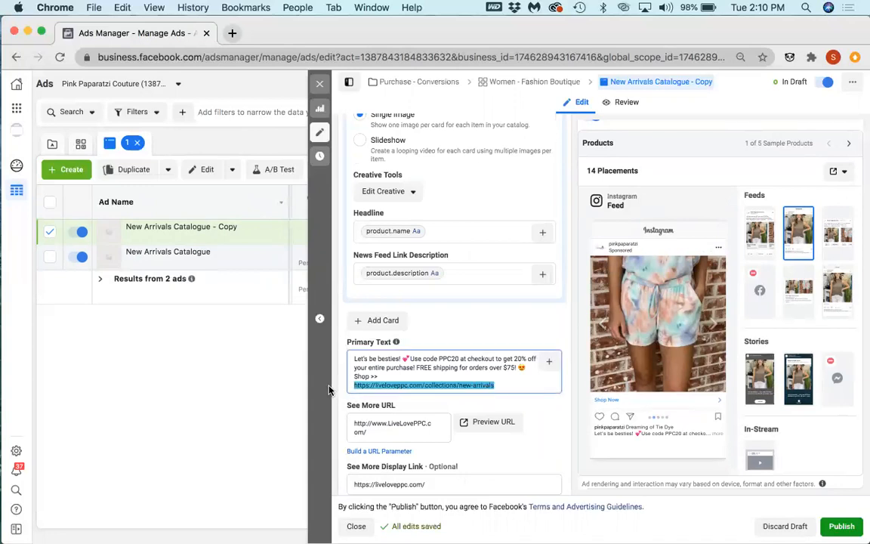
{"action": "left_click", "coordinate": [425, 386]}
{"action": "left_click", "coordinate": [497, 385]}
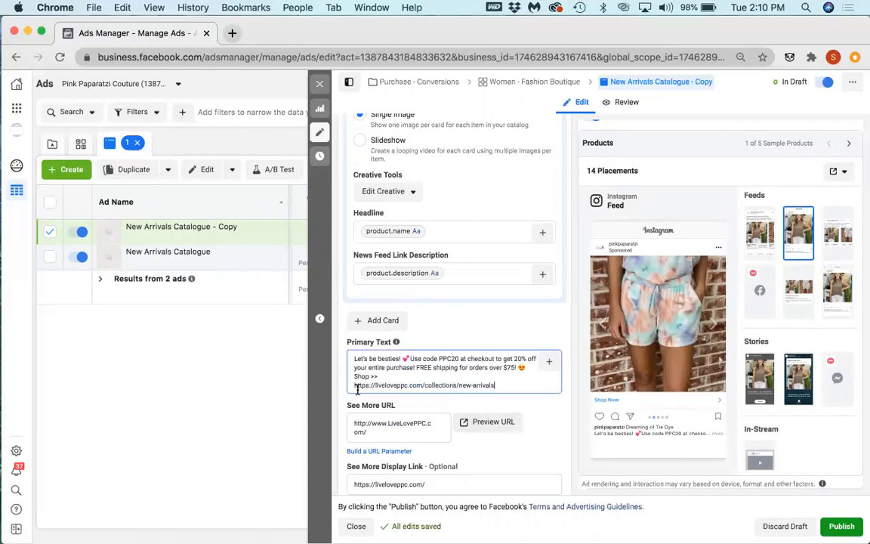
Step: Highlight the new-arrivals collection link in the primary text and compare it with the catalog card and website link settings
{"action": "left_click", "coordinate": [354, 385], "text": "shift"}
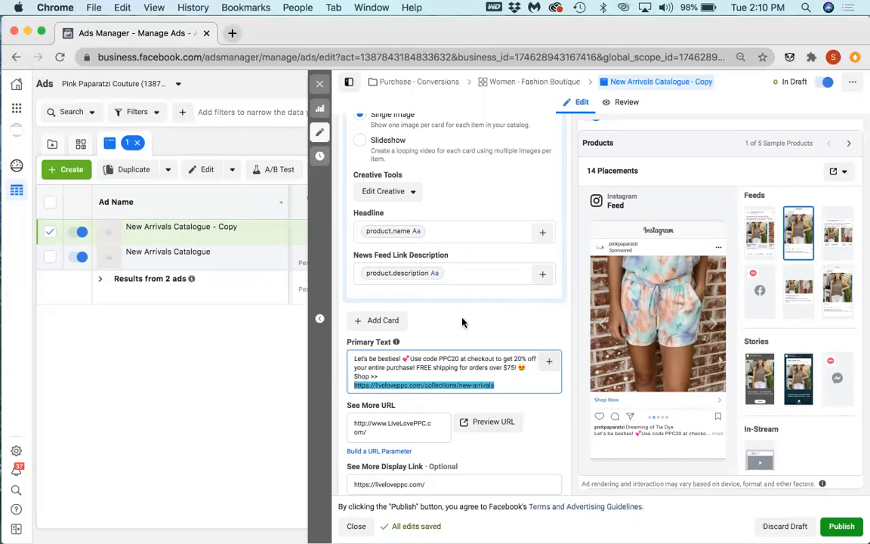
{"action": "scroll", "coordinate": [462, 322], "scroll_direction": "up", "scroll_amount": 3}
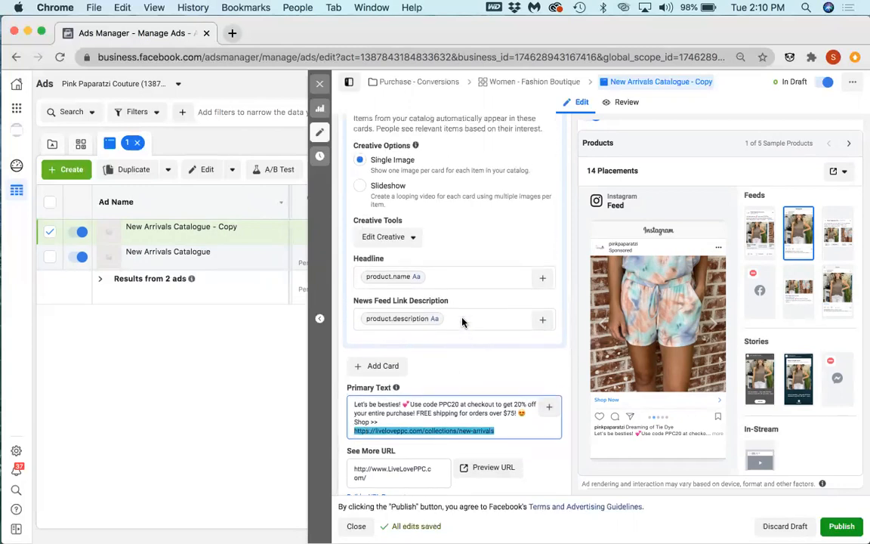
{"action": "scroll", "coordinate": [462, 318], "scroll_direction": "up", "scroll_amount": 1}
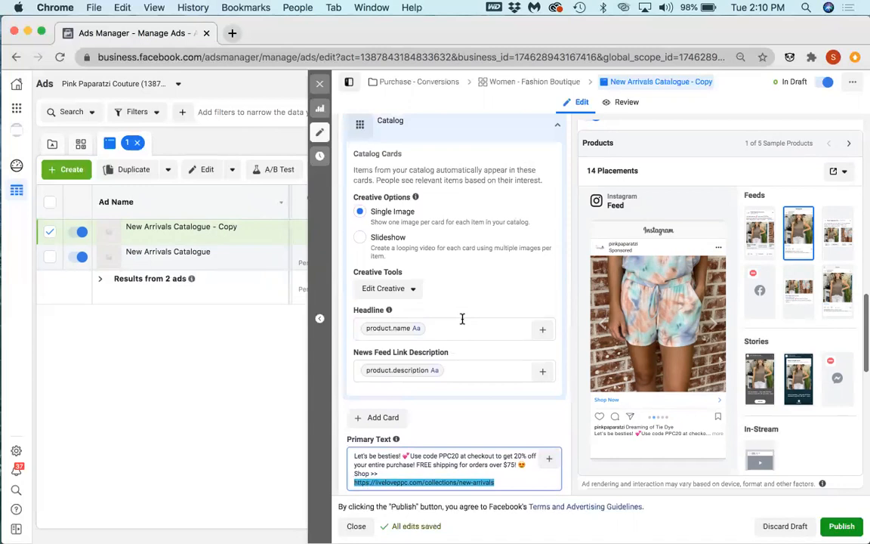
{"action": "scroll", "coordinate": [463, 322], "scroll_direction": "down", "scroll_amount": 8}
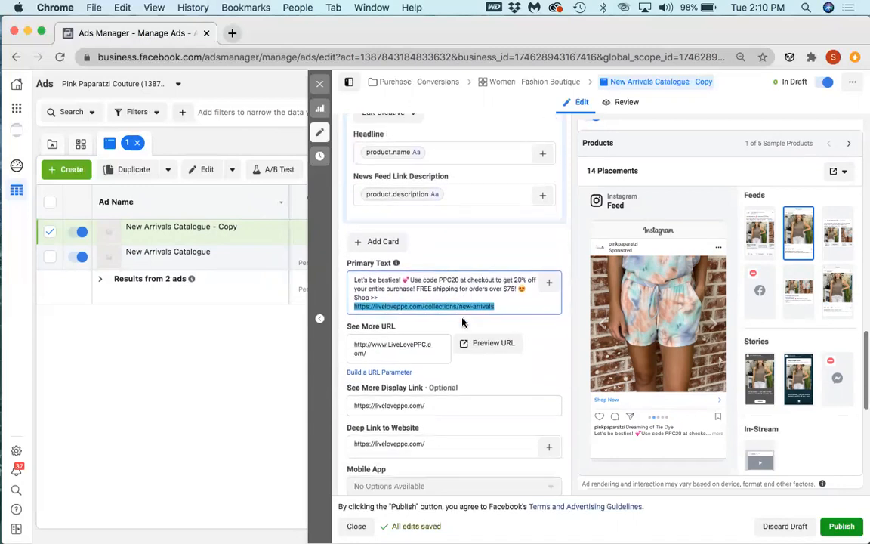
{"action": "scroll", "coordinate": [462, 323], "scroll_direction": "down", "scroll_amount": 2}
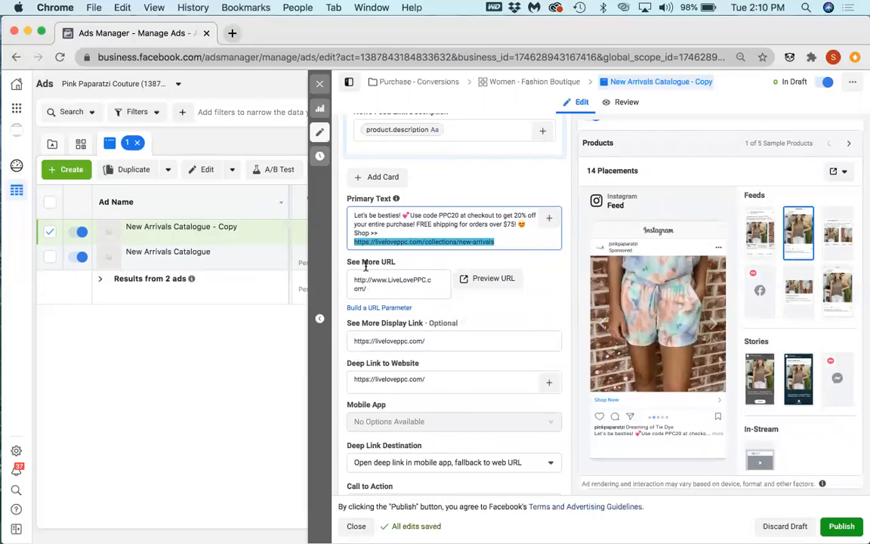
Step: Open the boutique's website liveloveppc.com in a new browser tab
{"action": "left_click", "coordinate": [234, 33]}
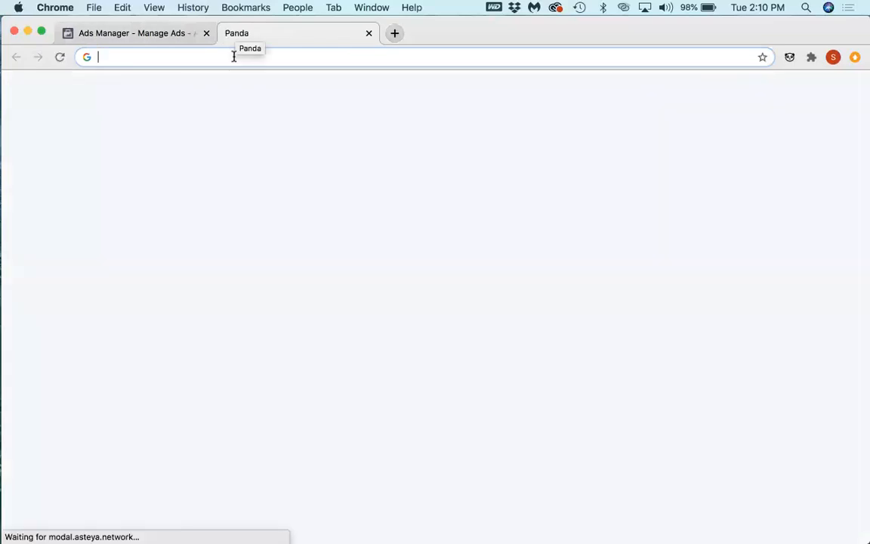
{"action": "left_click", "coordinate": [234, 58]}
{"action": "type", "text": "live"}
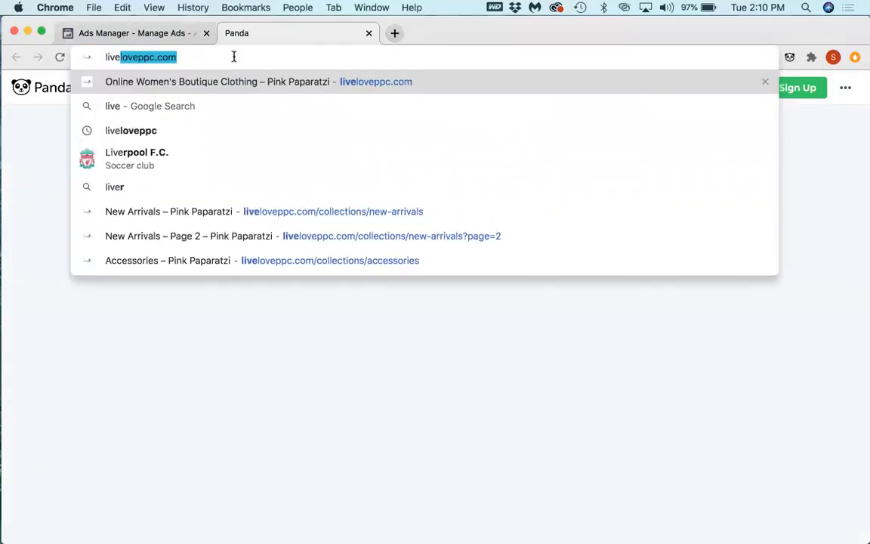
{"action": "key", "text": "Return"}
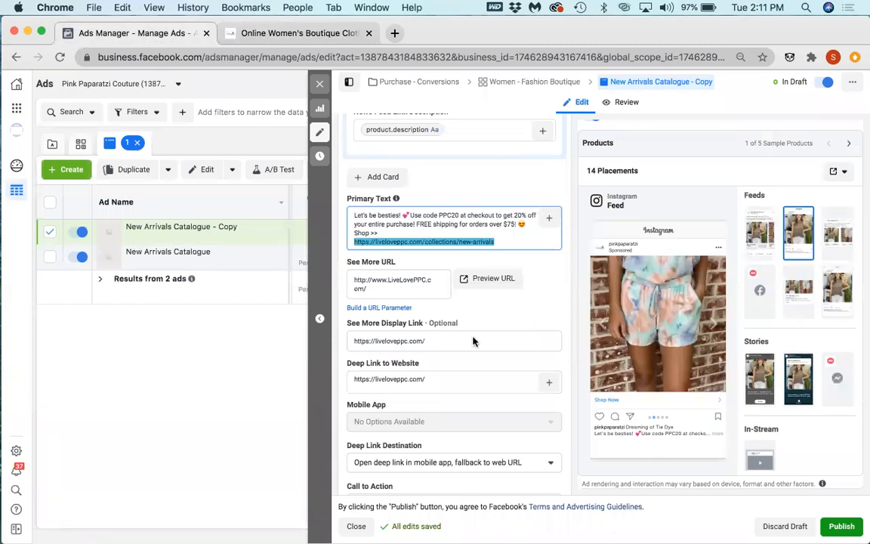
Step: Review the copied ad's format, media source and catalog settings, and collapse the Catalog carousel card
{"action": "scroll", "coordinate": [453, 340], "scroll_direction": "up", "scroll_amount": 2}
{"action": "scroll", "coordinate": [481, 345], "scroll_direction": "up", "scroll_amount": 10}
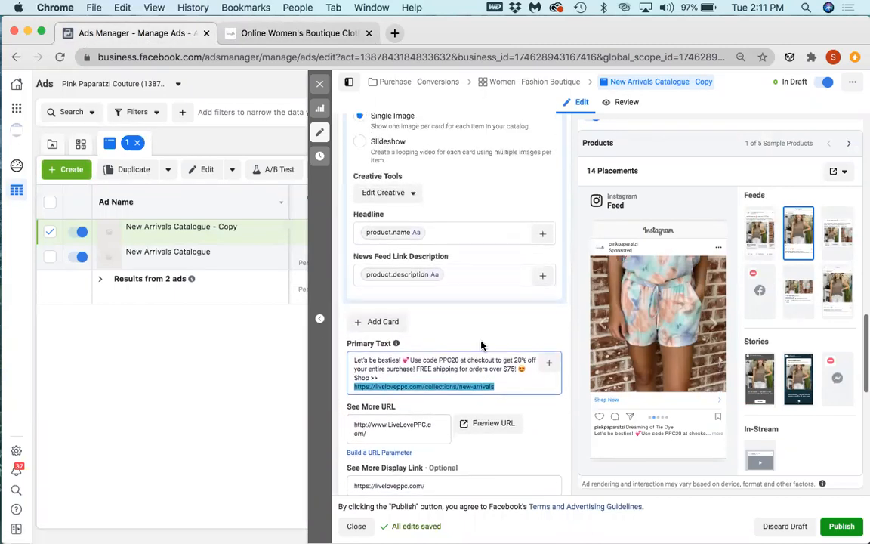
{"action": "scroll", "coordinate": [477, 342], "scroll_direction": "up", "scroll_amount": 15}
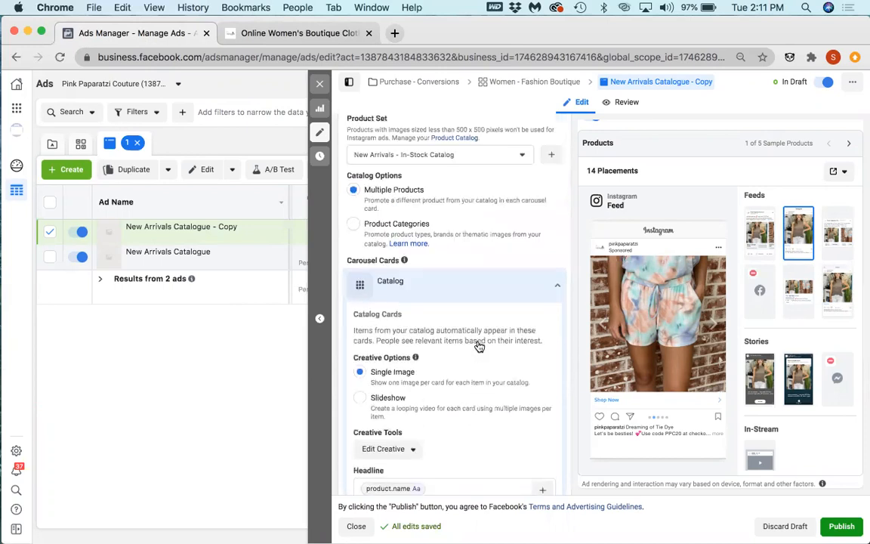
{"action": "scroll", "coordinate": [478, 345], "scroll_direction": "up", "scroll_amount": 4}
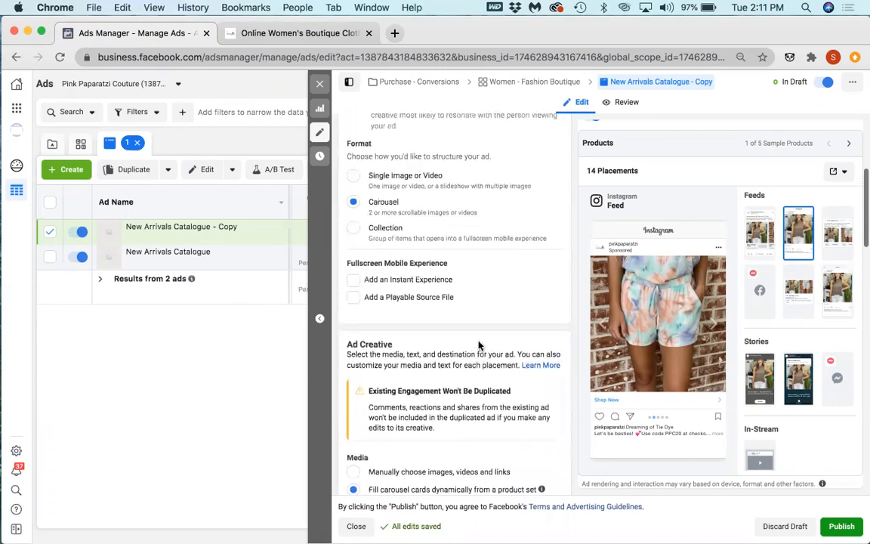
{"action": "scroll", "coordinate": [478, 343], "scroll_direction": "down", "scroll_amount": 3}
{"action": "scroll", "coordinate": [478, 342], "scroll_direction": "down", "scroll_amount": 7}
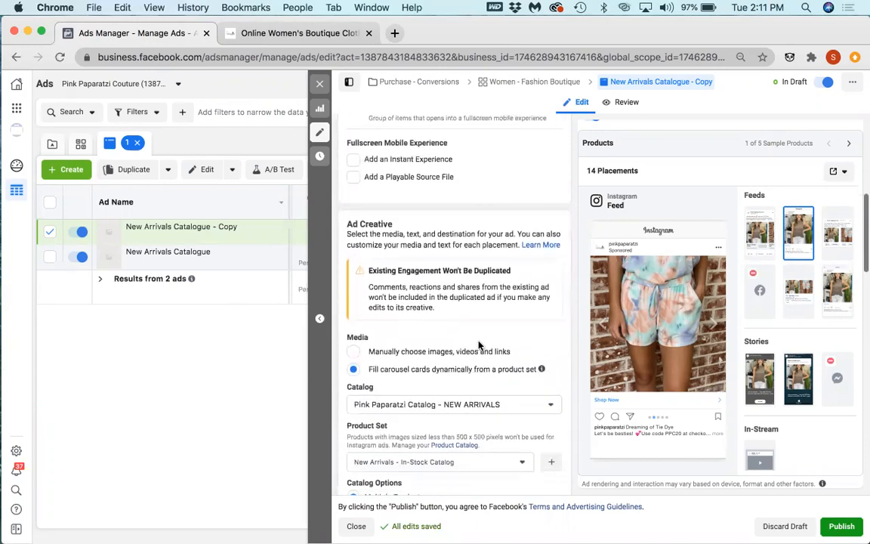
{"action": "scroll", "coordinate": [467, 349], "scroll_direction": "down", "scroll_amount": 3}
{"action": "left_click", "coordinate": [412, 402]}
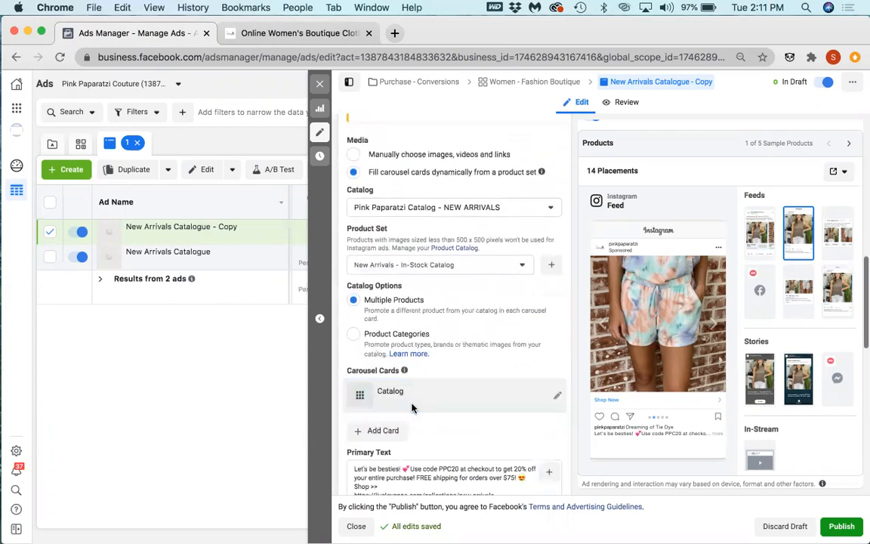
Step: Examine the catalogs available for the ad, previewing Pink Paparatzi Catalog - NEW ARRIVALS, and close the list without changing the selection
{"action": "left_click", "coordinate": [503, 210]}
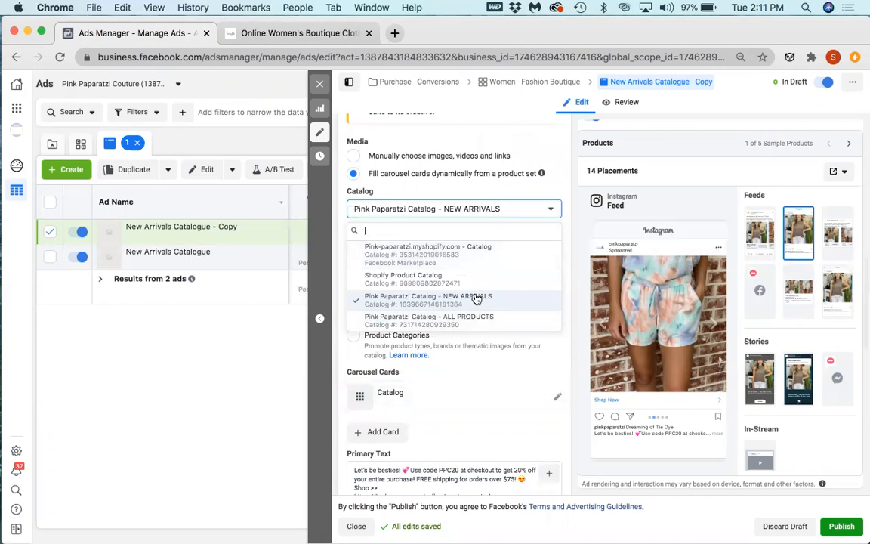
{"action": "mouse_move", "coordinate": [474, 301]}
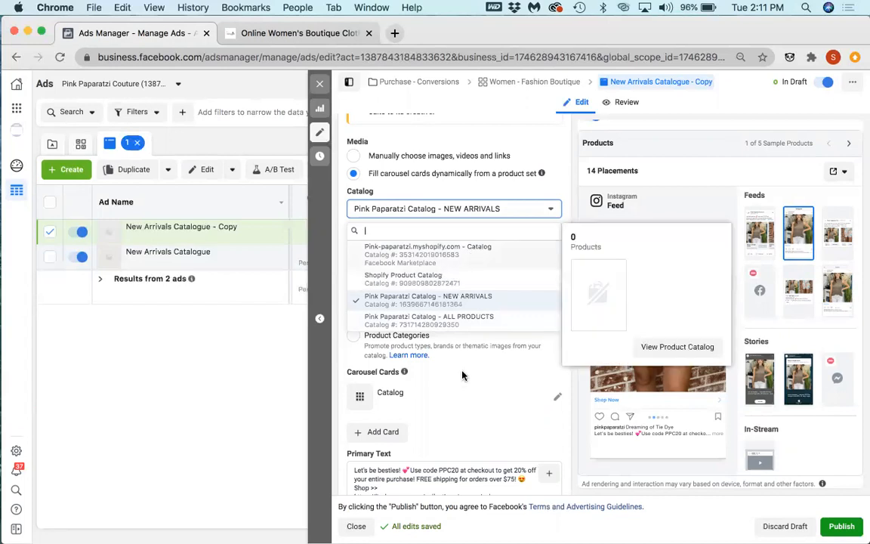
{"action": "scroll", "coordinate": [474, 195], "scroll_direction": "up", "scroll_amount": 1}
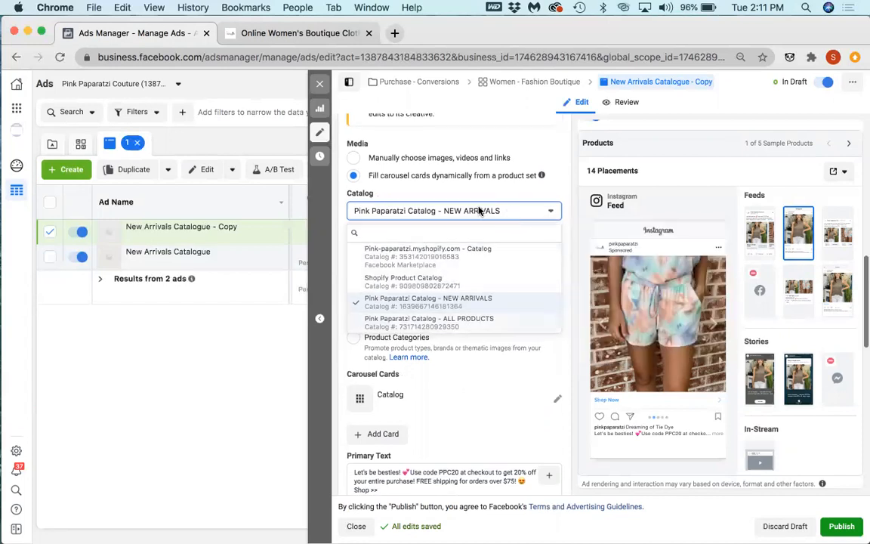
{"action": "left_click", "coordinate": [498, 212]}
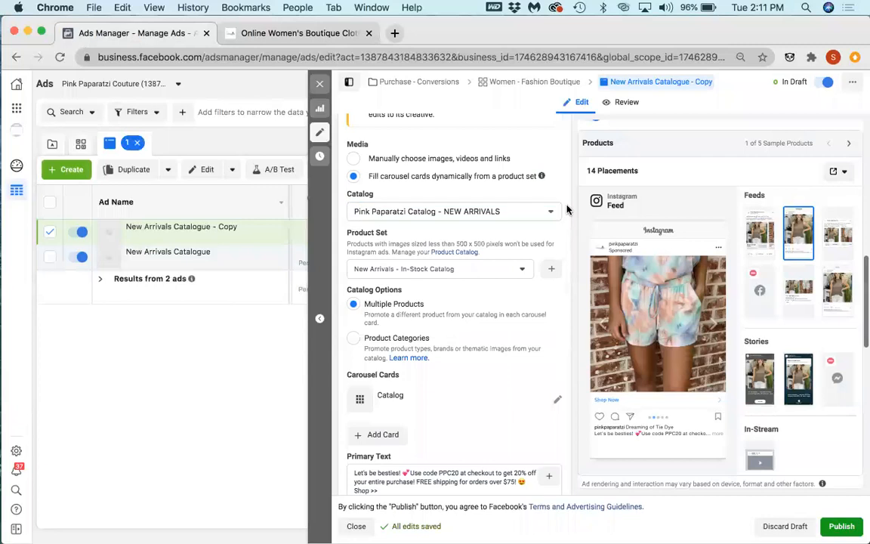
Step: Examine the product sets available in the NEW ARRIVALS catalog, including New Arrivals - In-Stock Catalog and All Products
{"action": "left_click", "coordinate": [500, 269]}
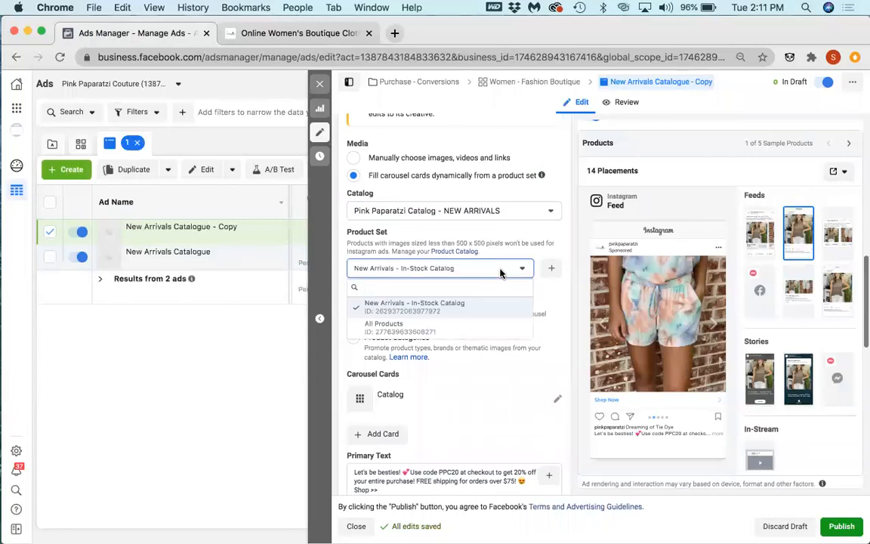
{"action": "mouse_move", "coordinate": [411, 311]}
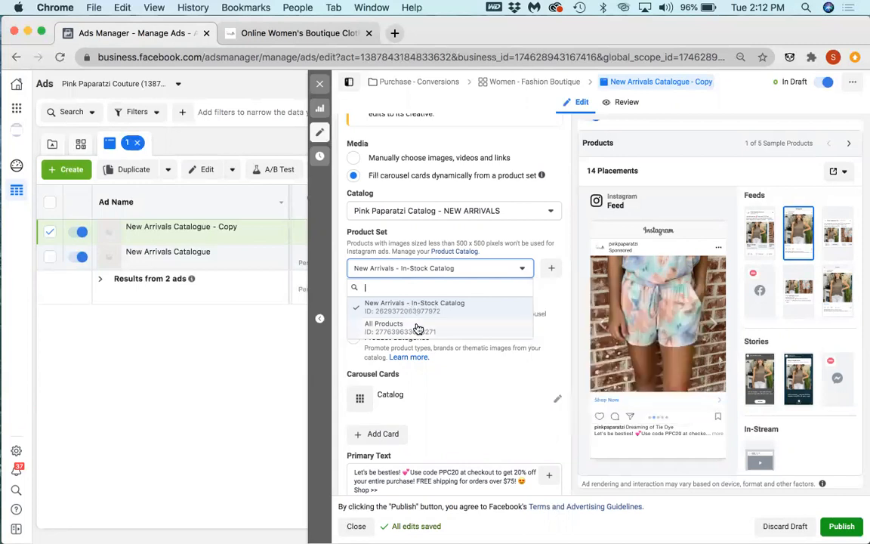
{"action": "mouse_move", "coordinate": [380, 334]}
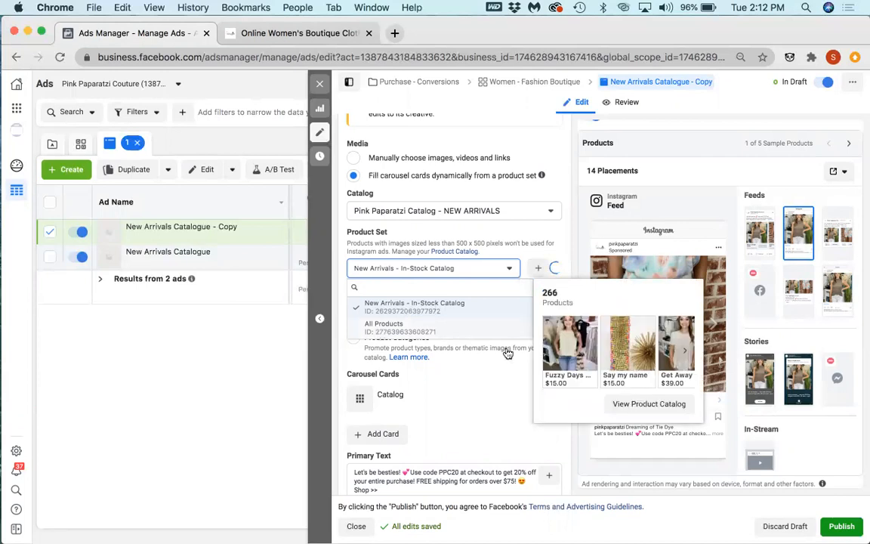
Step: Start creating a new product set and examine the attribute and condition options of its Category rule
{"action": "left_click", "coordinate": [523, 267]}
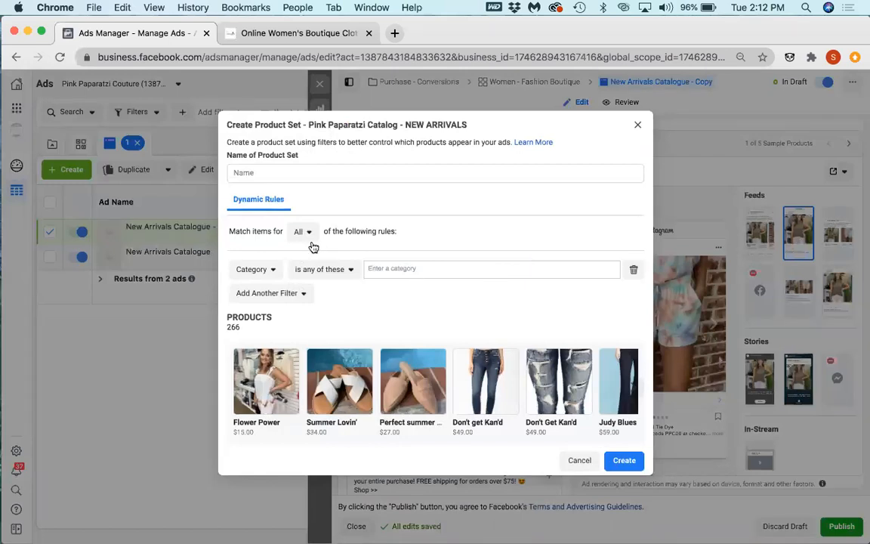
{"action": "left_click", "coordinate": [274, 269]}
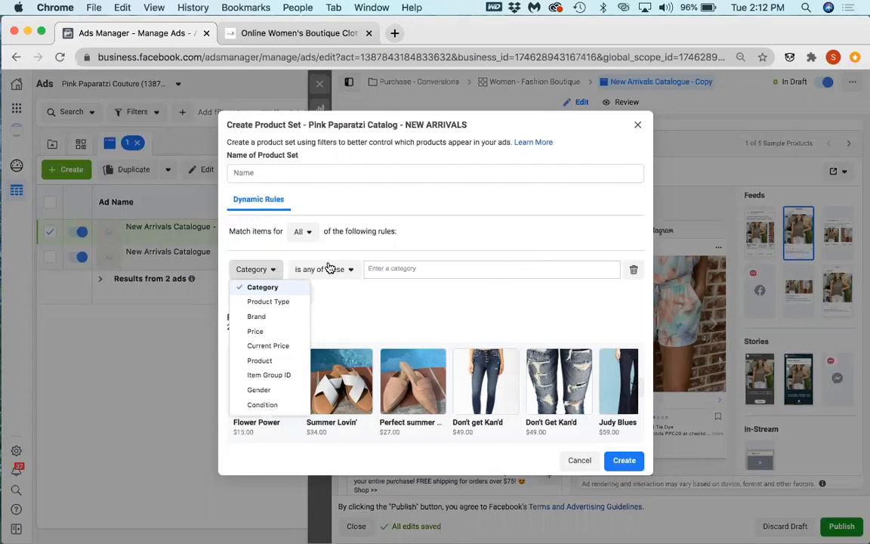
{"action": "left_click", "coordinate": [328, 268]}
{"action": "left_click", "coordinate": [319, 274]}
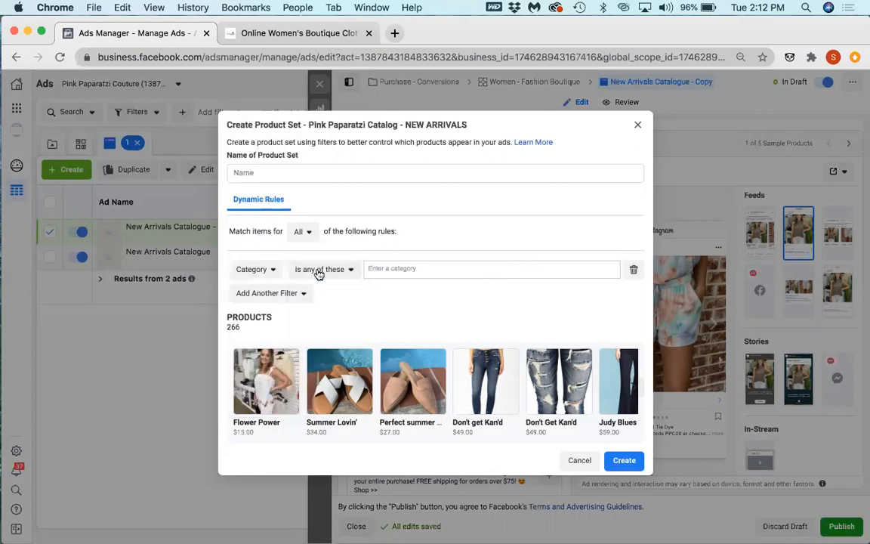
{"action": "left_click", "coordinate": [319, 271]}
Step: Browse the additional filters offered for the product set and try entering a category in the Category rule
{"action": "left_click", "coordinate": [260, 293]}
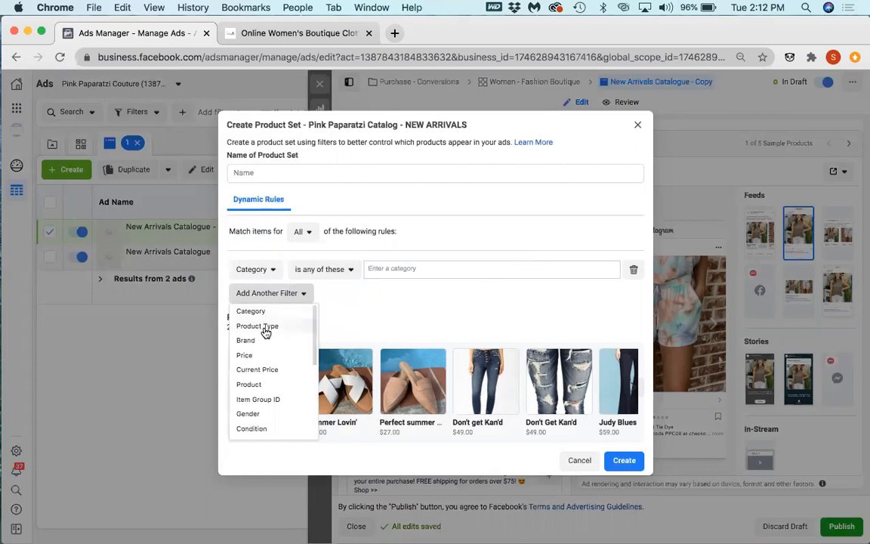
{"action": "scroll", "coordinate": [265, 334], "scroll_direction": "down", "scroll_amount": 5}
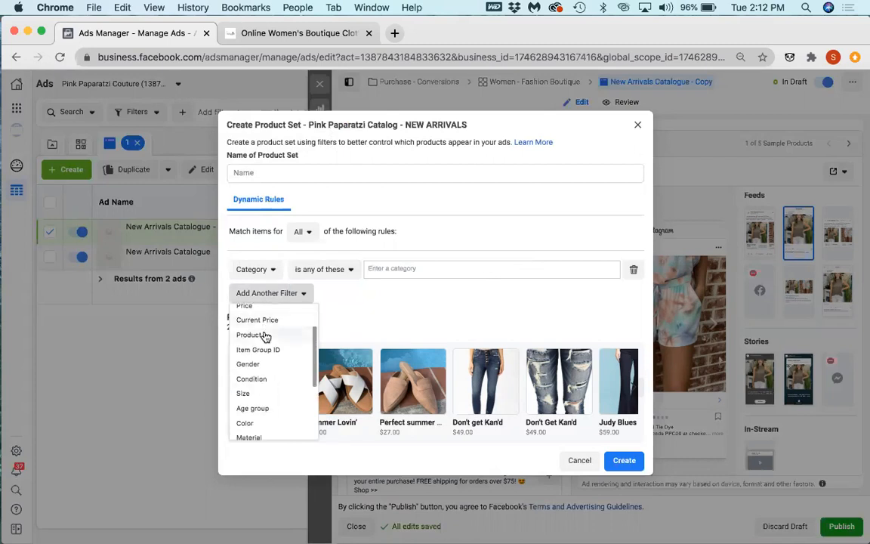
{"action": "scroll", "coordinate": [266, 336], "scroll_direction": "down", "scroll_amount": 3}
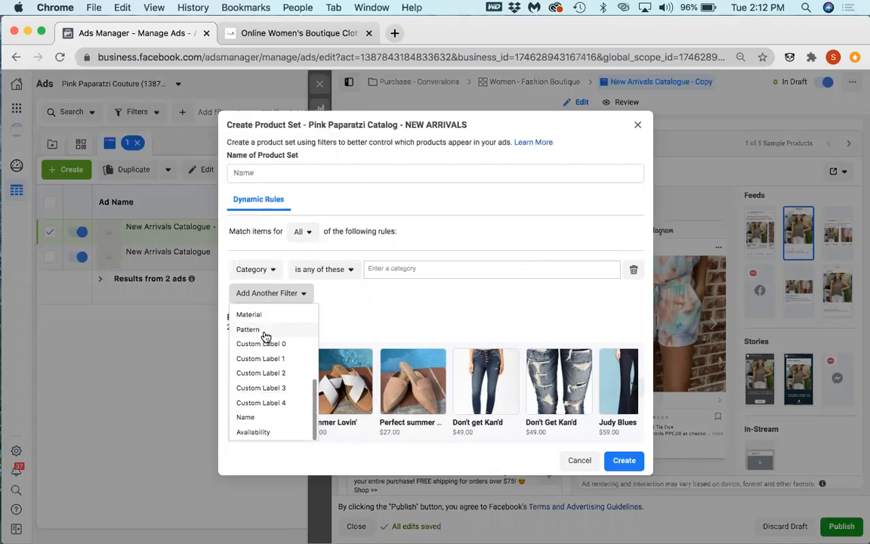
{"action": "scroll", "coordinate": [266, 336], "scroll_direction": "up", "scroll_amount": 8}
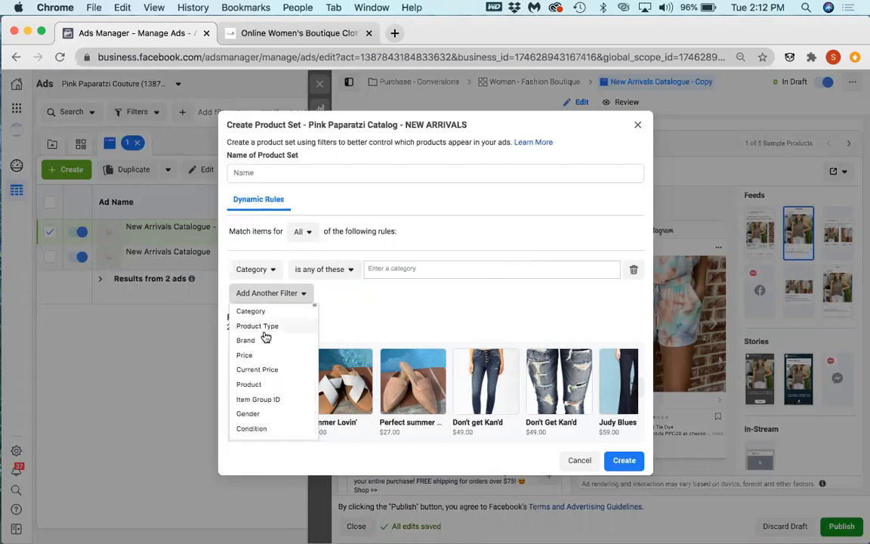
{"action": "left_click", "coordinate": [411, 268]}
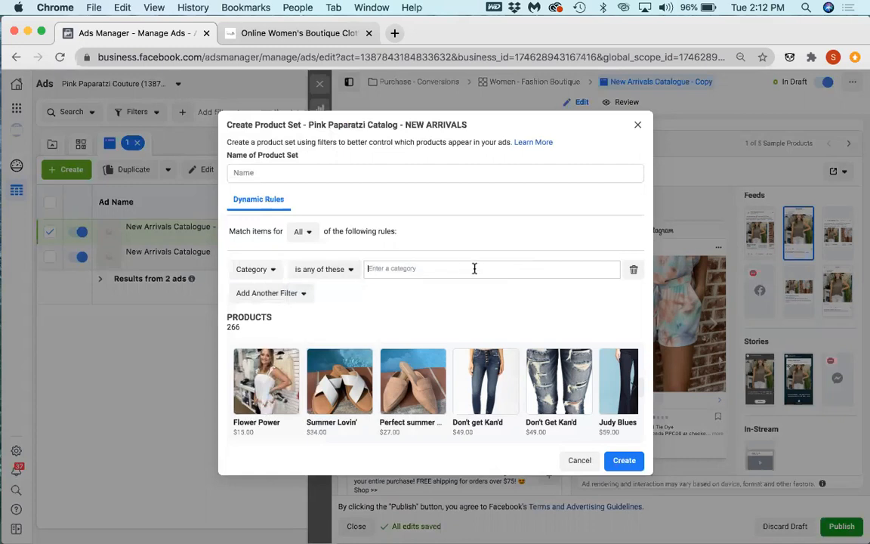
{"action": "type", "text": "r"}
{"action": "type", "text": "ew"}
Step: Open the Business Manager home page in a new browser tab and go to Catalog Manager
{"action": "left_click", "coordinate": [394, 33]}
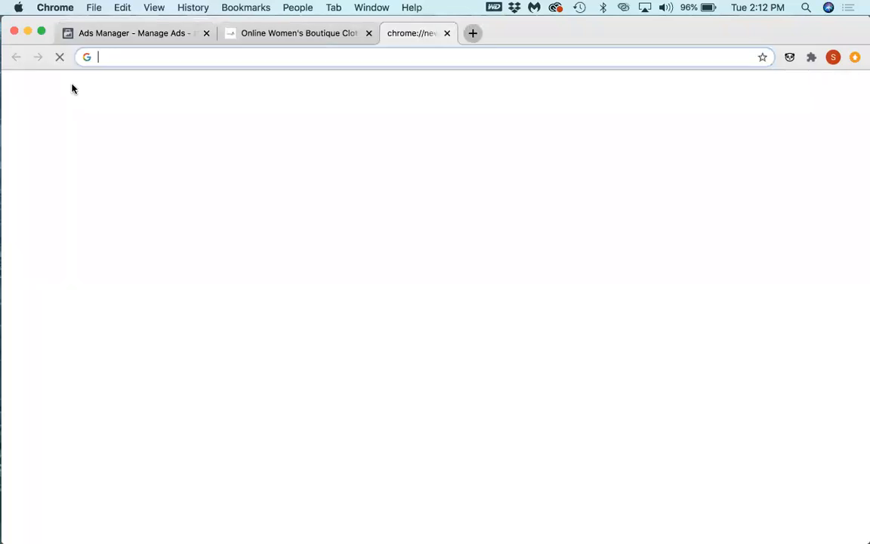
{"action": "type", "text": "bus"}
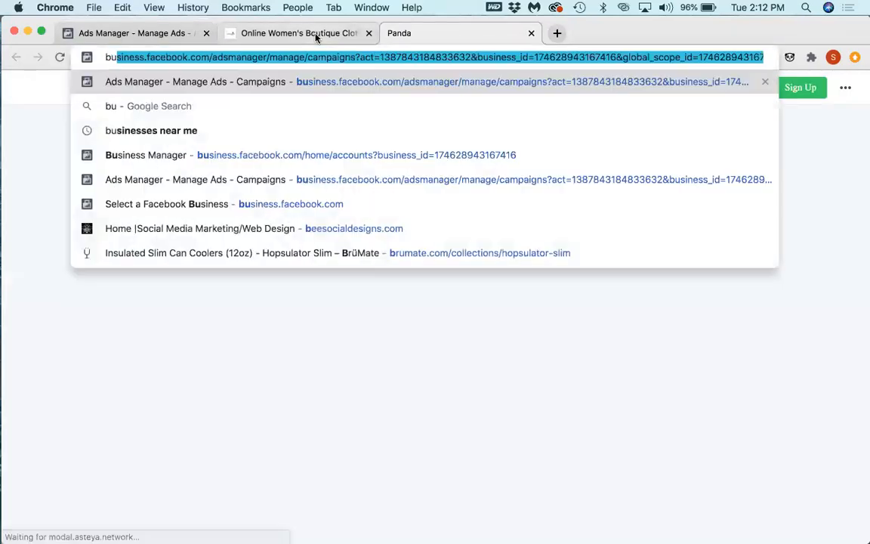
{"action": "key", "text": "BackSpace"}
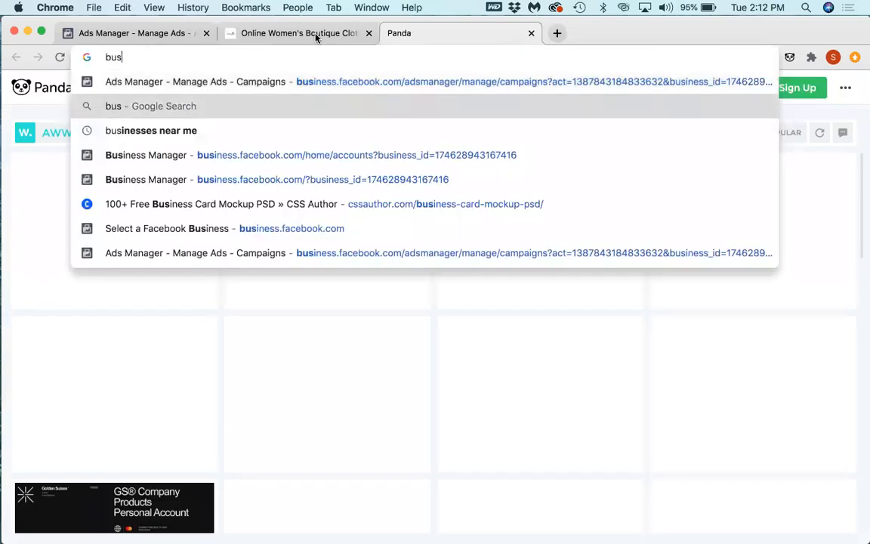
{"action": "key", "text": "Down"}
{"action": "key", "text": "Down"}
{"action": "key", "text": "Down"}
{"action": "key", "text": "Up"}
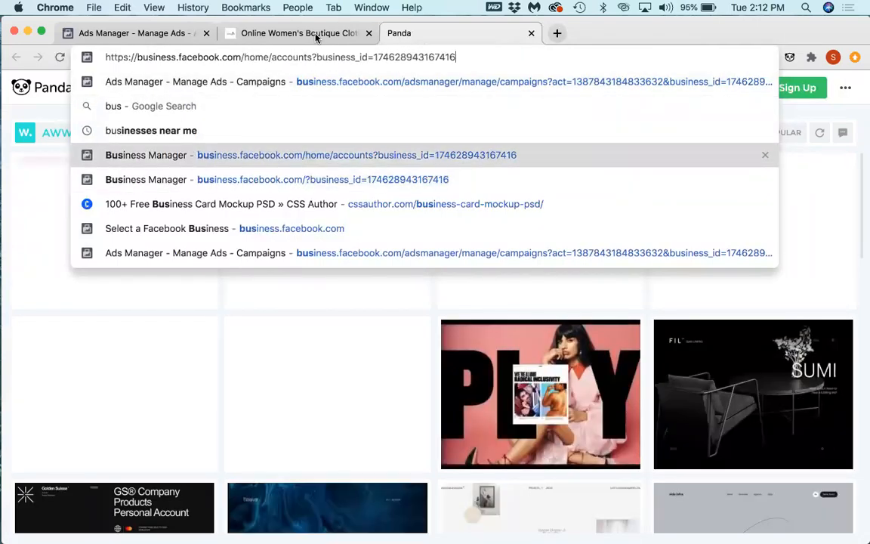
{"action": "key", "text": "Return"}
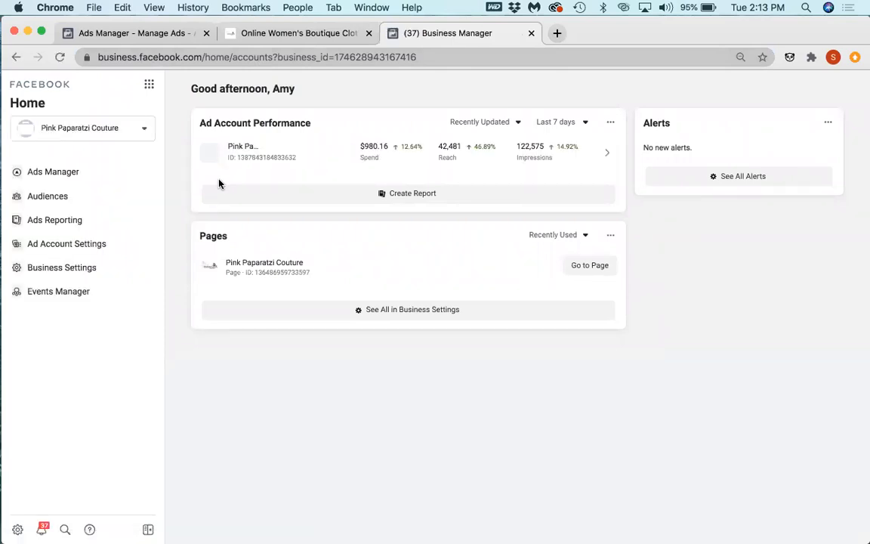
{"action": "left_click", "coordinate": [149, 84]}
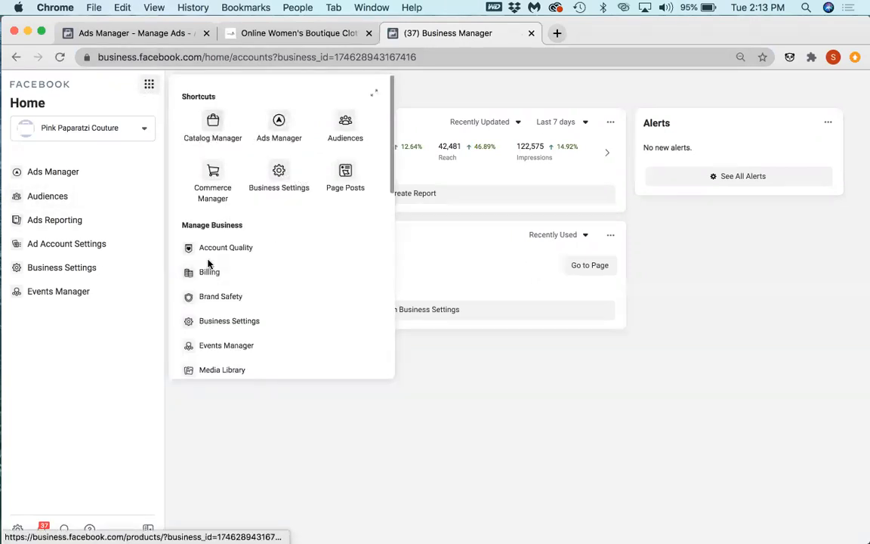
{"action": "left_click", "coordinate": [214, 119]}
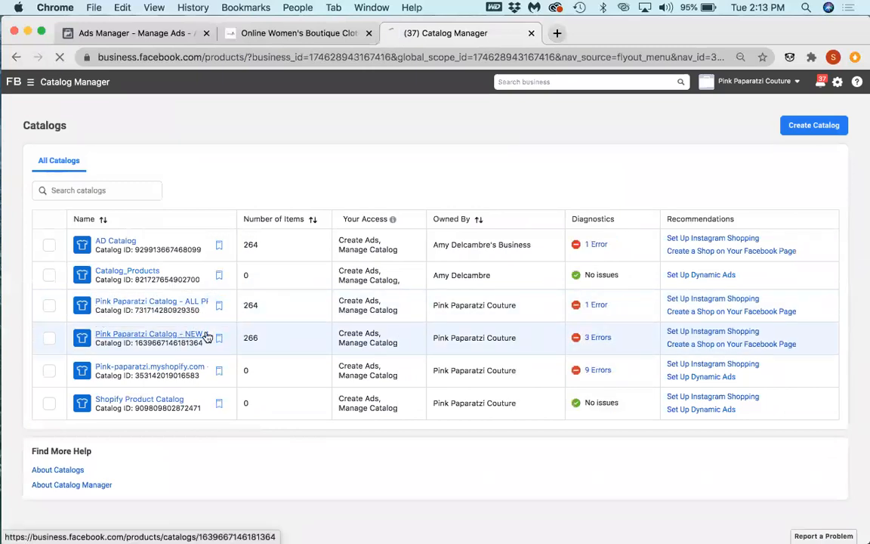
Step: Open the Pink Paparatzi NEW ARRIVALS catalog and display its product sets
{"action": "left_click", "coordinate": [198, 335]}
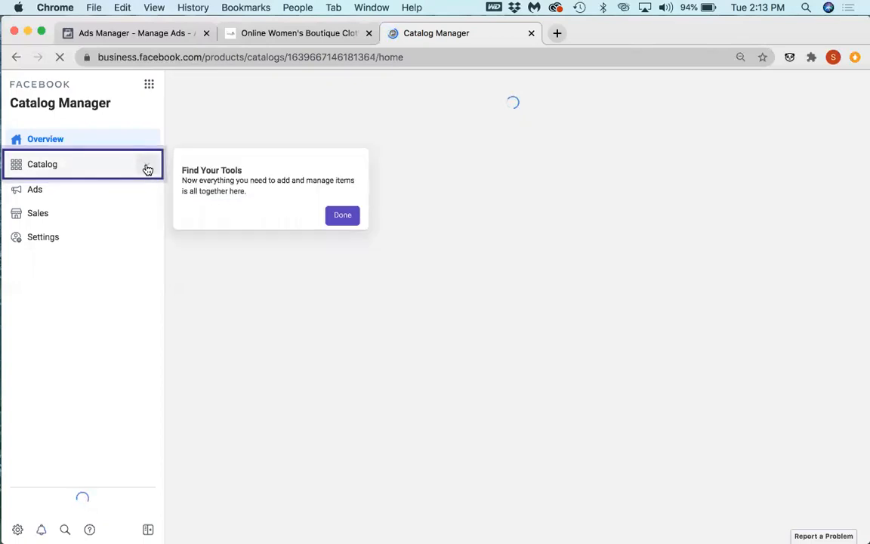
{"action": "left_click", "coordinate": [147, 170]}
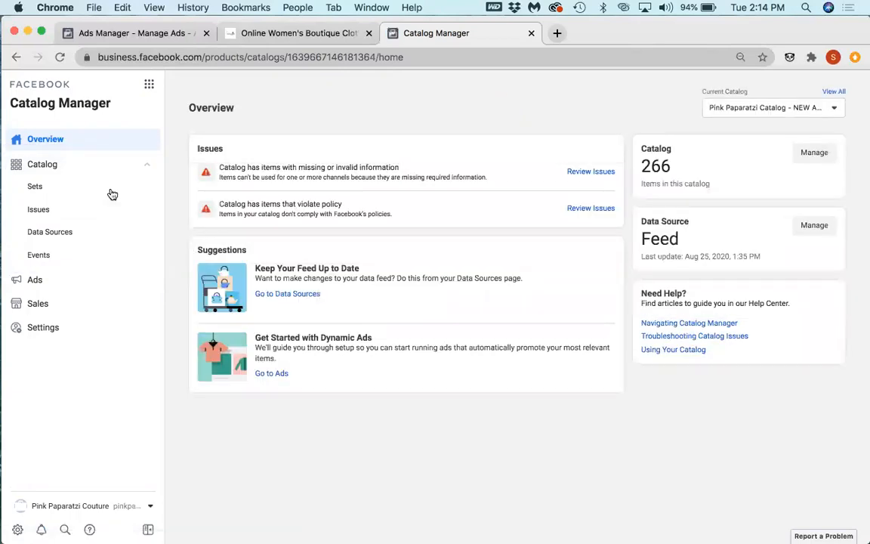
{"action": "left_click", "coordinate": [42, 187]}
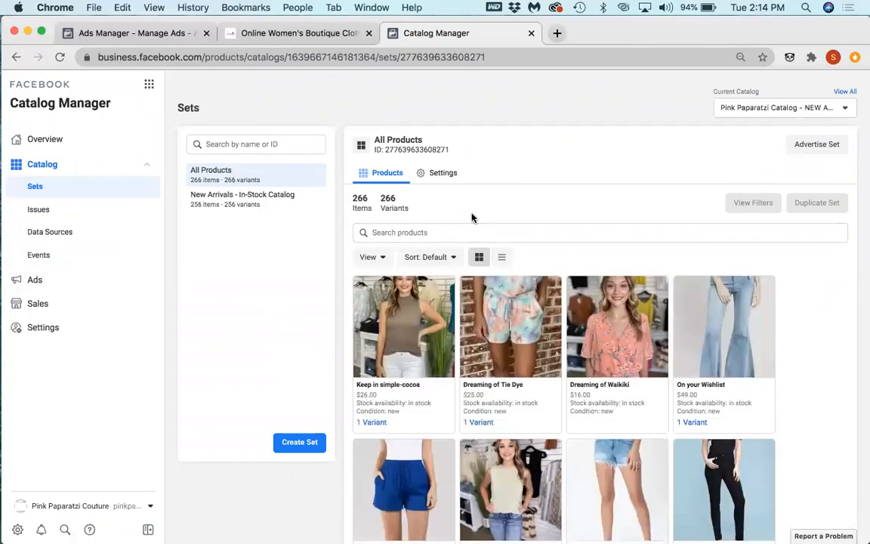
Step: Check the sorting choices and the displayable product fields for the All Products set
{"action": "left_click", "coordinate": [419, 257]}
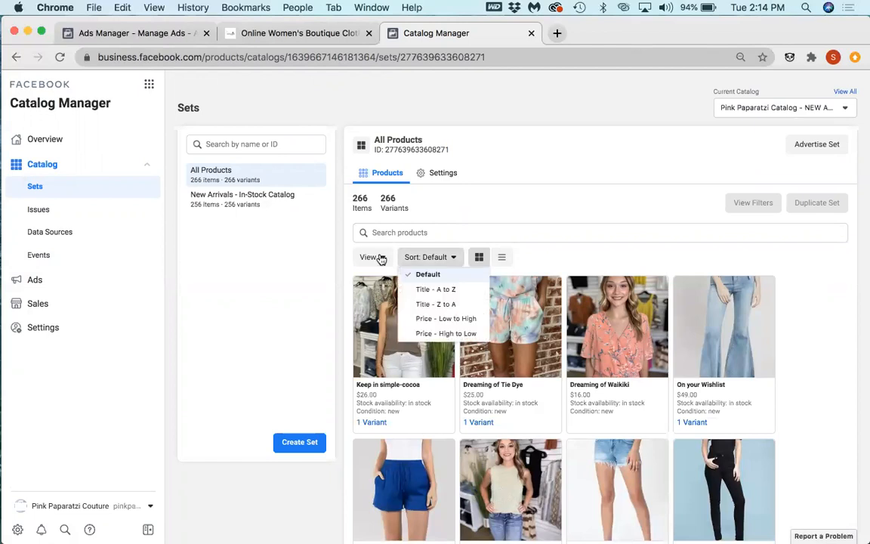
{"action": "left_click", "coordinate": [380, 258]}
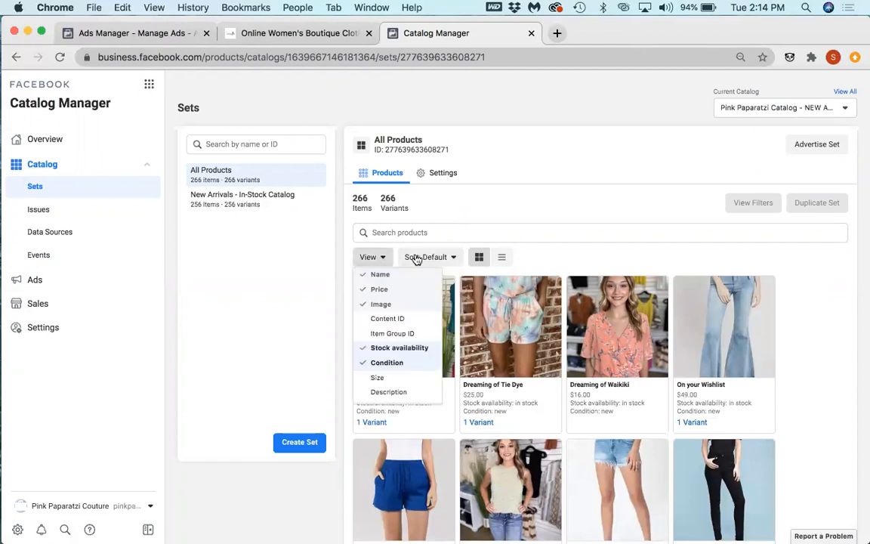
{"action": "left_click", "coordinate": [385, 257]}
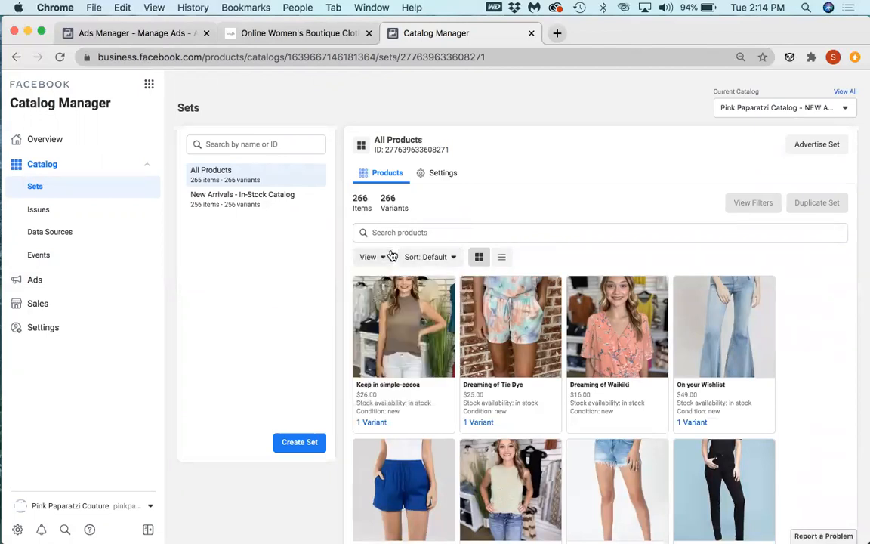
Step: Load the New Arrivals collection on the boutique's website, and return to Catalog Manager
{"action": "left_click", "coordinate": [301, 37]}
{"action": "left_click", "coordinate": [133, 387]}
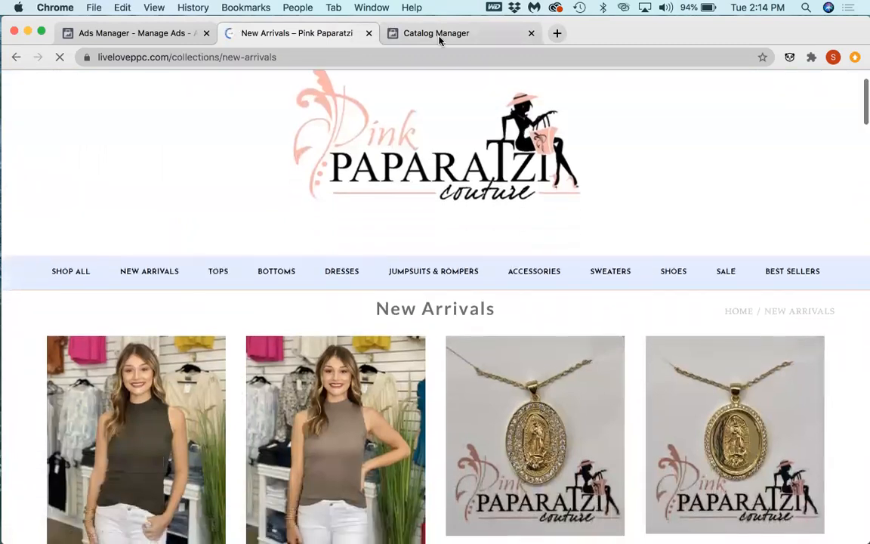
{"action": "left_click", "coordinate": [438, 35]}
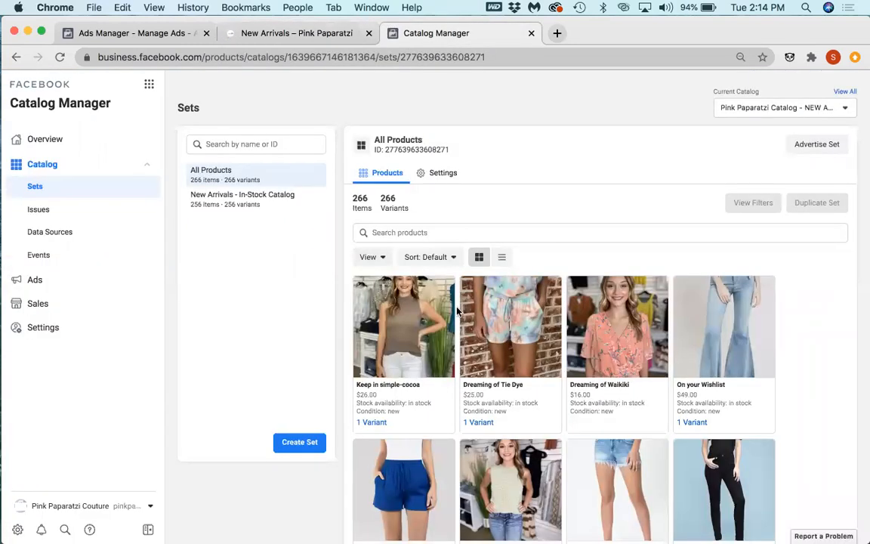
Step: Look through the product field and sorting options of All Products again, and browse its product listing
{"action": "left_click", "coordinate": [370, 257]}
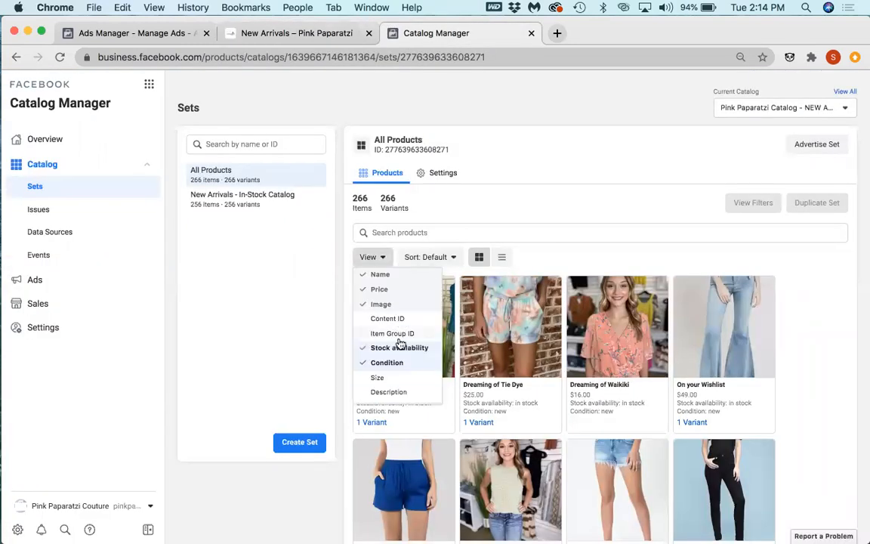
{"action": "scroll", "coordinate": [396, 325], "scroll_direction": "down", "scroll_amount": 2}
{"action": "left_click", "coordinate": [444, 257]}
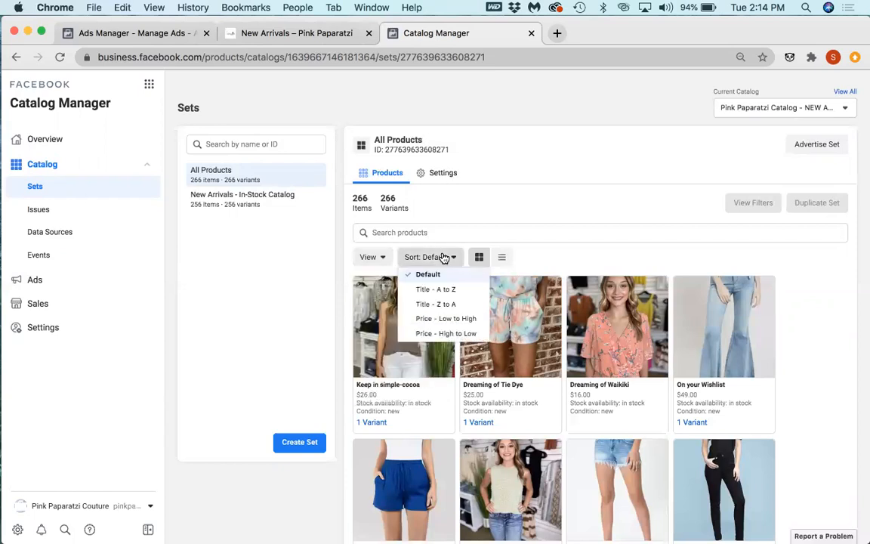
{"action": "left_click", "coordinate": [444, 257]}
{"action": "scroll", "coordinate": [366, 259], "scroll_direction": "down", "scroll_amount": 3}
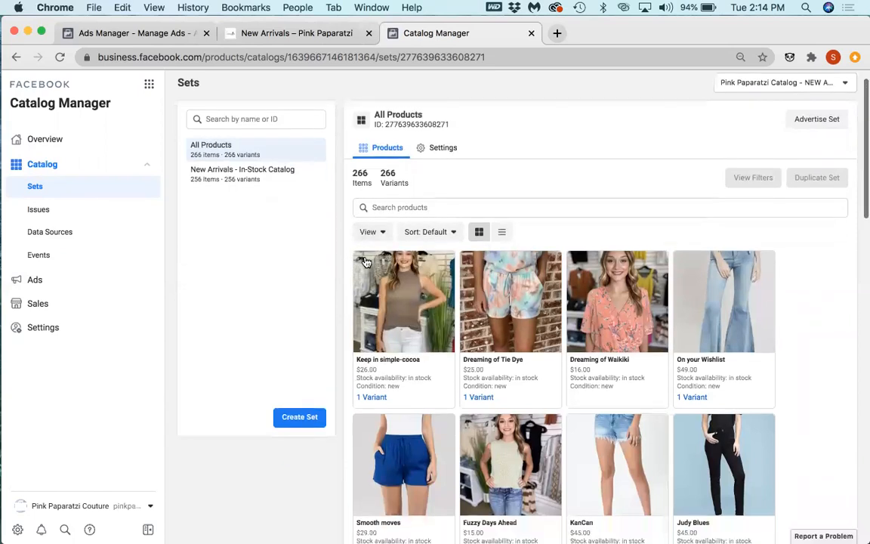
{"action": "scroll", "coordinate": [365, 261], "scroll_direction": "down", "scroll_amount": 1}
{"action": "scroll", "coordinate": [365, 262], "scroll_direction": "down", "scroll_amount": 4}
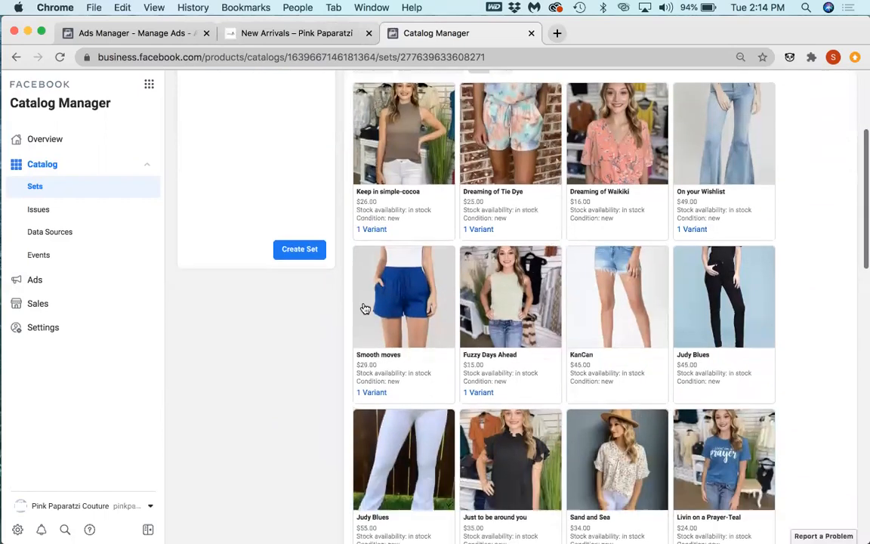
Step: Browse the New Arrivals collection on the boutique's website to compare its products and their order with the catalog
{"action": "left_click", "coordinate": [296, 32]}
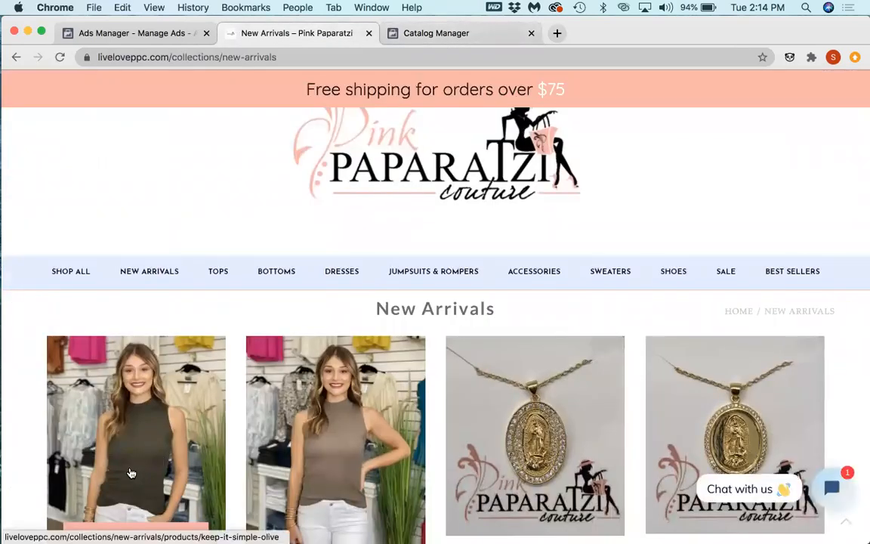
{"action": "scroll", "coordinate": [134, 471], "scroll_direction": "down", "scroll_amount": 1}
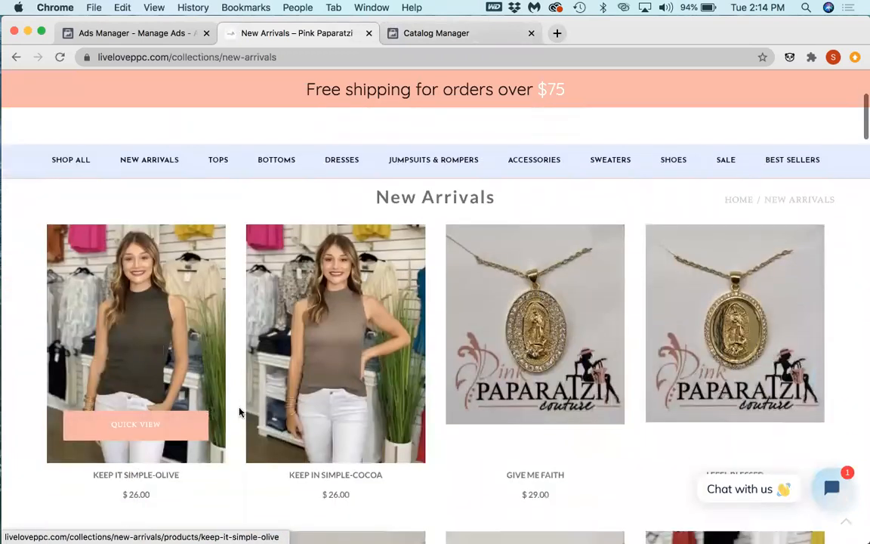
{"action": "scroll", "coordinate": [233, 411], "scroll_direction": "down", "scroll_amount": 5}
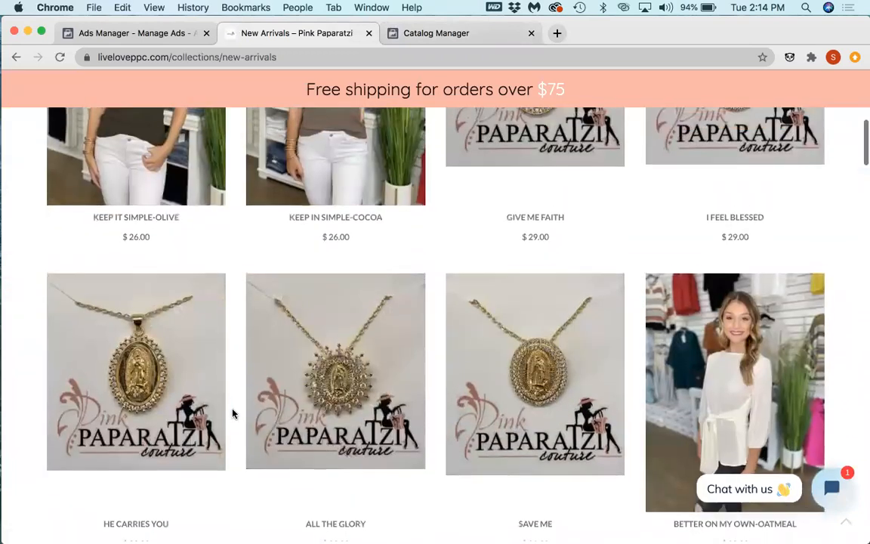
{"action": "mouse_move", "coordinate": [331, 194]}
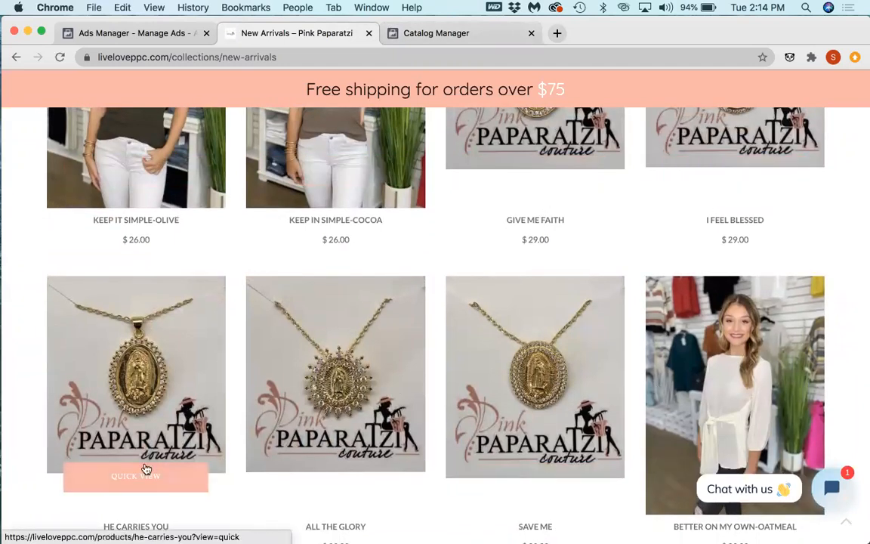
{"action": "scroll", "coordinate": [161, 474], "scroll_direction": "down", "scroll_amount": 5}
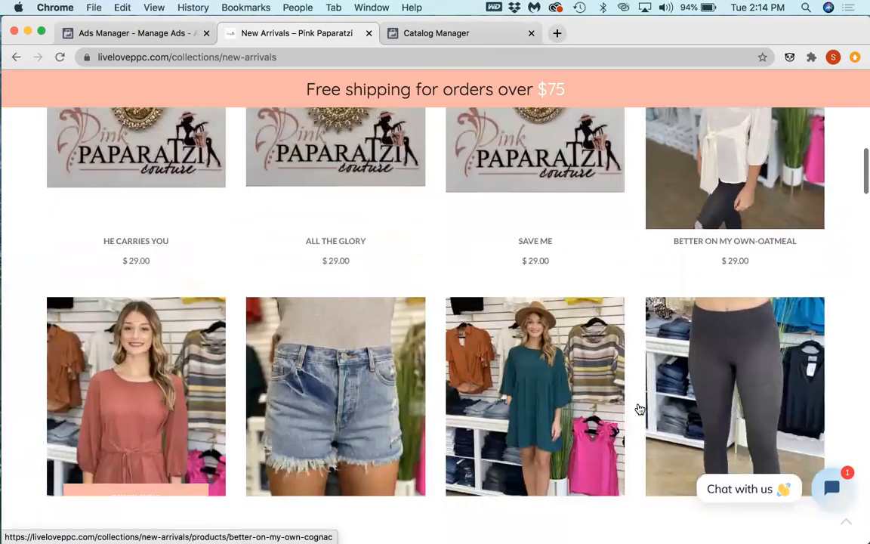
{"action": "scroll", "coordinate": [170, 472], "scroll_direction": "down", "scroll_amount": 4}
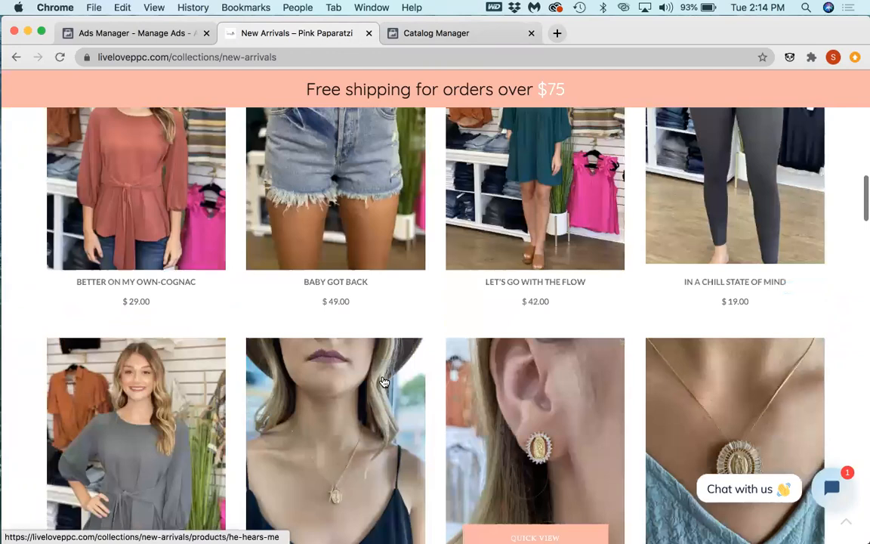
{"action": "scroll", "coordinate": [384, 382], "scroll_direction": "down", "scroll_amount": 4}
{"action": "scroll", "coordinate": [459, 362], "scroll_direction": "down", "scroll_amount": 12}
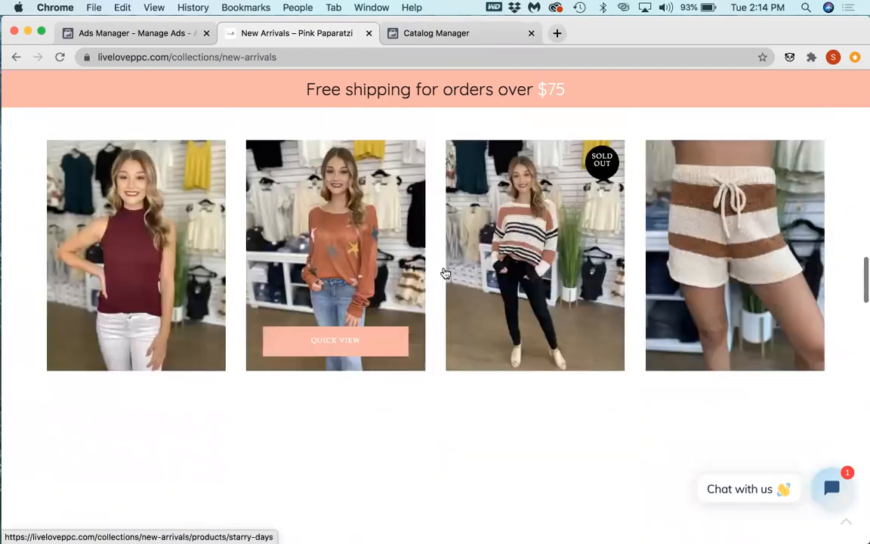
Step: Return to Catalog Manager and search the All Products display fields and sorting options for a way to organize the items
{"action": "left_click", "coordinate": [425, 34]}
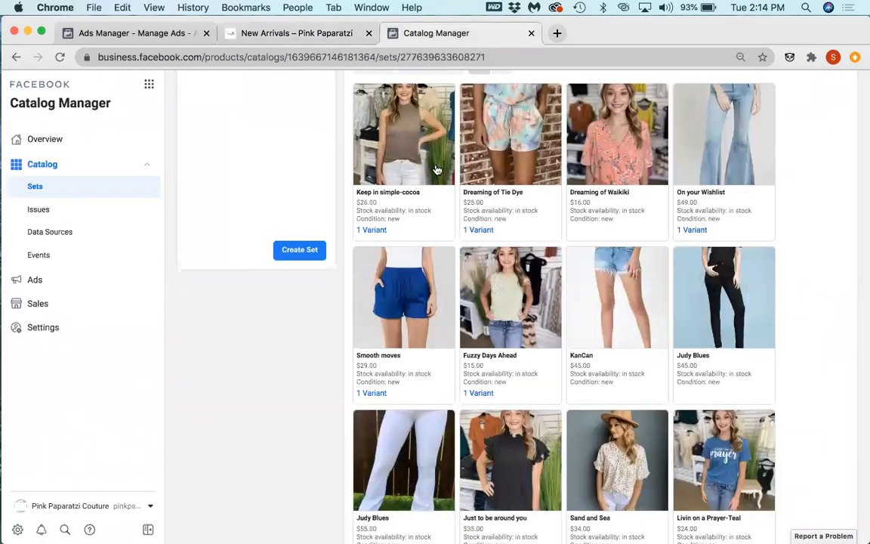
{"action": "scroll", "coordinate": [533, 300], "scroll_direction": "up", "scroll_amount": 4}
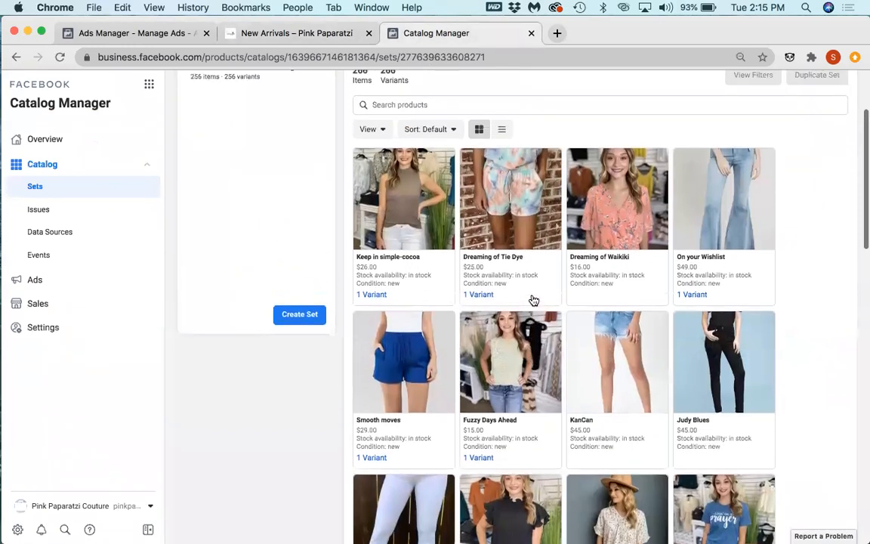
{"action": "scroll", "coordinate": [533, 301], "scroll_direction": "up", "scroll_amount": 2}
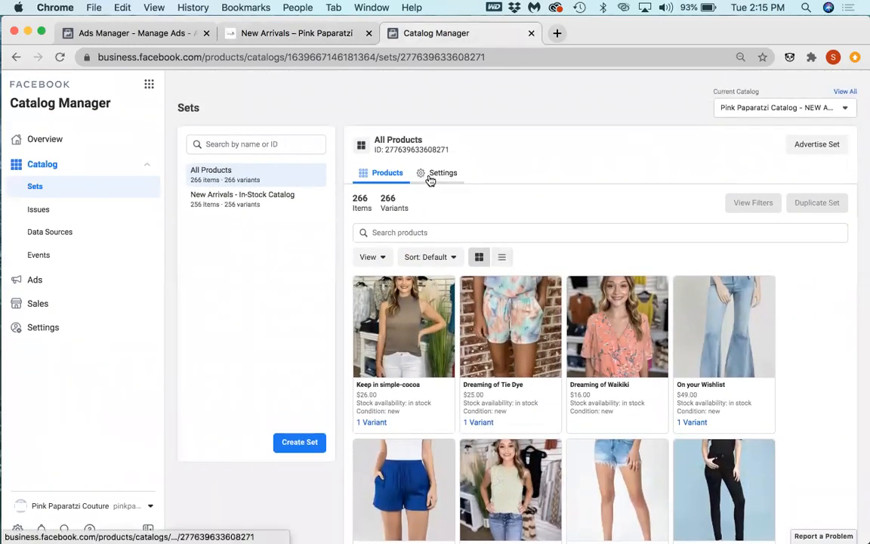
{"action": "left_click", "coordinate": [391, 256]}
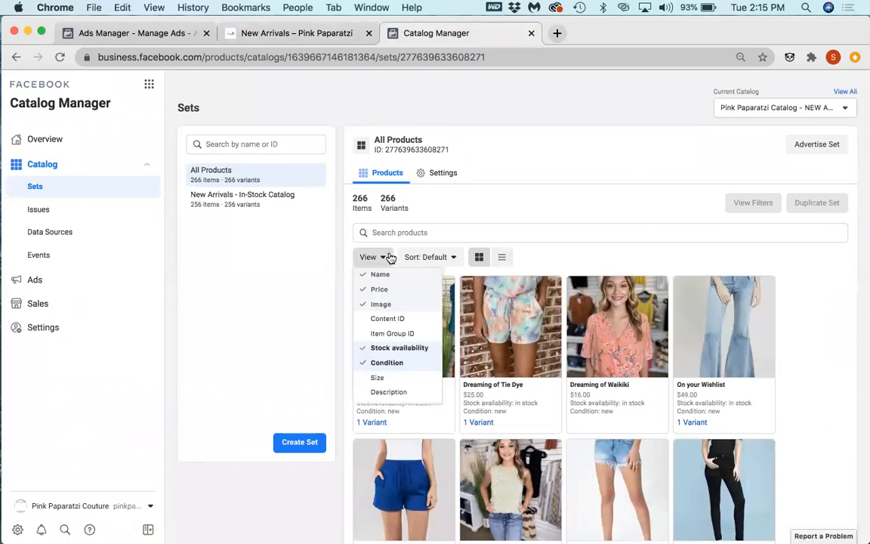
{"action": "scroll", "coordinate": [388, 317], "scroll_direction": "down", "scroll_amount": 2}
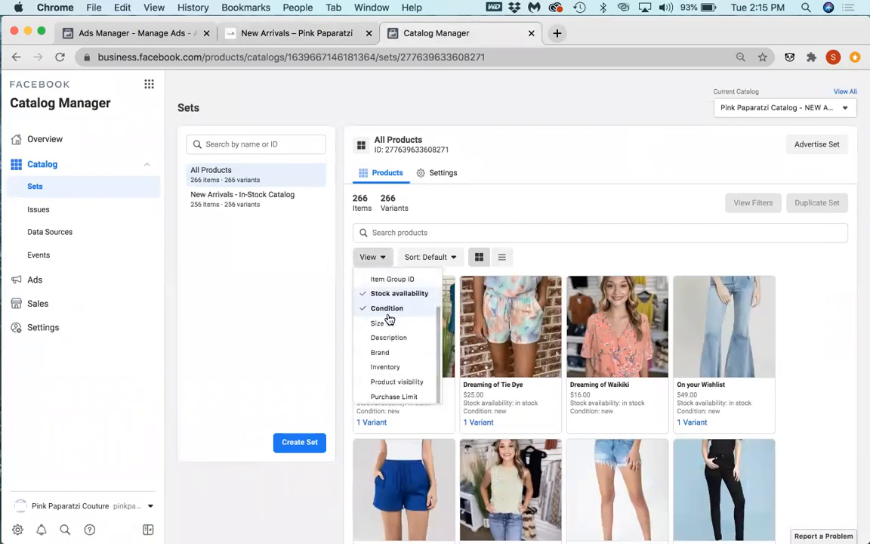
{"action": "left_click", "coordinate": [434, 255]}
{"action": "scroll", "coordinate": [679, 193], "scroll_direction": "down", "scroll_amount": 1}
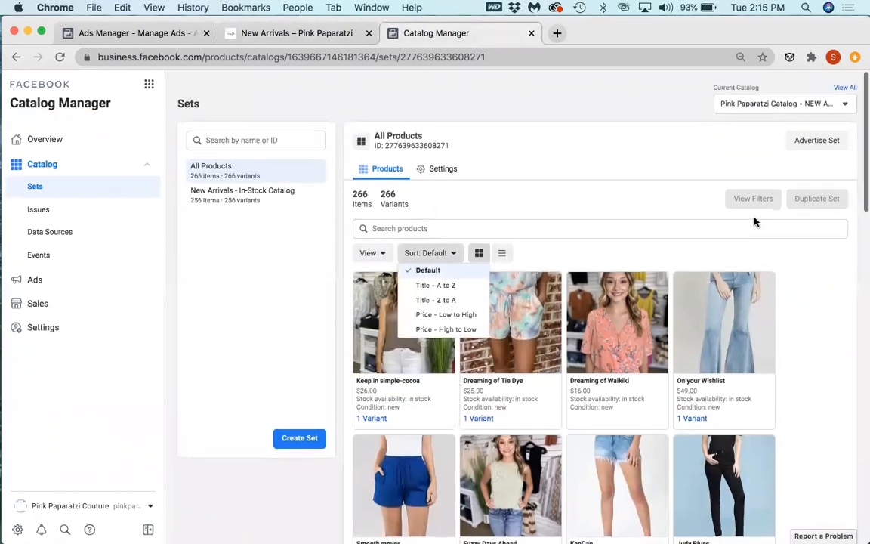
{"action": "scroll", "coordinate": [729, 225], "scroll_direction": "down", "scroll_amount": 1}
{"action": "left_click", "coordinate": [716, 228]}
Step: View the product details of Dreaming of Tie Dye and close them
{"action": "left_click", "coordinate": [555, 409]}
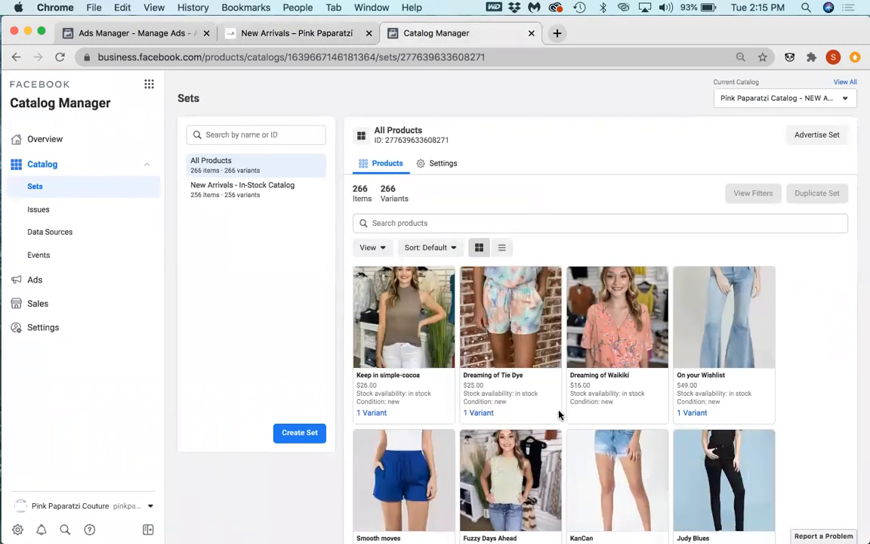
{"action": "left_click", "coordinate": [559, 413]}
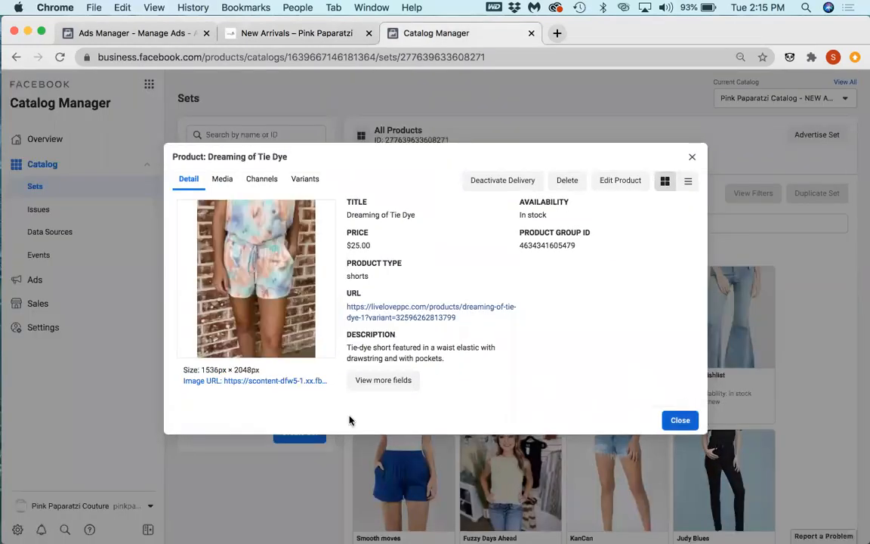
{"action": "key", "text": "Escape"}
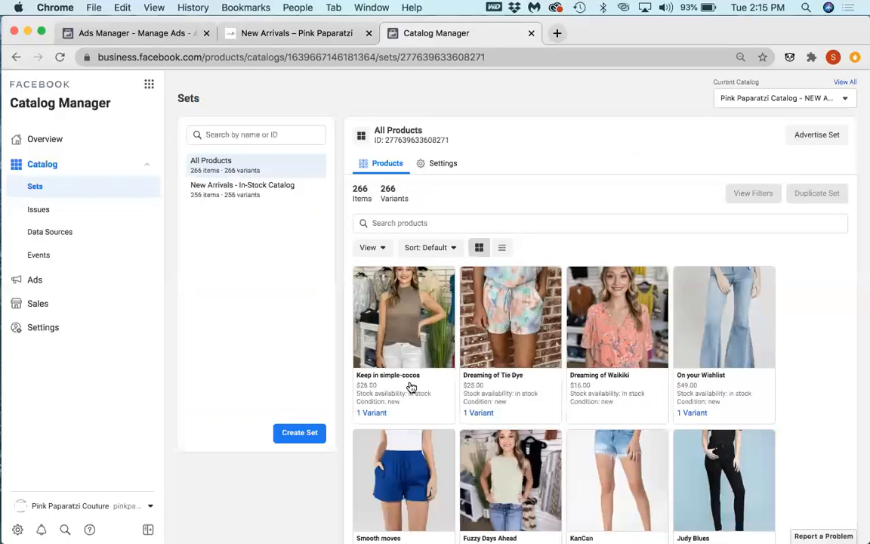
Step: Examine the complete property list and the media of the Keep in simple-cocoa product
{"action": "left_click", "coordinate": [410, 387]}
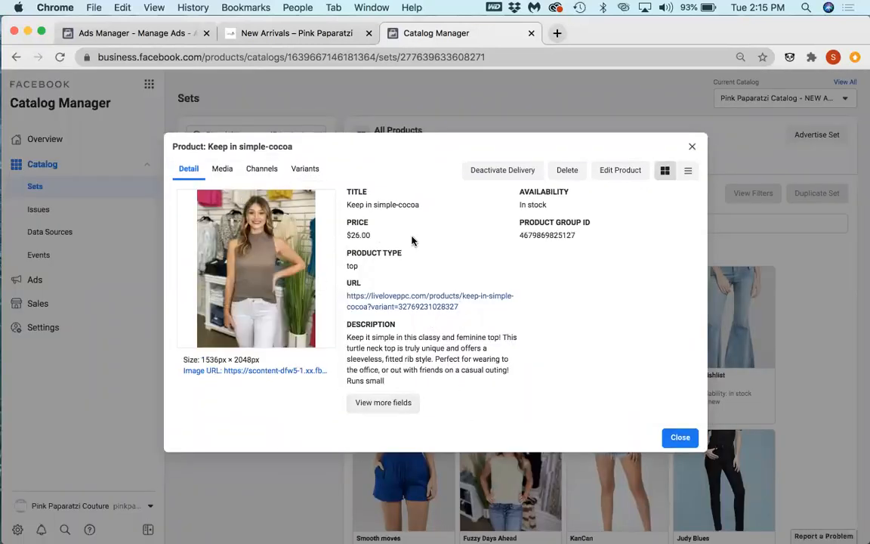
{"action": "left_click", "coordinate": [383, 401]}
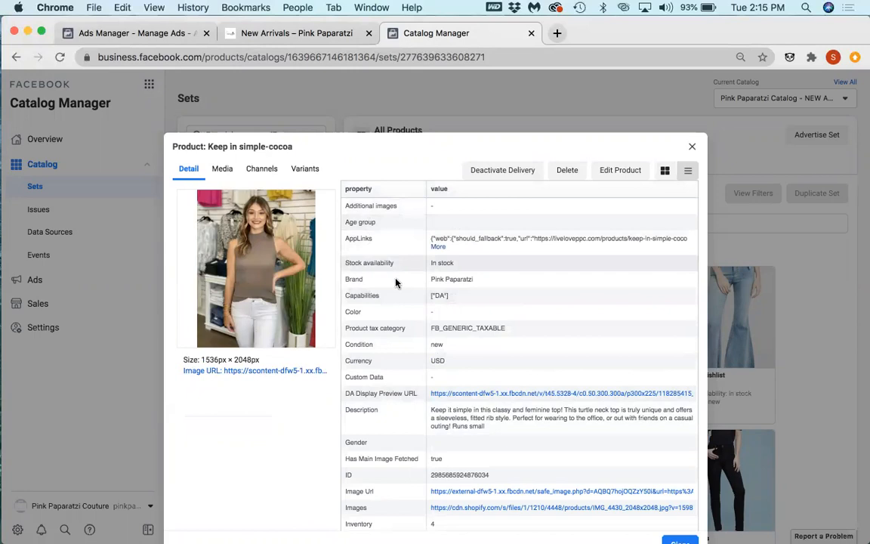
{"action": "scroll", "coordinate": [445, 306], "scroll_direction": "down", "scroll_amount": 3}
{"action": "scroll", "coordinate": [445, 306], "scroll_direction": "down", "scroll_amount": 2}
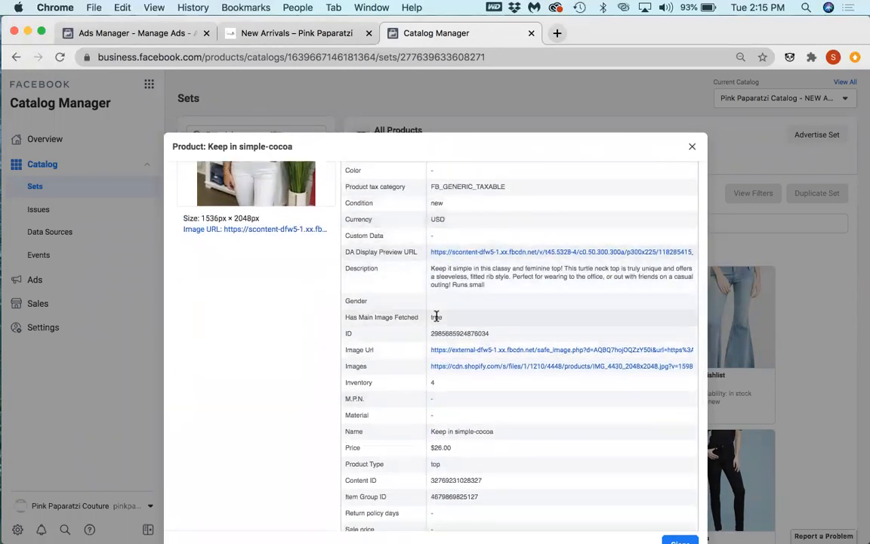
{"action": "scroll", "coordinate": [438, 423], "scroll_direction": "down", "scroll_amount": 2}
{"action": "scroll", "coordinate": [438, 435], "scroll_direction": "down", "scroll_amount": 3}
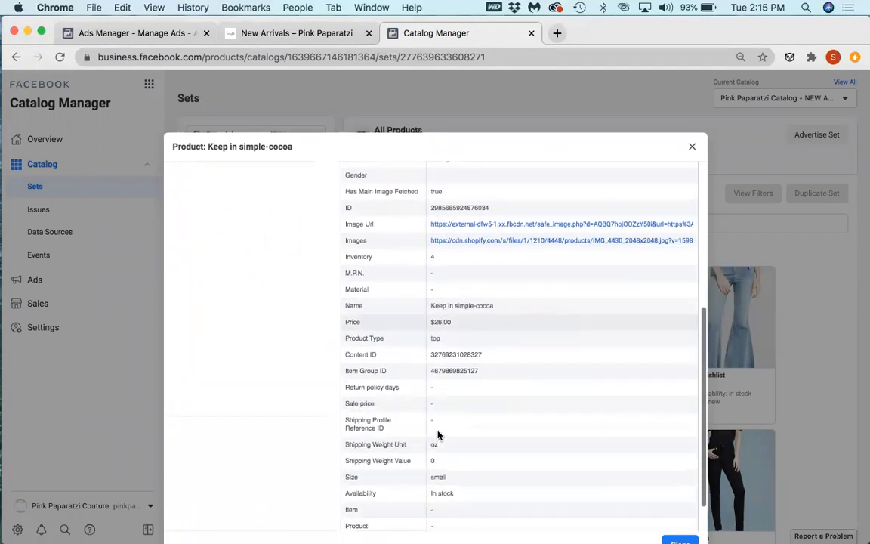
{"action": "scroll", "coordinate": [435, 446], "scroll_direction": "up", "scroll_amount": 6}
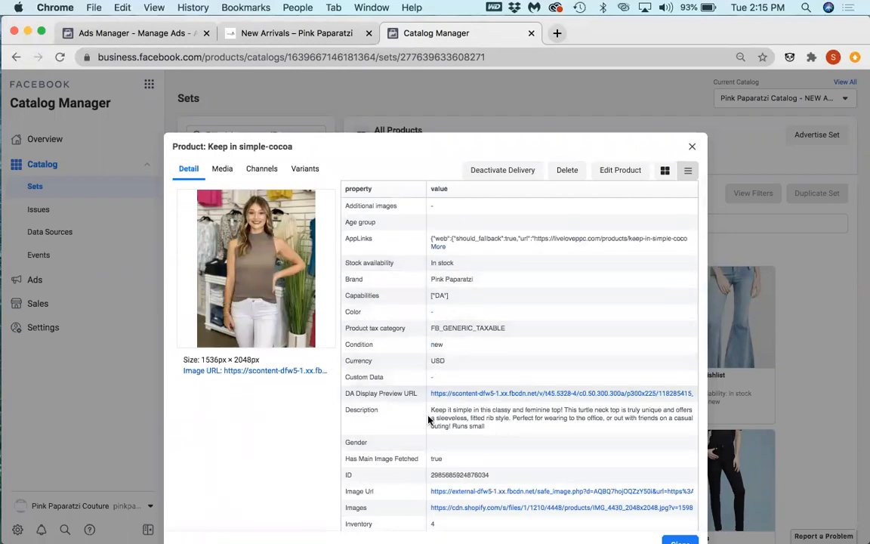
{"action": "scroll", "coordinate": [436, 461], "scroll_direction": "down", "scroll_amount": 1}
{"action": "scroll", "coordinate": [423, 445], "scroll_direction": "up", "scroll_amount": 1}
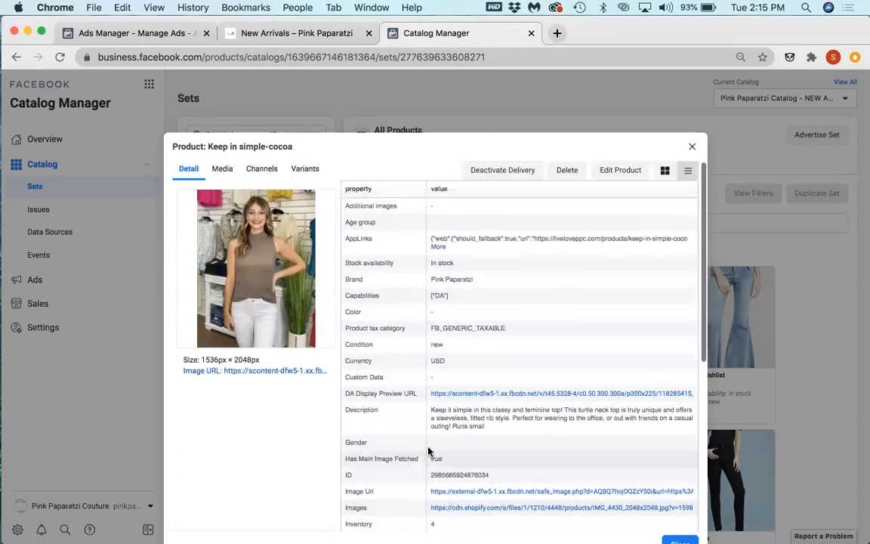
{"action": "left_click", "coordinate": [222, 170]}
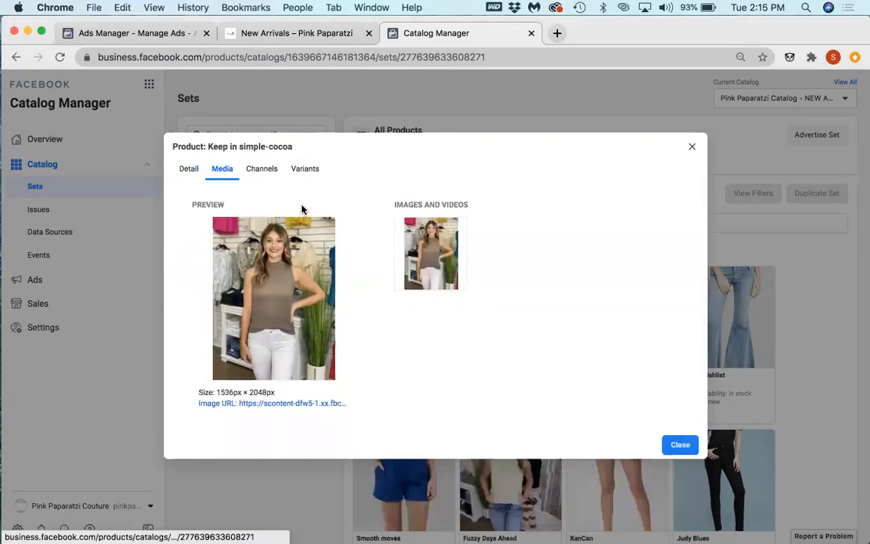
Step: Review the channels, variants and details of the Keep in simple-cocoa product, switch to the summary layout and close the product
{"action": "left_click", "coordinate": [257, 169]}
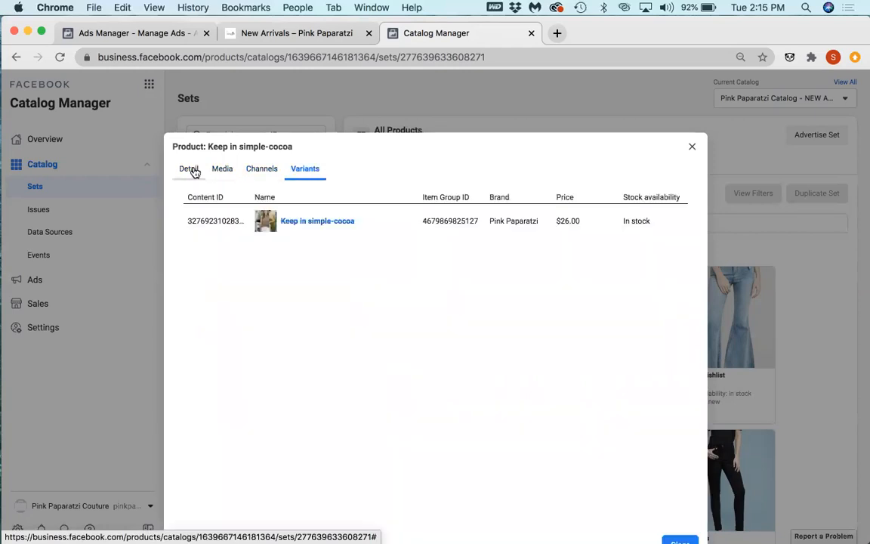
{"action": "left_click", "coordinate": [198, 169]}
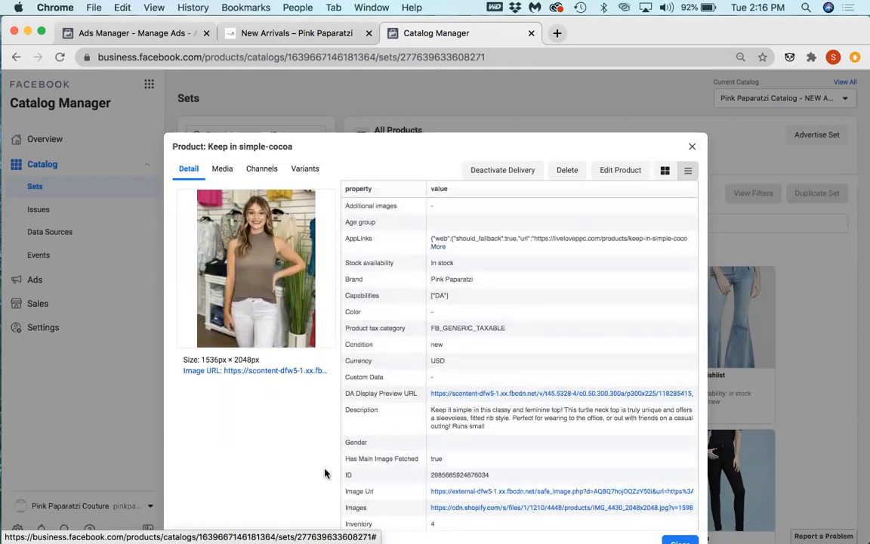
{"action": "scroll", "coordinate": [332, 445], "scroll_direction": "down", "scroll_amount": 1}
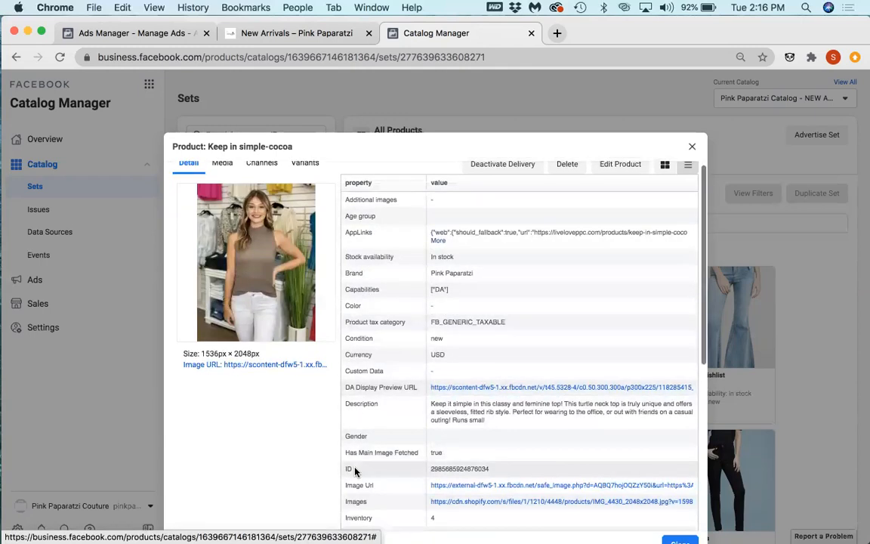
{"action": "left_click", "coordinate": [687, 166]}
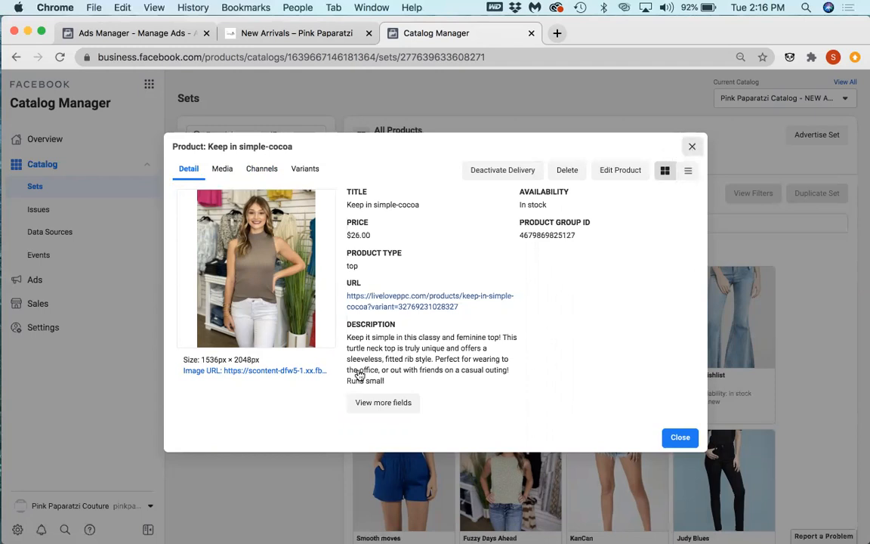
{"action": "key", "text": "Escape"}
Step: Start a new dynamic product set from All Products in the NEW ARRIVALS catalog and look through the attributes available for its rule
{"action": "left_click", "coordinate": [256, 192]}
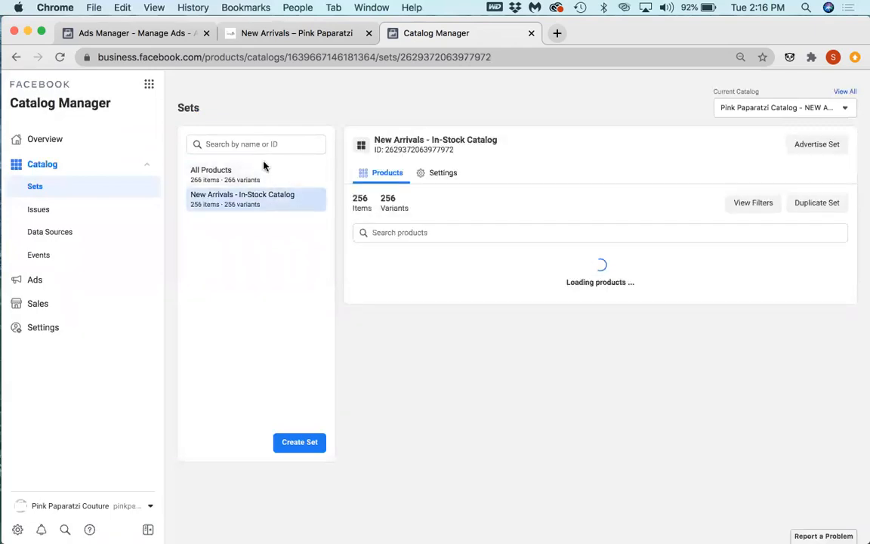
{"action": "left_click", "coordinate": [253, 170]}
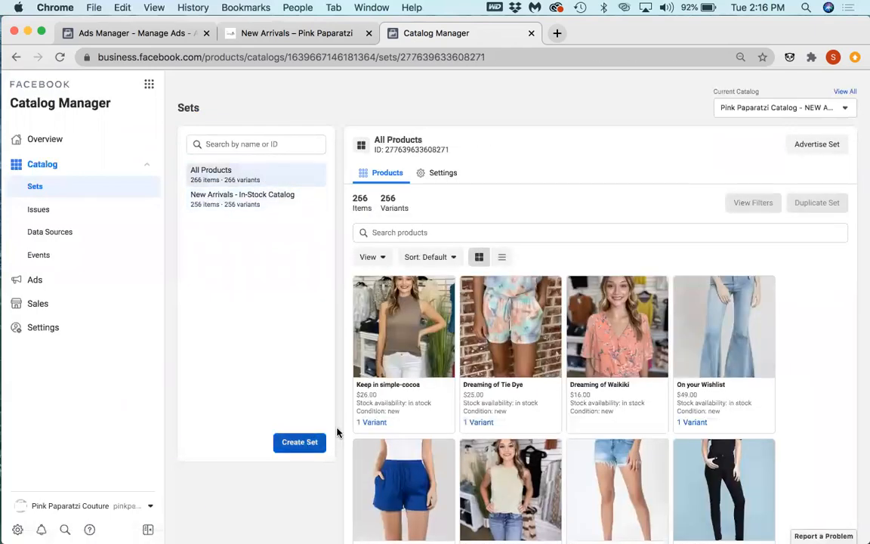
{"action": "left_click", "coordinate": [300, 442]}
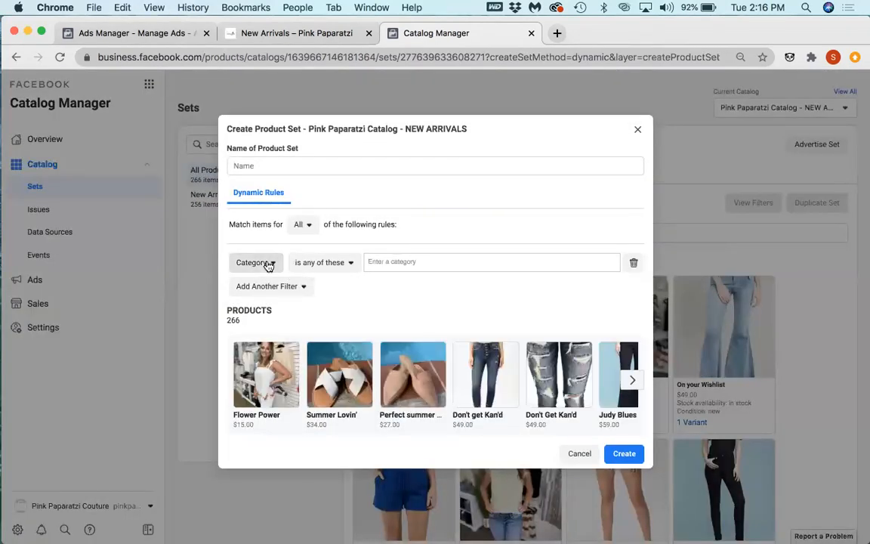
{"action": "left_click", "coordinate": [269, 264]}
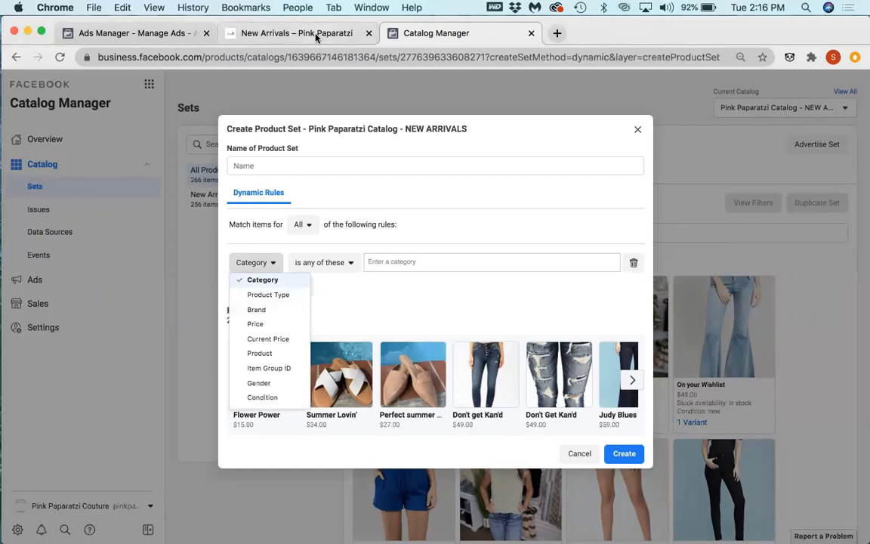
{"action": "key", "text": "ctrl+shift+Tab"}
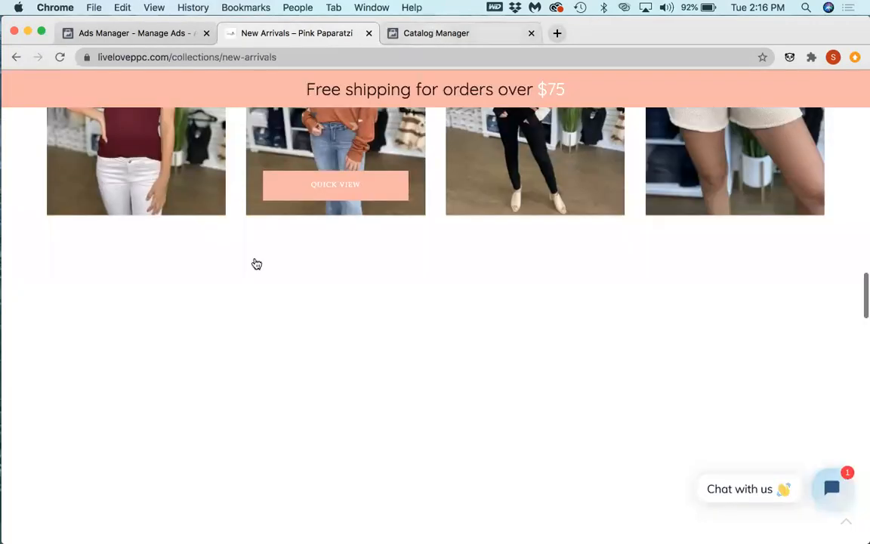
{"action": "key", "text": "ctrl+Tab"}
{"action": "scroll", "coordinate": [276, 341], "scroll_direction": "down", "scroll_amount": 2}
{"action": "scroll", "coordinate": [276, 344], "scroll_direction": "down", "scroll_amount": 2}
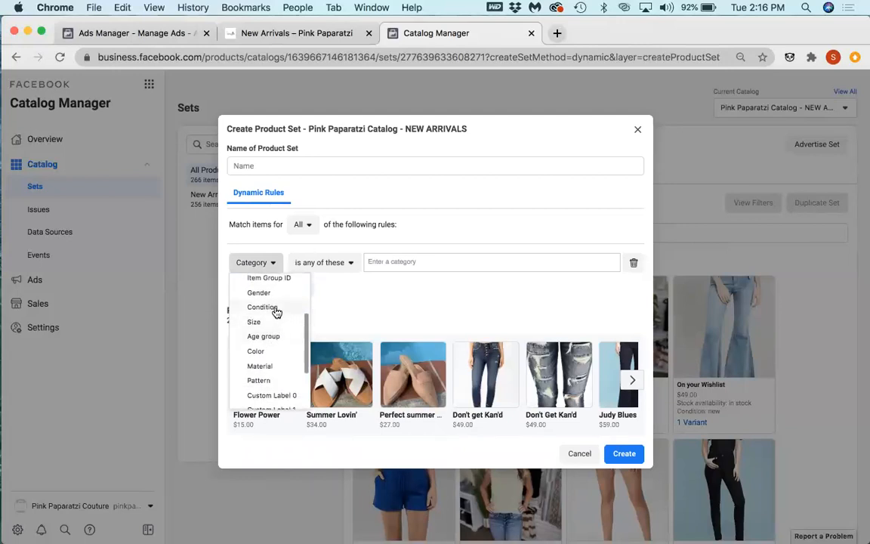
Step: Try Condition as the rule's attribute and check its comparison options and the other attributes, including the custom labels
{"action": "left_click", "coordinate": [276, 308]}
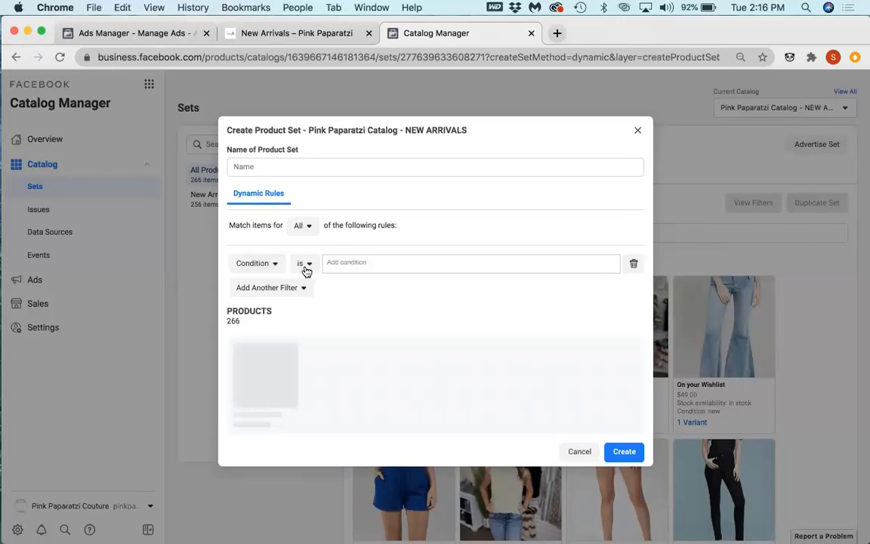
{"action": "left_click", "coordinate": [306, 266]}
{"action": "left_click", "coordinate": [239, 277]}
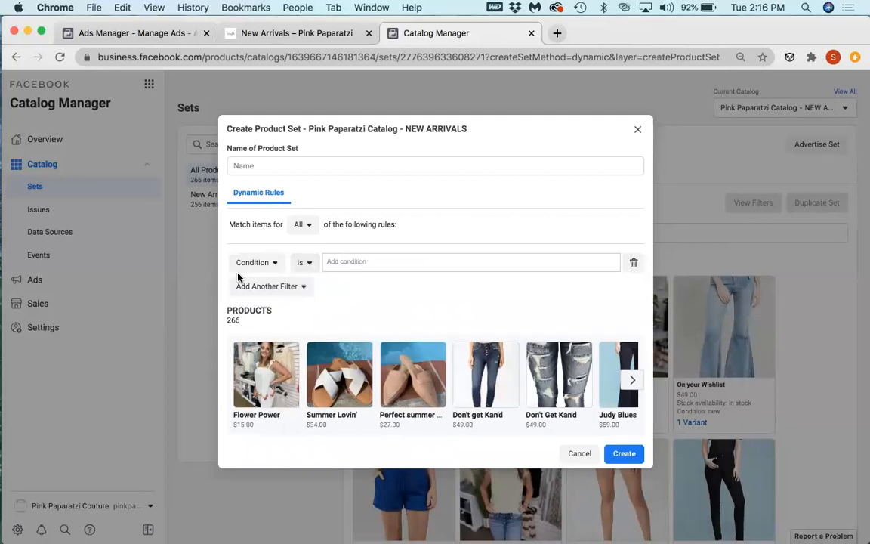
{"action": "left_click", "coordinate": [260, 266]}
{"action": "scroll", "coordinate": [272, 332], "scroll_direction": "down", "scroll_amount": 5}
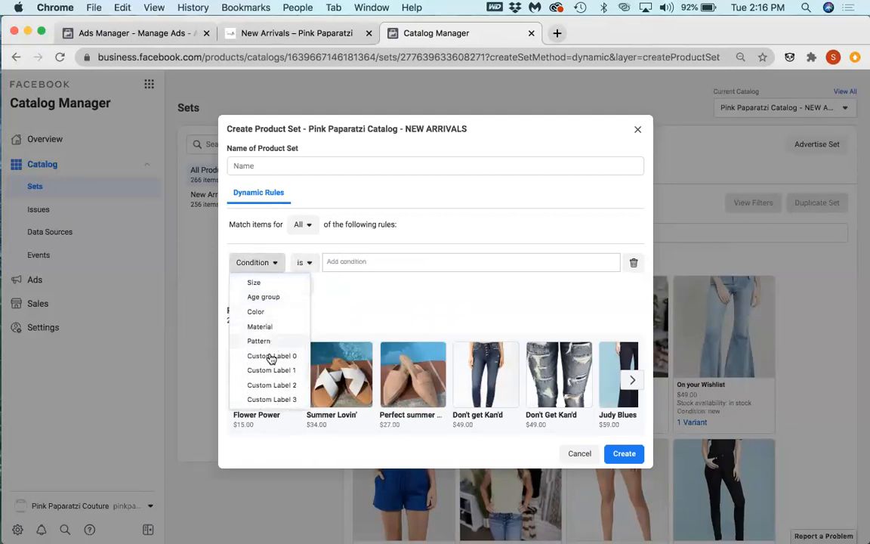
{"action": "scroll", "coordinate": [272, 360], "scroll_direction": "down", "scroll_amount": 2}
{"action": "scroll", "coordinate": [270, 362], "scroll_direction": "up", "scroll_amount": 6}
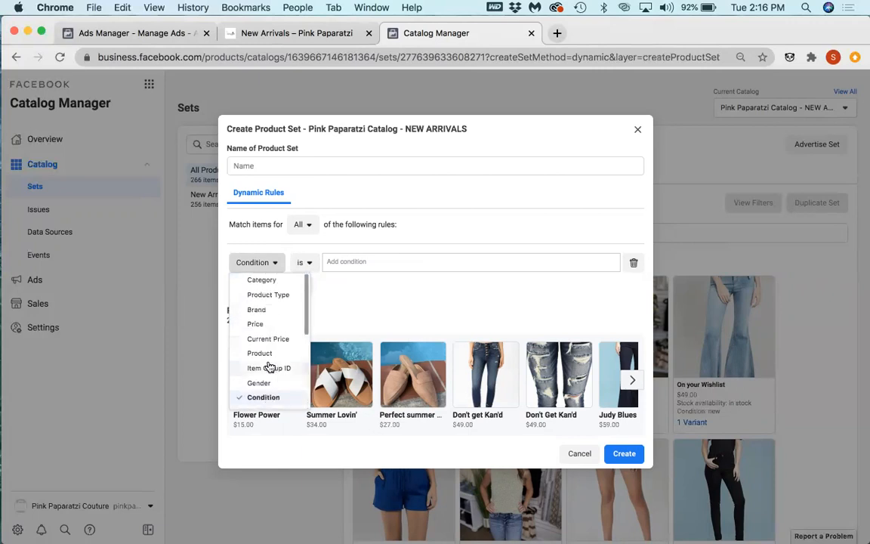
Step: Set the product set rule to Category is any of these with the value "new" and show the additional filter choices
{"action": "left_click", "coordinate": [274, 281]}
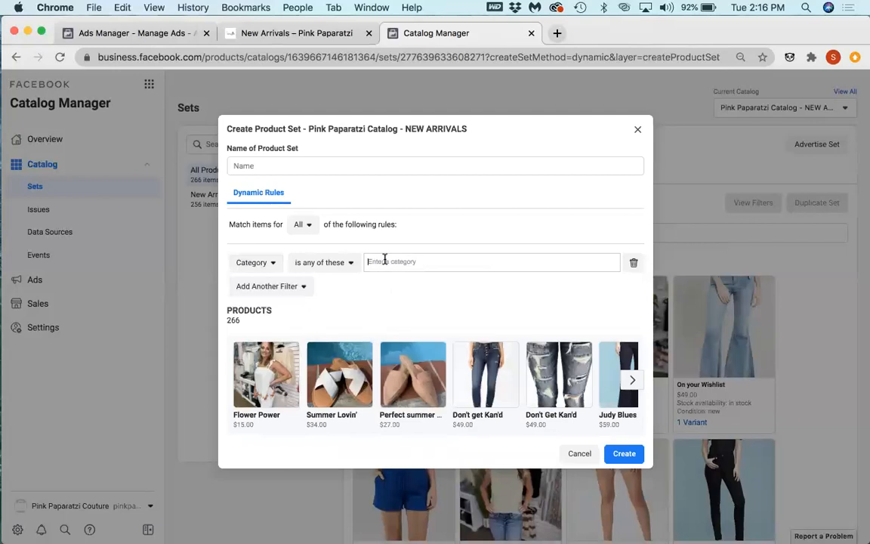
{"action": "left_click", "coordinate": [352, 263]}
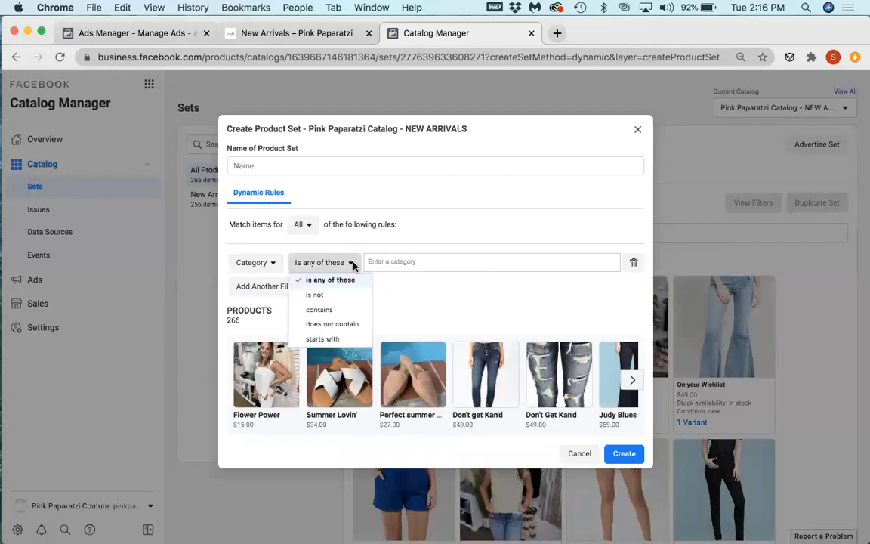
{"action": "left_click", "coordinate": [415, 263]}
{"action": "type", "text": "r"}
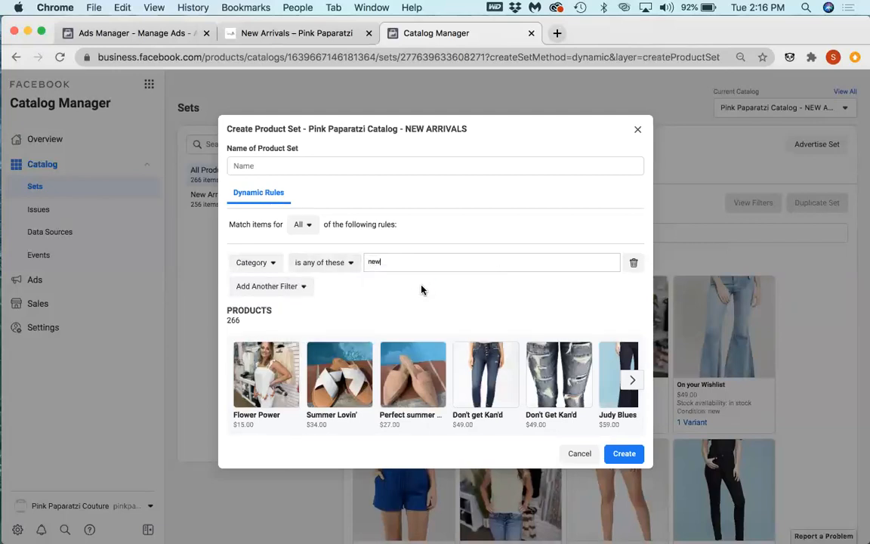
{"action": "left_click", "coordinate": [291, 288]}
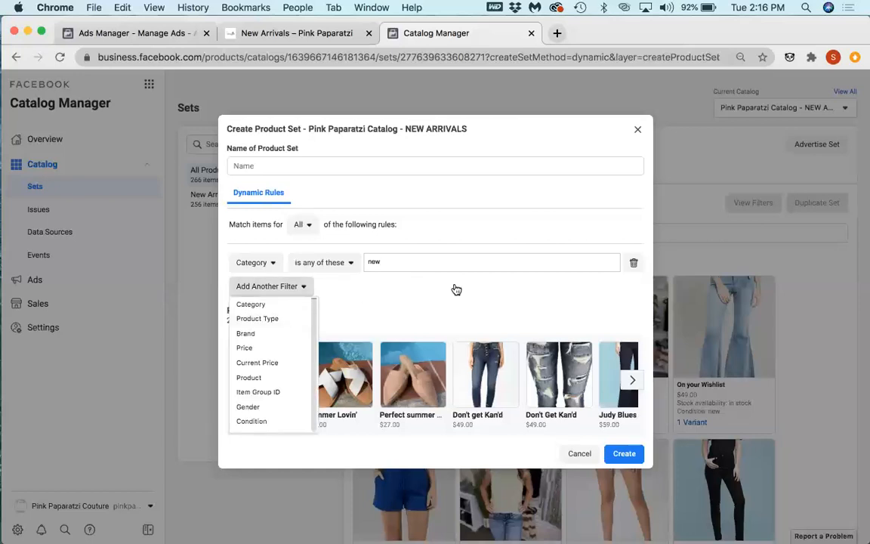
Step: Open shopify.com in a new browser tab and log in to the Pink Paparatzi store's admin
{"action": "left_click", "coordinate": [558, 34]}
{"action": "type", "text": "shopify.com"}
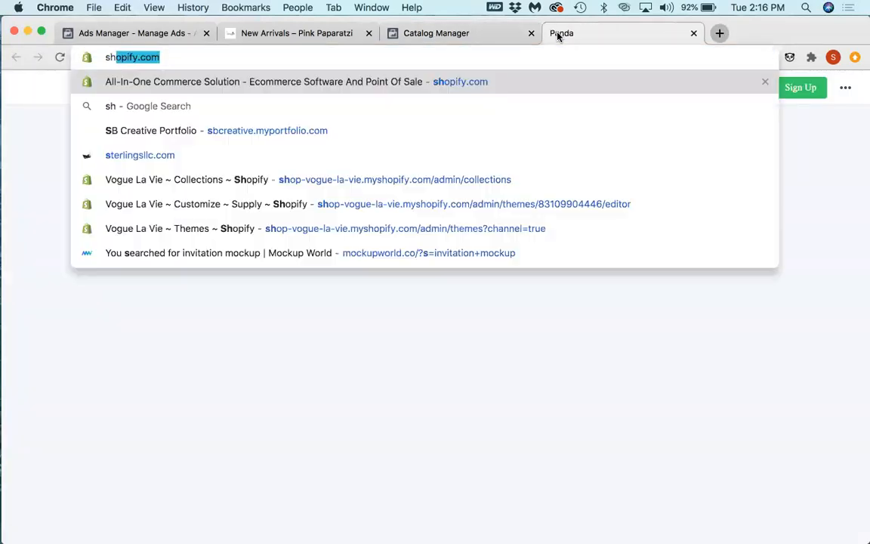
{"action": "key", "text": "Return"}
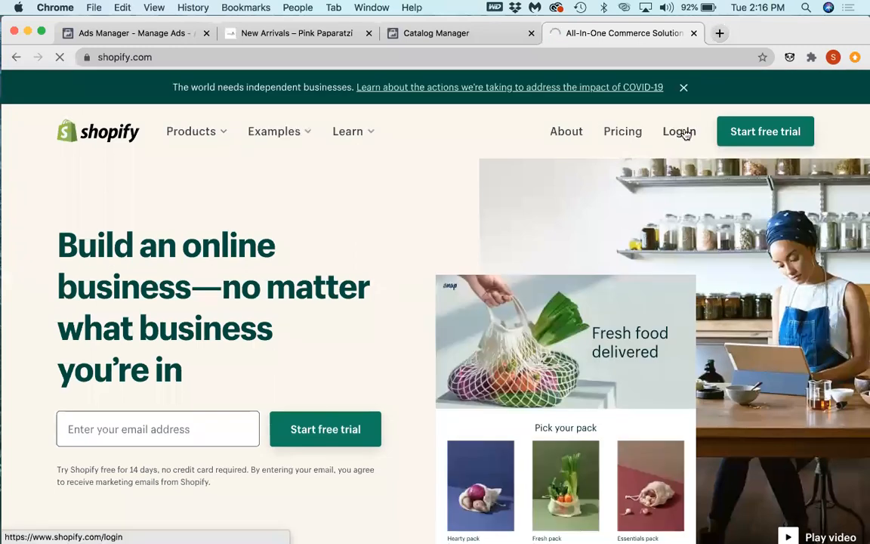
{"action": "left_click", "coordinate": [681, 132]}
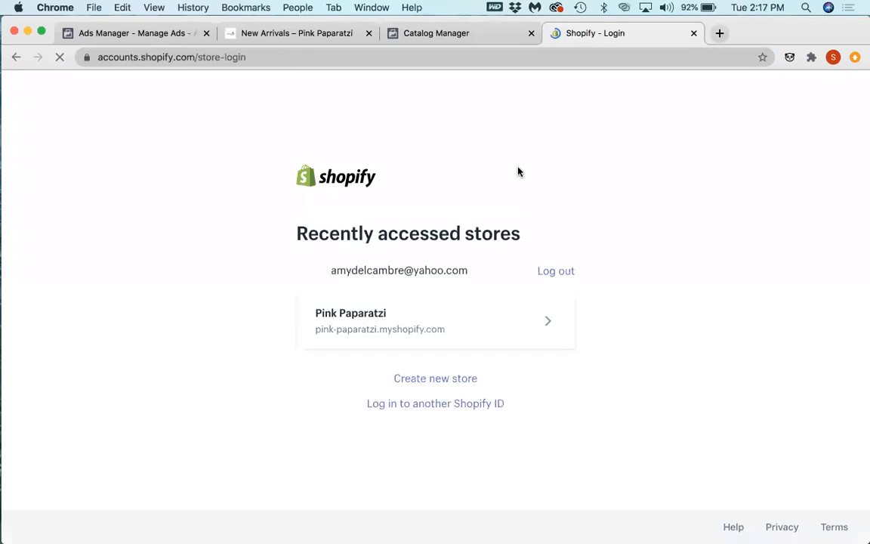
{"action": "left_click", "coordinate": [437, 326]}
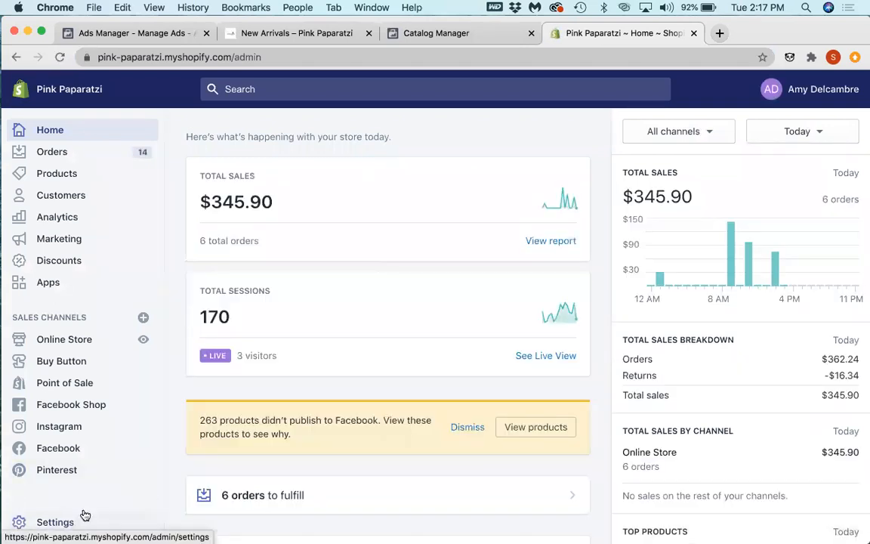
Step: Open the New Arrivals collection in the store's products and examine its product list, sort order and sales channel availability
{"action": "left_click", "coordinate": [67, 174]}
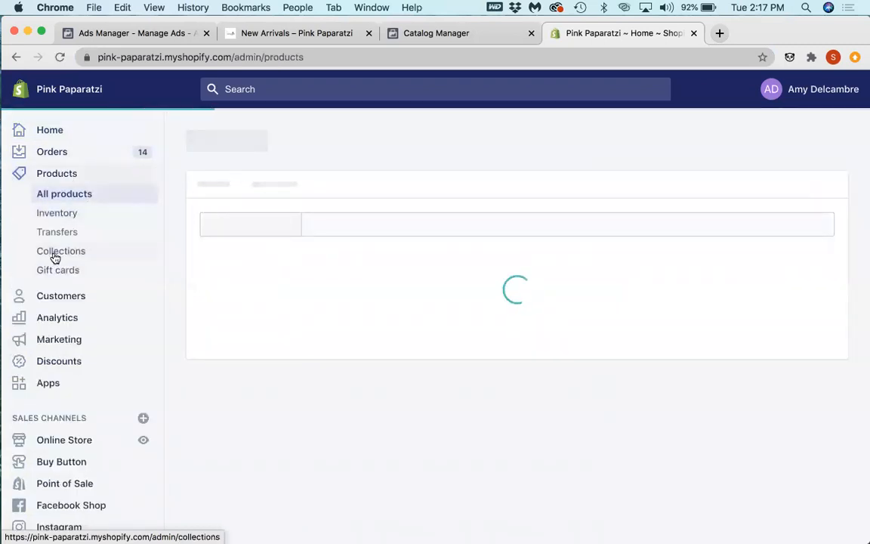
{"action": "left_click", "coordinate": [53, 252]}
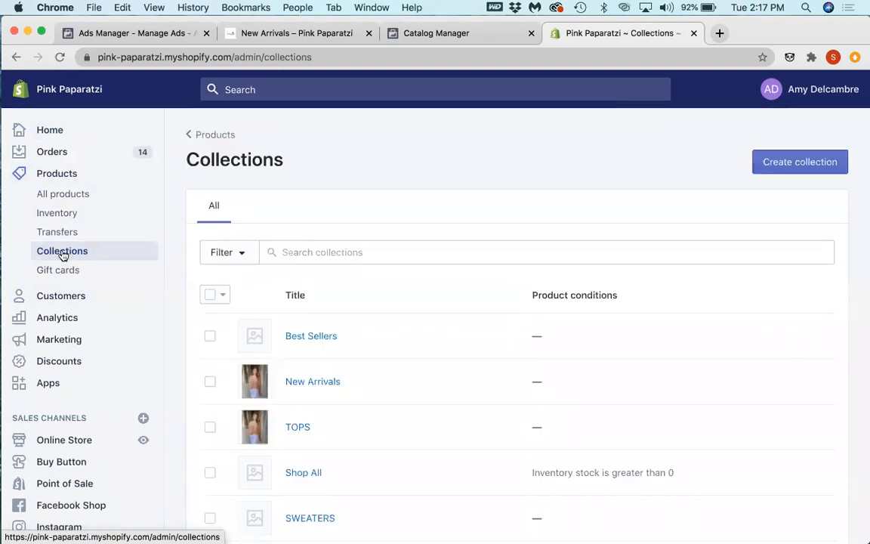
{"action": "left_click", "coordinate": [314, 384]}
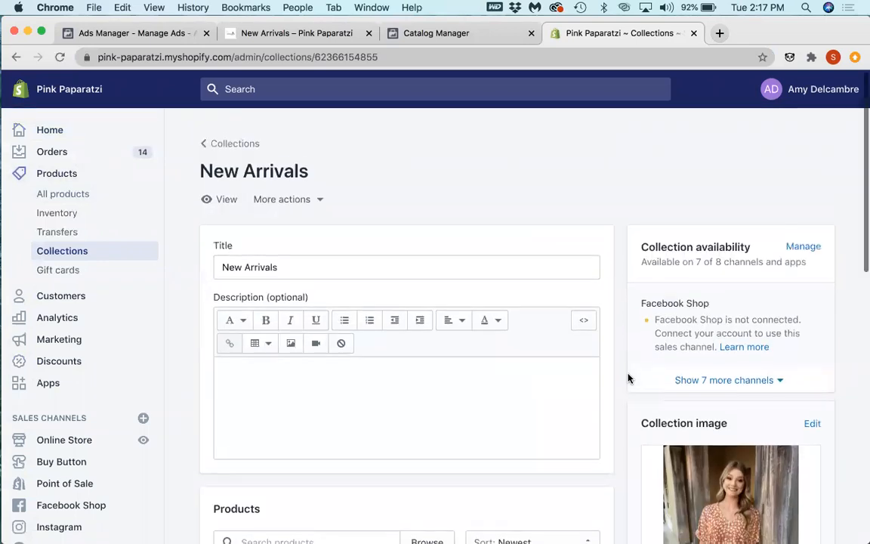
{"action": "scroll", "coordinate": [628, 378], "scroll_direction": "down", "scroll_amount": 3}
{"action": "scroll", "coordinate": [628, 378], "scroll_direction": "down", "scroll_amount": 10}
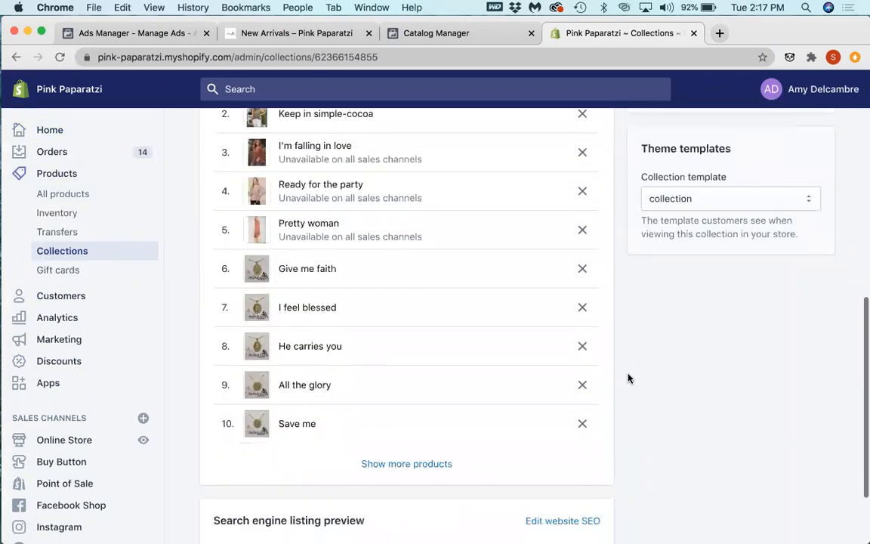
{"action": "scroll", "coordinate": [461, 379], "scroll_direction": "up", "scroll_amount": 6}
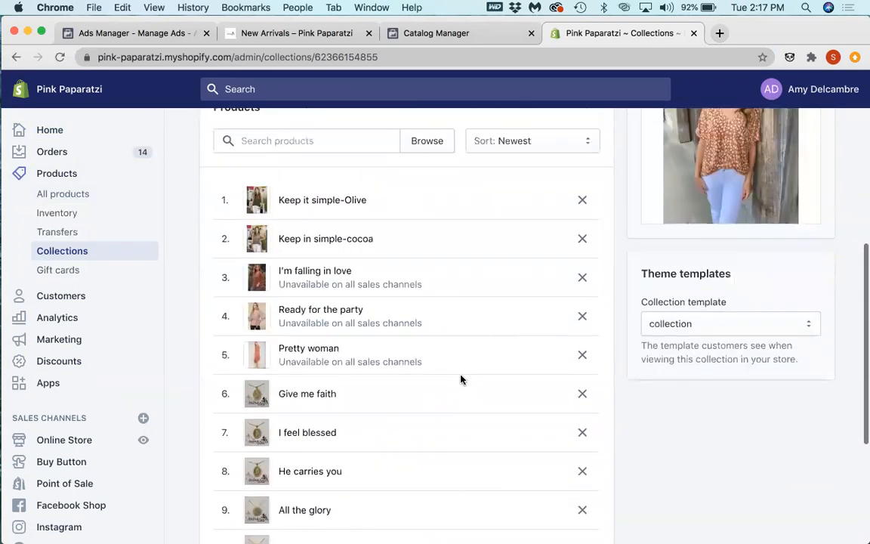
{"action": "scroll", "coordinate": [461, 379], "scroll_direction": "up", "scroll_amount": 8}
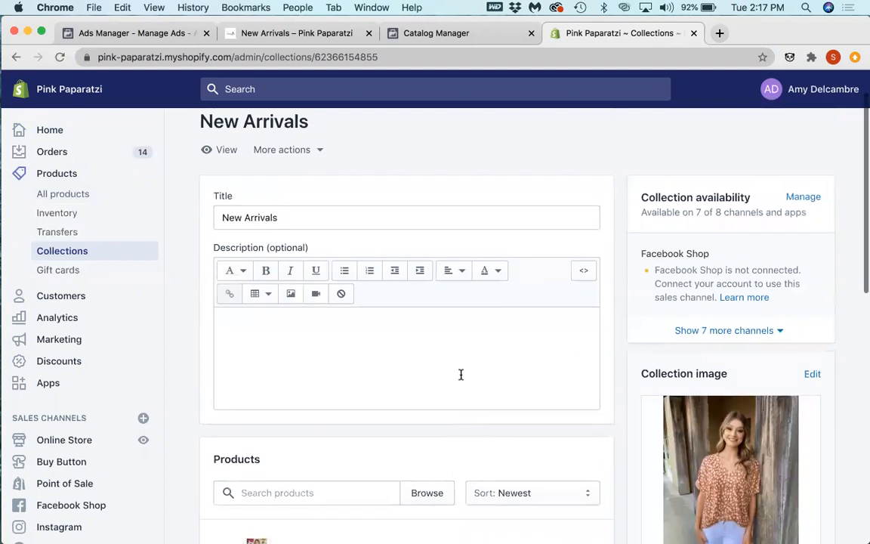
{"action": "scroll", "coordinate": [461, 378], "scroll_direction": "down", "scroll_amount": 5}
{"action": "scroll", "coordinate": [461, 375], "scroll_direction": "down", "scroll_amount": 5}
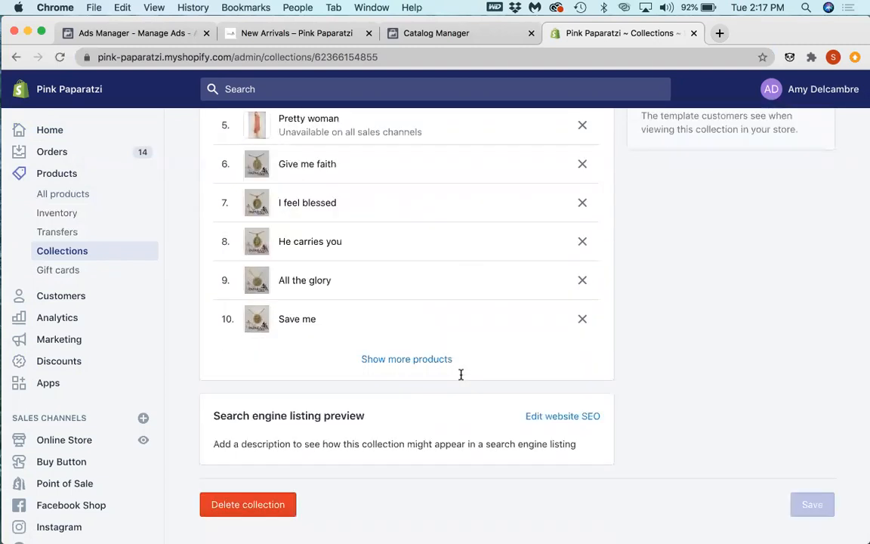
{"action": "scroll", "coordinate": [460, 375], "scroll_direction": "up", "scroll_amount": 6}
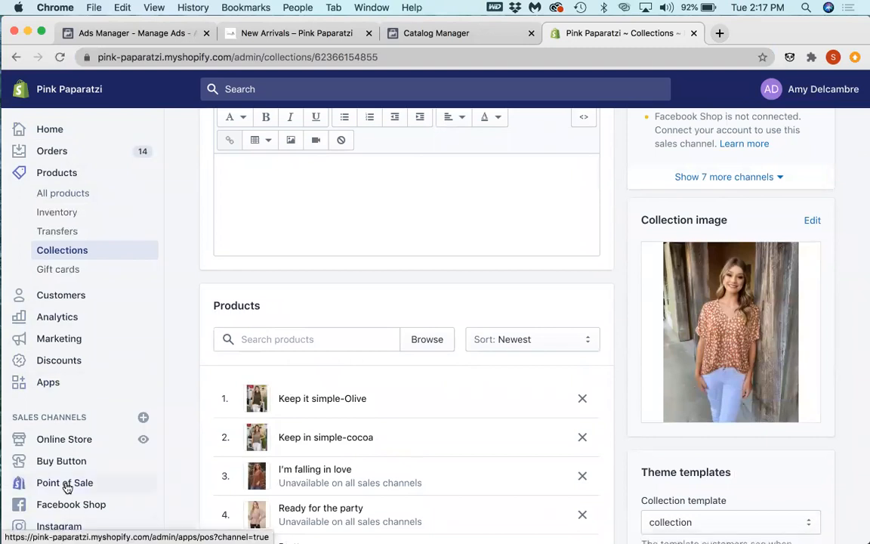
Step: View the store's settings overview and open the Facebook Shop sales channel
{"action": "scroll", "coordinate": [66, 484], "scroll_direction": "down", "scroll_amount": 2}
{"action": "left_click", "coordinate": [61, 521]}
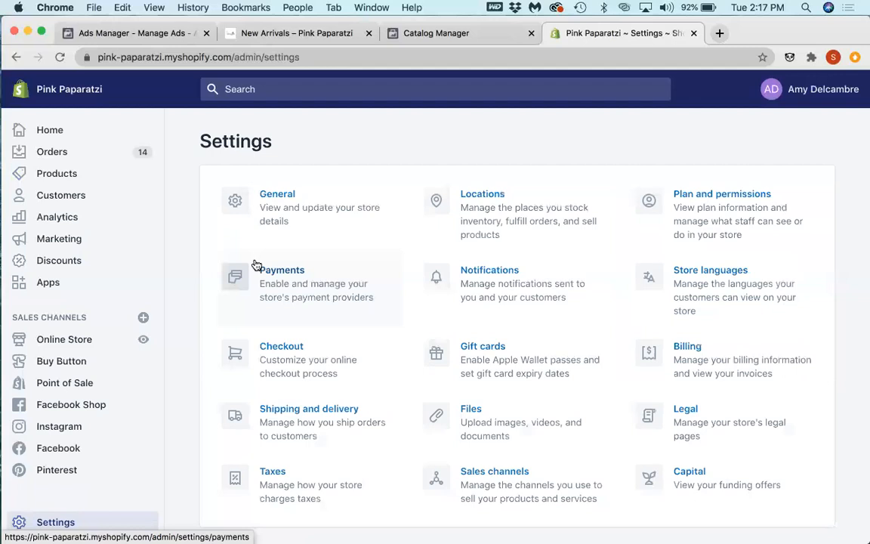
{"action": "left_click", "coordinate": [60, 410]}
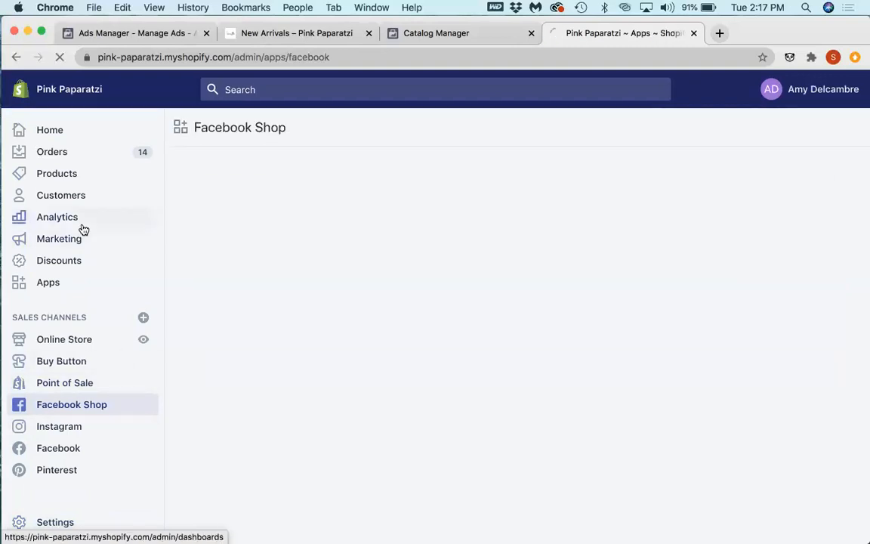
Step: Switch to Catalog Manager, look through the attributes offered for an additional product set filter, and return to the Shopify admin
{"action": "left_click", "coordinate": [409, 34]}
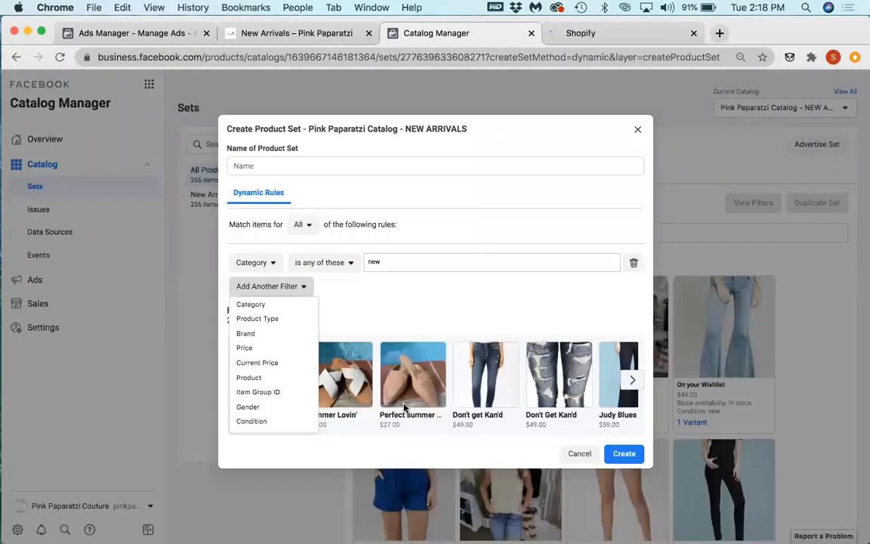
{"action": "scroll", "coordinate": [287, 404], "scroll_direction": "down", "scroll_amount": 5}
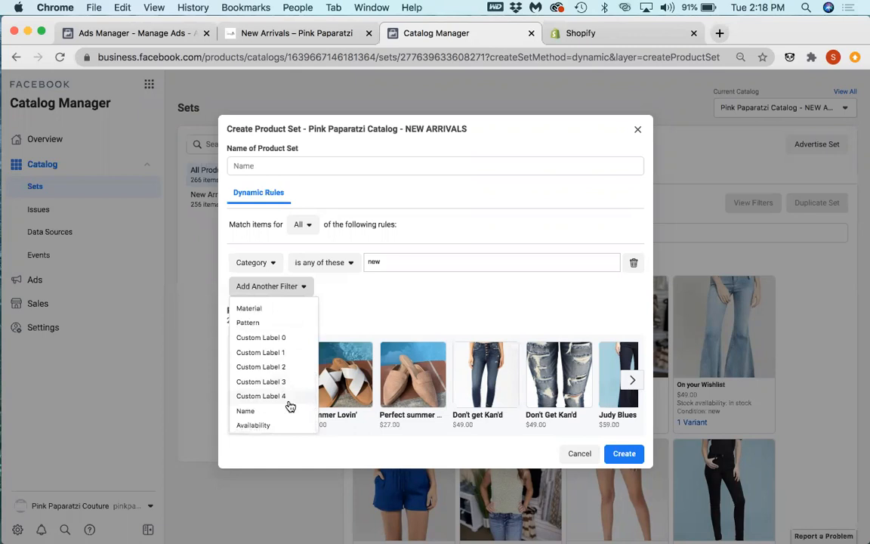
{"action": "scroll", "coordinate": [290, 406], "scroll_direction": "up", "scroll_amount": 5}
{"action": "left_click", "coordinate": [568, 34]}
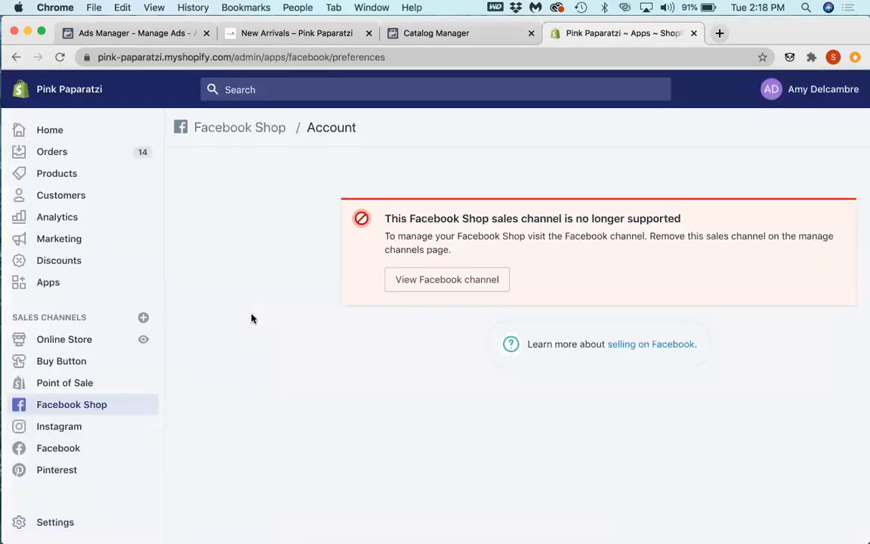
Step: Open the store's Facebook sales channel and review its connected accounts and setup sections
{"action": "left_click", "coordinate": [66, 178]}
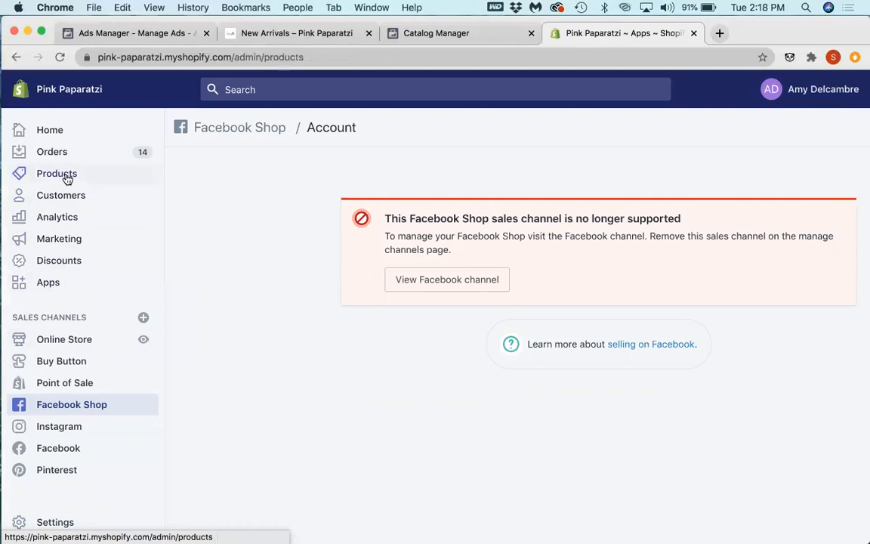
{"action": "scroll", "coordinate": [63, 523], "scroll_direction": "down", "scroll_amount": 1}
{"action": "scroll", "coordinate": [62, 523], "scroll_direction": "down", "scroll_amount": 2}
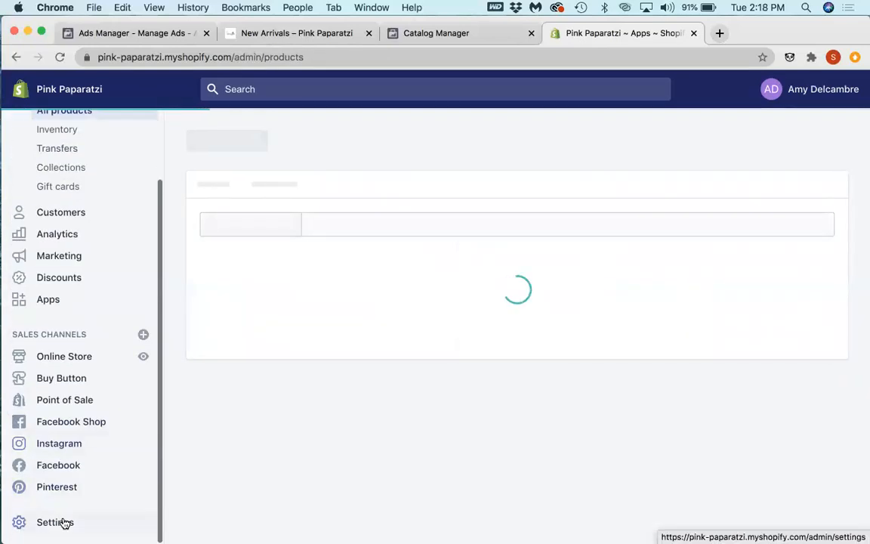
{"action": "left_click", "coordinate": [73, 467]}
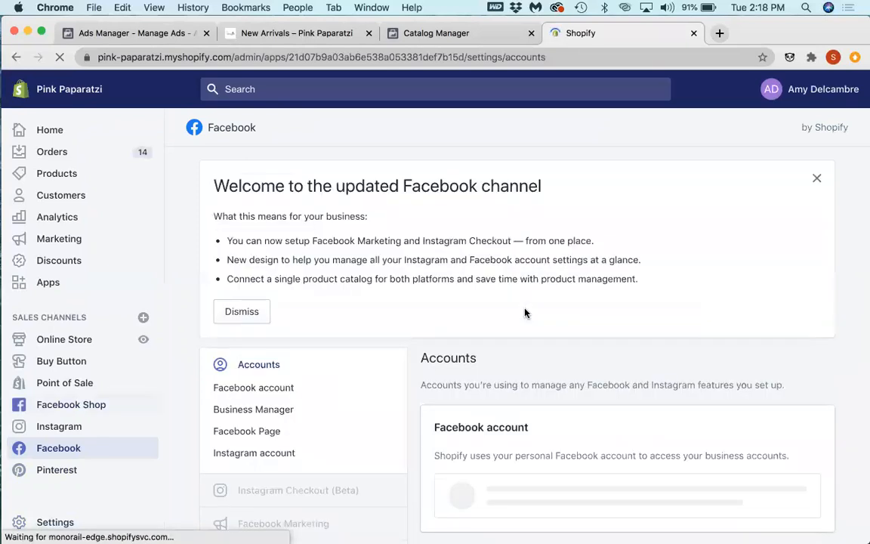
{"action": "scroll", "coordinate": [521, 317], "scroll_direction": "down", "scroll_amount": 3}
{"action": "scroll", "coordinate": [512, 340], "scroll_direction": "down", "scroll_amount": 3}
{"action": "scroll", "coordinate": [512, 339], "scroll_direction": "down", "scroll_amount": 4}
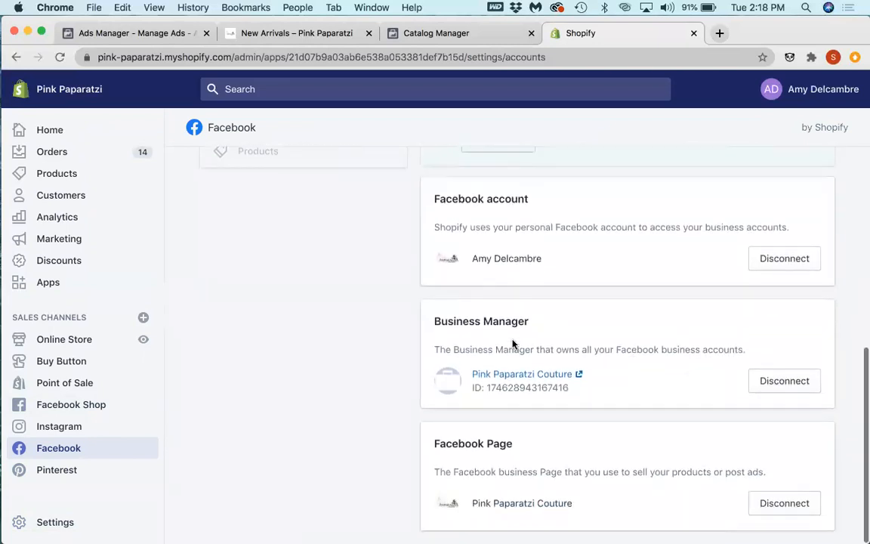
{"action": "scroll", "coordinate": [512, 343], "scroll_direction": "up", "scroll_amount": 5}
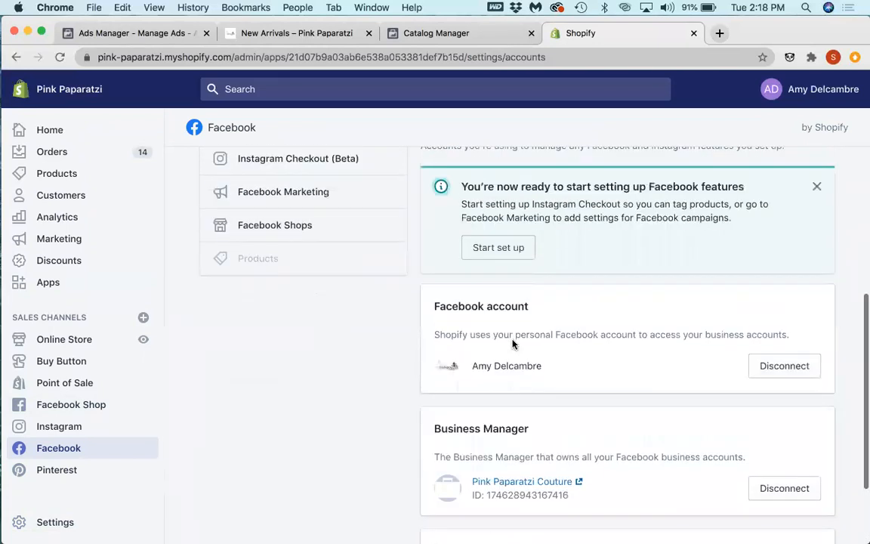
{"action": "scroll", "coordinate": [512, 343], "scroll_direction": "up", "scroll_amount": 1}
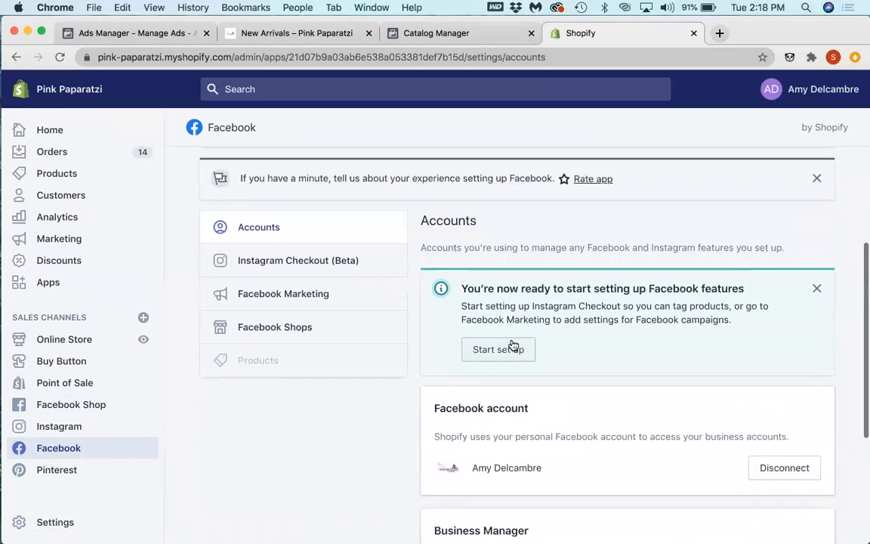
Step: Open the Facebook channel's Facebook Shops settings and look through the options offered there
{"action": "left_click", "coordinate": [301, 326]}
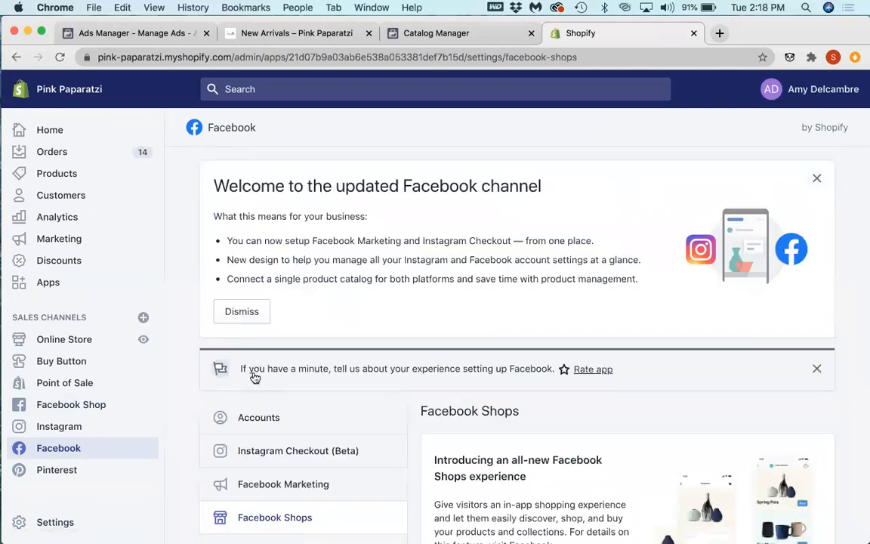
{"action": "scroll", "coordinate": [255, 373], "scroll_direction": "down", "scroll_amount": 4}
{"action": "scroll", "coordinate": [249, 393], "scroll_direction": "down", "scroll_amount": 4}
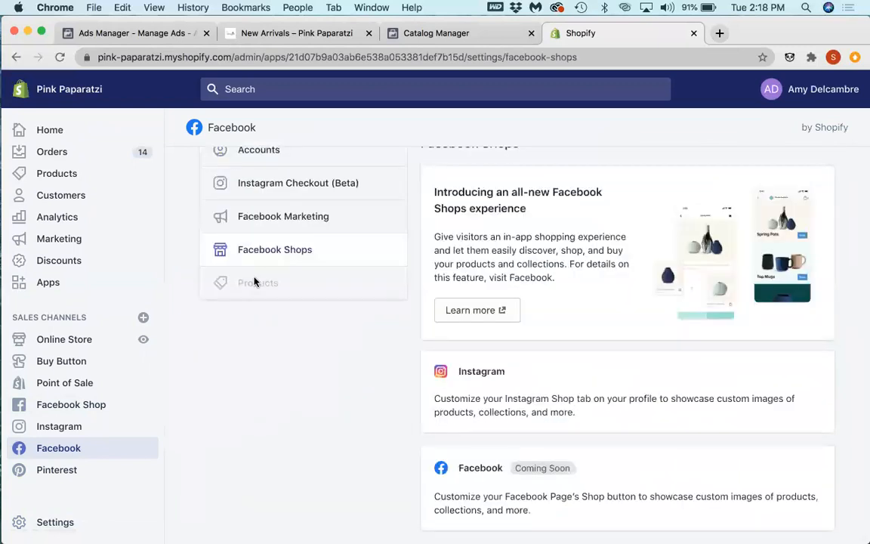
Step: Search the Shopify admin for "catalog"
{"action": "left_click", "coordinate": [298, 91]}
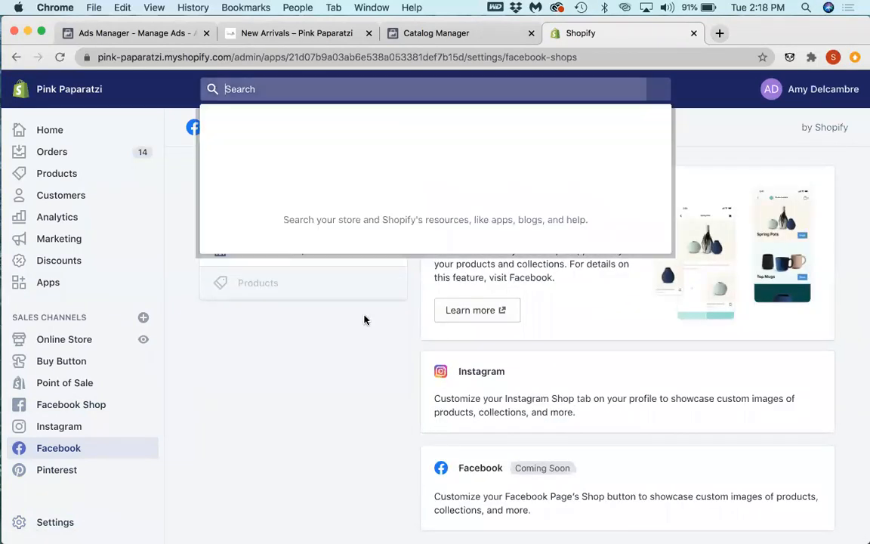
{"action": "type", "text": "catolo"}
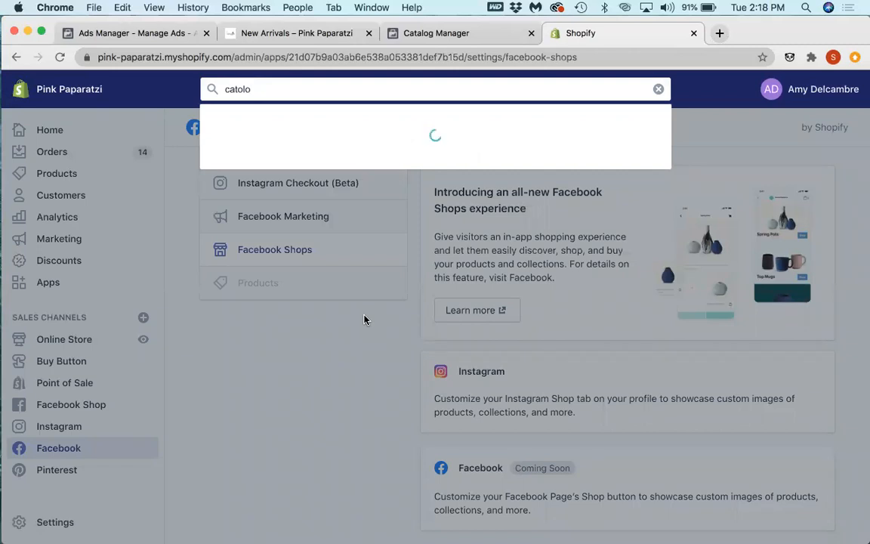
{"action": "key", "text": "BackSpace"}
{"action": "key", "text": "BackSpace"}
{"action": "key", "text": "BackSpace"}
{"action": "type", "text": "alog"}
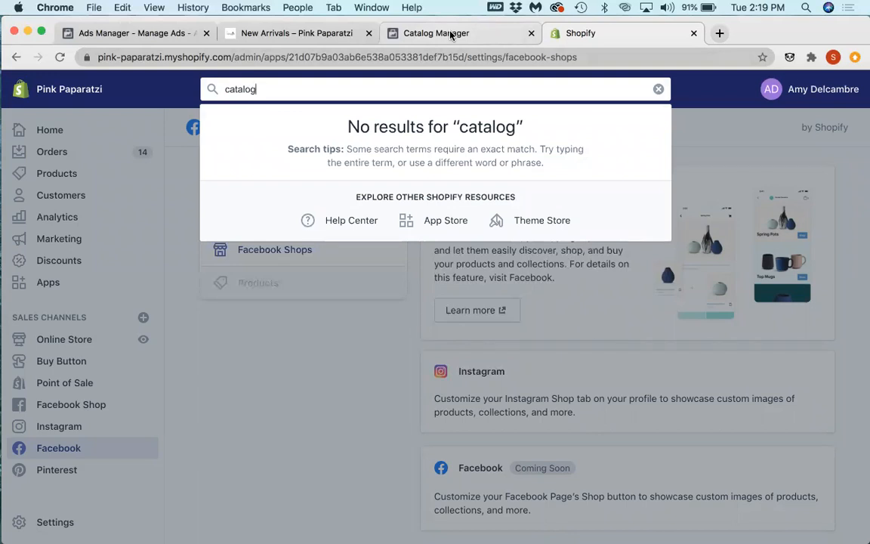
Step: Open the store's product collections and look through the full list and its product conditions
{"action": "left_click", "coordinate": [64, 180]}
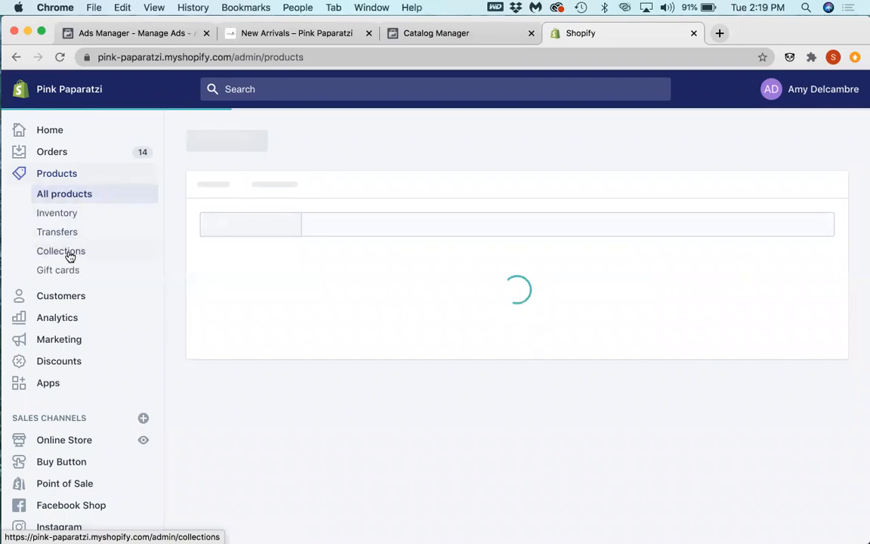
{"action": "left_click", "coordinate": [68, 252]}
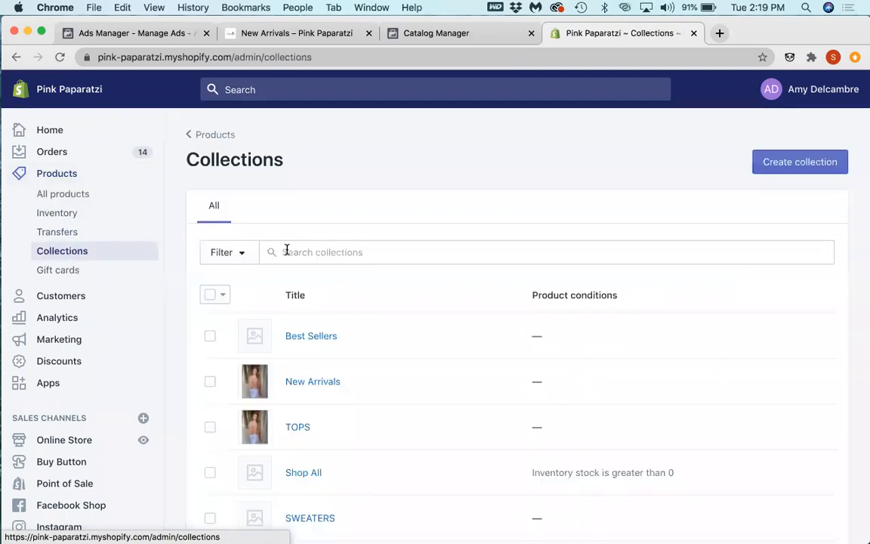
{"action": "scroll", "coordinate": [287, 253], "scroll_direction": "down", "scroll_amount": 5}
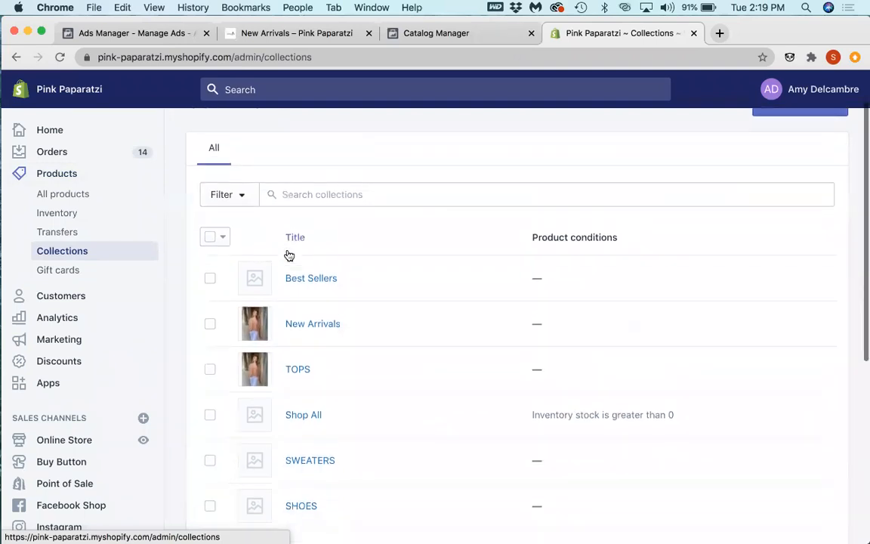
{"action": "scroll", "coordinate": [287, 255], "scroll_direction": "down", "scroll_amount": 1}
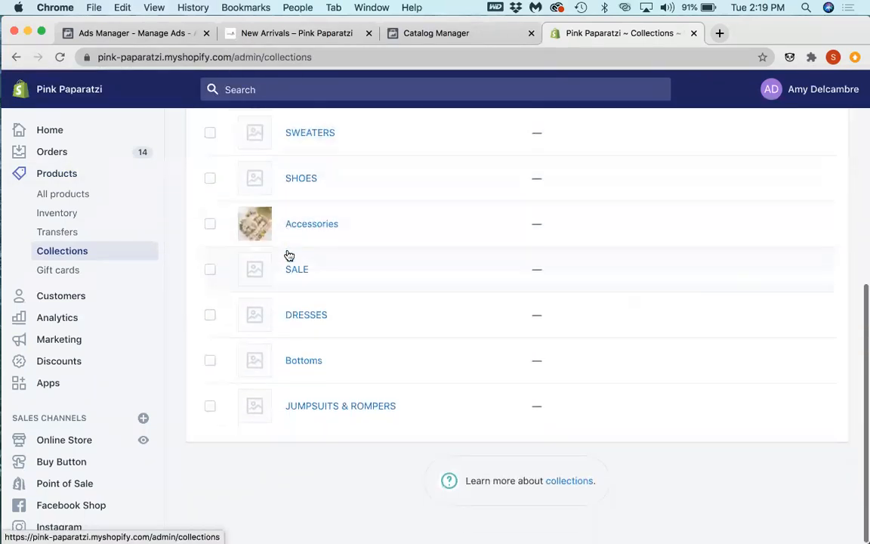
Step: Switch to Catalog Manager, leave the unfinished product set, and review the NEW ARRIVALS catalog's issues, data sources and events
{"action": "left_click", "coordinate": [436, 33]}
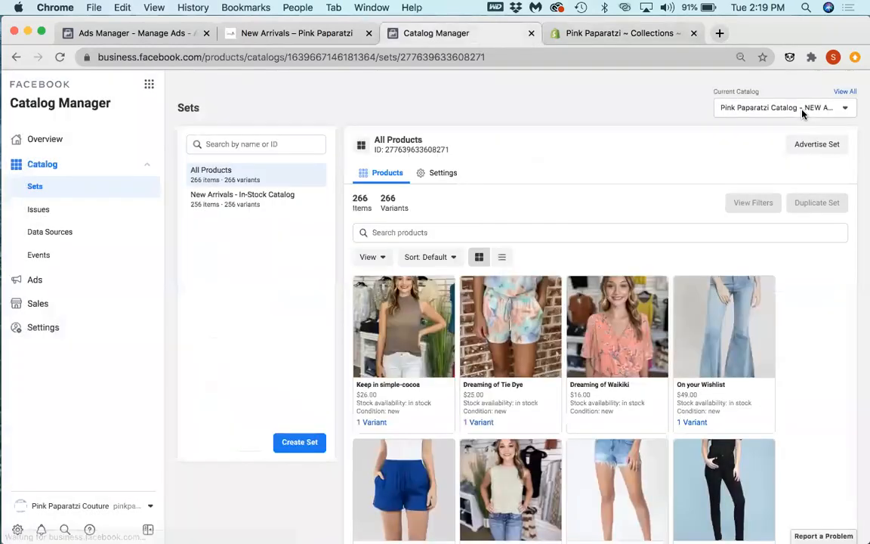
{"action": "left_click", "coordinate": [802, 111]}
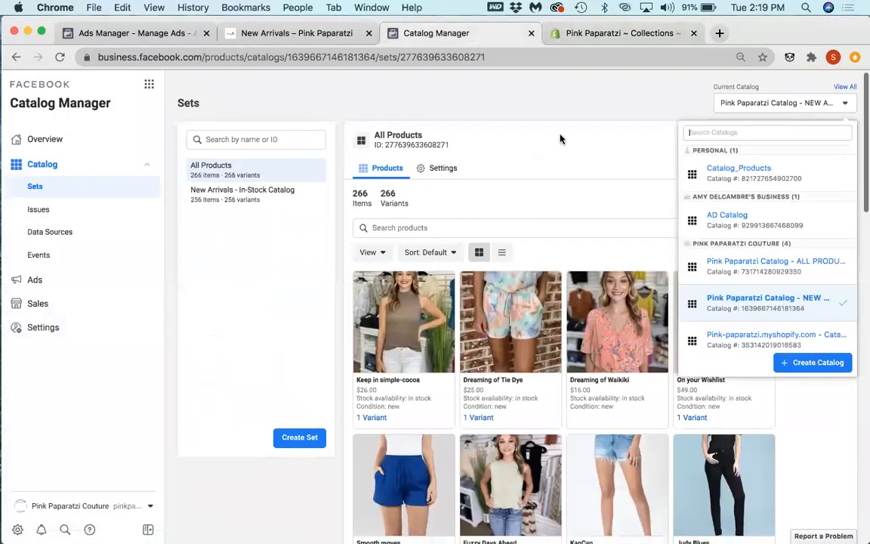
{"action": "left_click", "coordinate": [50, 210]}
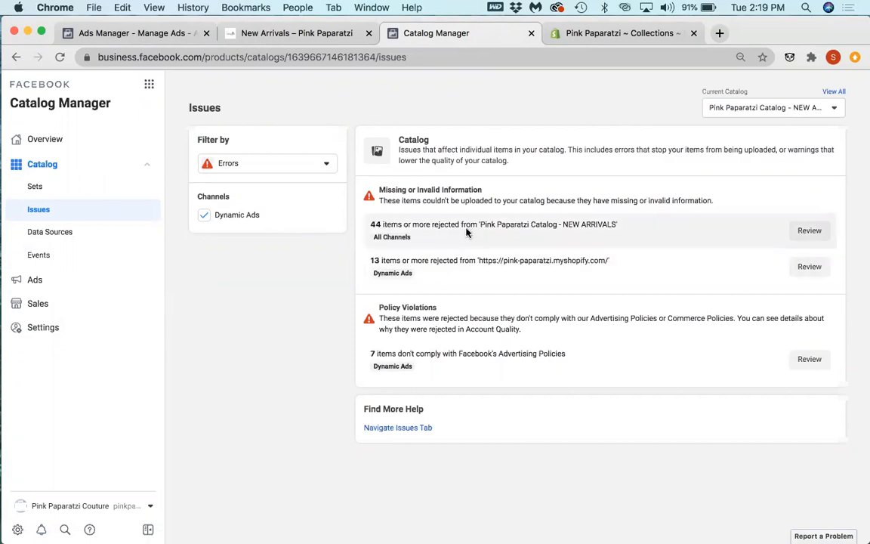
{"action": "left_click", "coordinate": [227, 168]}
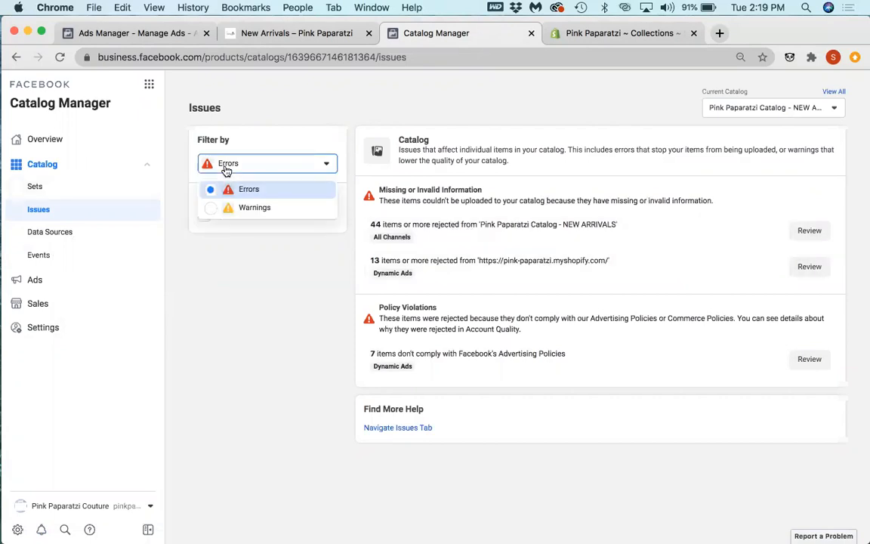
{"action": "left_click", "coordinate": [51, 235]}
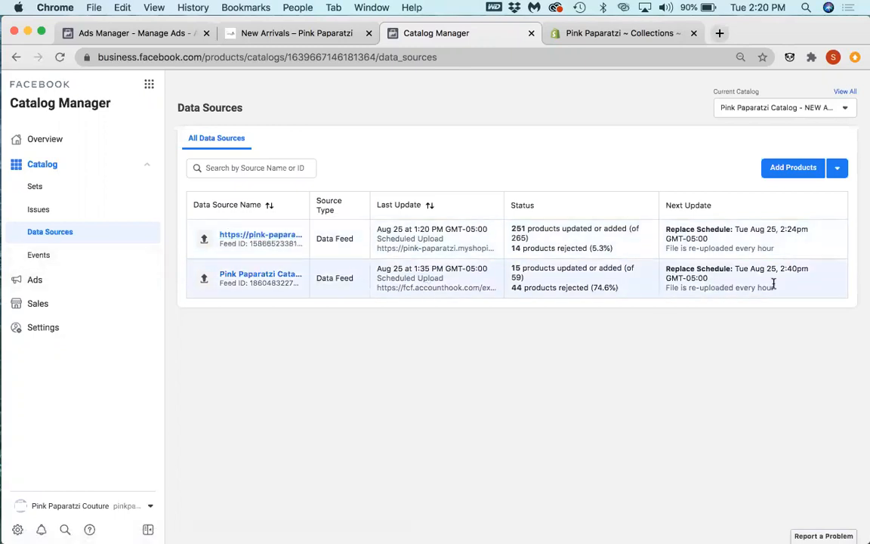
{"action": "left_click", "coordinate": [57, 256]}
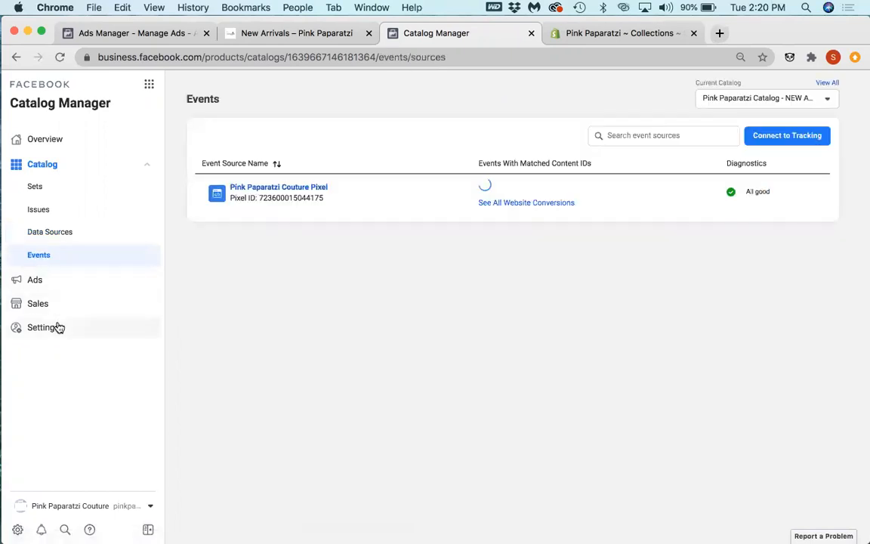
Step: Review the NEW ARRIVALS catalog's settings, opening the catalog name for editing and cancelling without a change
{"action": "left_click", "coordinate": [59, 327]}
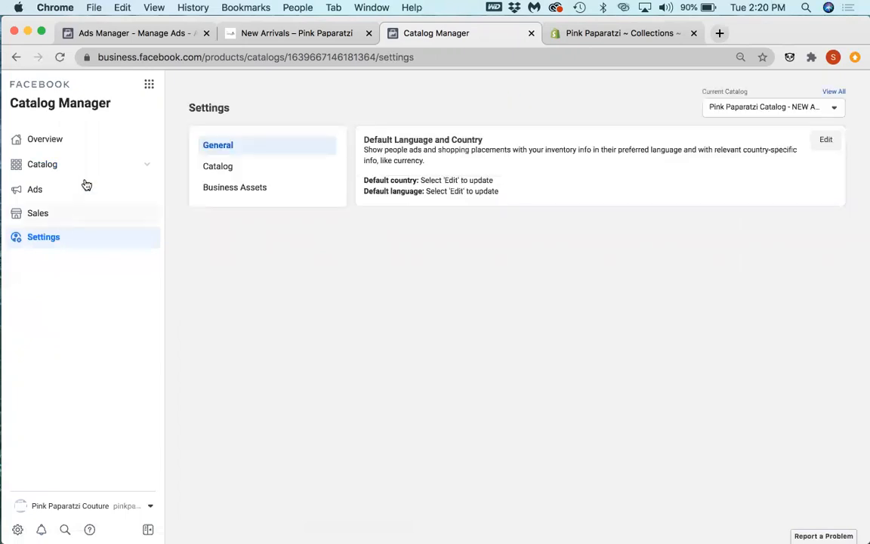
{"action": "left_click", "coordinate": [241, 169]}
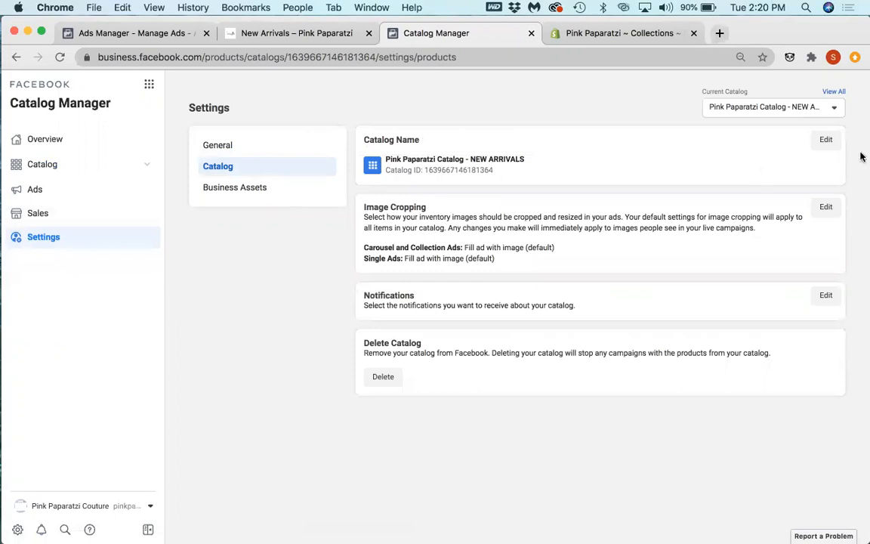
{"action": "left_click", "coordinate": [821, 142]}
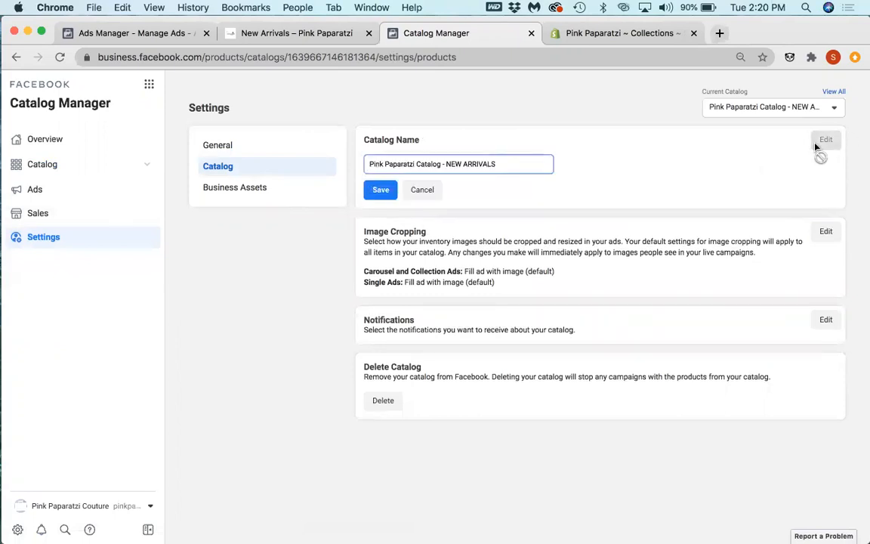
{"action": "left_click", "coordinate": [419, 189]}
Step: Return to the catalog's product sets and check the item and variant counts of All Products
{"action": "left_click", "coordinate": [37, 163]}
{"action": "left_click", "coordinate": [110, 190]}
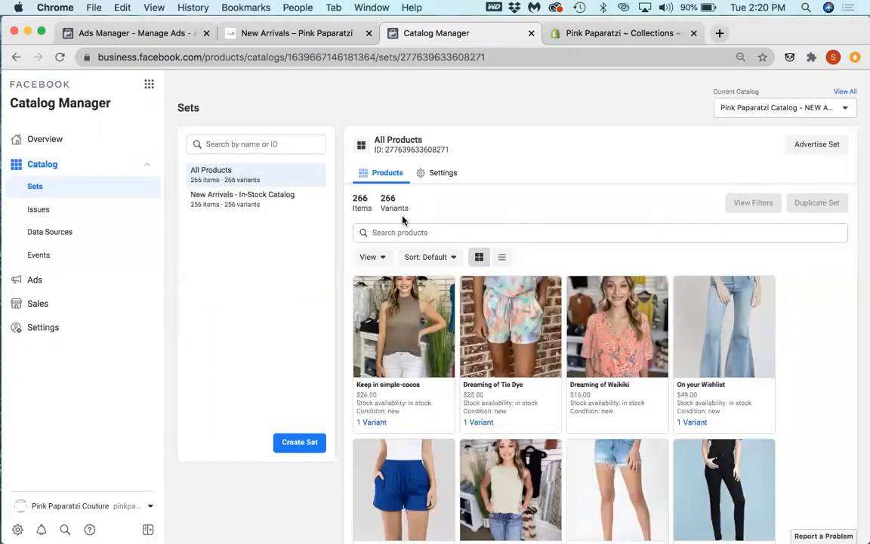
{"action": "mouse_move", "coordinate": [391, 203]}
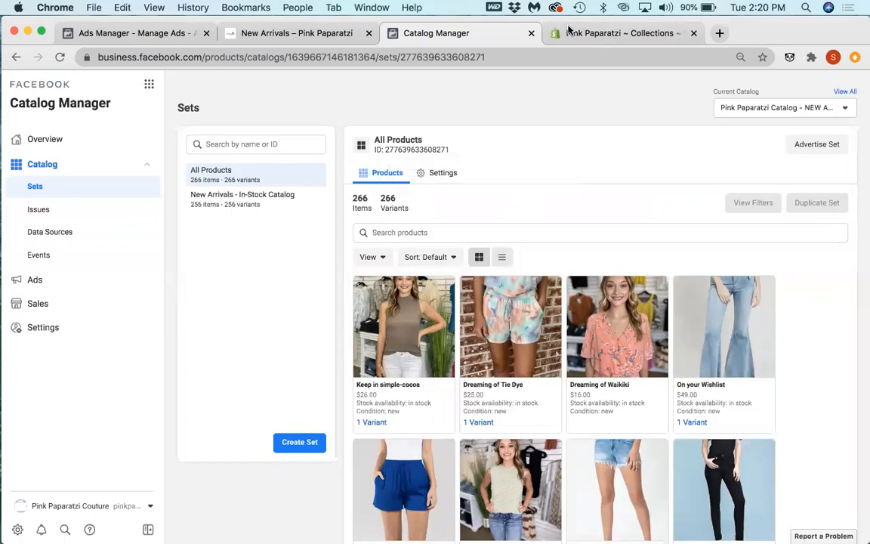
Step: Switch back to the Shopify admin and check the filter options for the collections list
{"action": "left_click", "coordinate": [598, 33]}
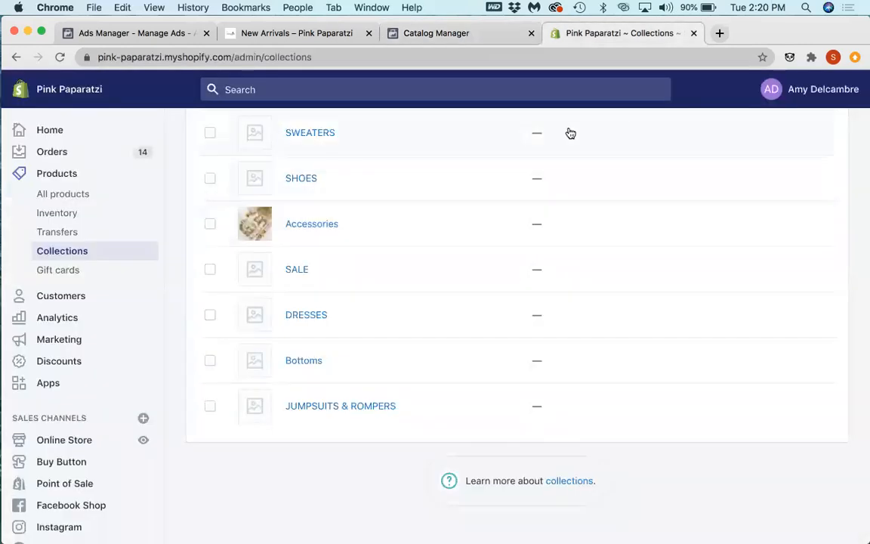
{"action": "scroll", "coordinate": [348, 241], "scroll_direction": "up", "scroll_amount": 10}
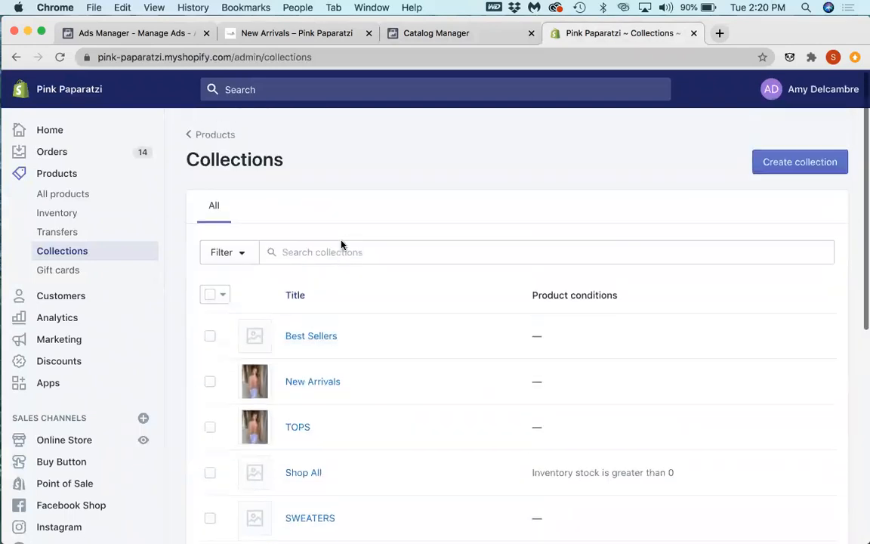
{"action": "left_click", "coordinate": [228, 252]}
{"action": "left_click", "coordinate": [362, 314]}
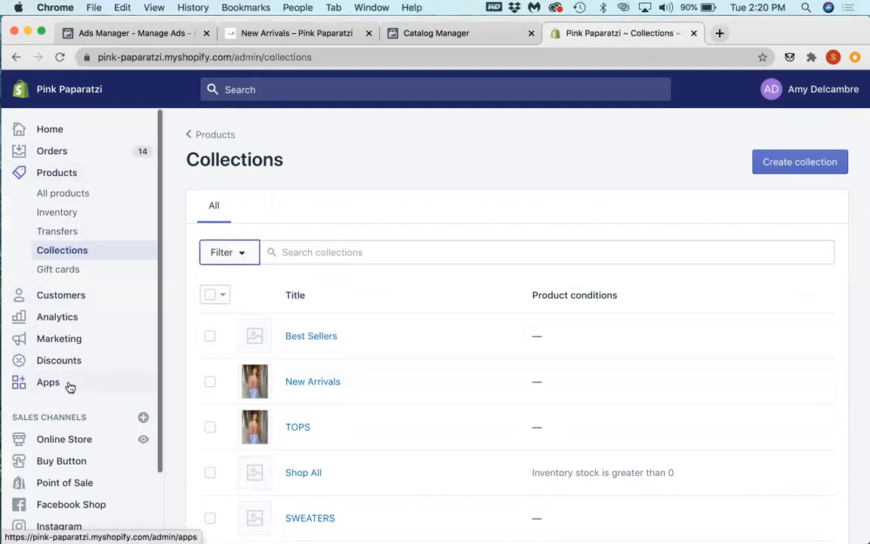
Step: Open the Facebook Catalog Feed app from the store's installed apps and view its product list
{"action": "scroll", "coordinate": [70, 384], "scroll_direction": "down", "scroll_amount": 2}
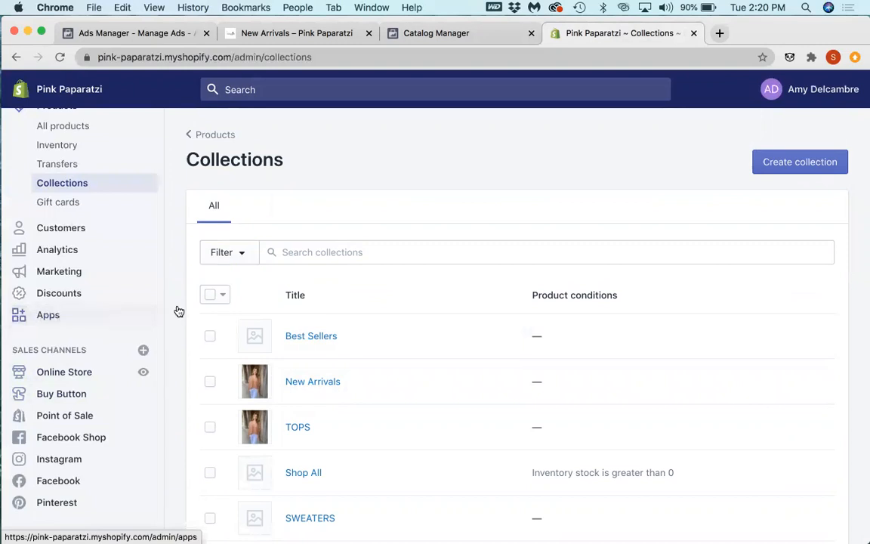
{"action": "left_click", "coordinate": [48, 316]}
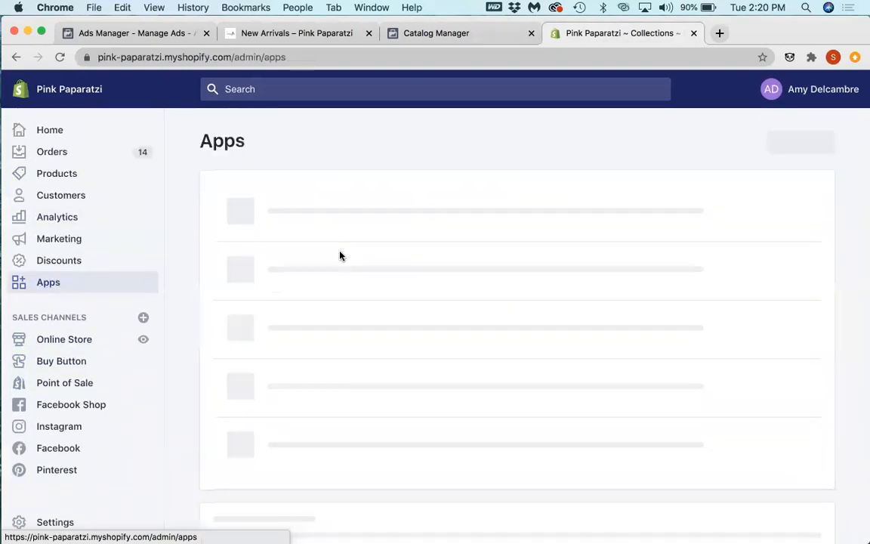
{"action": "scroll", "coordinate": [340, 258], "scroll_direction": "down", "scroll_amount": 2}
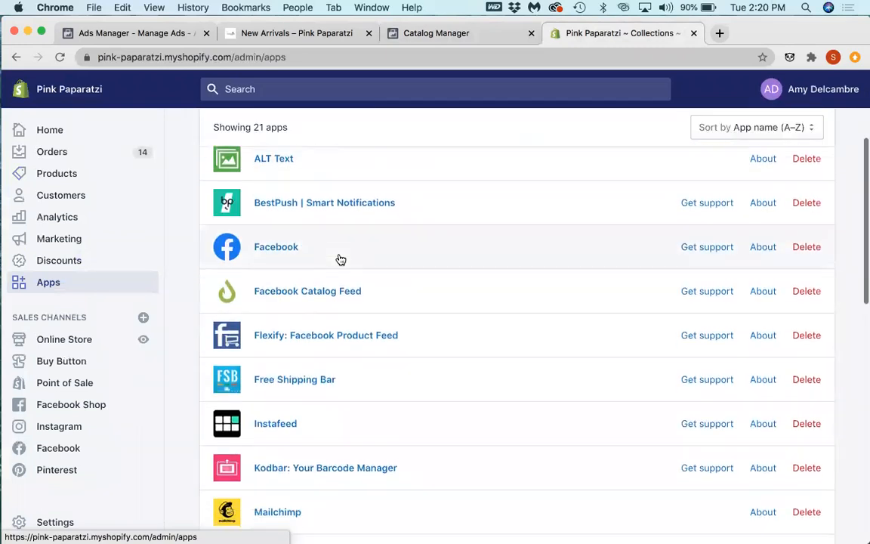
{"action": "scroll", "coordinate": [317, 275], "scroll_direction": "up", "scroll_amount": 3}
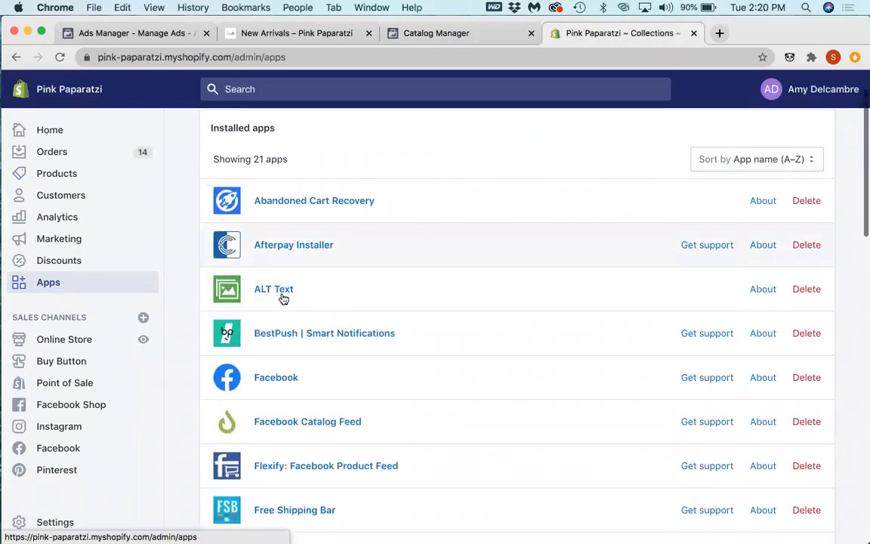
{"action": "left_click", "coordinate": [299, 427]}
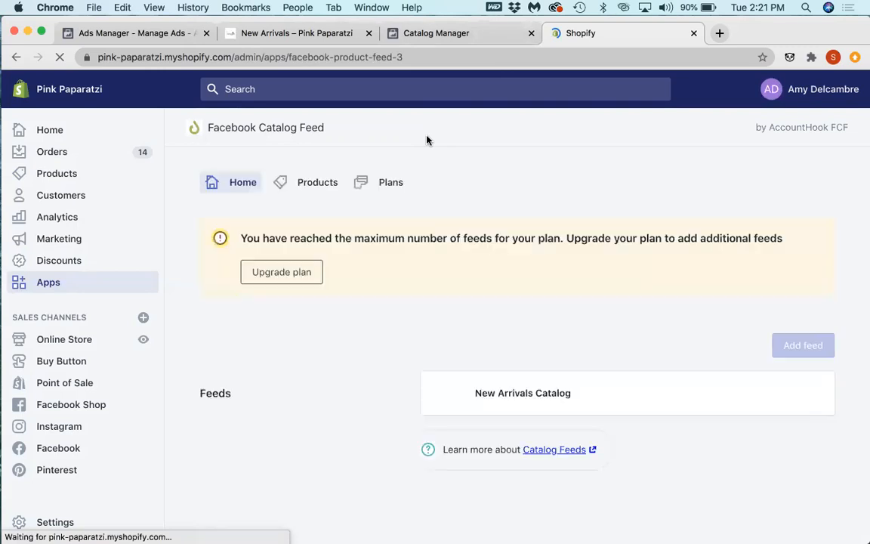
{"action": "left_click", "coordinate": [334, 187]}
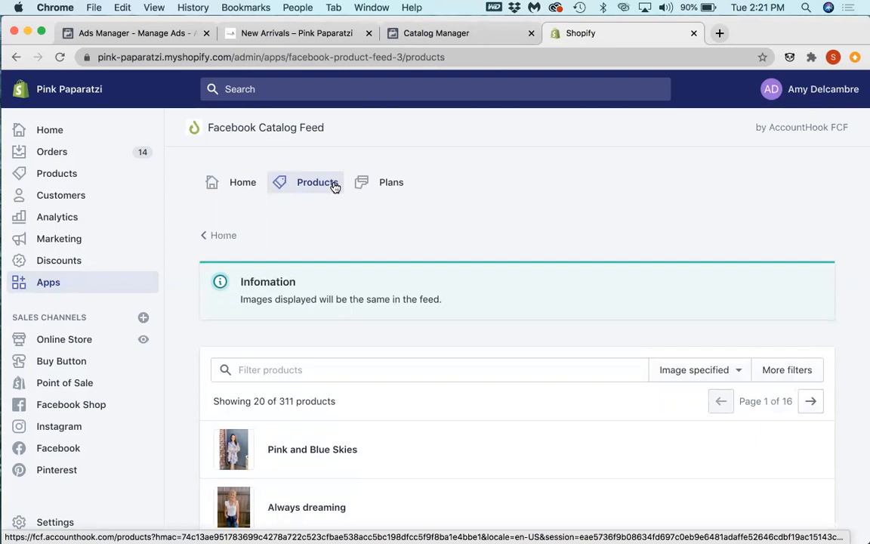
Step: Look through the first page of products in the Facebook Catalog Feed app
{"action": "scroll", "coordinate": [402, 294], "scroll_direction": "down", "scroll_amount": 5}
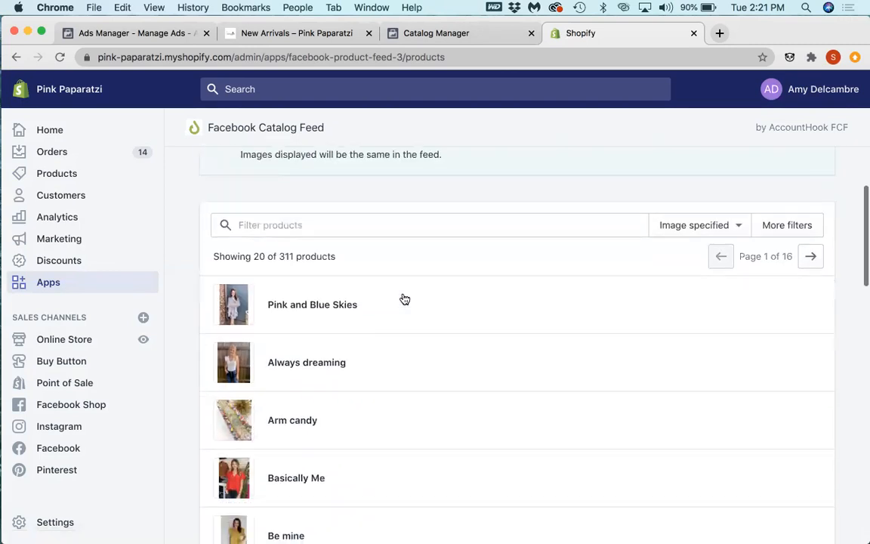
{"action": "scroll", "coordinate": [404, 299], "scroll_direction": "down", "scroll_amount": 9}
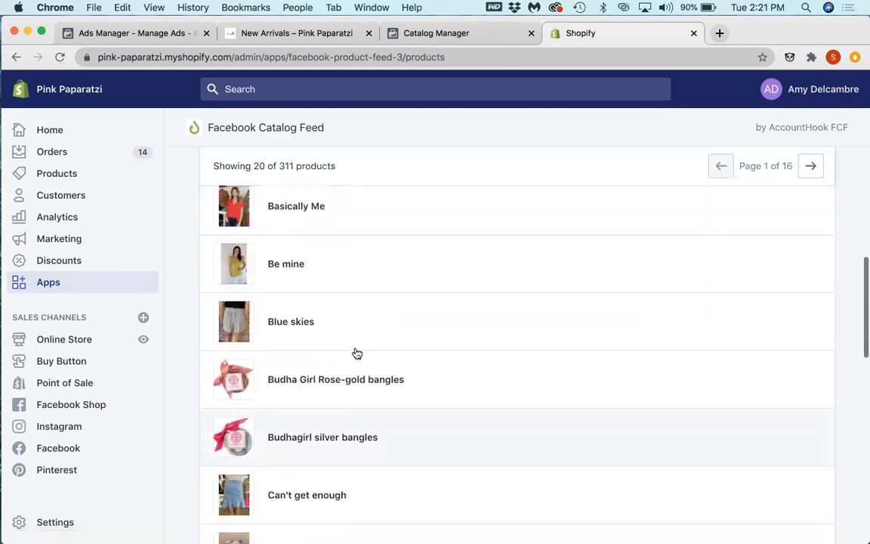
{"action": "scroll", "coordinate": [357, 353], "scroll_direction": "down", "scroll_amount": 15}
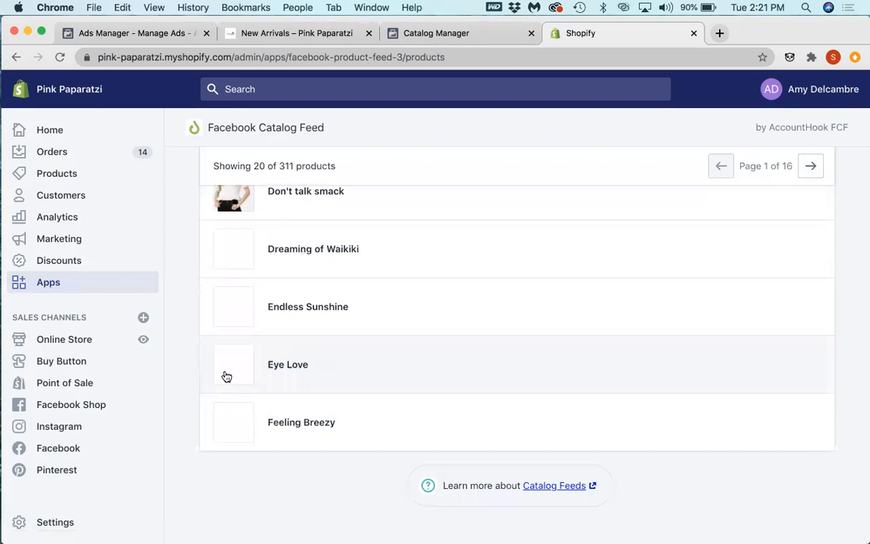
Step: Return to the store's installed apps and open Flexify: Facebook Product Feed
{"action": "left_click", "coordinate": [83, 279]}
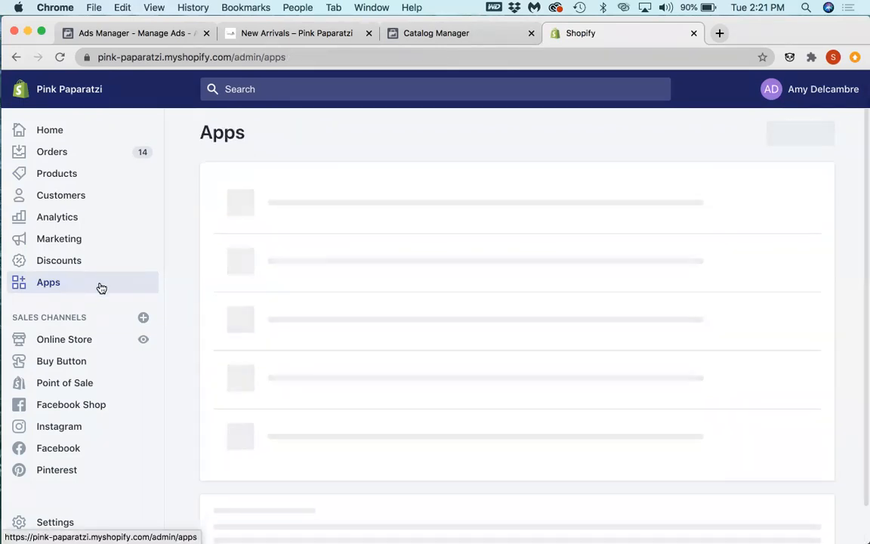
{"action": "scroll", "coordinate": [401, 308], "scroll_direction": "down", "scroll_amount": 1}
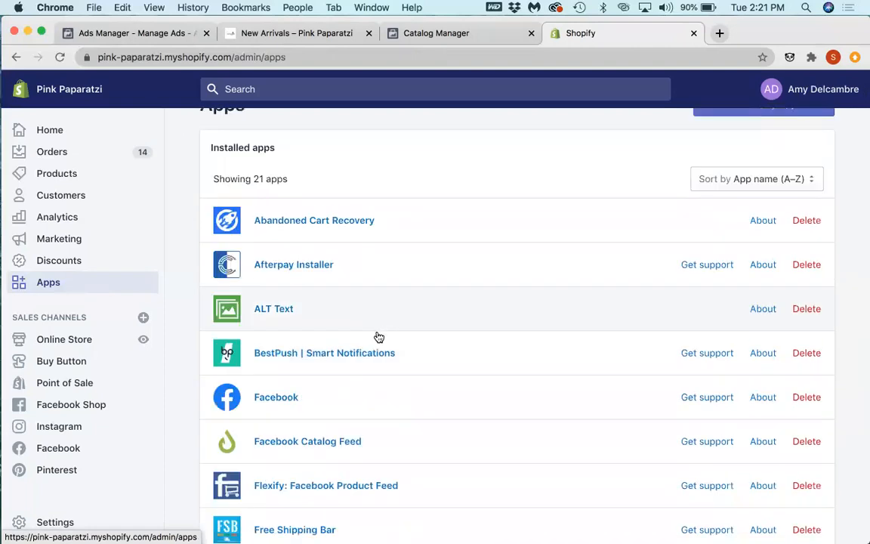
{"action": "scroll", "coordinate": [377, 336], "scroll_direction": "down", "scroll_amount": 4}
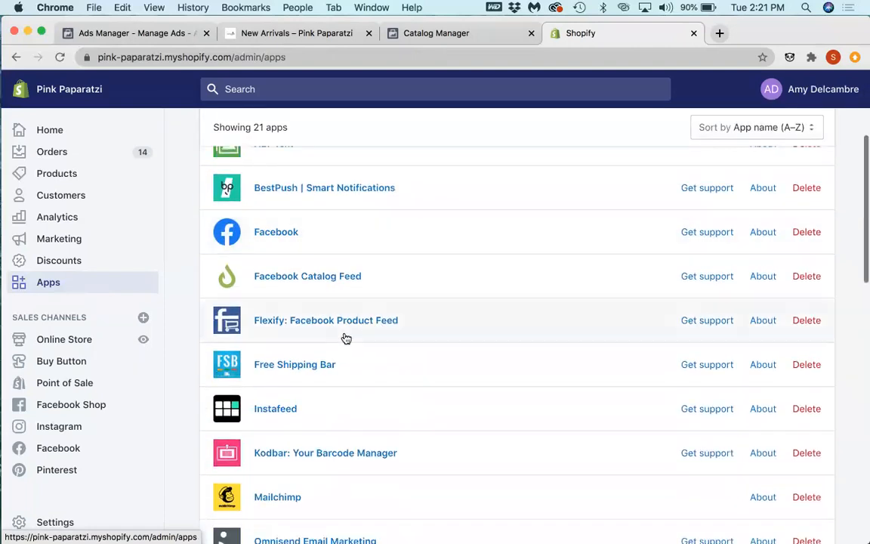
{"action": "left_click", "coordinate": [358, 321]}
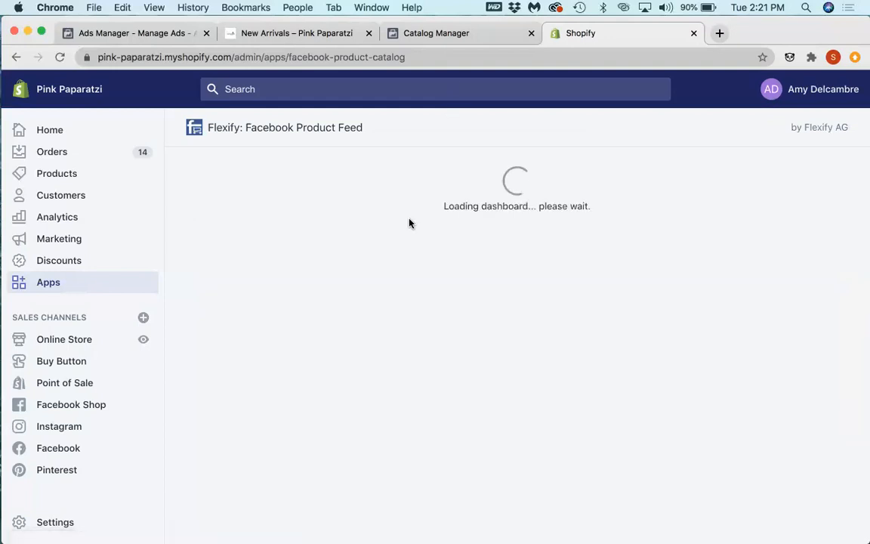
Step: Review the Flexify feed's URL, plan, collection and variant options, and the feed settings summary
{"action": "scroll", "coordinate": [409, 221], "scroll_direction": "down", "scroll_amount": 2}
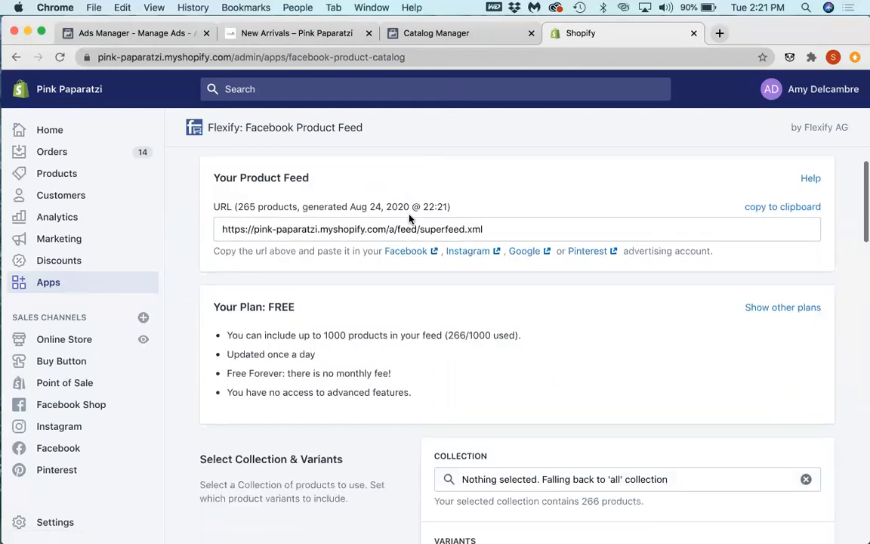
{"action": "scroll", "coordinate": [409, 214], "scroll_direction": "down", "scroll_amount": 5}
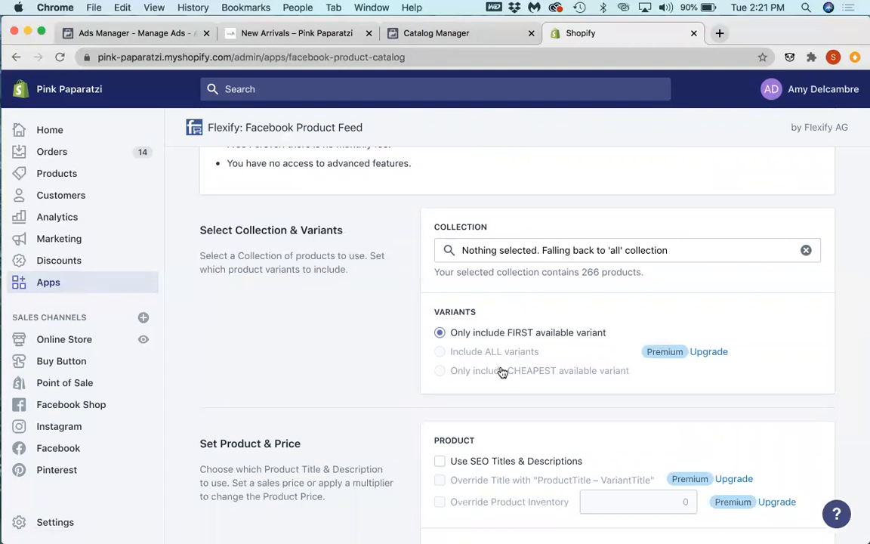
{"action": "scroll", "coordinate": [389, 266], "scroll_direction": "up", "scroll_amount": 6}
{"action": "scroll", "coordinate": [374, 272], "scroll_direction": "down", "scroll_amount": 1}
{"action": "scroll", "coordinate": [375, 275], "scroll_direction": "down", "scroll_amount": 6}
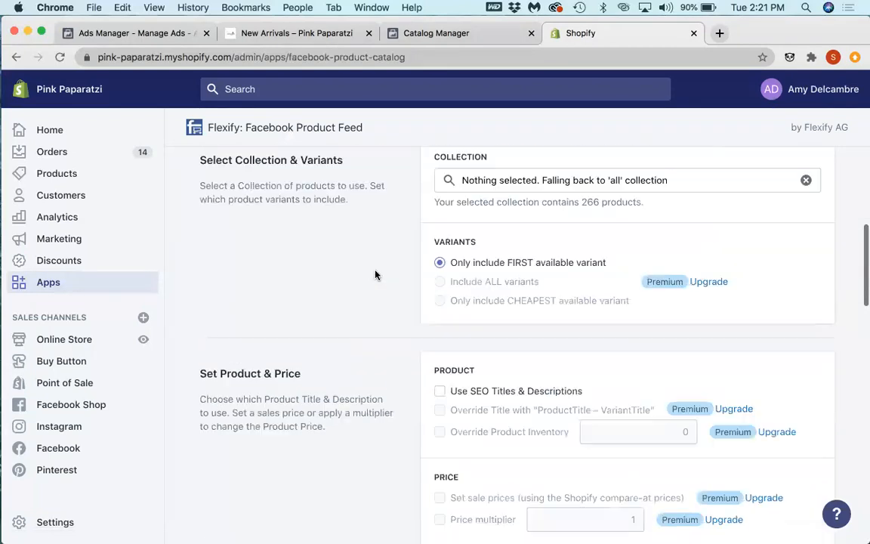
{"action": "scroll", "coordinate": [375, 275], "scroll_direction": "down", "scroll_amount": 8}
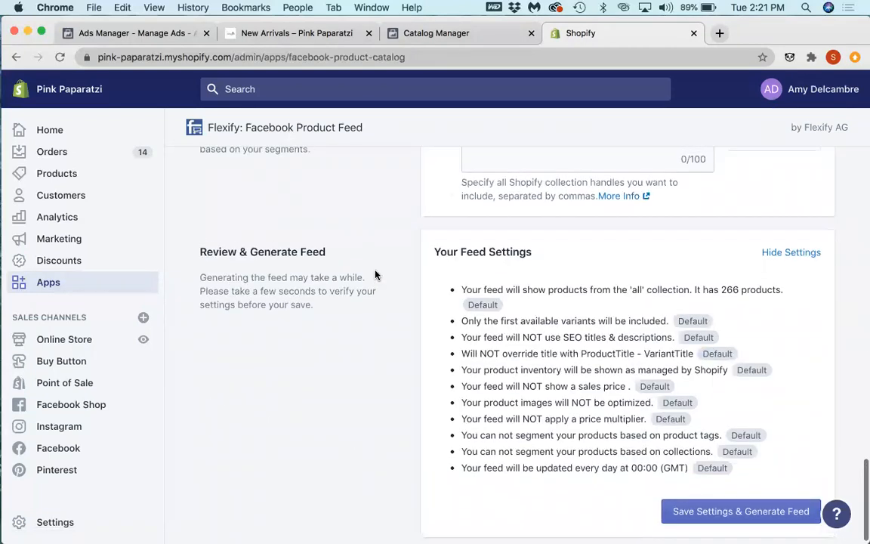
Step: Examine the segmentation, schedule, image optimization and price sections, ending back at the collection and variant options
{"action": "scroll", "coordinate": [375, 275], "scroll_direction": "up", "scroll_amount": 3}
{"action": "scroll", "coordinate": [375, 275], "scroll_direction": "up", "scroll_amount": 2}
{"action": "scroll", "coordinate": [376, 274], "scroll_direction": "up", "scroll_amount": 3}
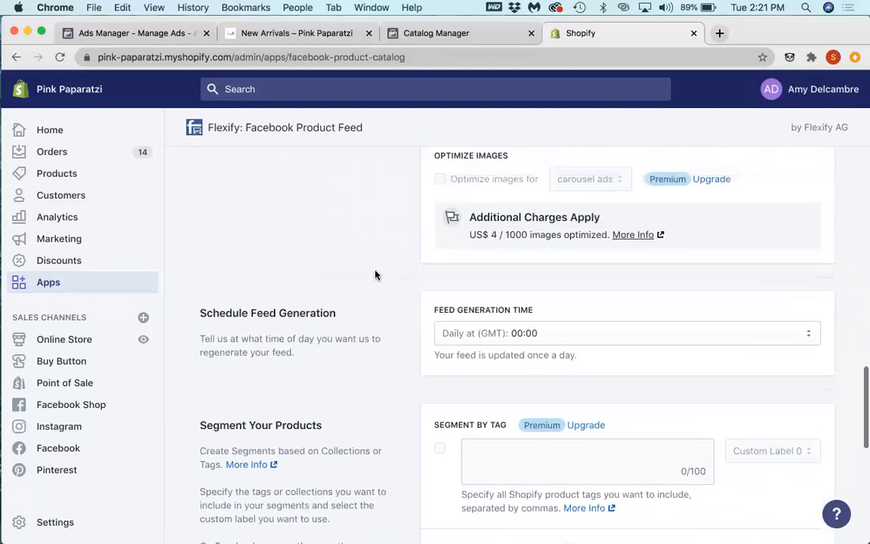
{"action": "scroll", "coordinate": [376, 275], "scroll_direction": "up", "scroll_amount": 2}
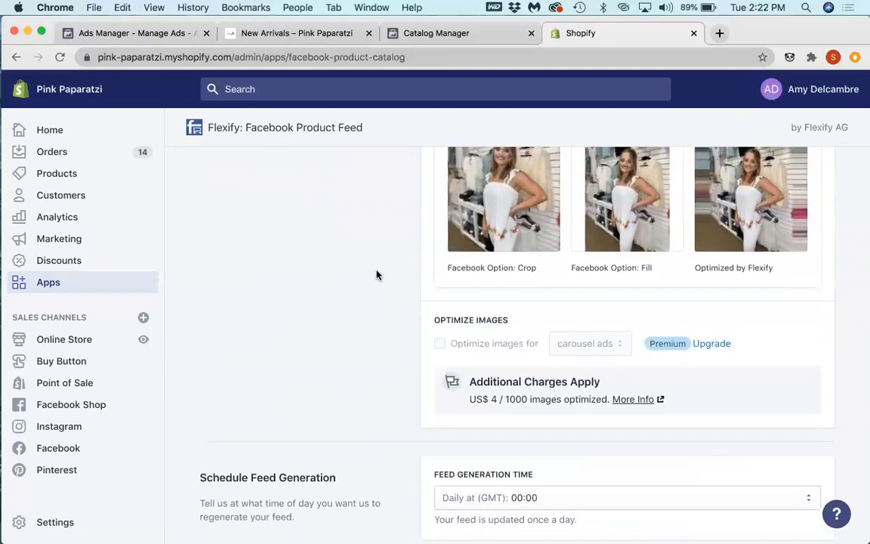
{"action": "scroll", "coordinate": [377, 275], "scroll_direction": "up", "scroll_amount": 1}
{"action": "scroll", "coordinate": [376, 275], "scroll_direction": "up", "scroll_amount": 3}
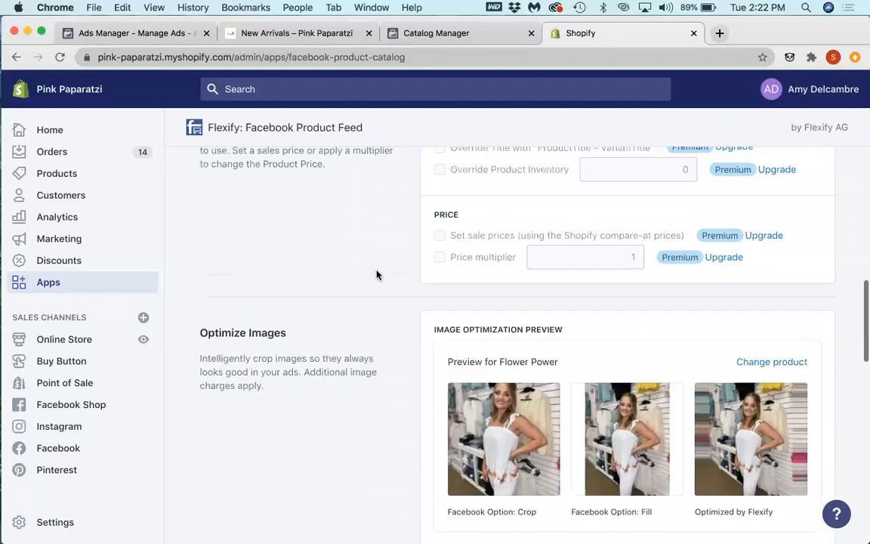
{"action": "scroll", "coordinate": [376, 275], "scroll_direction": "up", "scroll_amount": 5}
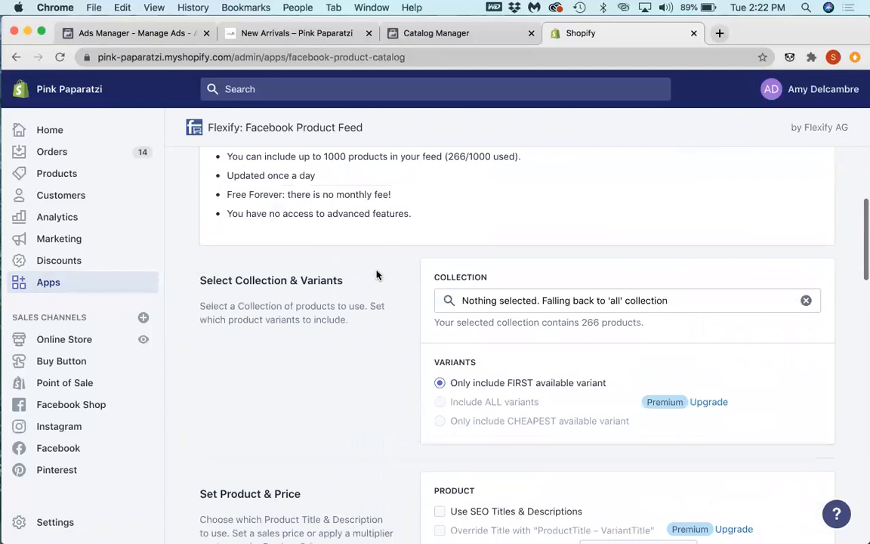
{"action": "scroll", "coordinate": [377, 276], "scroll_direction": "down", "scroll_amount": 2}
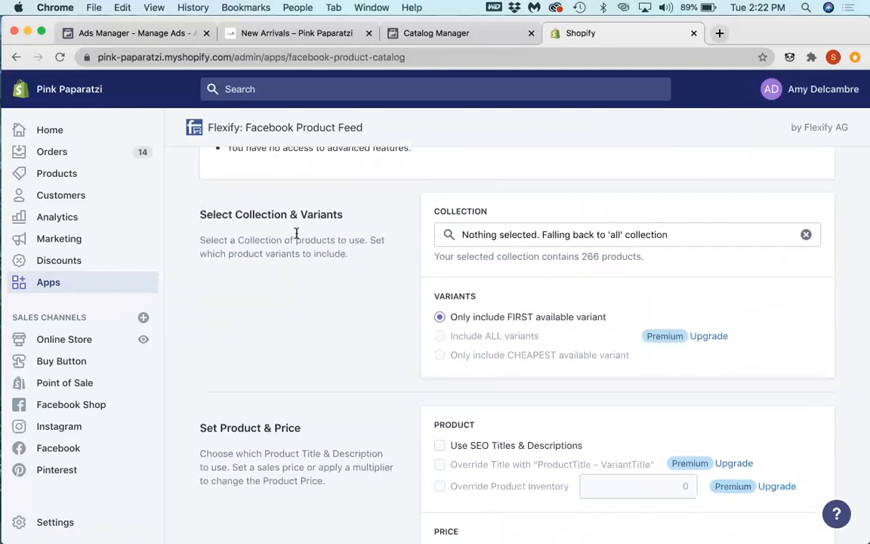
Step: Check which variant, product, price and image options of the feed require the Premium upgrade
{"action": "mouse_move", "coordinate": [659, 337]}
{"action": "mouse_move", "coordinate": [697, 336]}
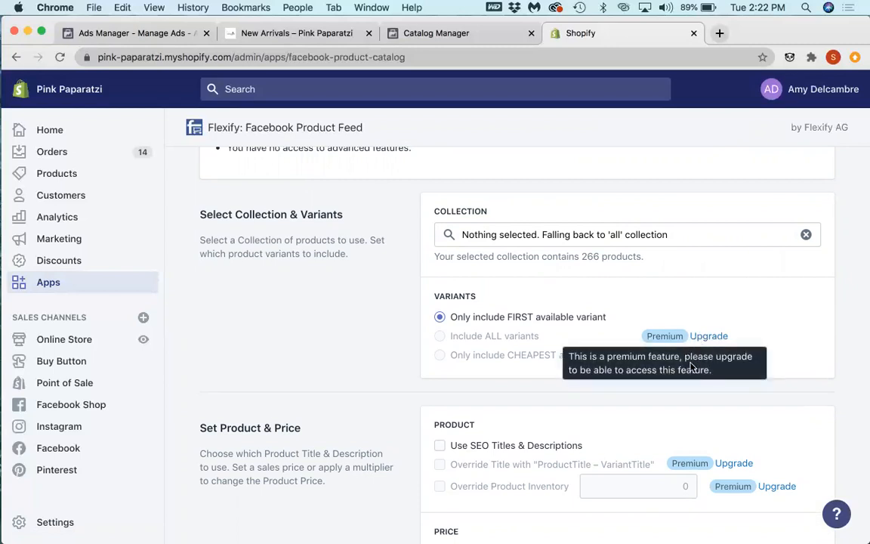
{"action": "scroll", "coordinate": [692, 367], "scroll_direction": "down", "scroll_amount": 3}
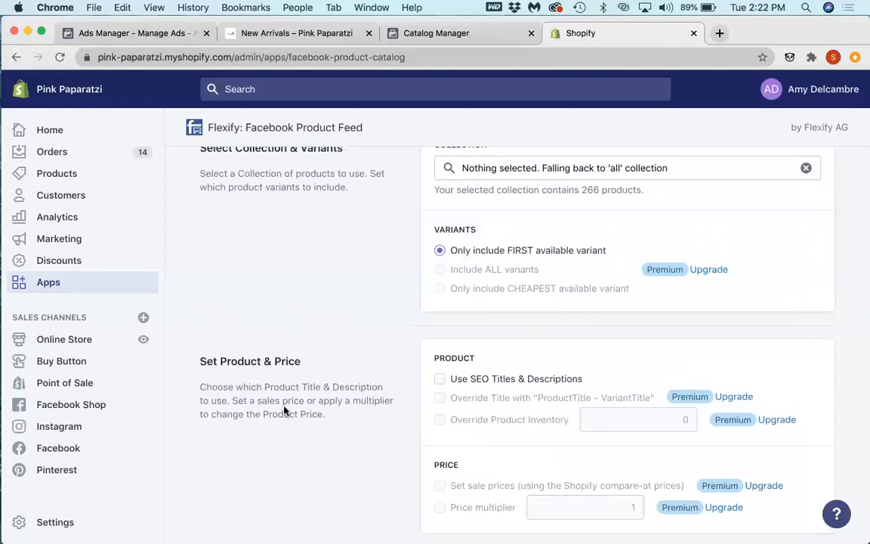
{"action": "scroll", "coordinate": [284, 410], "scroll_direction": "down", "scroll_amount": 8}
{"action": "scroll", "coordinate": [284, 410], "scroll_direction": "down", "scroll_amount": 10}
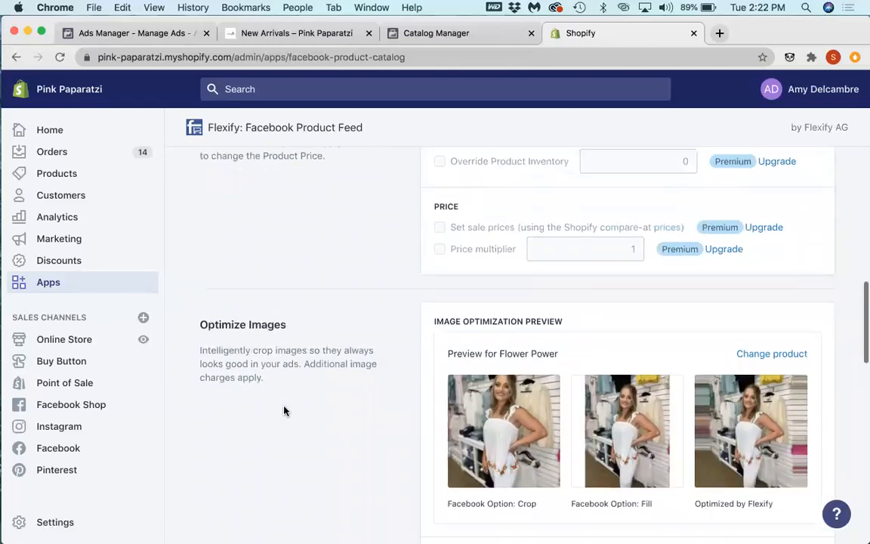
{"action": "scroll", "coordinate": [279, 410], "scroll_direction": "down", "scroll_amount": 4}
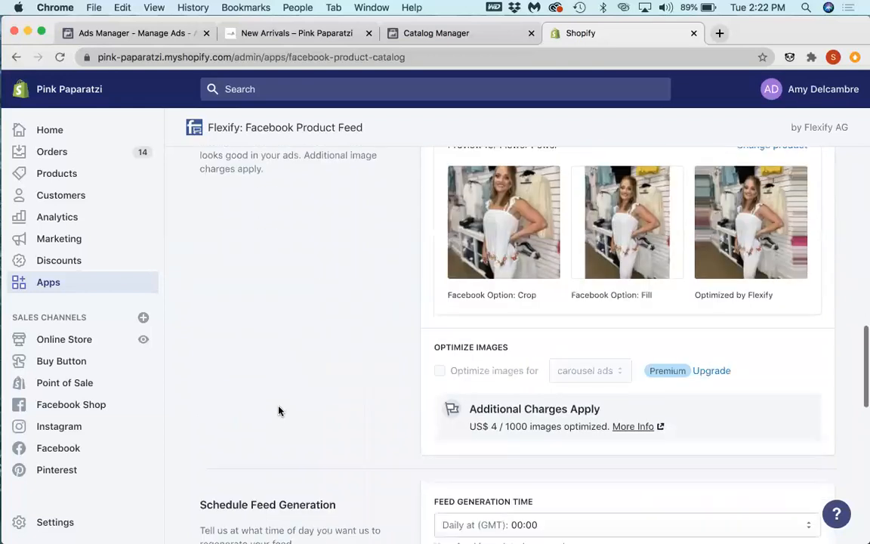
{"action": "scroll", "coordinate": [279, 410], "scroll_direction": "up", "scroll_amount": 2}
{"action": "scroll", "coordinate": [751, 278], "scroll_direction": "up", "scroll_amount": 20}
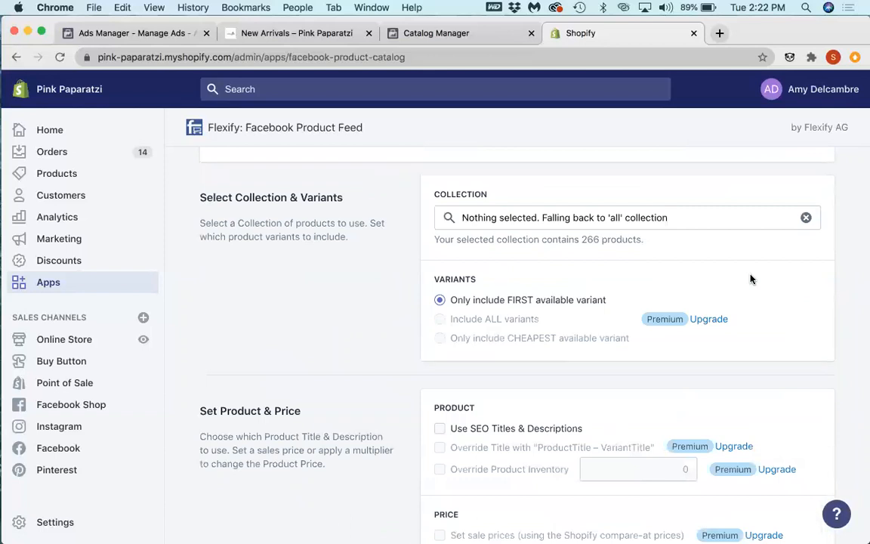
Step: Show Flexify's premium plans from the variants upgrade link and compare them with the free plan
{"action": "mouse_move", "coordinate": [721, 321]}
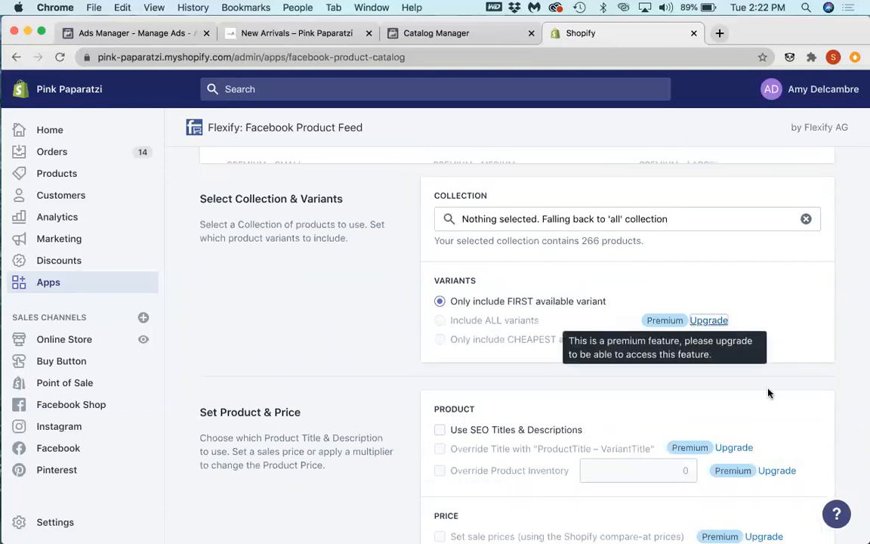
{"action": "scroll", "coordinate": [765, 391], "scroll_direction": "up", "scroll_amount": 6}
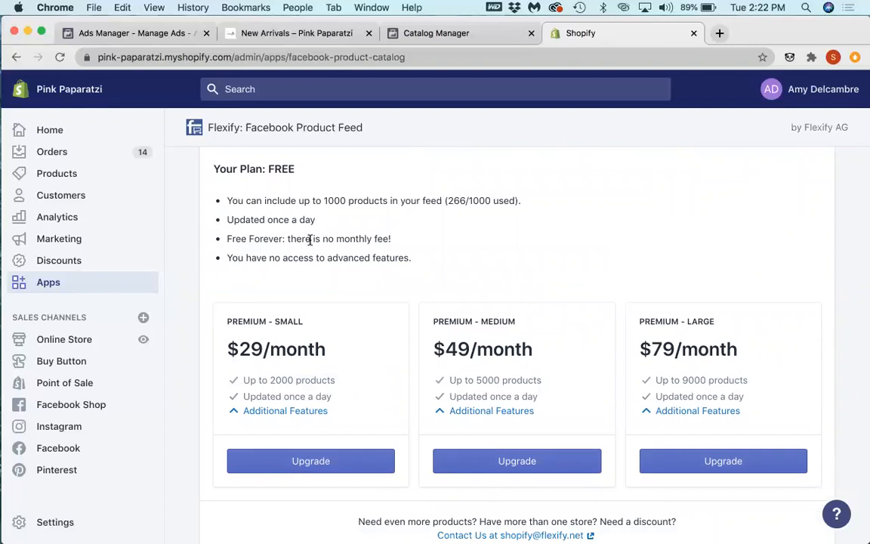
{"action": "scroll", "coordinate": [313, 242], "scroll_direction": "down", "scroll_amount": 8}
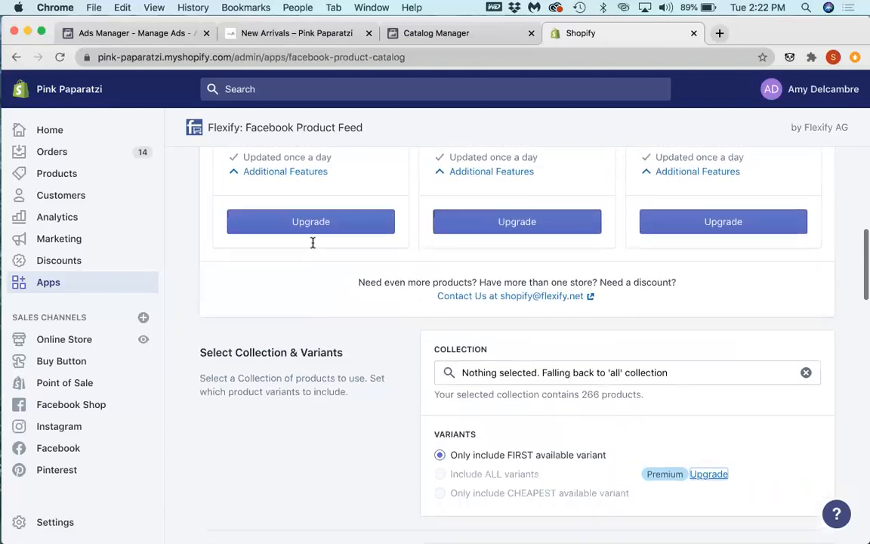
{"action": "scroll", "coordinate": [313, 242], "scroll_direction": "down", "scroll_amount": 2}
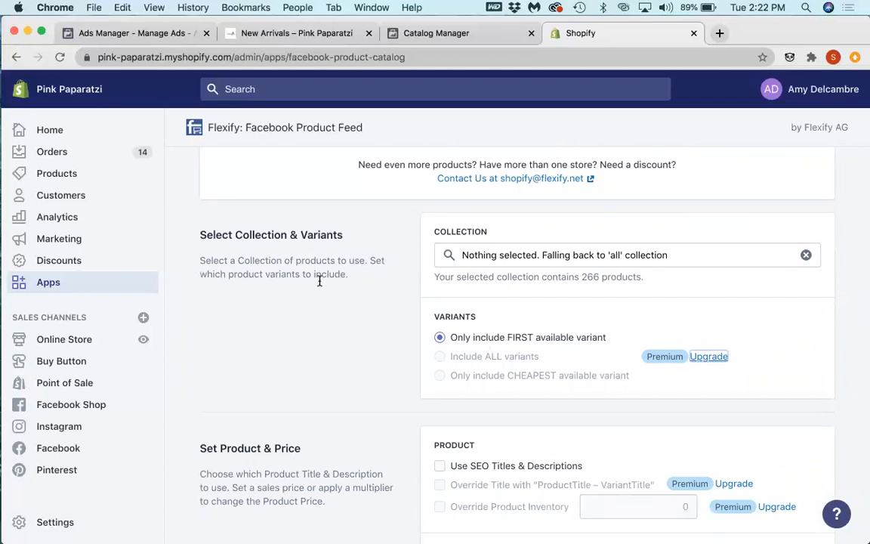
Step: Try New Arrivals as the feed's collection and restore the fallback to the 'all' collection
{"action": "left_click", "coordinate": [683, 266]}
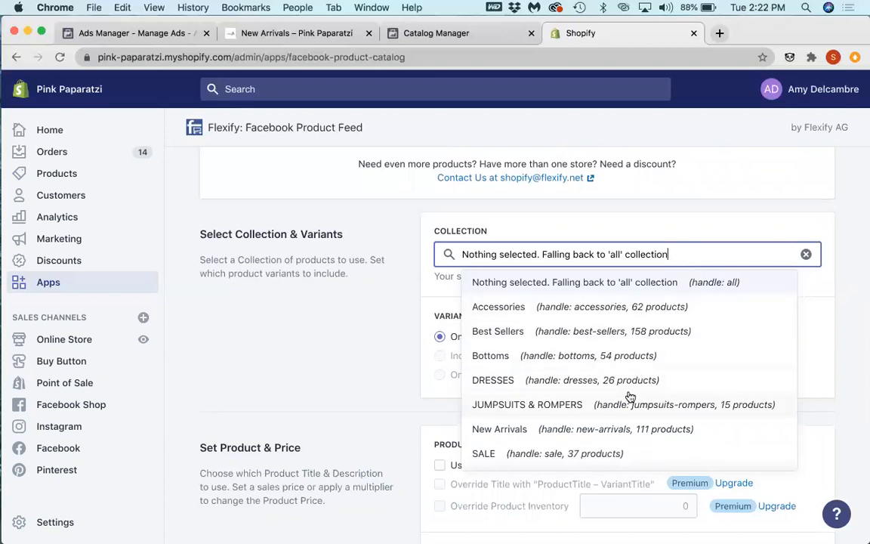
{"action": "scroll", "coordinate": [623, 438], "scroll_direction": "down", "scroll_amount": 1}
{"action": "scroll", "coordinate": [619, 421], "scroll_direction": "down", "scroll_amount": 1}
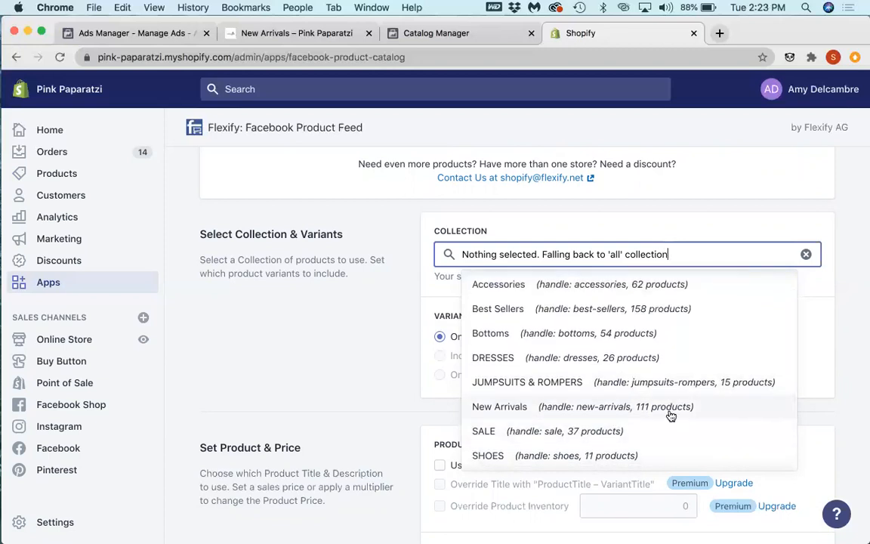
{"action": "left_click", "coordinate": [671, 416]}
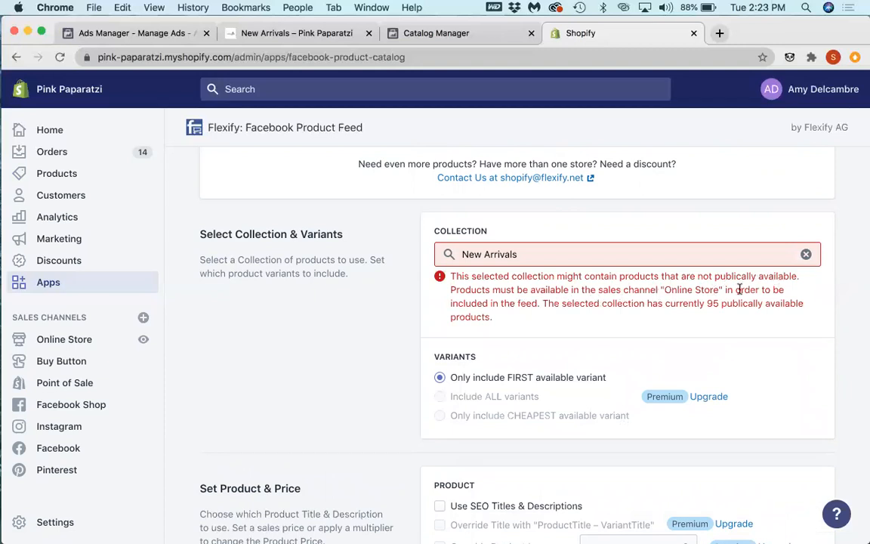
{"action": "left_click", "coordinate": [806, 256]}
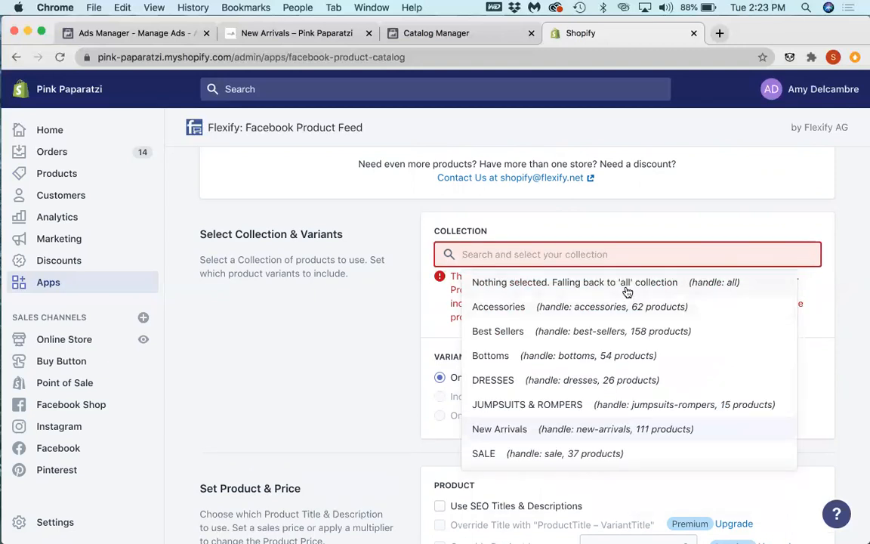
{"action": "left_click", "coordinate": [558, 284]}
Step: Switch to Catalog Manager and look through the items in the All Products set
{"action": "left_click", "coordinate": [461, 35]}
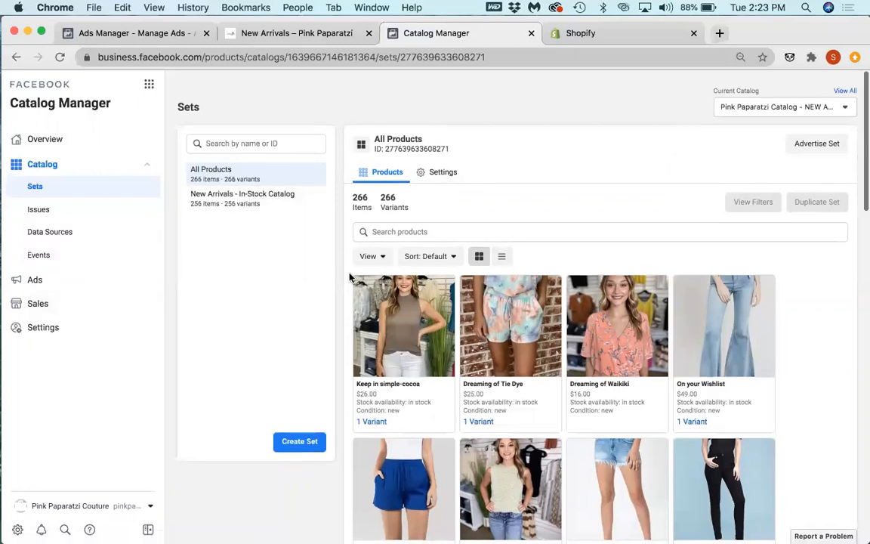
{"action": "scroll", "coordinate": [350, 273], "scroll_direction": "down", "scroll_amount": 3}
{"action": "scroll", "coordinate": [349, 276], "scroll_direction": "down", "scroll_amount": 3}
{"action": "scroll", "coordinate": [349, 278], "scroll_direction": "down", "scroll_amount": 3}
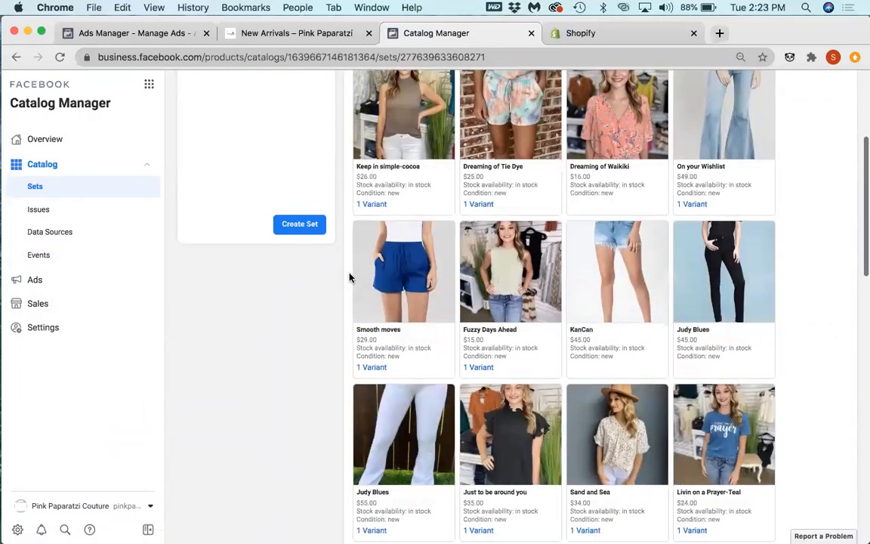
{"action": "scroll", "coordinate": [350, 277], "scroll_direction": "up", "scroll_amount": 10}
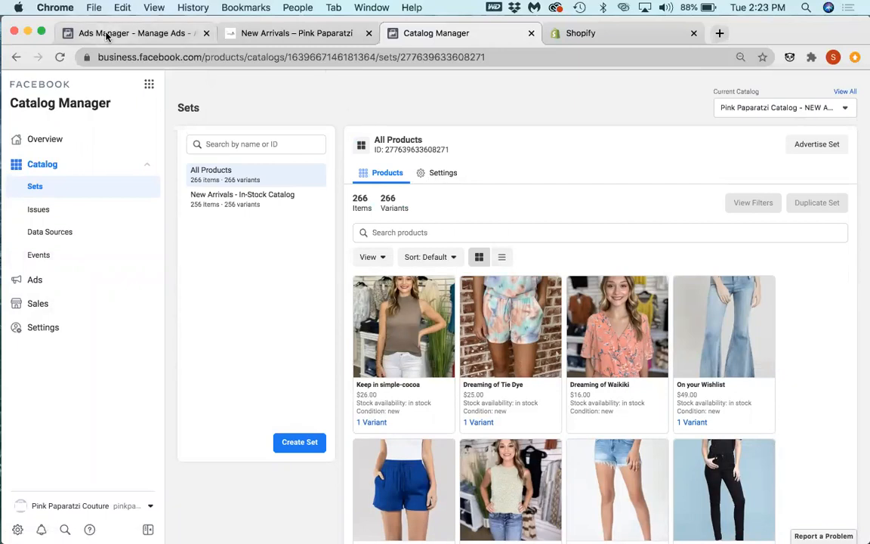
Step: Switch to Ads Manager and set the new product set's filter rule to Product Type
{"action": "left_click", "coordinate": [196, 33]}
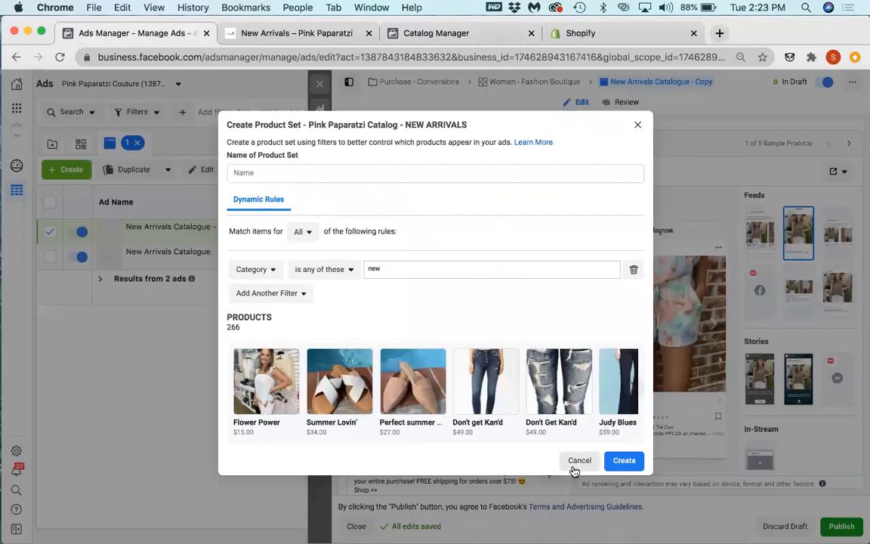
{"action": "left_click", "coordinate": [254, 270]}
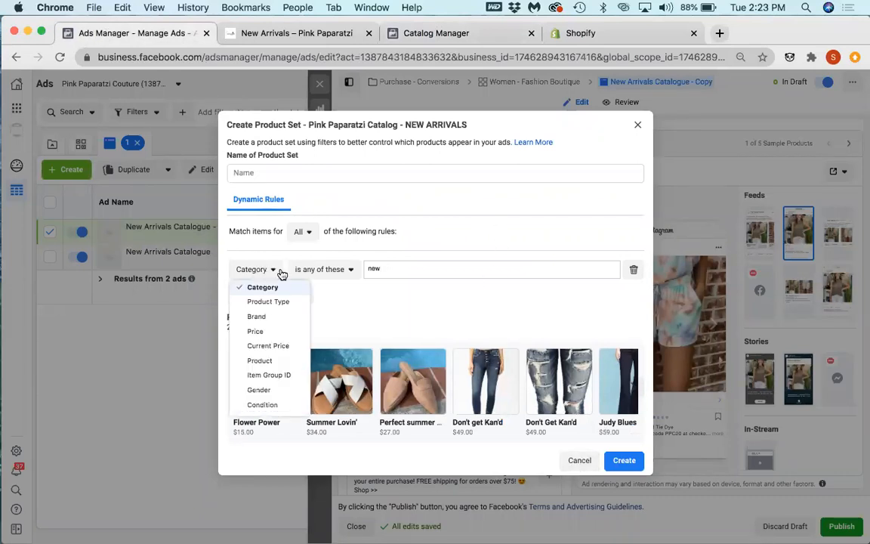
{"action": "left_click", "coordinate": [268, 301]}
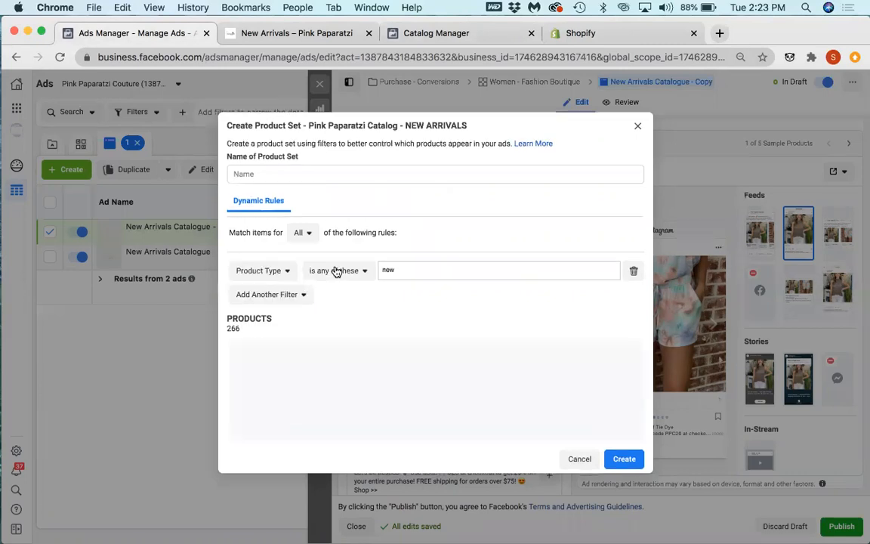
Step: Examine the product set rule's comparison operators, match modes and filter attributes, from Category down to Availability
{"action": "left_click", "coordinate": [363, 281]}
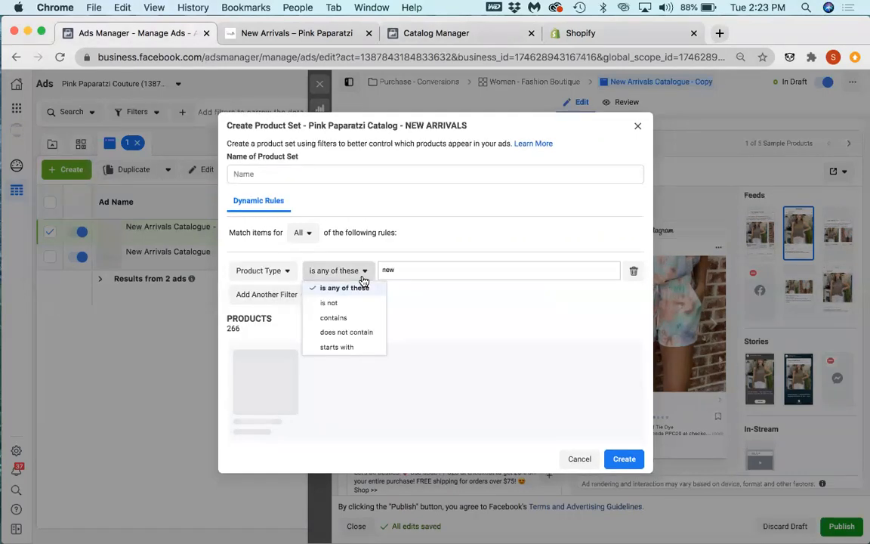
{"action": "left_click", "coordinate": [267, 293]}
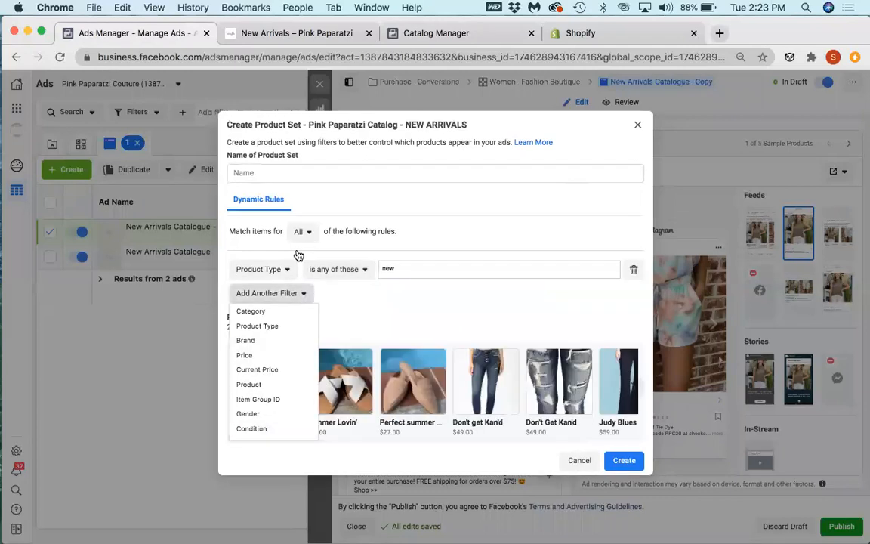
{"action": "left_click", "coordinate": [289, 233]}
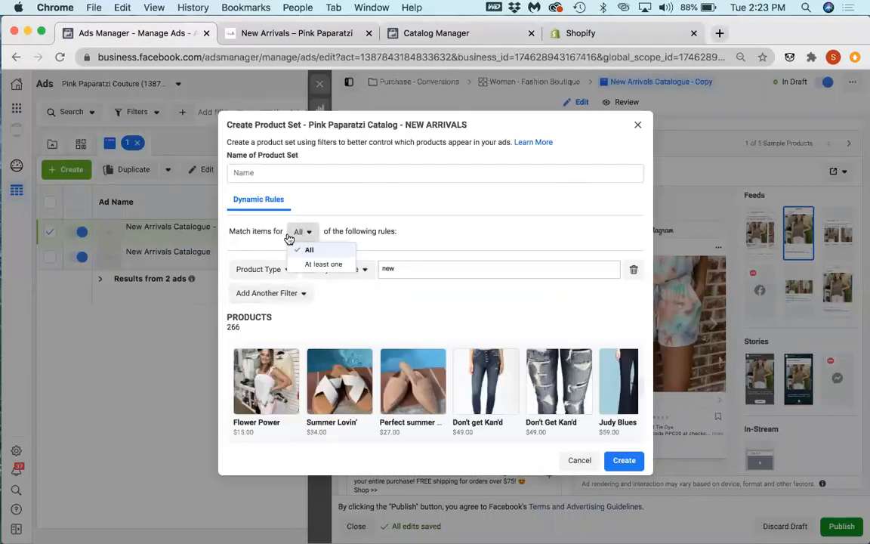
{"action": "left_click", "coordinate": [242, 279]}
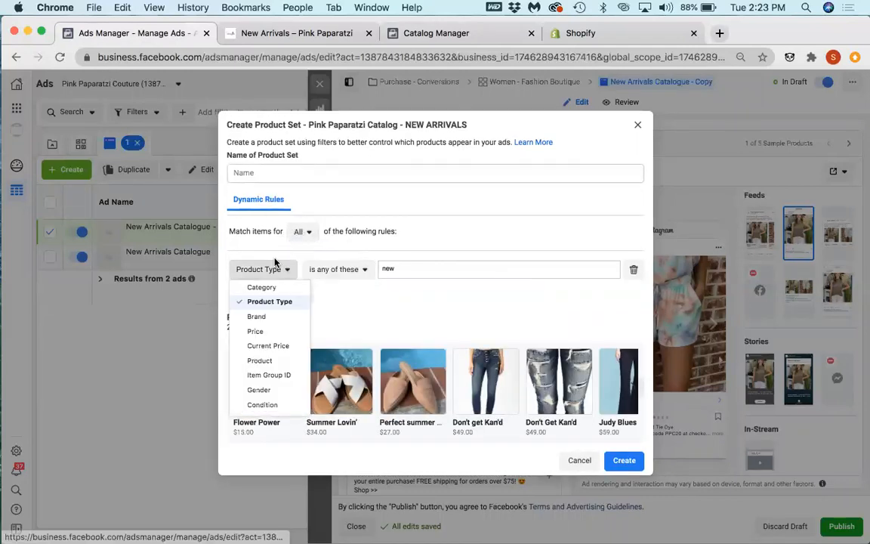
{"action": "scroll", "coordinate": [284, 324], "scroll_direction": "down", "scroll_amount": 1}
{"action": "scroll", "coordinate": [283, 323], "scroll_direction": "down", "scroll_amount": 5}
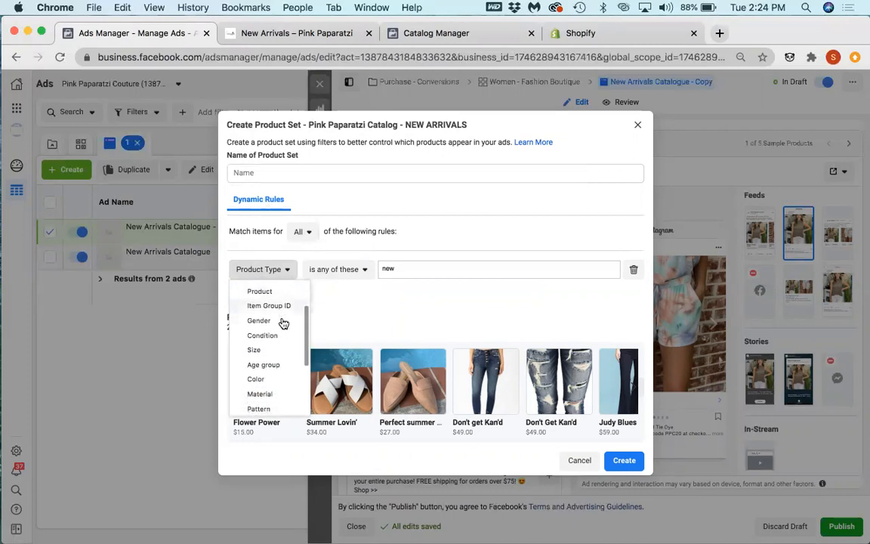
{"action": "scroll", "coordinate": [283, 324], "scroll_direction": "down", "scroll_amount": 5}
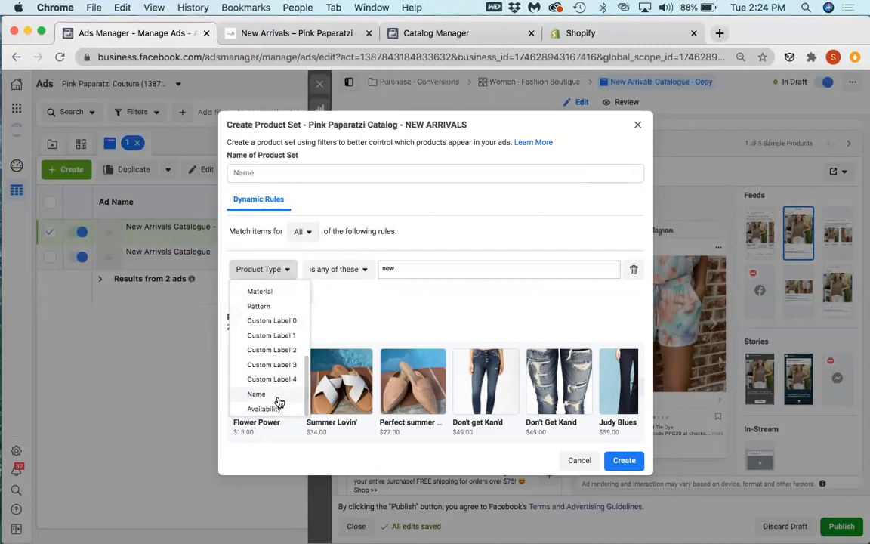
{"action": "scroll", "coordinate": [277, 402], "scroll_direction": "up", "scroll_amount": 10}
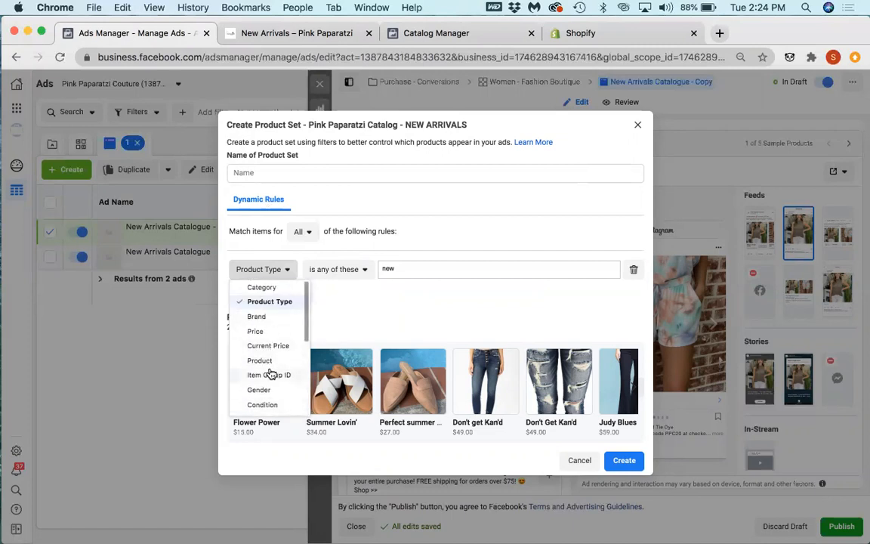
{"action": "scroll", "coordinate": [280, 390], "scroll_direction": "down", "scroll_amount": 4}
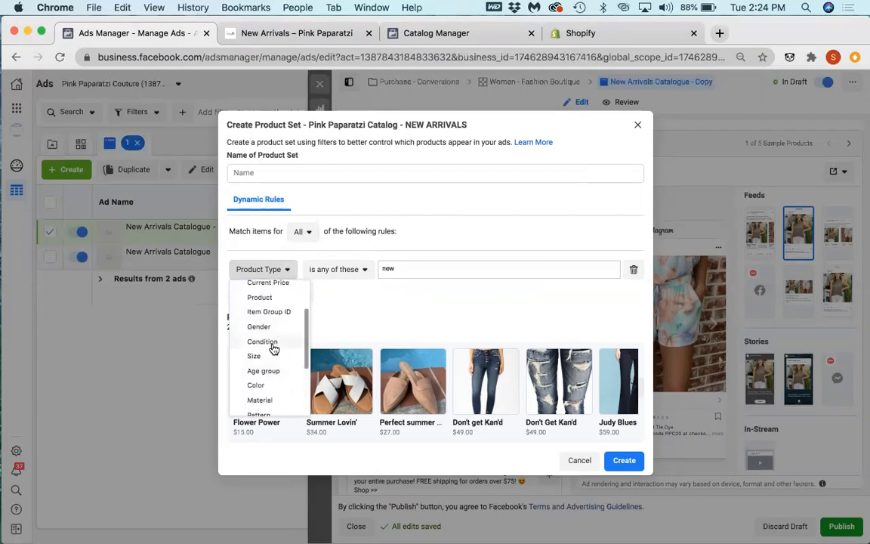
Step: Remove the Product Type filter rule, then abandon the new product set and check the catalog's existing sets
{"action": "left_click", "coordinate": [632, 271]}
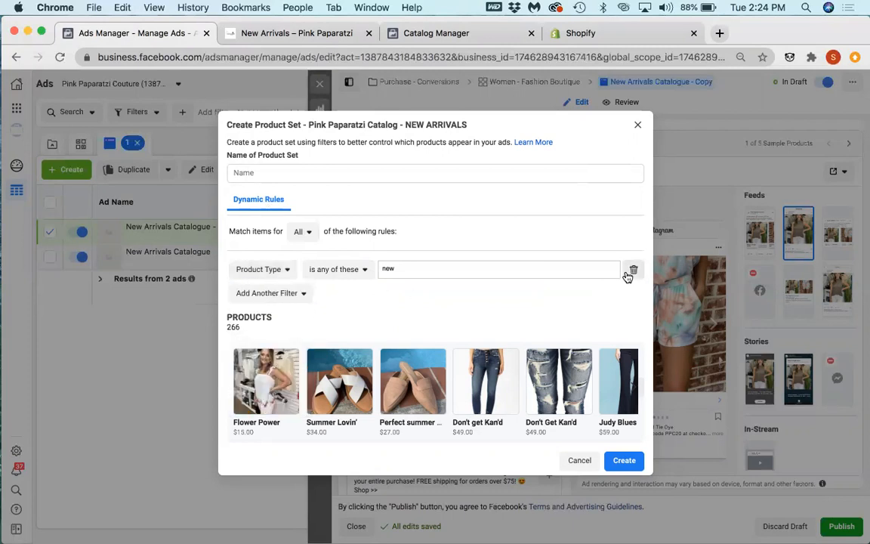
{"action": "left_click", "coordinate": [632, 270]}
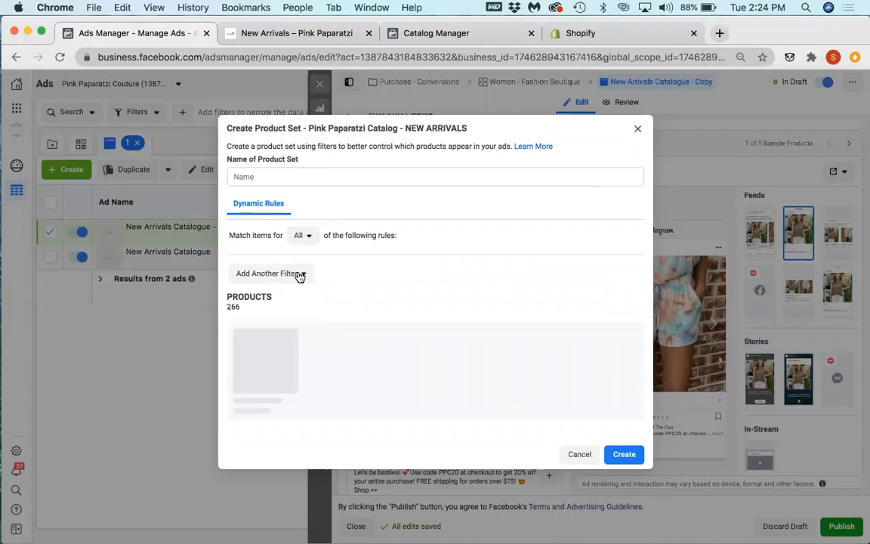
{"action": "double_click", "coordinate": [299, 305]}
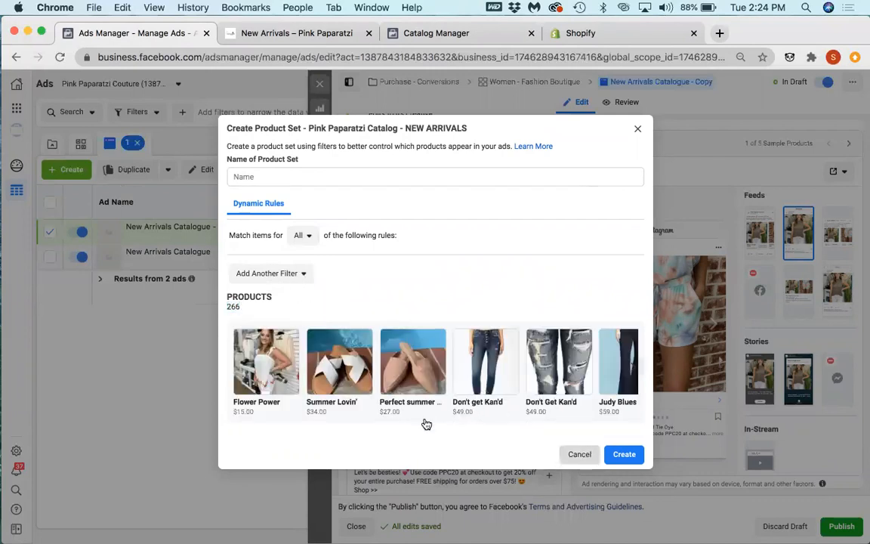
{"action": "left_click", "coordinate": [781, 316]}
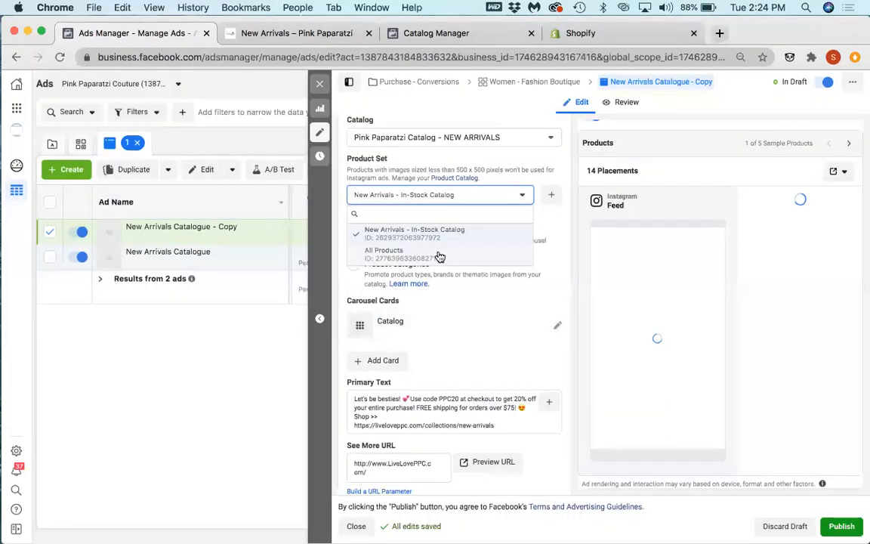
{"action": "left_click", "coordinate": [504, 179]}
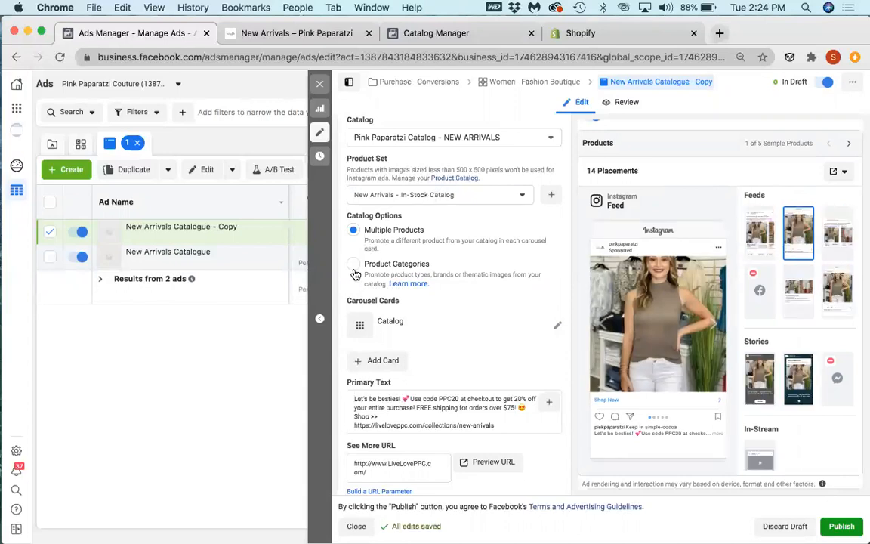
Step: Set the copied ad's catalog option to Product Categories, then discard the ad draft
{"action": "left_click", "coordinate": [467, 270]}
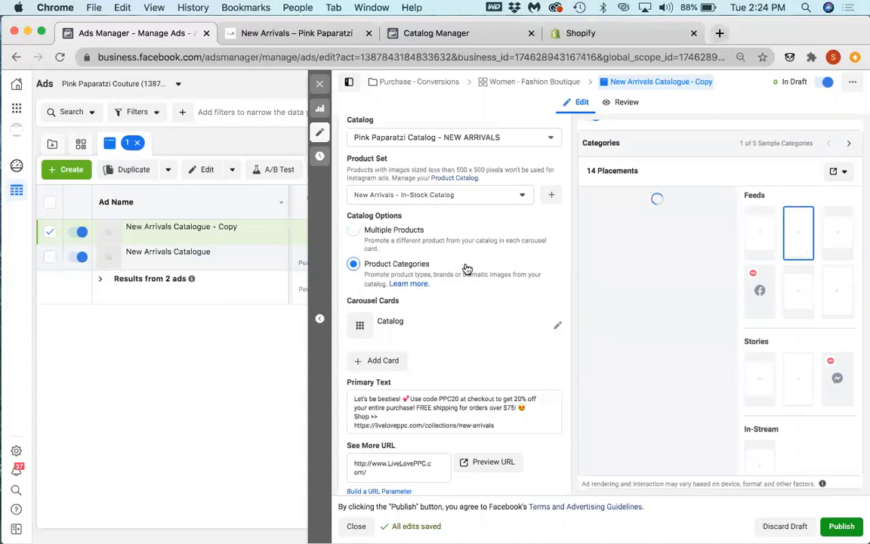
{"action": "left_click", "coordinate": [504, 195]}
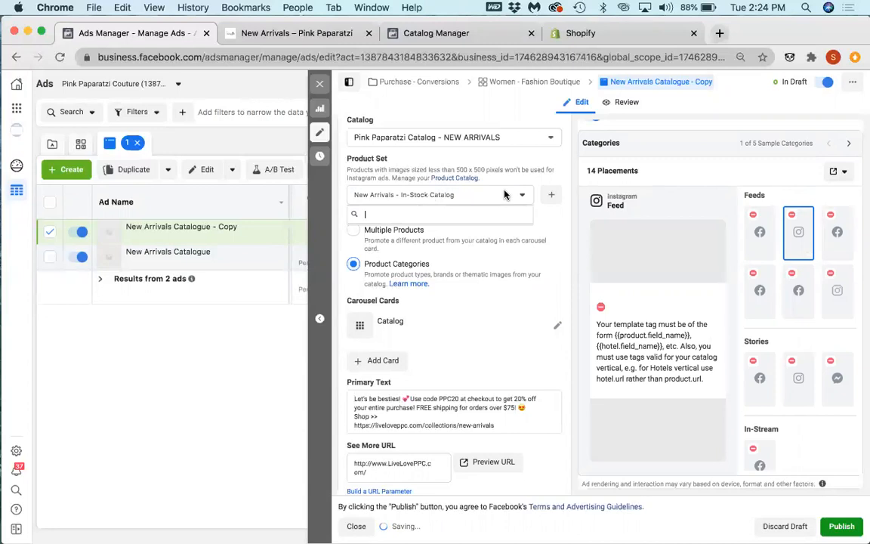
{"action": "left_click", "coordinate": [787, 530]}
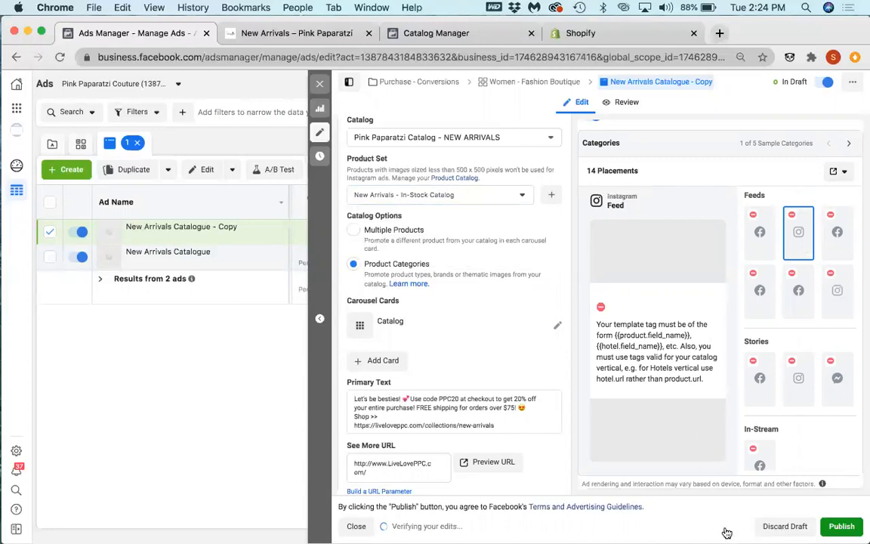
{"action": "left_click", "coordinate": [773, 534]}
Step: Switch to the boutique's New Arrivals collection page and look through its products up to the start of the page
{"action": "left_click", "coordinate": [442, 33]}
{"action": "left_click", "coordinate": [296, 33]}
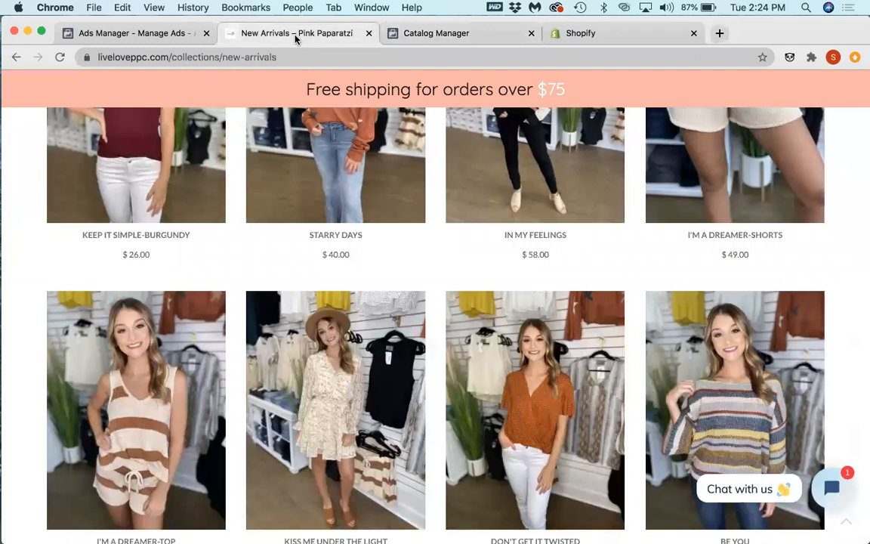
{"action": "scroll", "coordinate": [307, 278], "scroll_direction": "up", "scroll_amount": 7}
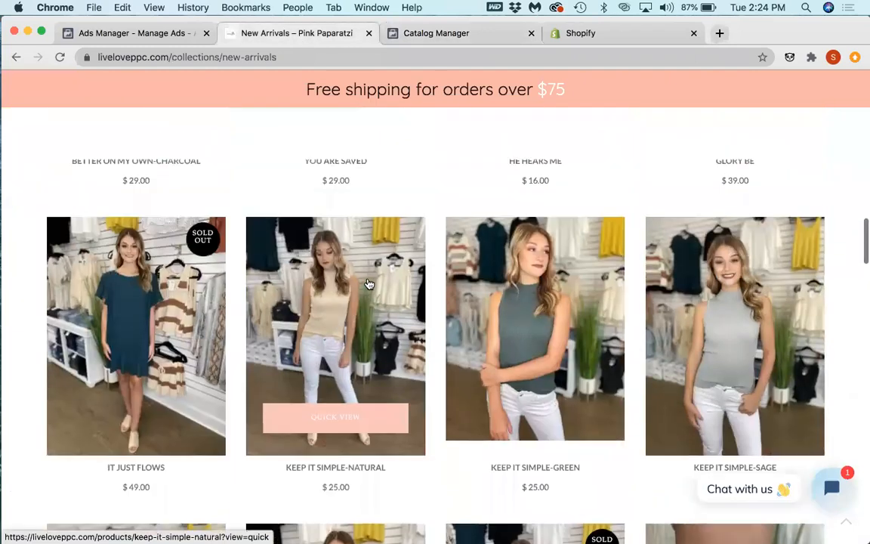
{"action": "left_click", "coordinate": [410, 289]}
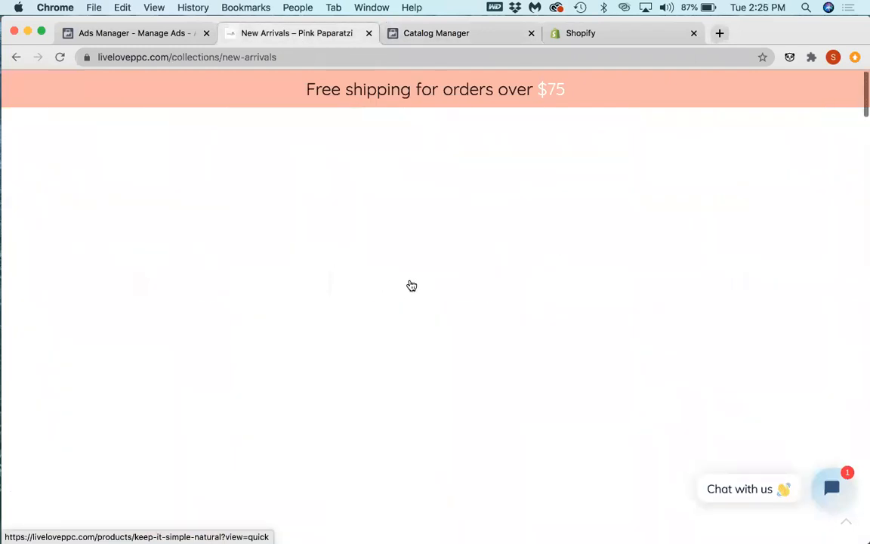
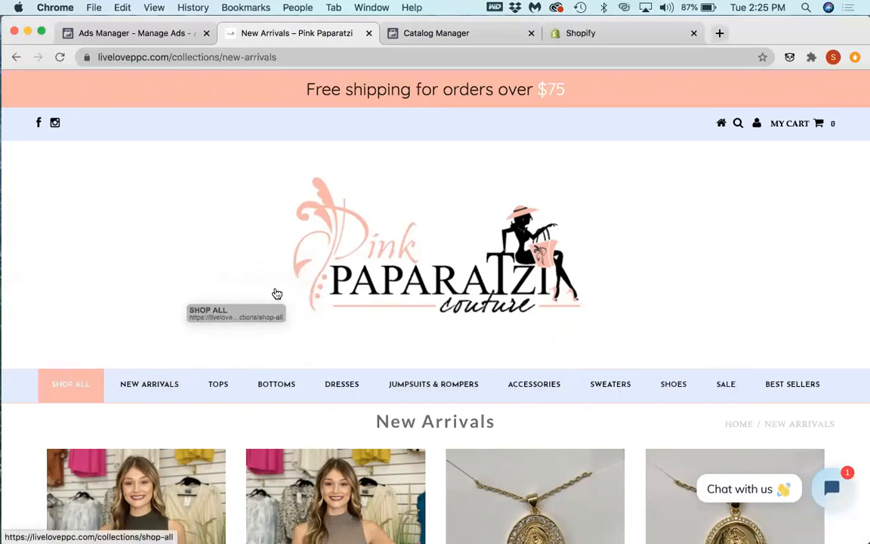
Step: Switch to Ads Manager, discard the copied New Arrivals Catalogue ad draft, and return to the campaign's ad sets
{"action": "scroll", "coordinate": [223, 175], "scroll_direction": "down", "scroll_amount": 1}
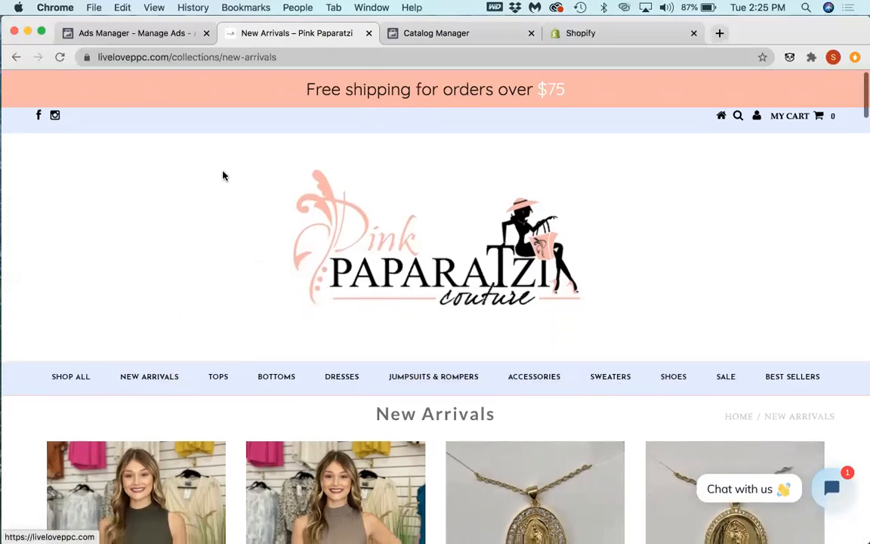
{"action": "left_click", "coordinate": [133, 33]}
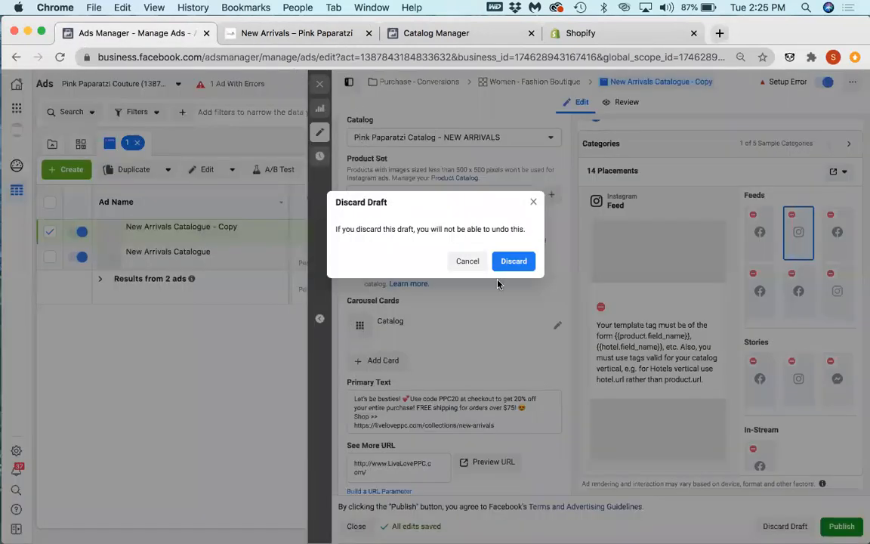
{"action": "left_click", "coordinate": [501, 264]}
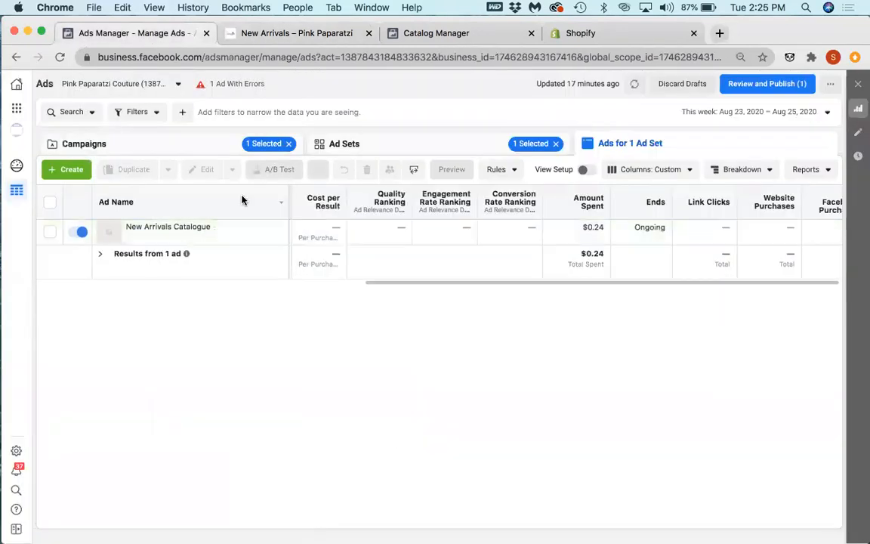
{"action": "left_click", "coordinate": [356, 148]}
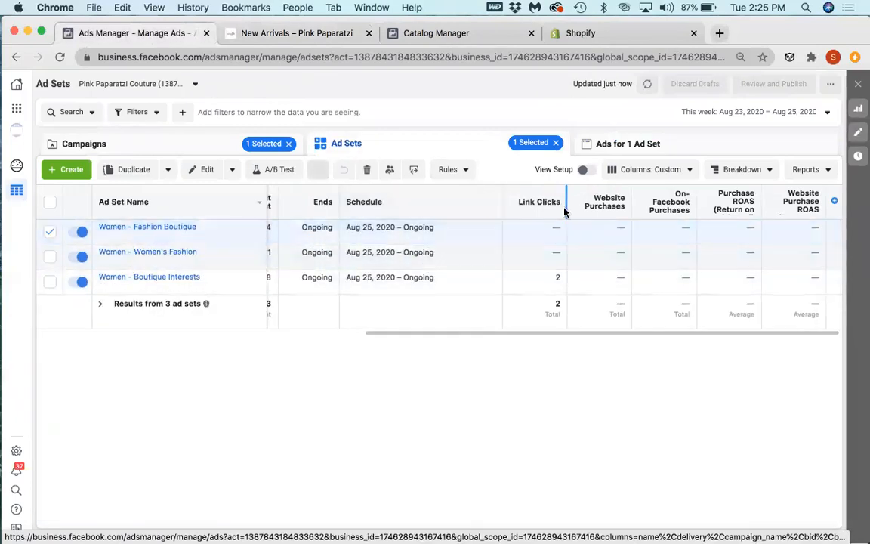
{"action": "left_click", "coordinate": [627, 148]}
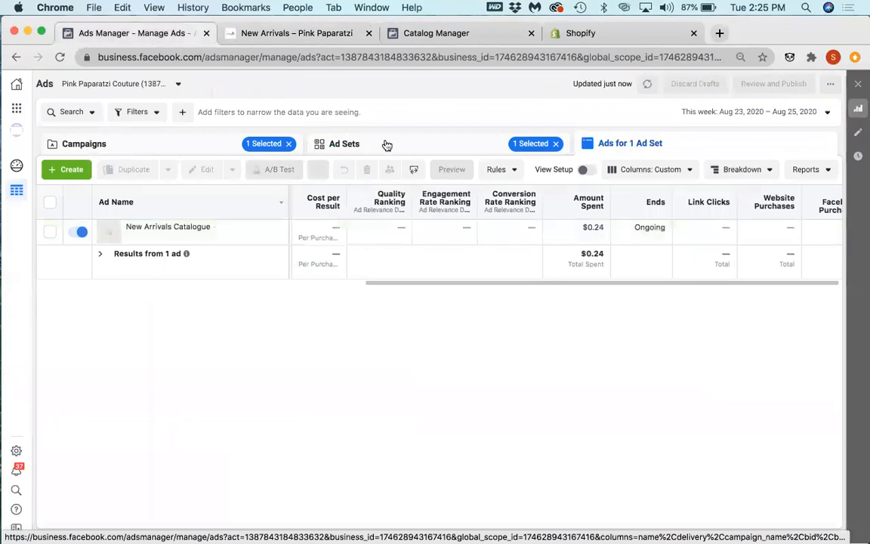
{"action": "left_click", "coordinate": [381, 144]}
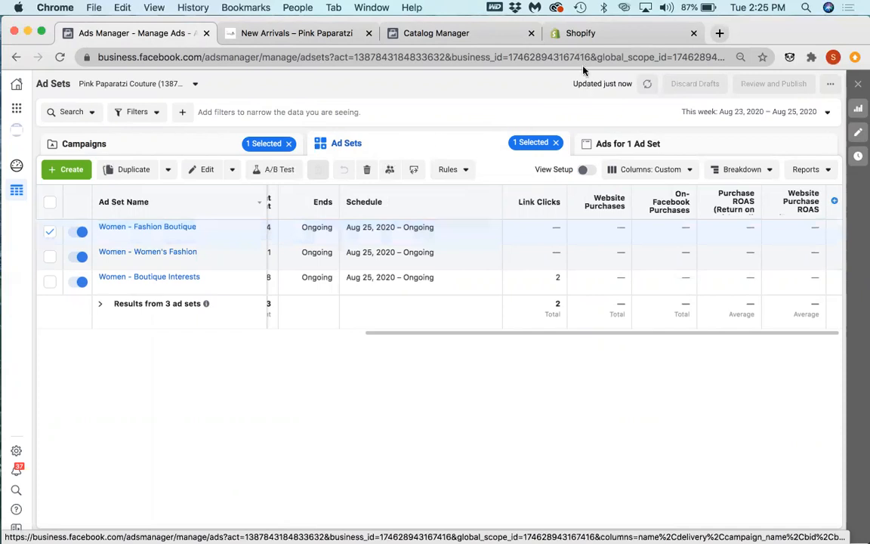
Step: Switch to Shopify and review the analytics overview dashboard for August 1 to August 25, 2020
{"action": "left_click", "coordinate": [592, 33]}
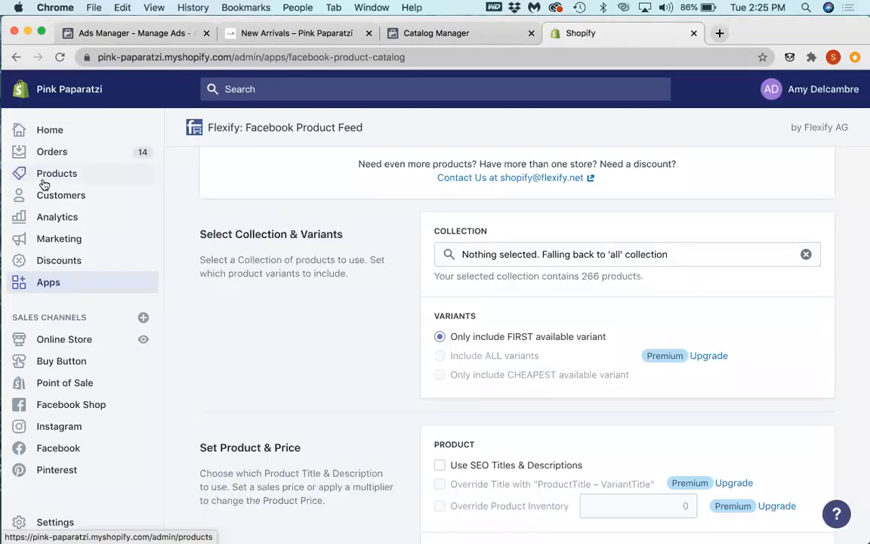
{"action": "left_click", "coordinate": [40, 213]}
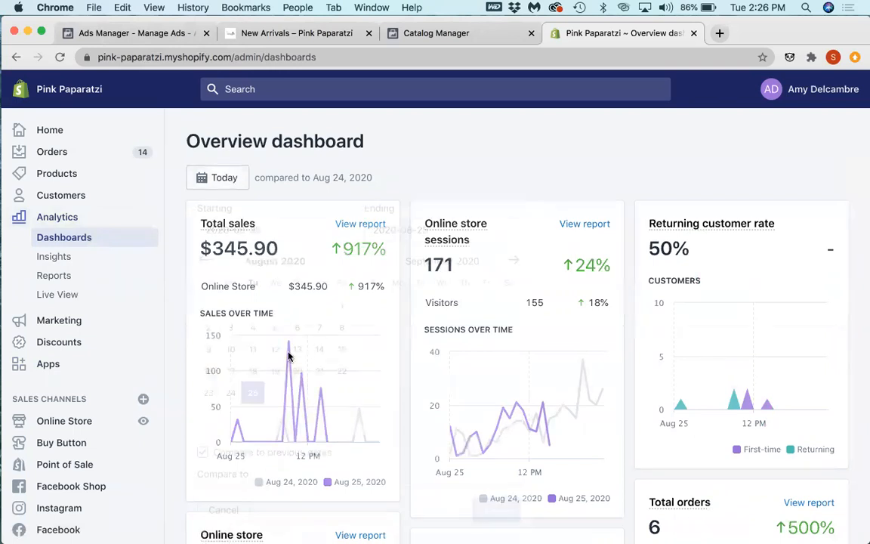
{"action": "left_click", "coordinate": [340, 364]}
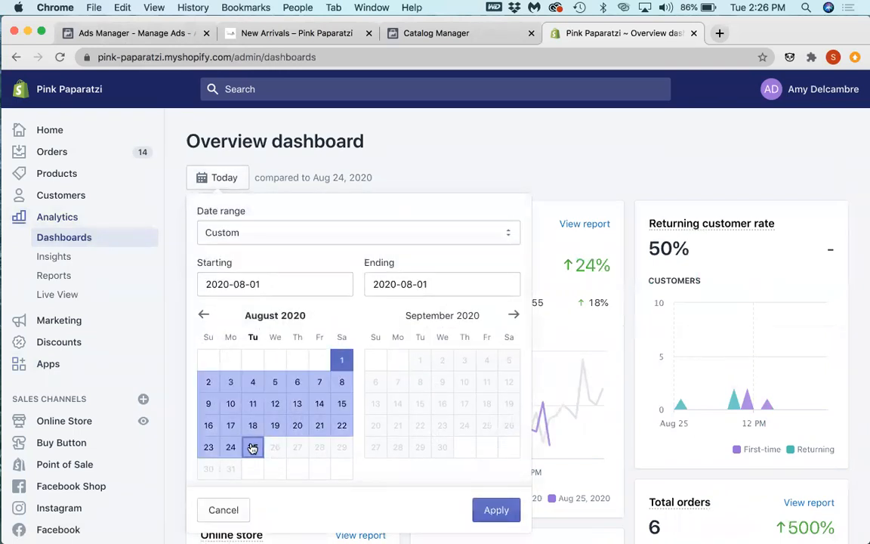
{"action": "left_click", "coordinate": [253, 447]}
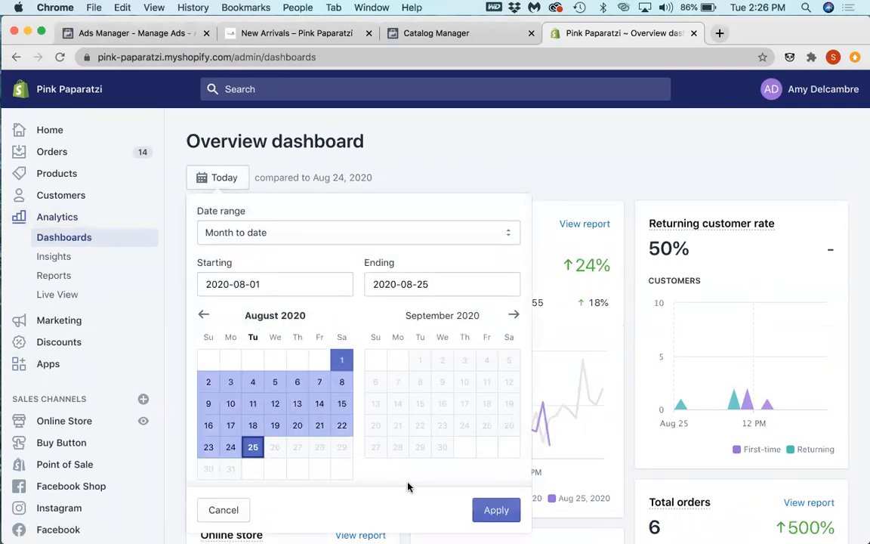
{"action": "left_click", "coordinate": [496, 509]}
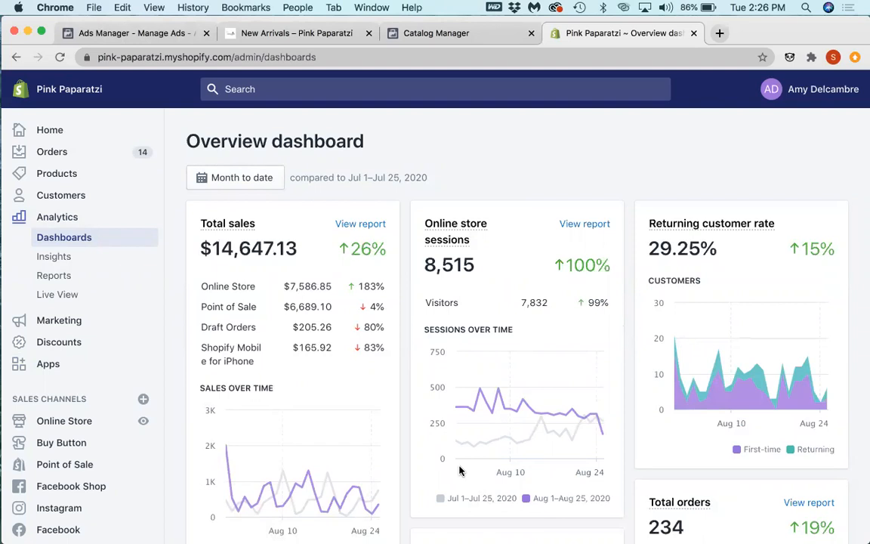
{"action": "scroll", "coordinate": [459, 470], "scroll_direction": "down", "scroll_amount": 10}
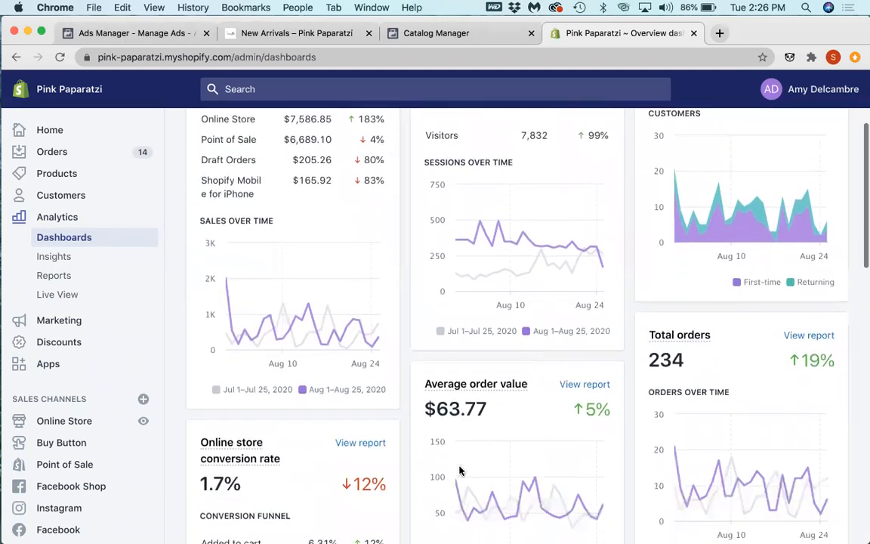
{"action": "scroll", "coordinate": [460, 470], "scroll_direction": "up", "scroll_amount": 3}
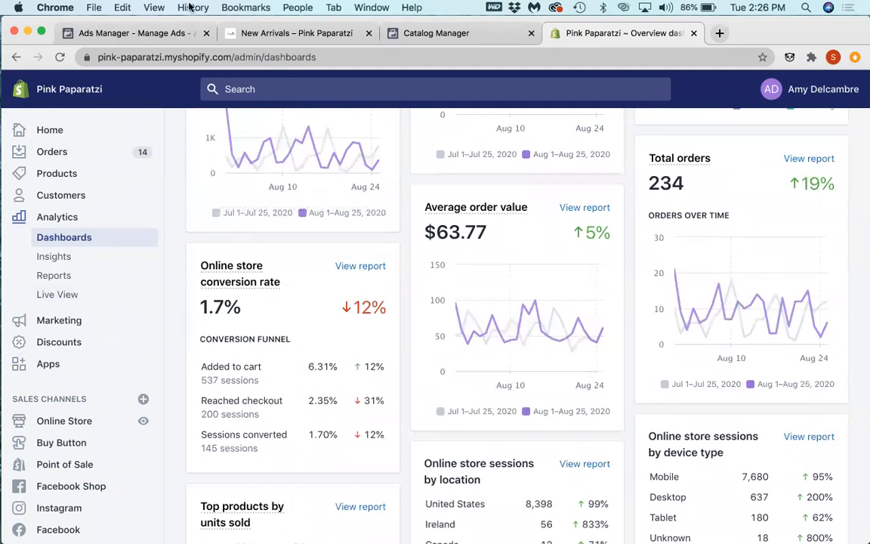
Step: Back in Ads Manager, rename the Purchase - Conversions campaign to Purchase - Interests and save the change as a draft
{"action": "left_click", "coordinate": [117, 42]}
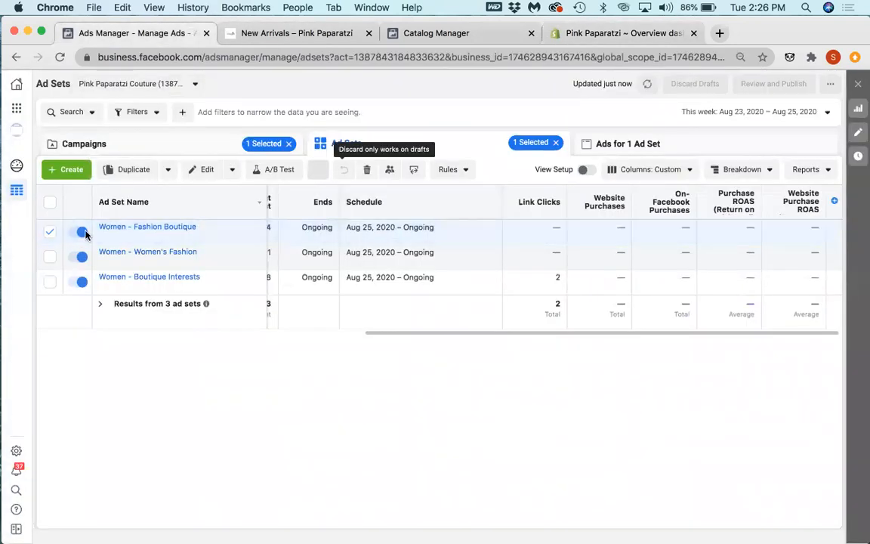
{"action": "left_click", "coordinate": [49, 235]}
{"action": "left_click", "coordinate": [208, 147]}
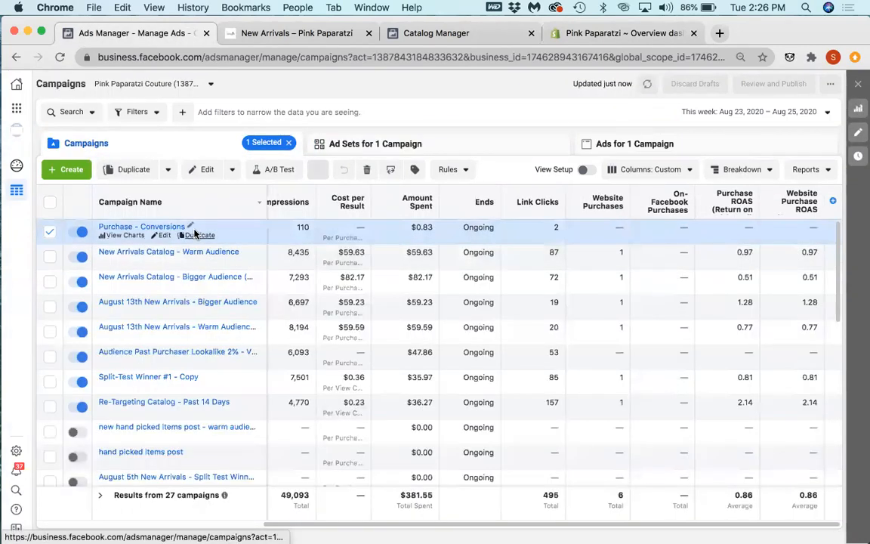
{"action": "left_click", "coordinate": [189, 228]}
{"action": "double_click", "coordinate": [160, 250]}
{"action": "key", "text": "BackSpace"}
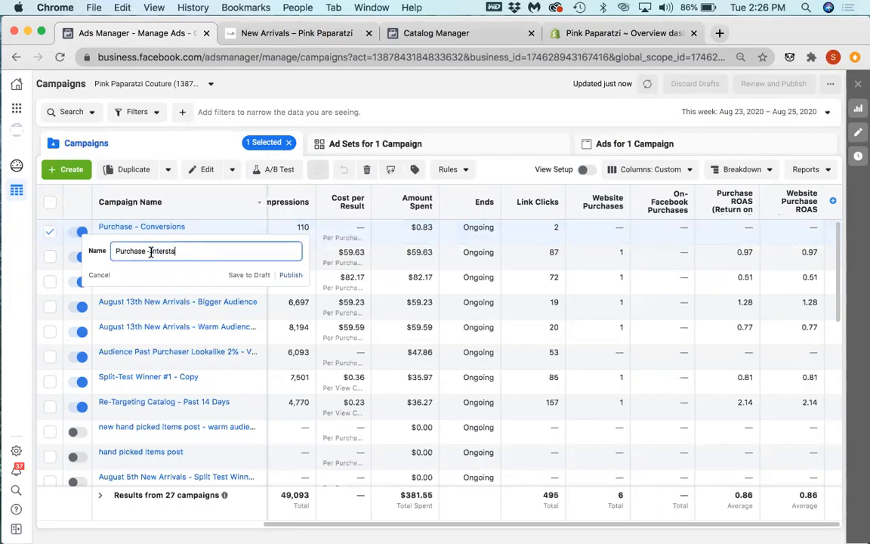
{"action": "left_click", "coordinate": [166, 251]}
{"action": "type", "text": "e"}
{"action": "left_click", "coordinate": [248, 275]}
Step: Duplicate the Women - Fashion Boutique ad set once into a new Conversions campaign named Lookalikes
{"action": "left_click", "coordinate": [387, 143]}
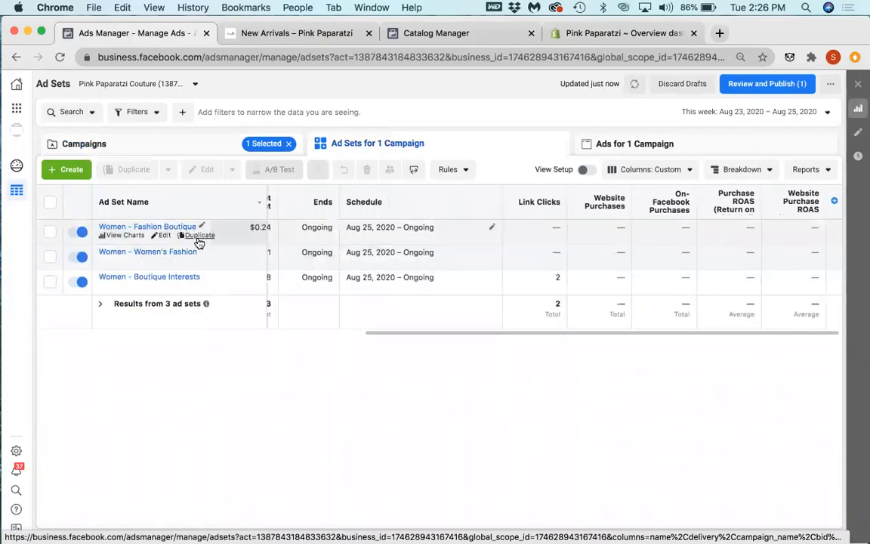
{"action": "left_click", "coordinate": [198, 237]}
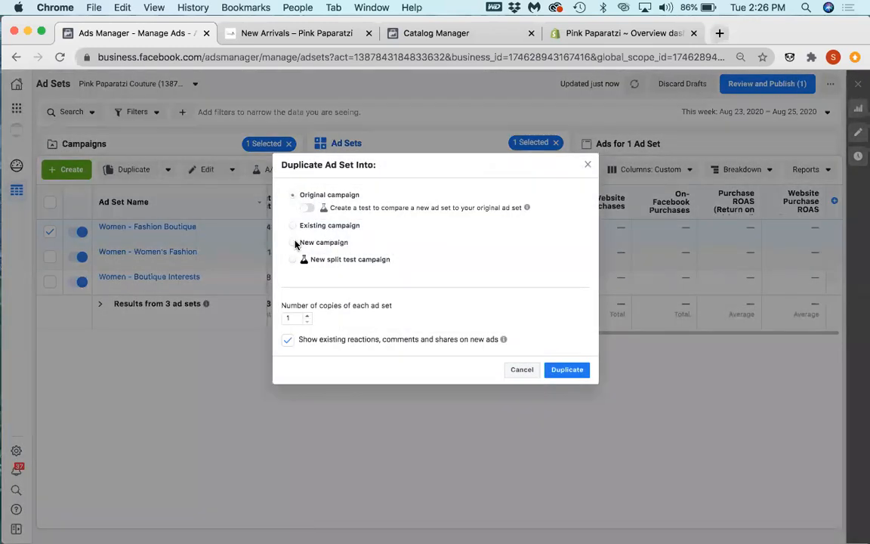
{"action": "left_click", "coordinate": [293, 242]}
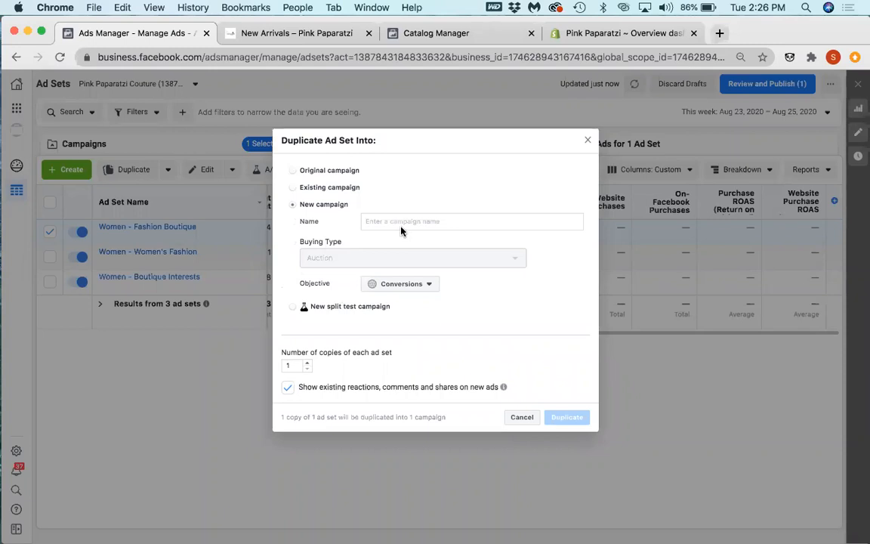
{"action": "type", "text": "Lookalikes"}
{"action": "left_click", "coordinate": [570, 419]}
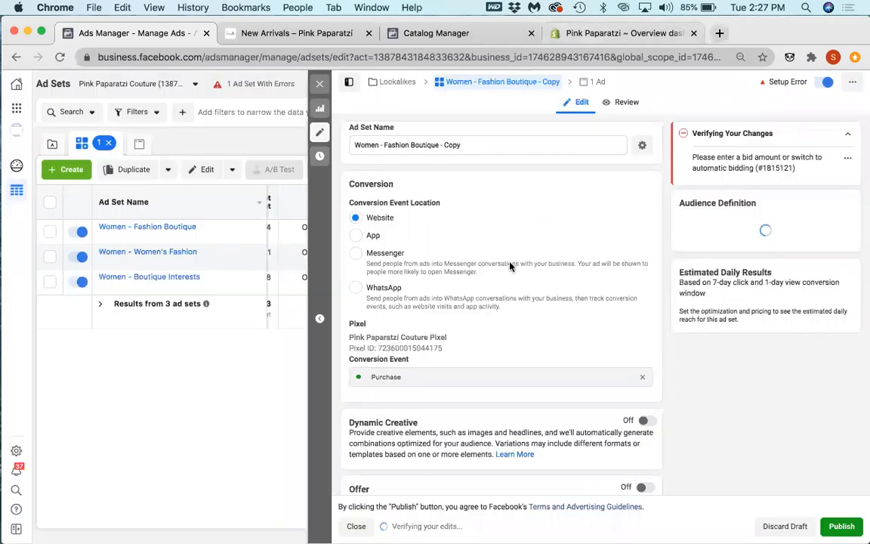
Step: Remove the Fashion Boutique interest from the copied ad set's detailed targeting
{"action": "scroll", "coordinate": [512, 266], "scroll_direction": "down", "scroll_amount": 3}
{"action": "scroll", "coordinate": [511, 264], "scroll_direction": "down", "scroll_amount": 8}
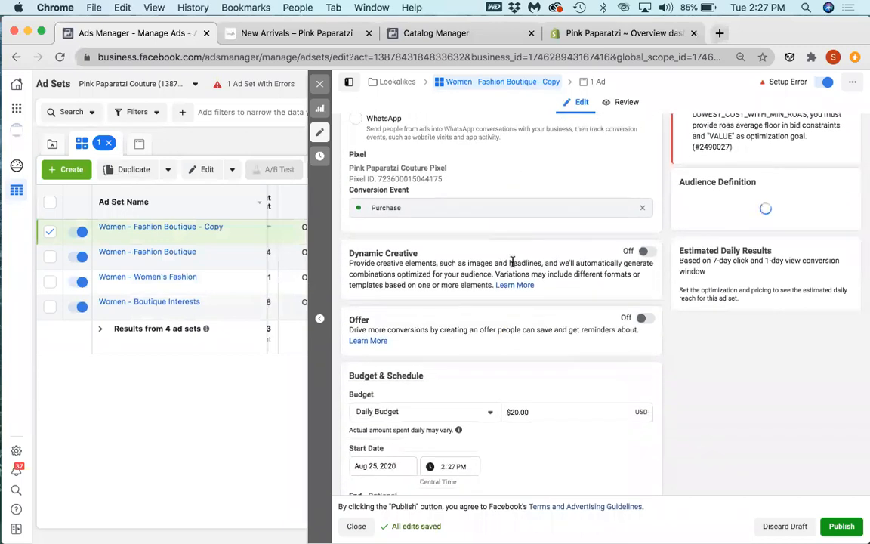
{"action": "scroll", "coordinate": [659, 239], "scroll_direction": "down", "scroll_amount": 3}
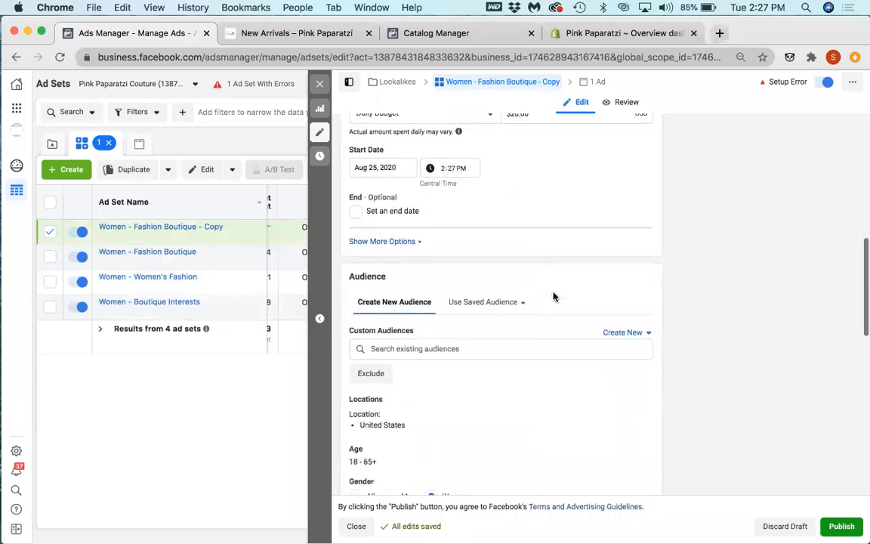
{"action": "scroll", "coordinate": [529, 408], "scroll_direction": "down", "scroll_amount": 1}
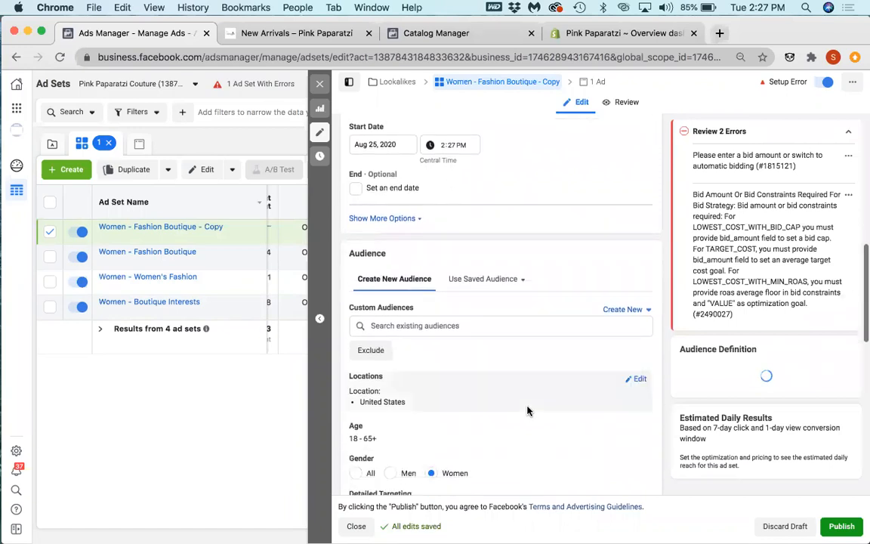
{"action": "scroll", "coordinate": [562, 372], "scroll_direction": "down", "scroll_amount": 1}
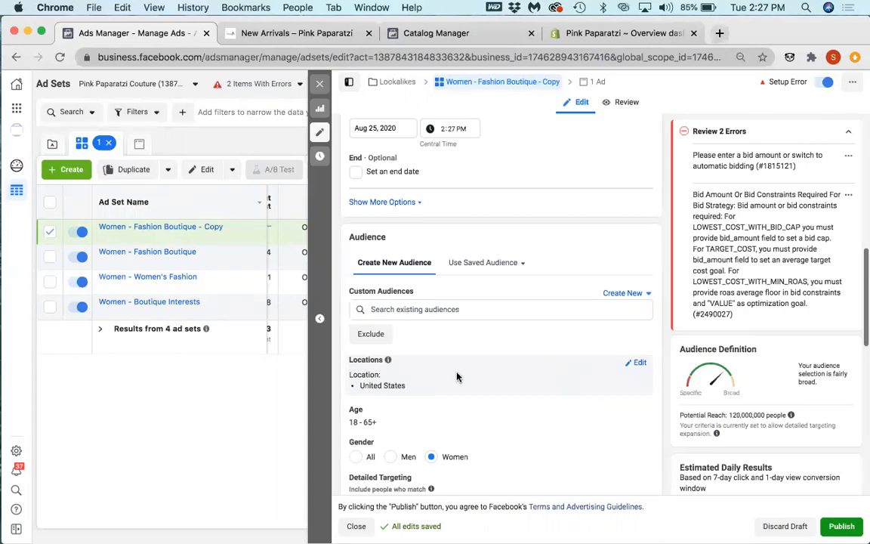
{"action": "scroll", "coordinate": [456, 376], "scroll_direction": "down", "scroll_amount": 3}
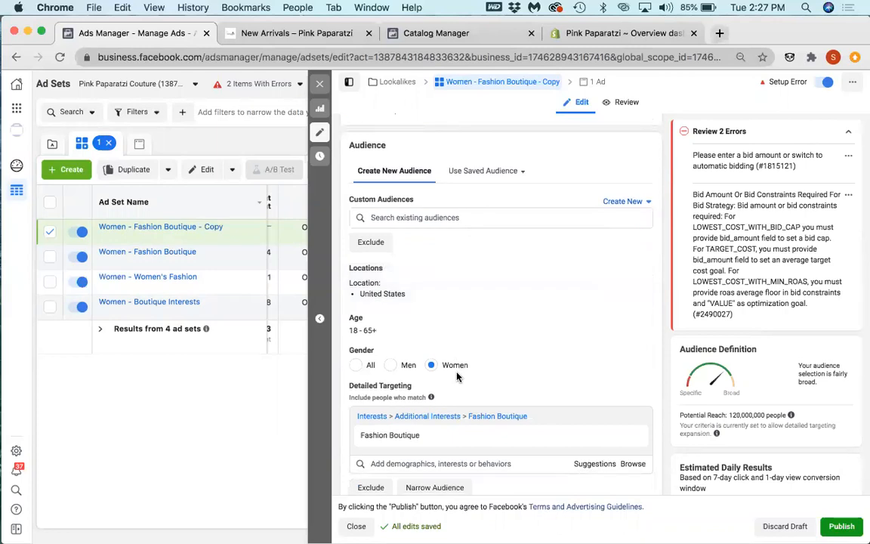
{"action": "mouse_move", "coordinate": [381, 443]}
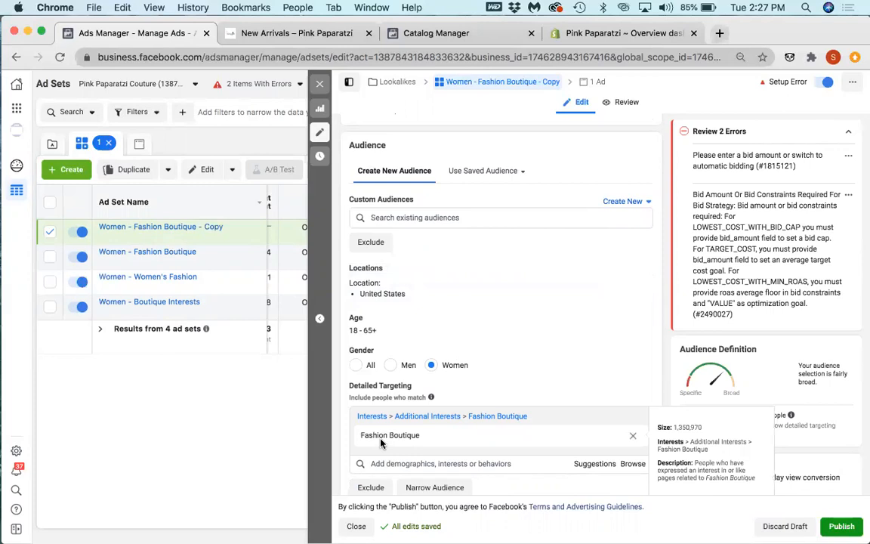
{"action": "left_click", "coordinate": [634, 437]}
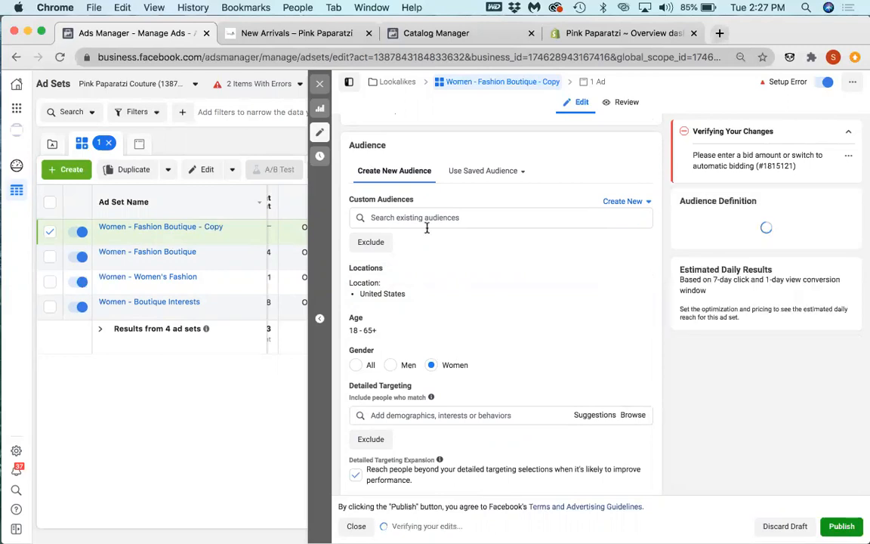
Step: Switch to Shopify and examine the month-to-date dashboard's conversion, order value, top product and sales source reports
{"action": "left_click", "coordinate": [604, 34]}
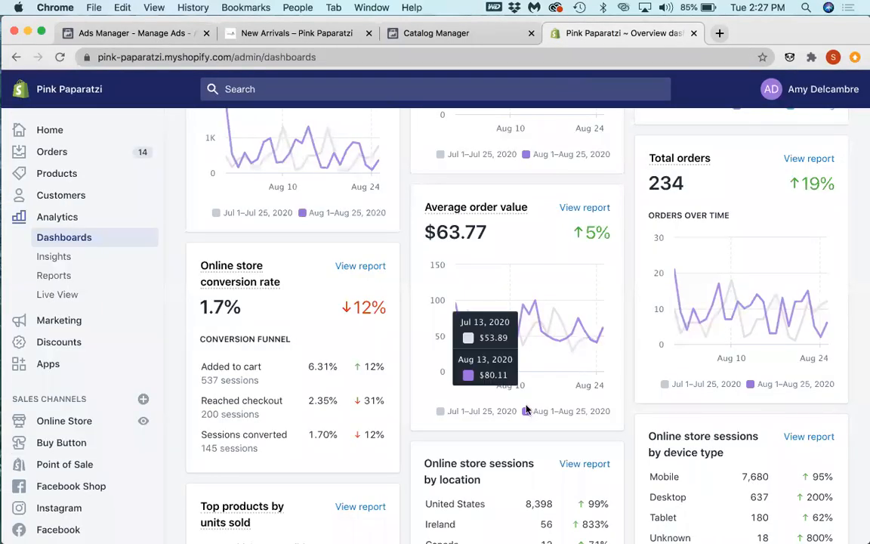
{"action": "scroll", "coordinate": [414, 466], "scroll_direction": "down", "scroll_amount": 5}
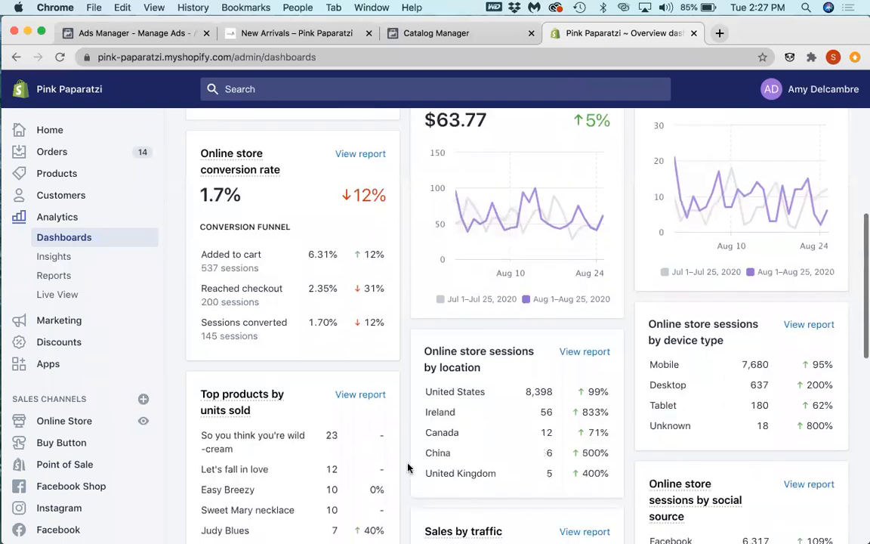
{"action": "scroll", "coordinate": [408, 468], "scroll_direction": "up", "scroll_amount": 12}
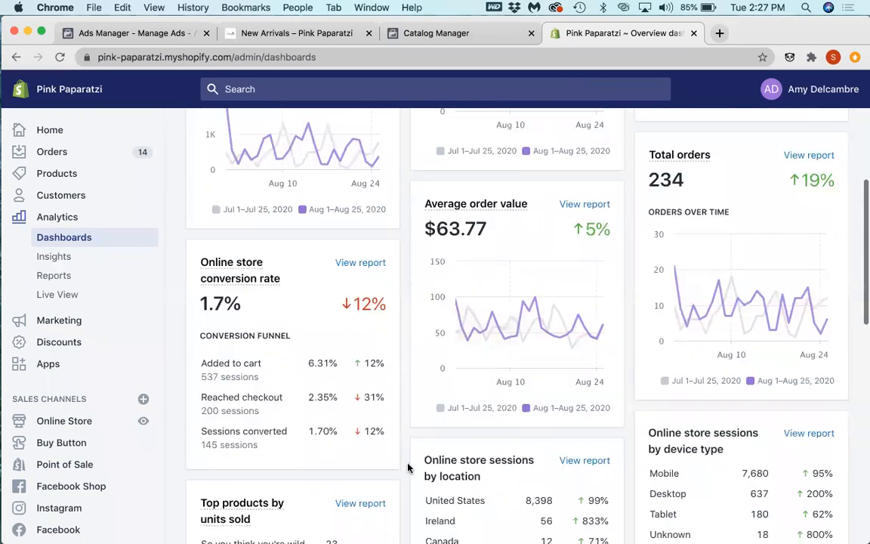
{"action": "scroll", "coordinate": [408, 468], "scroll_direction": "down", "scroll_amount": 9}
{"action": "scroll", "coordinate": [408, 468], "scroll_direction": "down", "scroll_amount": 13}
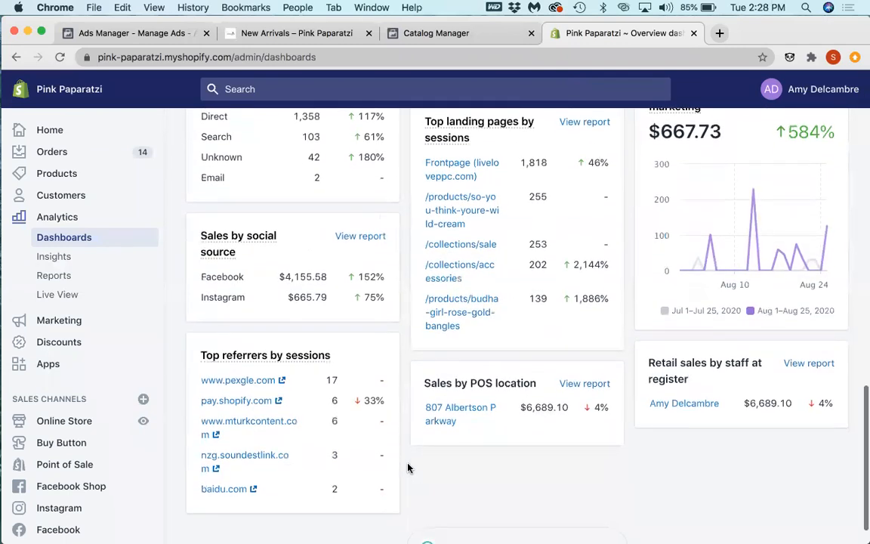
{"action": "scroll", "coordinate": [407, 468], "scroll_direction": "up", "scroll_amount": 10}
{"action": "scroll", "coordinate": [405, 466], "scroll_direction": "up", "scroll_amount": 5}
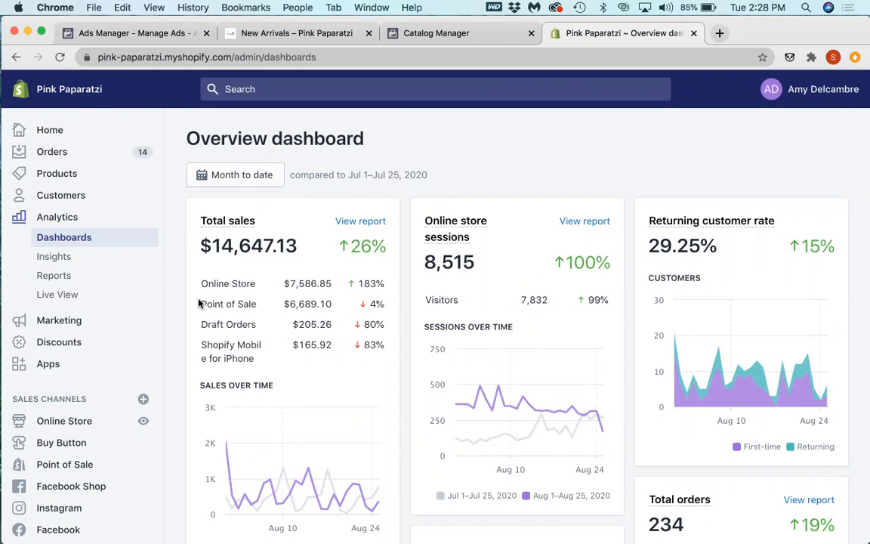
{"action": "left_click", "coordinate": [457, 33]}
Step: Return to Ads Manager and set the copied ad set's gender targeting to All
{"action": "left_click", "coordinate": [157, 34]}
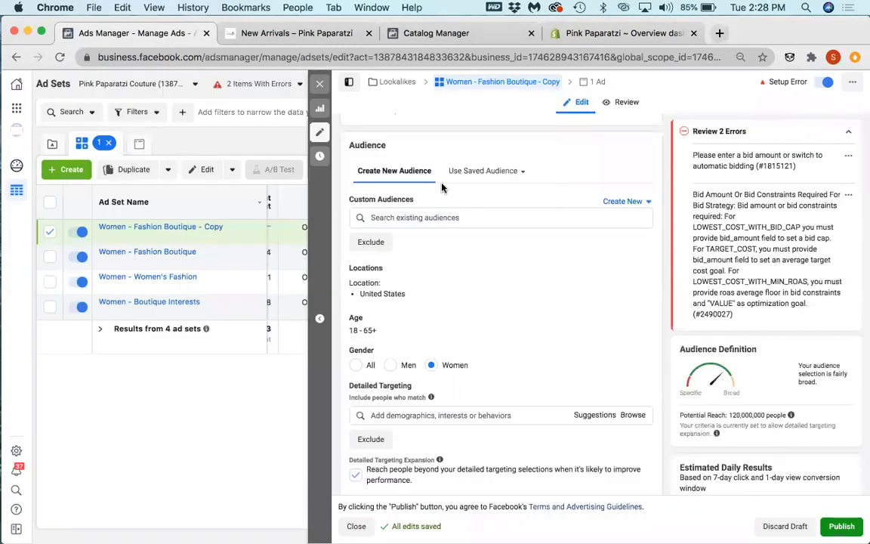
{"action": "left_click", "coordinate": [370, 364]}
{"action": "scroll", "coordinate": [434, 351], "scroll_direction": "down", "scroll_amount": 2}
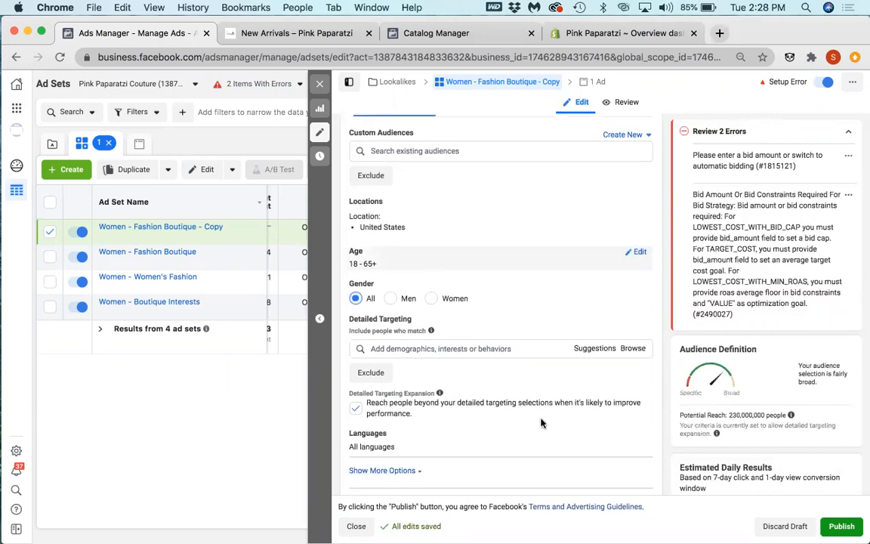
{"action": "left_click", "coordinate": [524, 346]}
Step: Start a website custom audience for the copied ad set from the Pink Paparatzi Couture Pixel, using the Purchase event over 30 days
{"action": "scroll", "coordinate": [512, 249], "scroll_direction": "up", "scroll_amount": 5}
{"action": "left_click", "coordinate": [647, 306]}
{"action": "left_click", "coordinate": [646, 293]}
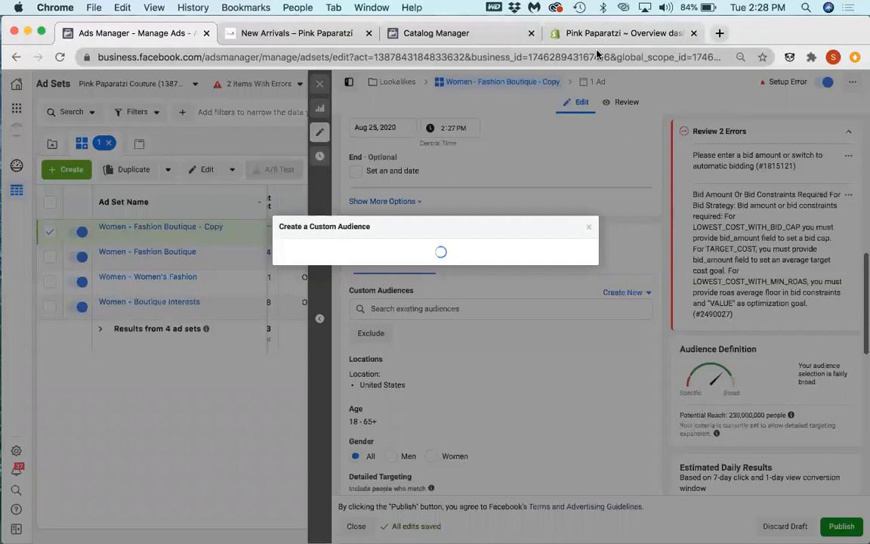
{"action": "left_click", "coordinate": [595, 35]}
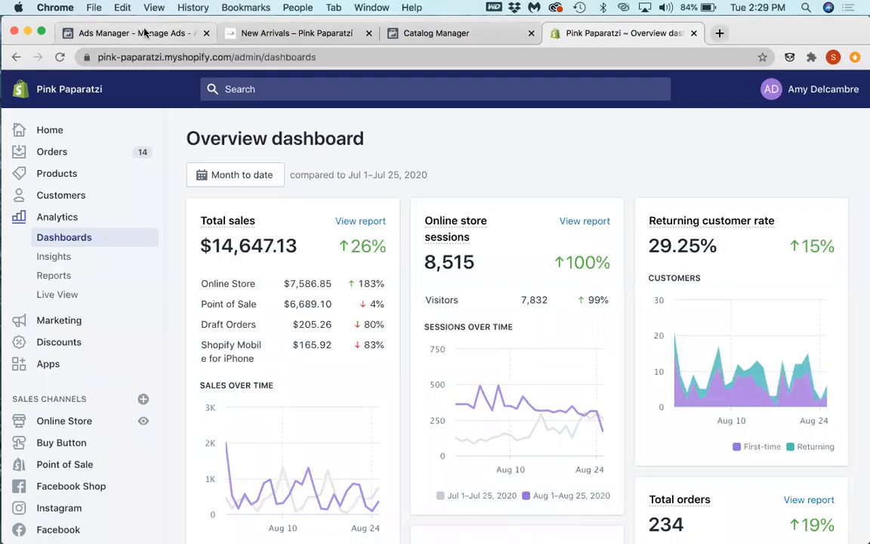
{"action": "left_click", "coordinate": [144, 34]}
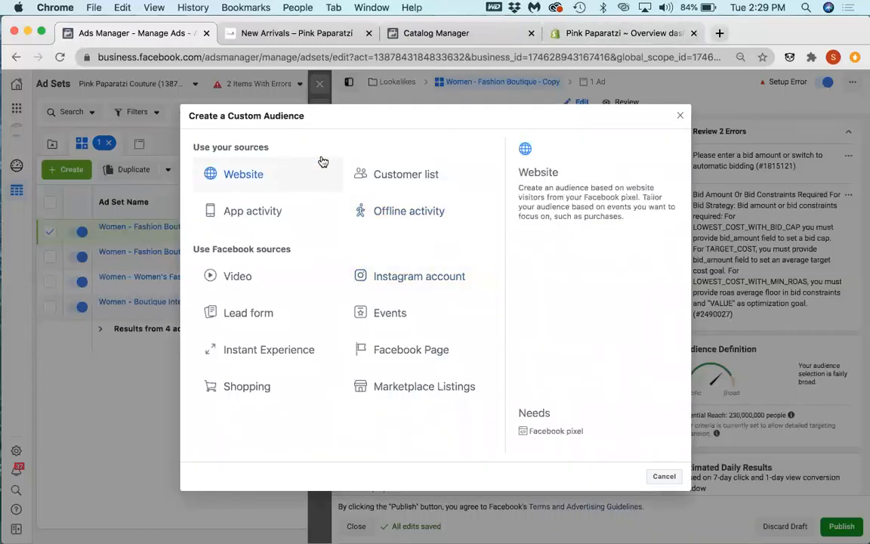
{"action": "left_click", "coordinate": [255, 181]}
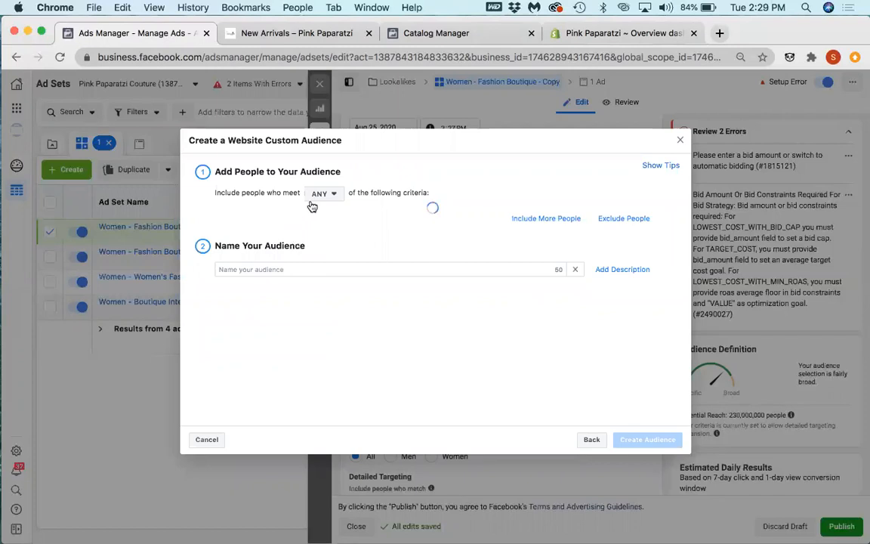
{"action": "left_click", "coordinate": [264, 242]}
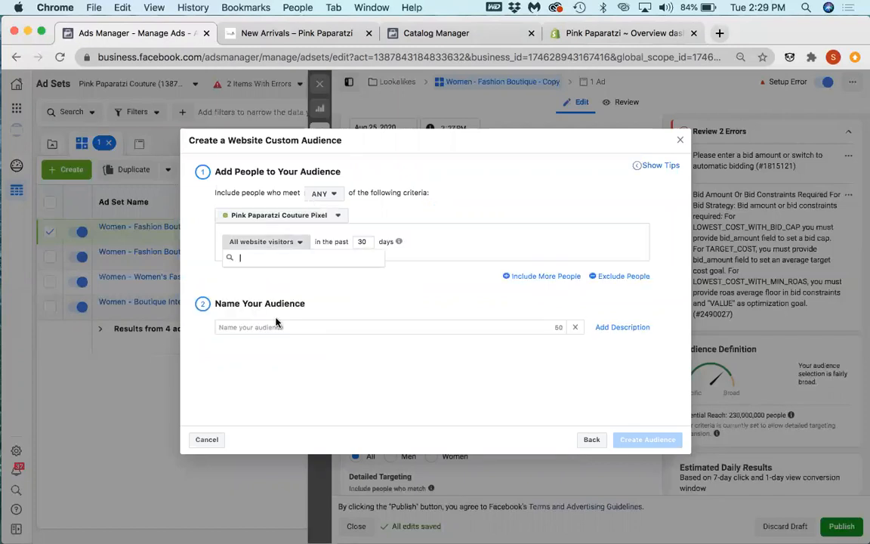
{"action": "scroll", "coordinate": [281, 315], "scroll_direction": "down", "scroll_amount": 2}
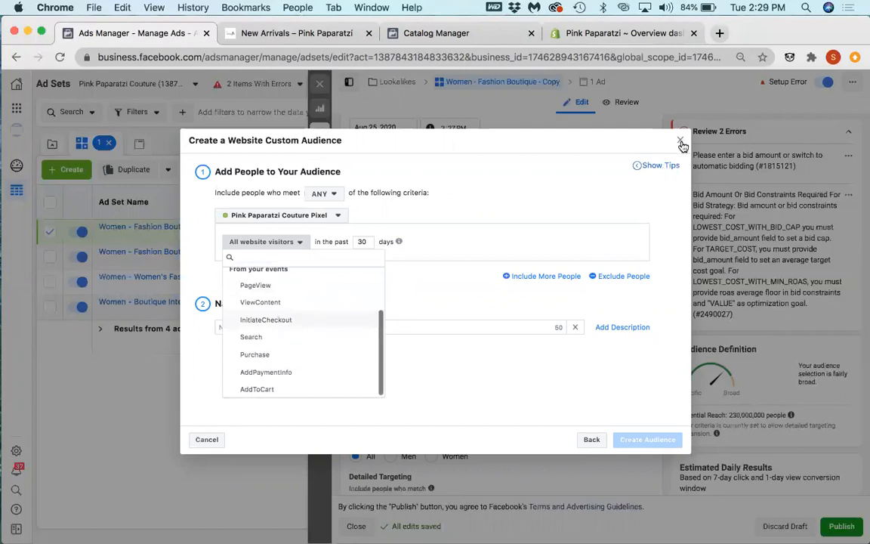
{"action": "left_click", "coordinate": [297, 355]}
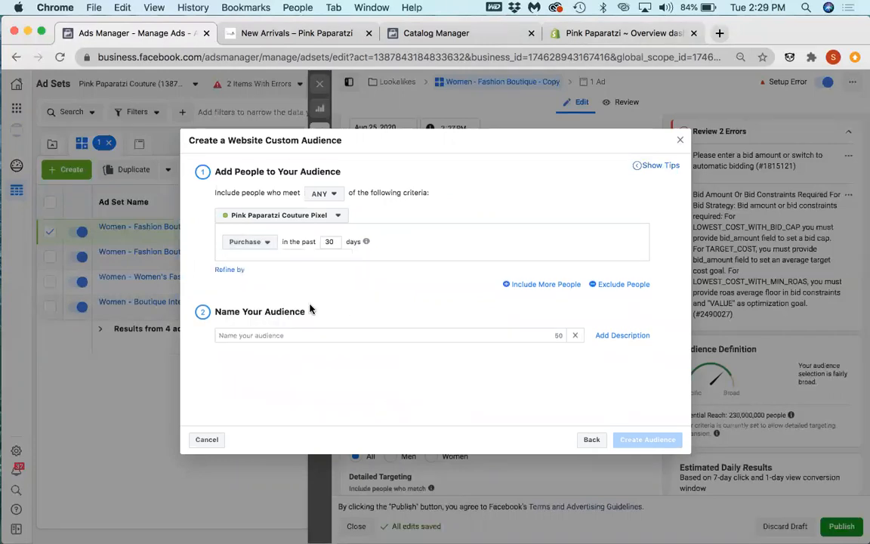
Step: Name the website custom audience Purchase (30d) and create it
{"action": "left_click", "coordinate": [272, 334]}
{"action": "type", "text": "Prchas"}
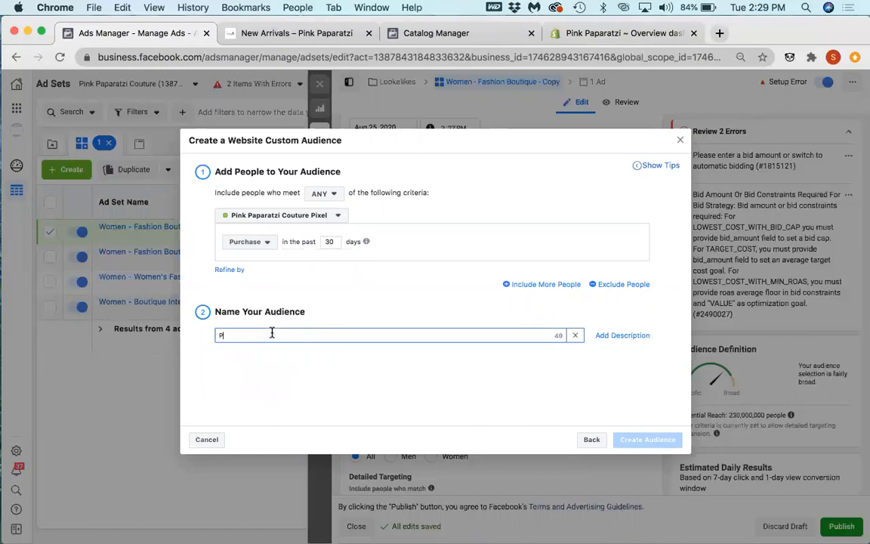
{"action": "key", "text": "BackSpace"}
{"action": "key", "text": "BackSpace"}
{"action": "key", "text": "BackSpace"}
{"action": "key", "text": "BackSpace"}
{"action": "key", "text": "BackSpace"}
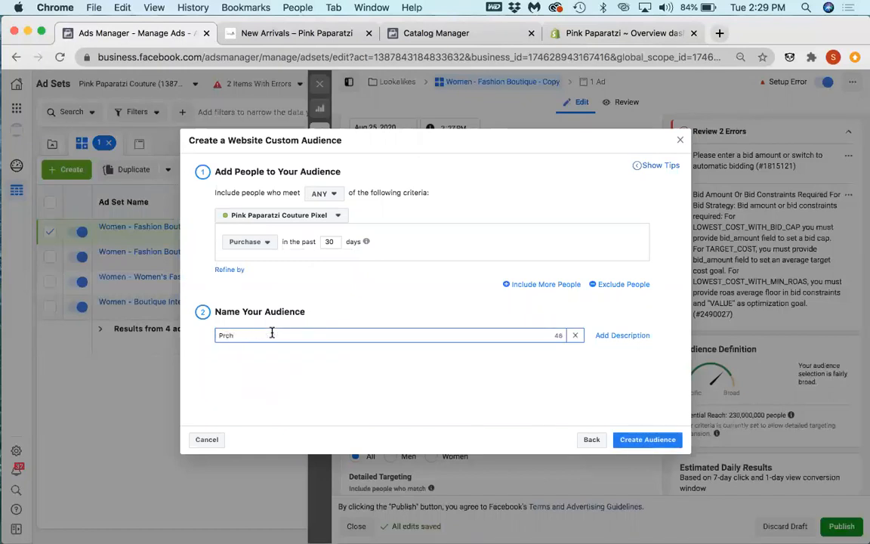
{"action": "type", "text": "urchase"}
{"action": "key", "text": "XF86AudioRaiseVolume"}
{"action": "type", "text": "(30d)"}
{"action": "left_click", "coordinate": [351, 362]}
{"action": "left_click", "coordinate": [636, 439]}
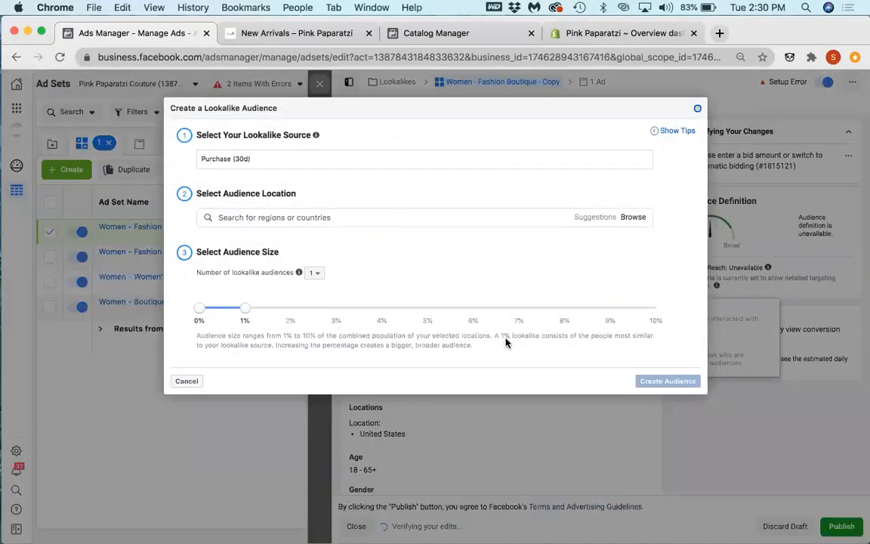
Step: Set the audience location of the Purchase (30d) lookalike to United States
{"action": "left_click", "coordinate": [287, 218]}
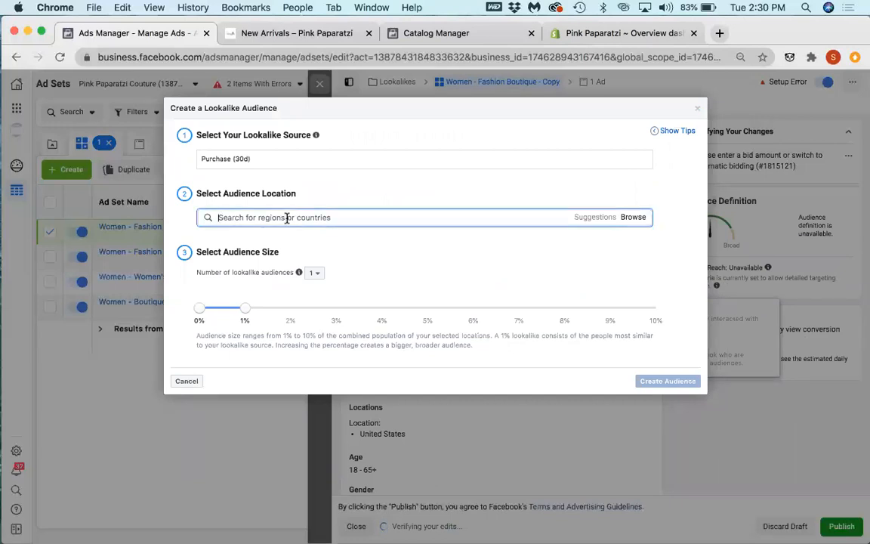
{"action": "type", "text": "united"}
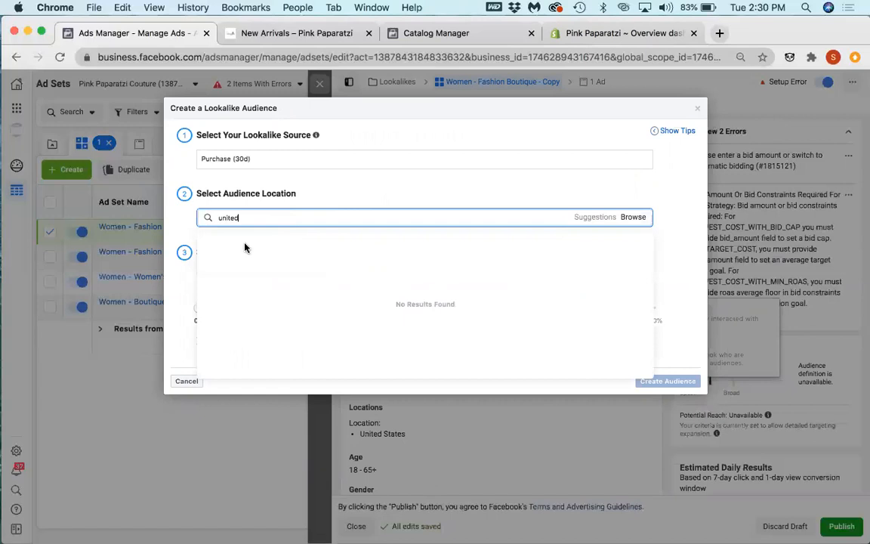
{"action": "left_click", "coordinate": [243, 247]}
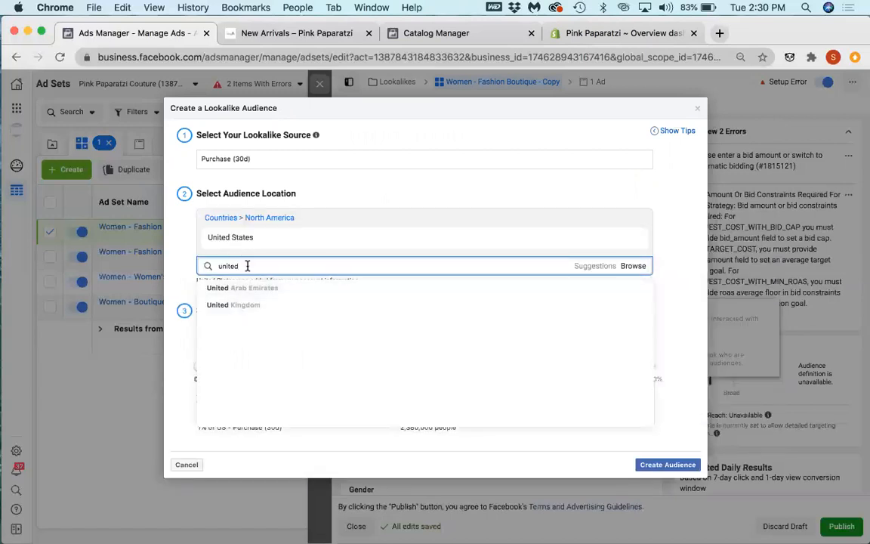
{"action": "key", "text": "BackSpace"}
{"action": "key", "text": "BackSpace"}
{"action": "key", "text": "BackSpace"}
{"action": "key", "text": "BackSpace"}
{"action": "key", "text": "BackSpace"}
{"action": "key", "text": "BackSpace"}
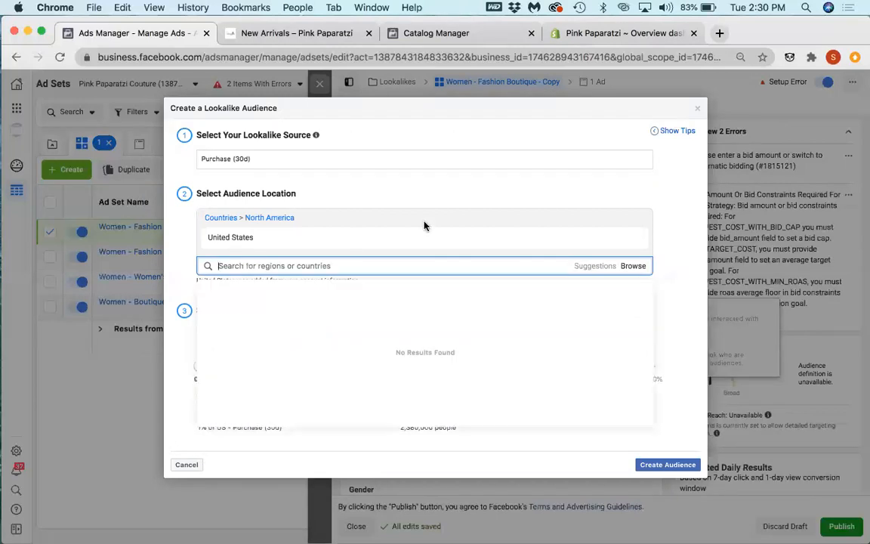
{"action": "left_click", "coordinate": [456, 198]}
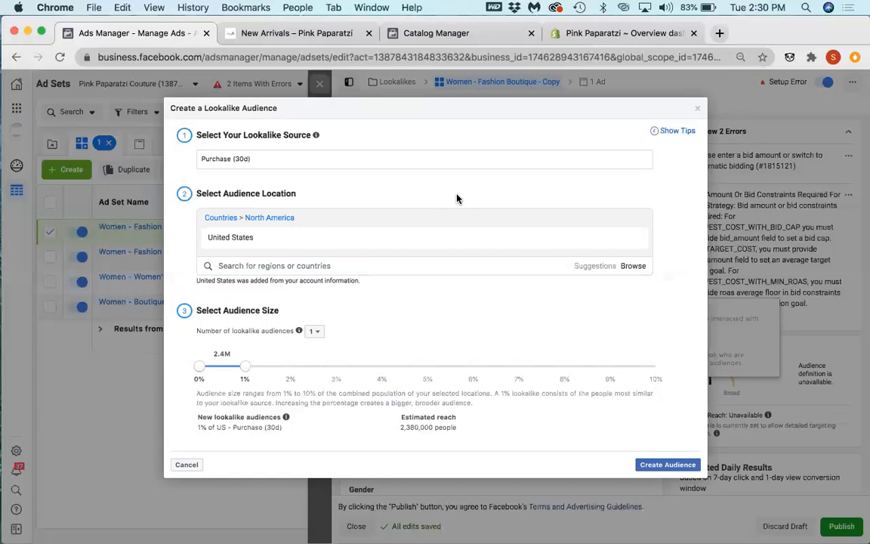
Step: Create a single 1% US lookalike audience from the Purchase (30d) source
{"action": "left_click", "coordinate": [316, 334]}
{"action": "left_click", "coordinate": [317, 345]}
{"action": "left_click", "coordinate": [668, 464]}
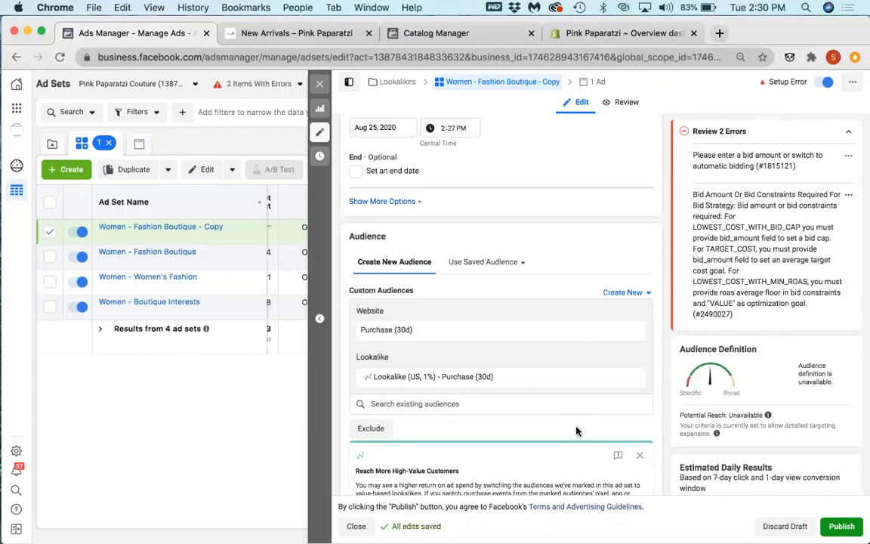
Step: Add an exclusion section to the custom audiences and remove the Purchase (30d) website audience from the included ones
{"action": "scroll", "coordinate": [576, 431], "scroll_direction": "down", "scroll_amount": 1}
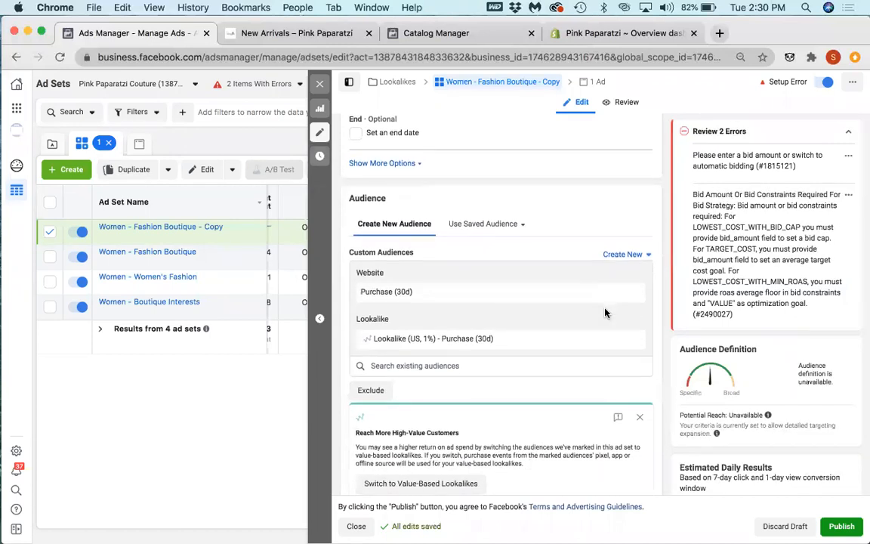
{"action": "left_click", "coordinate": [370, 392]}
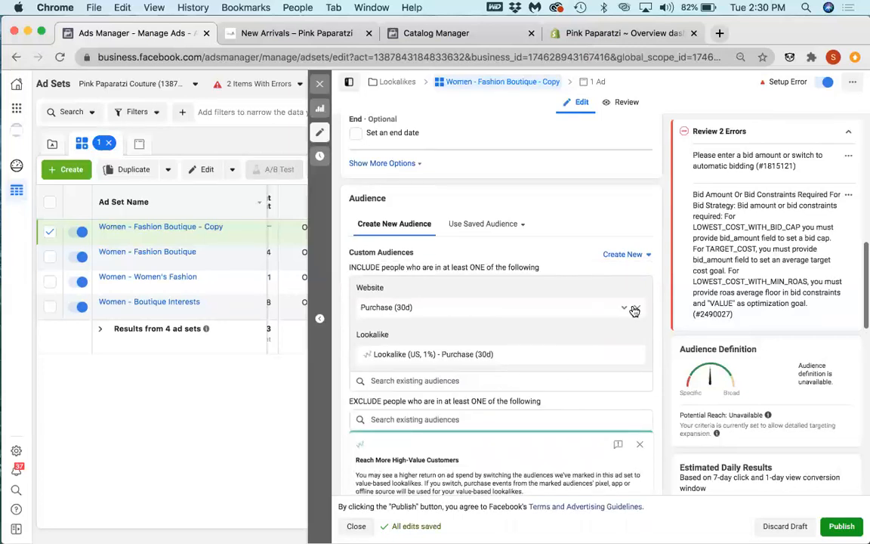
{"action": "left_click", "coordinate": [635, 309]}
{"action": "left_click", "coordinate": [418, 370]}
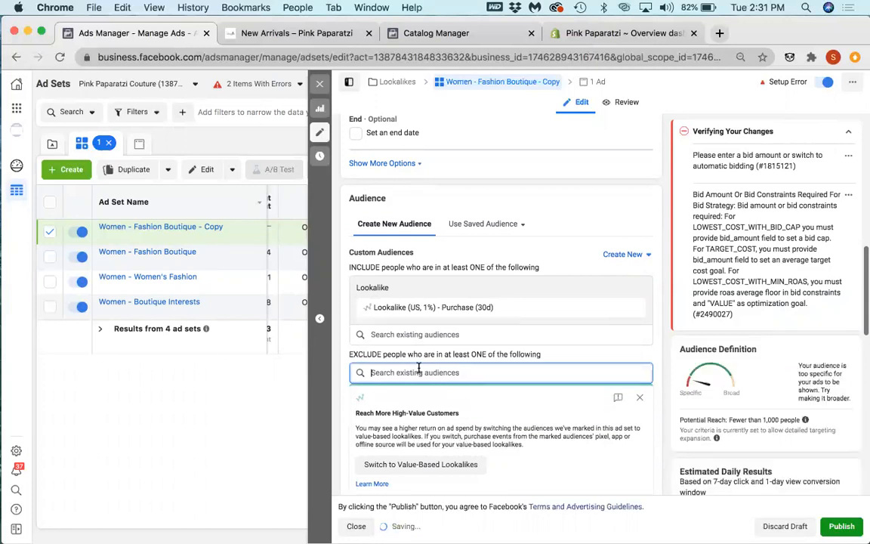
{"action": "type", "text": "exc"}
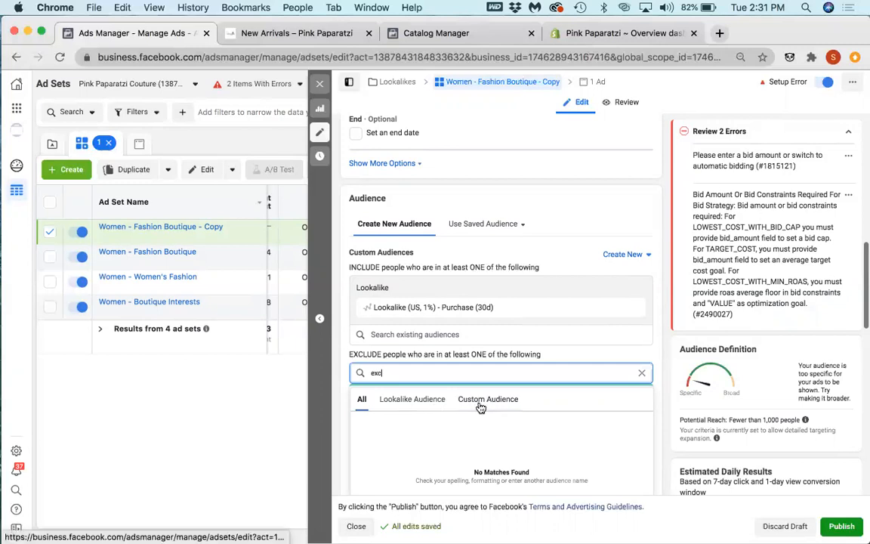
{"action": "left_click", "coordinate": [483, 400]}
{"action": "left_click", "coordinate": [415, 400]}
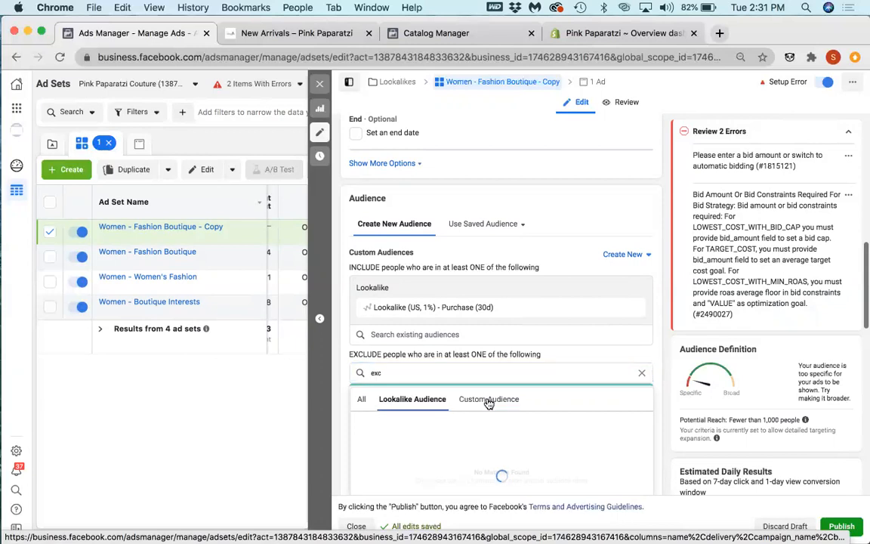
{"action": "left_click", "coordinate": [444, 372]}
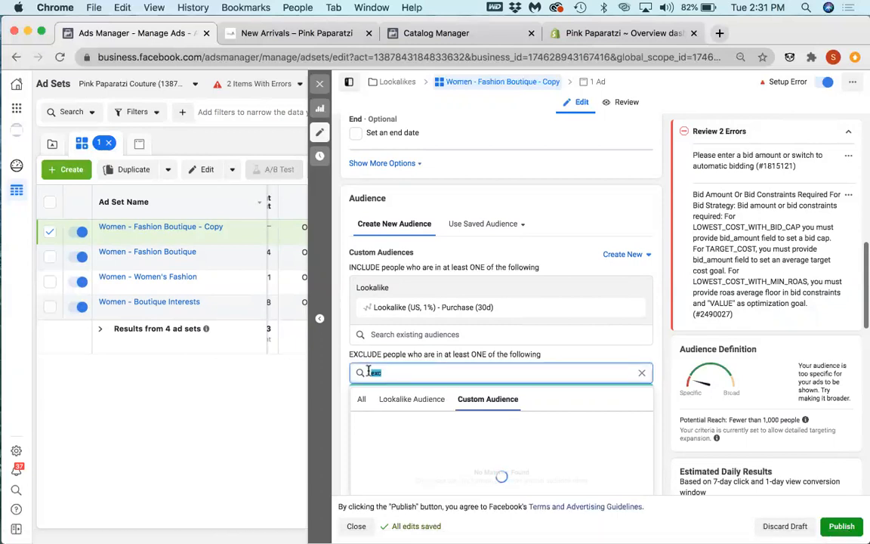
{"action": "key", "text": "Right"}
{"action": "key", "text": "BackSpace"}
{"action": "type", "text": "p"}
{"action": "key", "text": "BackSpace"}
{"action": "key", "text": "BackSpace"}
{"action": "key", "text": "BackSpace"}
{"action": "type", "text": "op"}
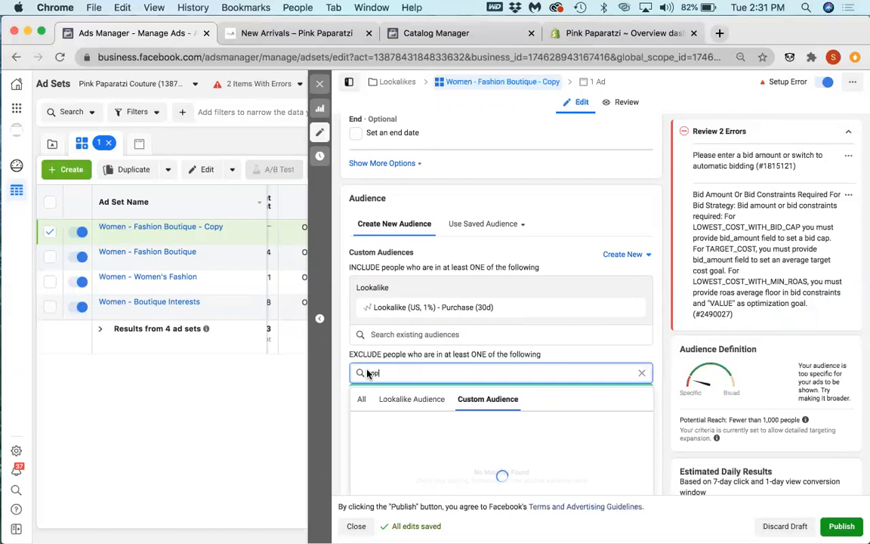
{"action": "key", "text": "BackSpace"}
{"action": "key", "text": "BackSpace"}
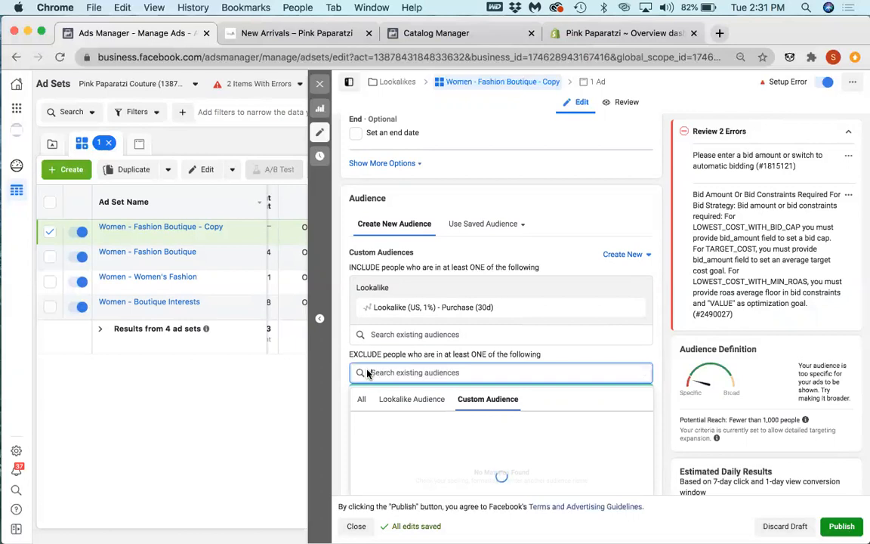
Step: Exclude the Purchase (30d) website custom audience from the ad set's targeting
{"action": "type", "text": "purchase"}
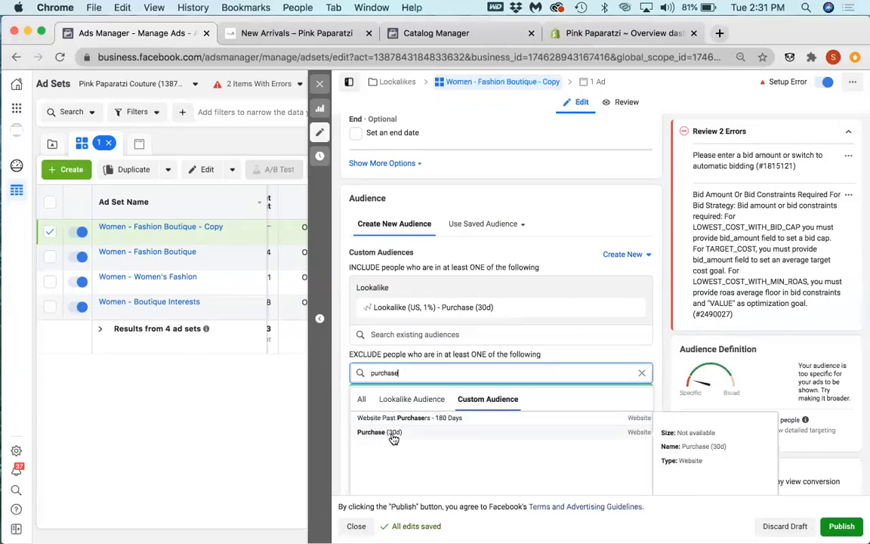
{"action": "left_click", "coordinate": [392, 434]}
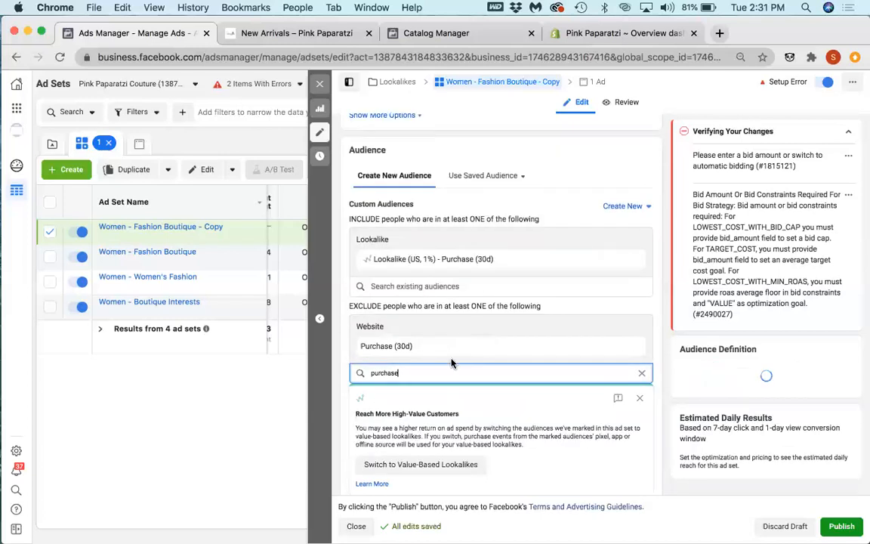
{"action": "left_click", "coordinate": [641, 372]}
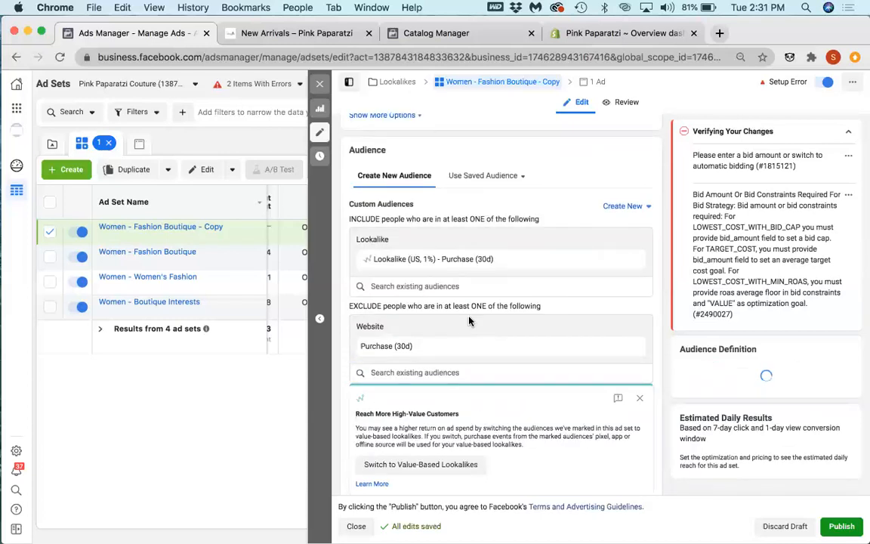
{"action": "scroll", "coordinate": [468, 321], "scroll_direction": "down", "scroll_amount": 4}
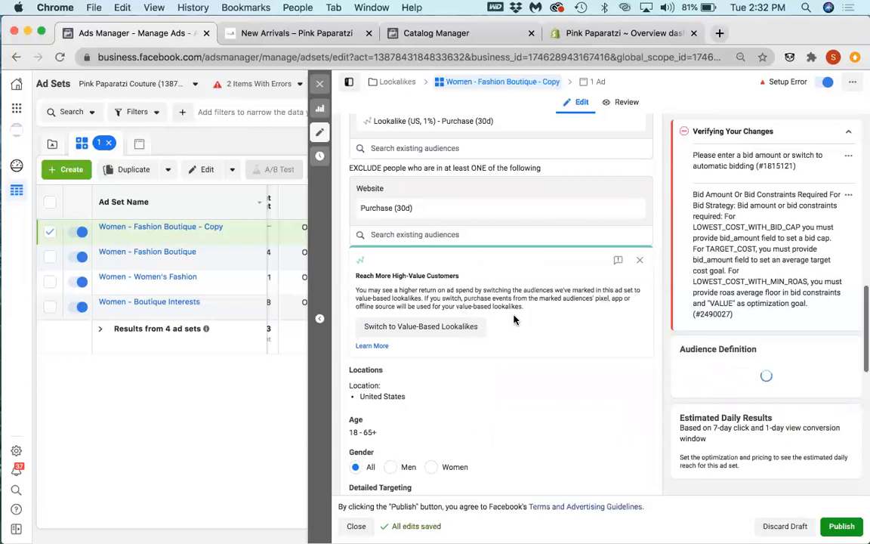
{"action": "scroll", "coordinate": [506, 322], "scroll_direction": "down", "scroll_amount": 4}
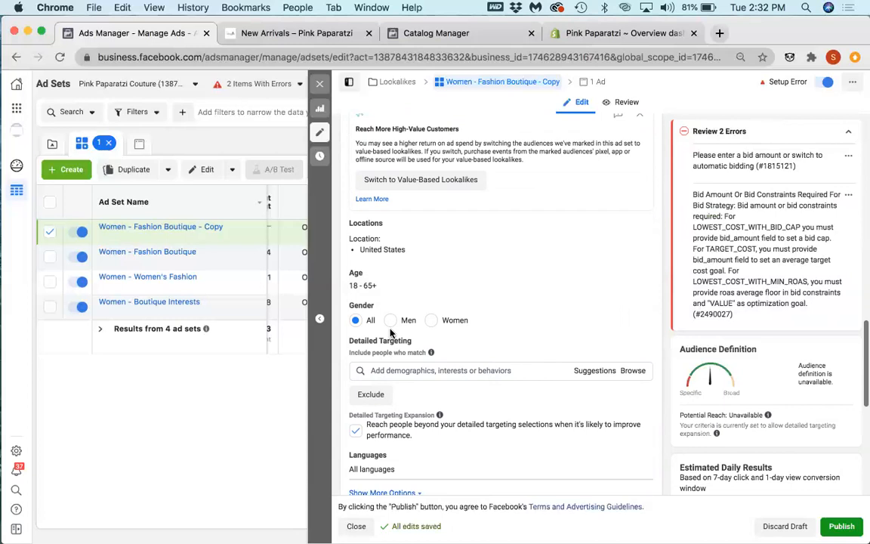
{"action": "left_click", "coordinate": [583, 373]}
{"action": "scroll", "coordinate": [540, 358], "scroll_direction": "down", "scroll_amount": 1}
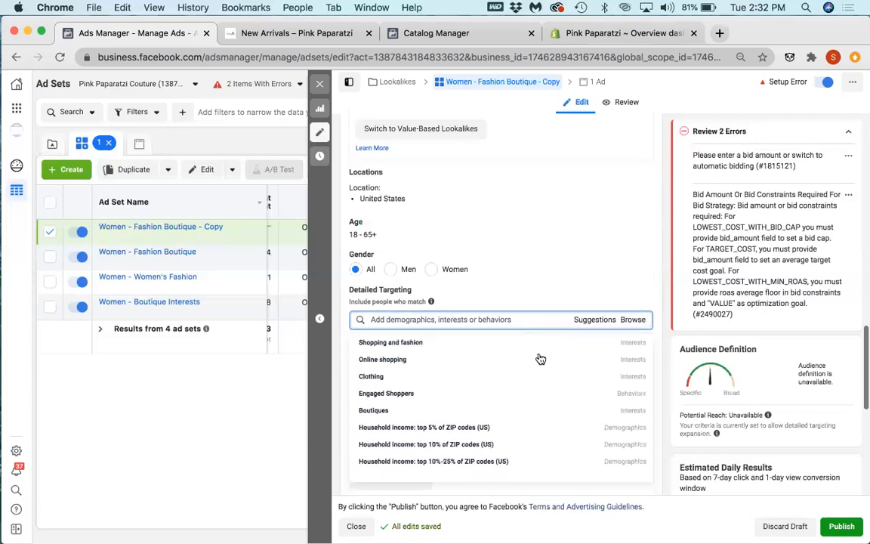
{"action": "left_click", "coordinate": [592, 261]}
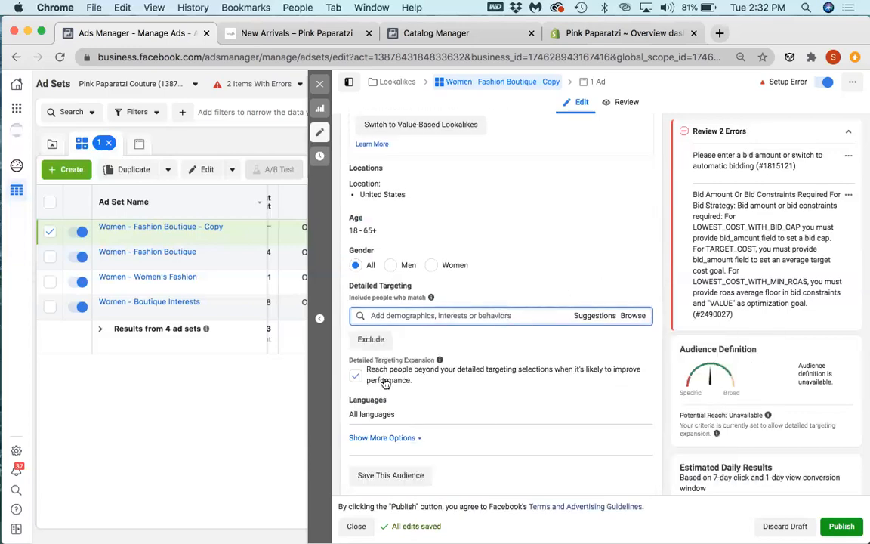
Step: Enter a cost control of $1.00 under the ad set's Optimization & Delivery settings and clear it again
{"action": "scroll", "coordinate": [362, 381], "scroll_direction": "down", "scroll_amount": 8}
{"action": "scroll", "coordinate": [364, 385], "scroll_direction": "down", "scroll_amount": 1}
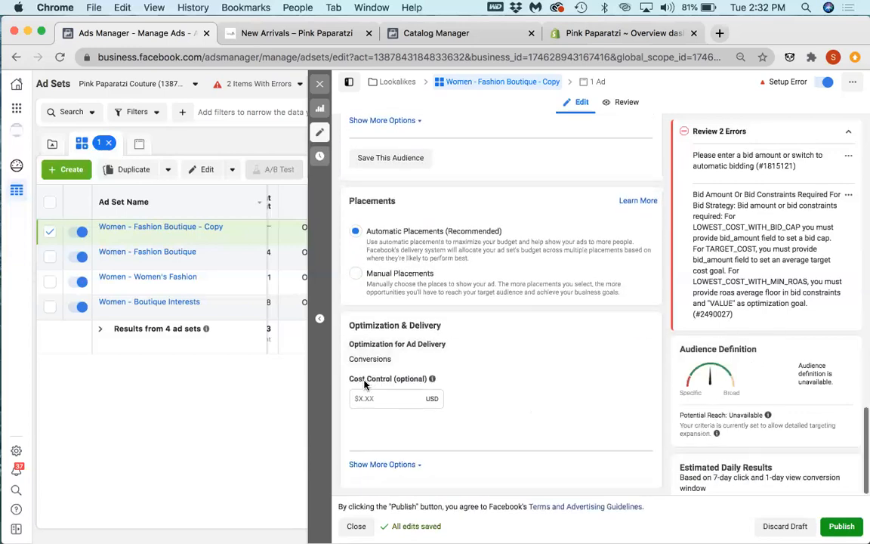
{"action": "left_click", "coordinate": [364, 398]}
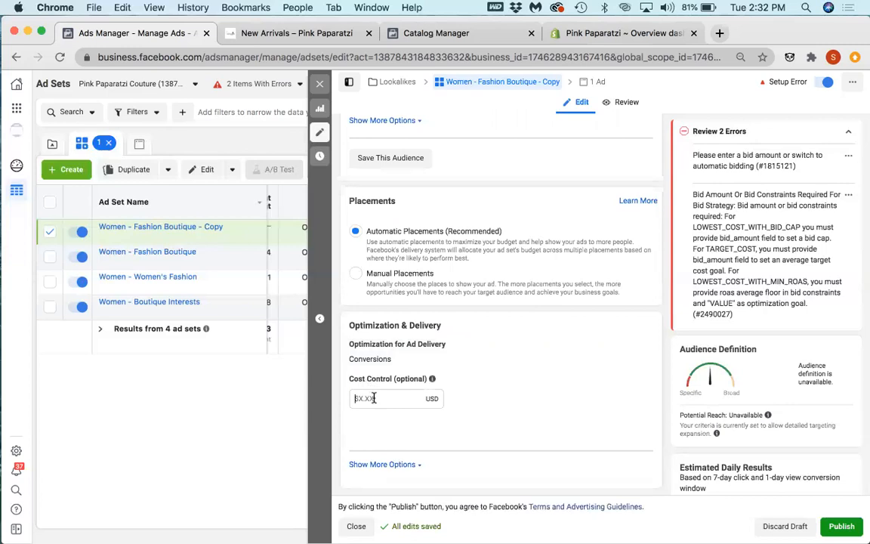
{"action": "type", "text": "1"}
{"action": "left_click", "coordinate": [372, 487]}
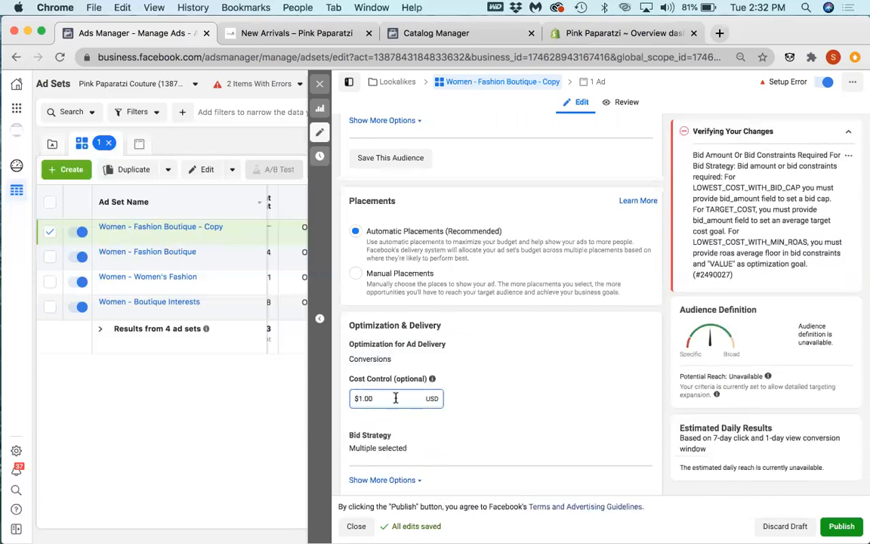
{"action": "left_click_drag", "start_coordinate": [376, 399], "coordinate": [317, 395]}
{"action": "key", "text": "BackSpace"}
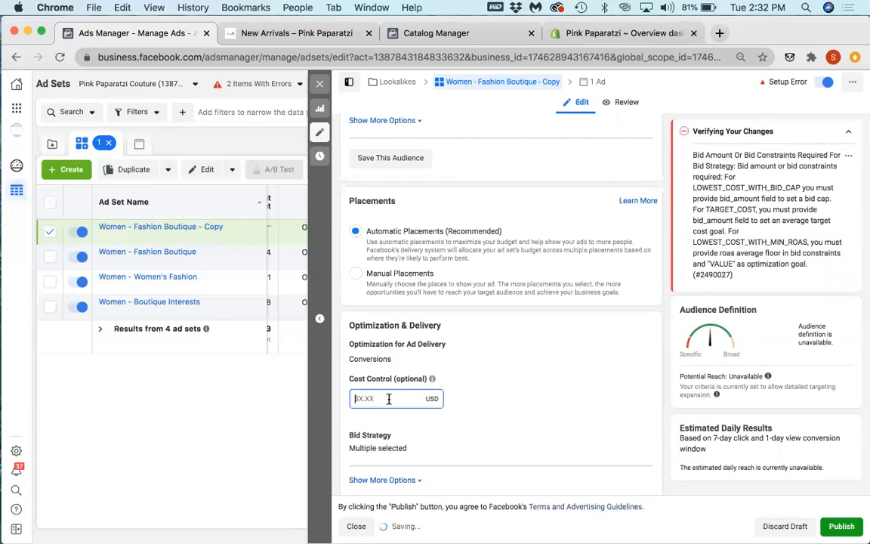
Step: Set the Women - Fashion Boutique - Copy ad set's daily budget to $10.00
{"action": "left_click", "coordinate": [514, 387]}
{"action": "scroll", "coordinate": [514, 385], "scroll_direction": "up", "scroll_amount": 2}
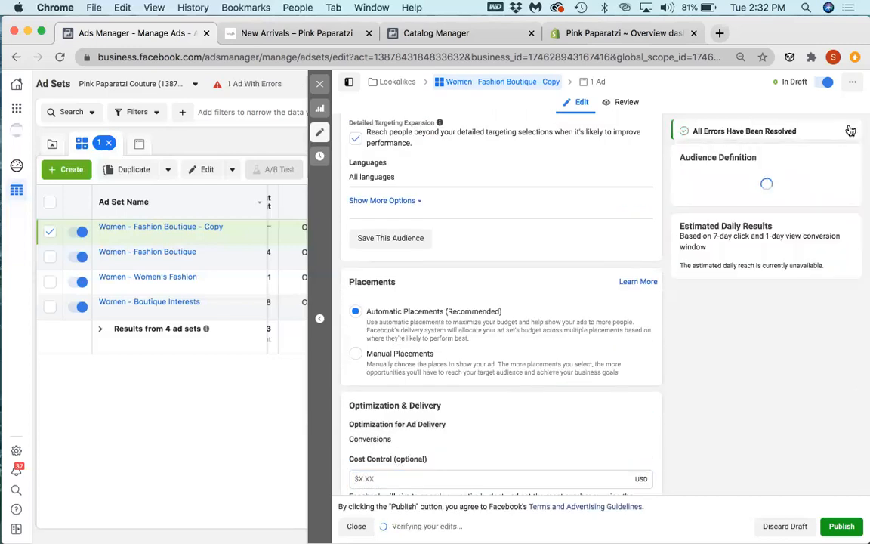
{"action": "scroll", "coordinate": [507, 303], "scroll_direction": "up", "scroll_amount": 15}
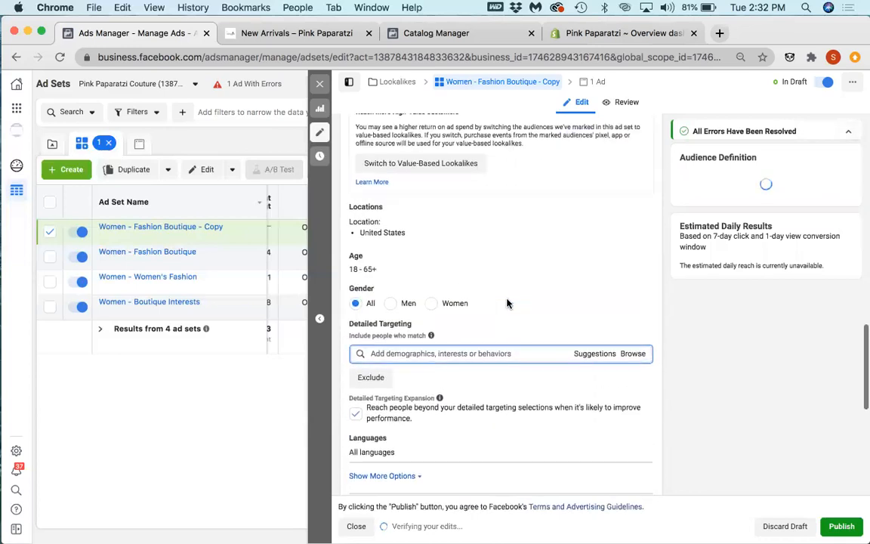
{"action": "scroll", "coordinate": [507, 303], "scroll_direction": "up", "scroll_amount": 12}
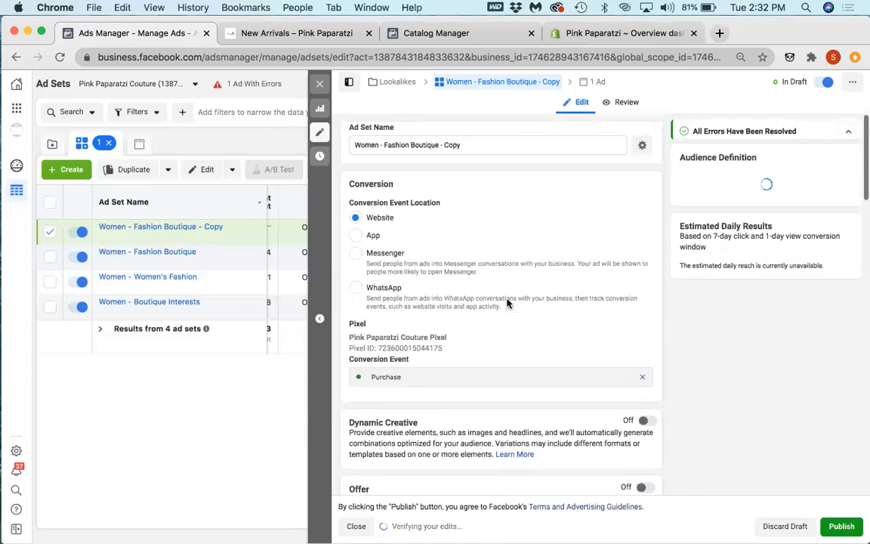
{"action": "scroll", "coordinate": [483, 387], "scroll_direction": "down", "scroll_amount": 1}
{"action": "scroll", "coordinate": [483, 385], "scroll_direction": "down", "scroll_amount": 7}
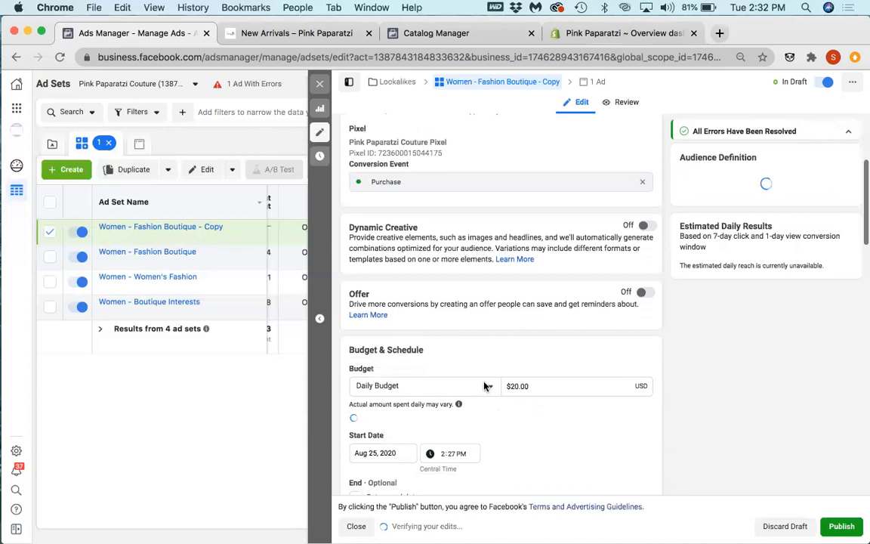
{"action": "scroll", "coordinate": [483, 381], "scroll_direction": "down", "scroll_amount": 3}
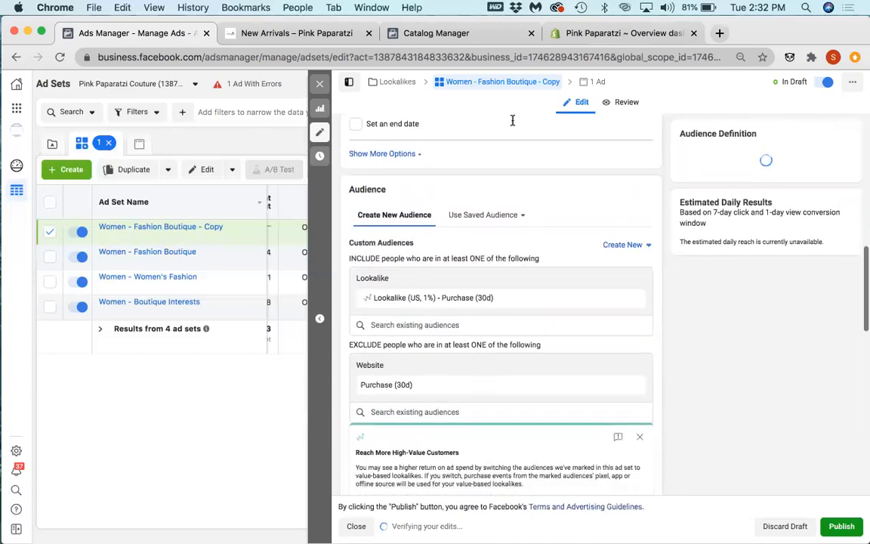
{"action": "scroll", "coordinate": [509, 142], "scroll_direction": "up", "scroll_amount": 2}
{"action": "scroll", "coordinate": [509, 141], "scroll_direction": "up", "scroll_amount": 2}
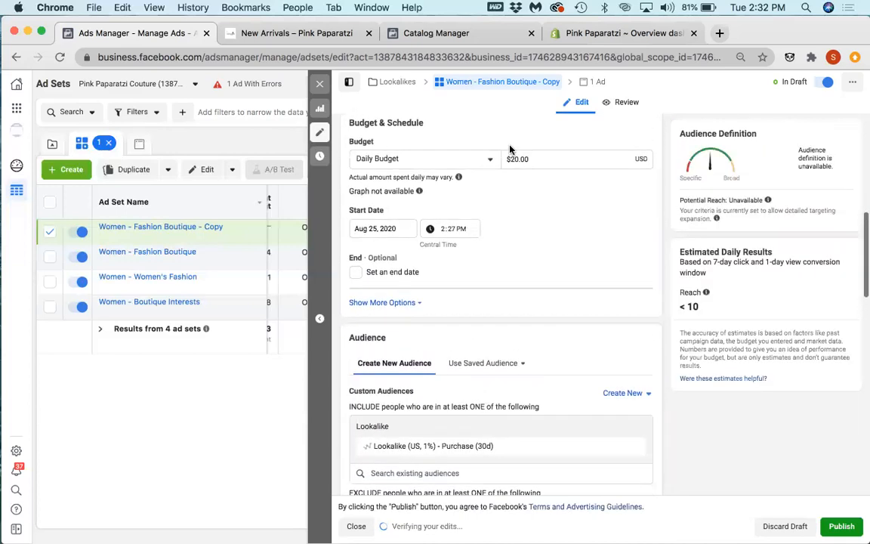
{"action": "left_click", "coordinate": [515, 159]}
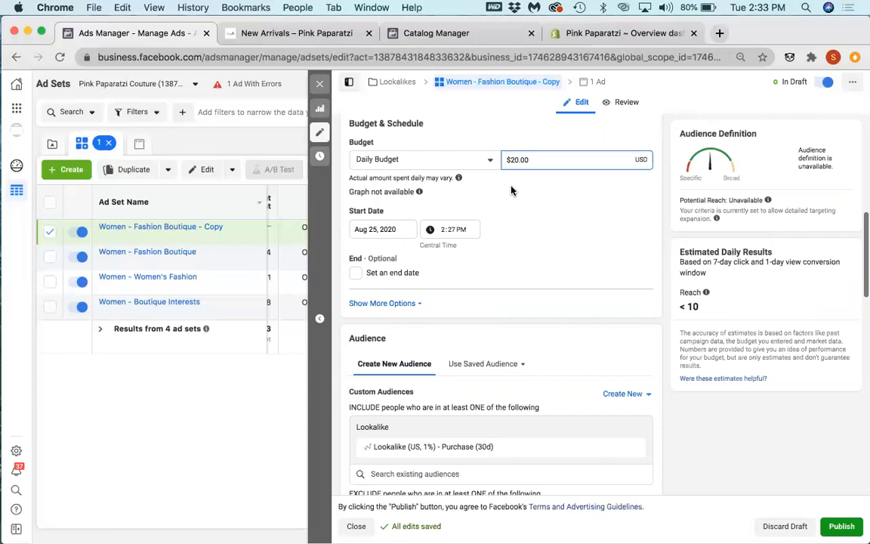
{"action": "left_click", "coordinate": [545, 262]}
{"action": "scroll", "coordinate": [448, 454], "scroll_direction": "down", "scroll_amount": 2}
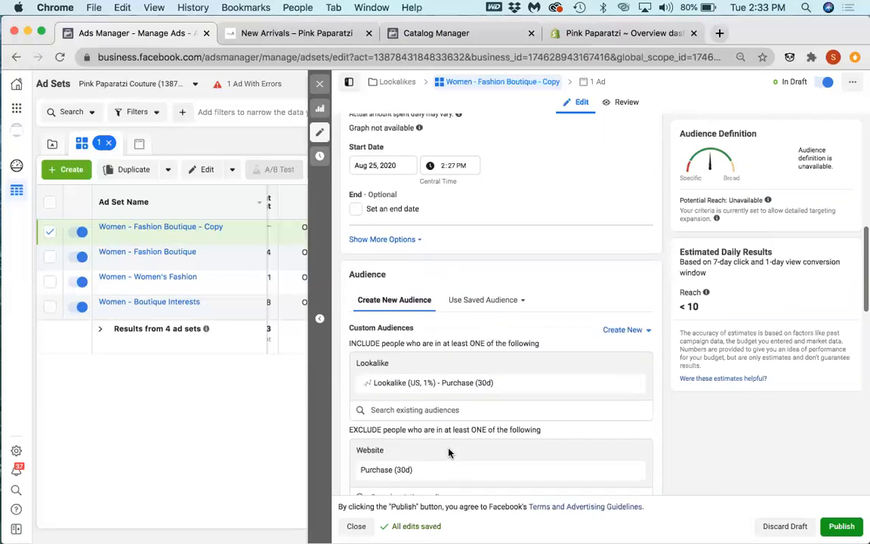
Step: Copy the included lookalike audience's name and rename the ad set as Lookalike (US, 1%) - Purchase (30d)
{"action": "left_click_drag", "start_coordinate": [502, 382], "coordinate": [370, 385]}
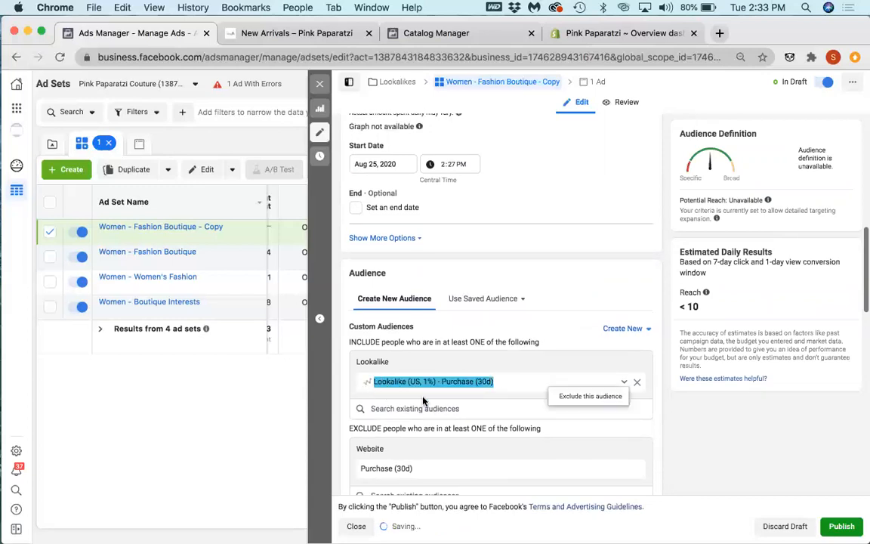
{"action": "right_click", "coordinate": [383, 385]}
{"action": "left_click", "coordinate": [410, 410]}
{"action": "scroll", "coordinate": [480, 214], "scroll_direction": "up", "scroll_amount": 10}
{"action": "left_click_drag", "start_coordinate": [461, 145], "coordinate": [350, 148]}
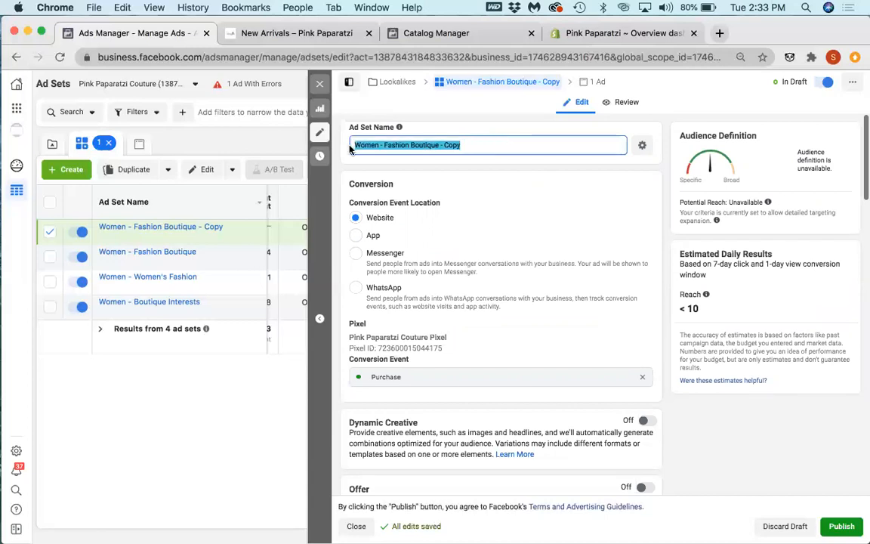
{"action": "key", "text": "super+v"}
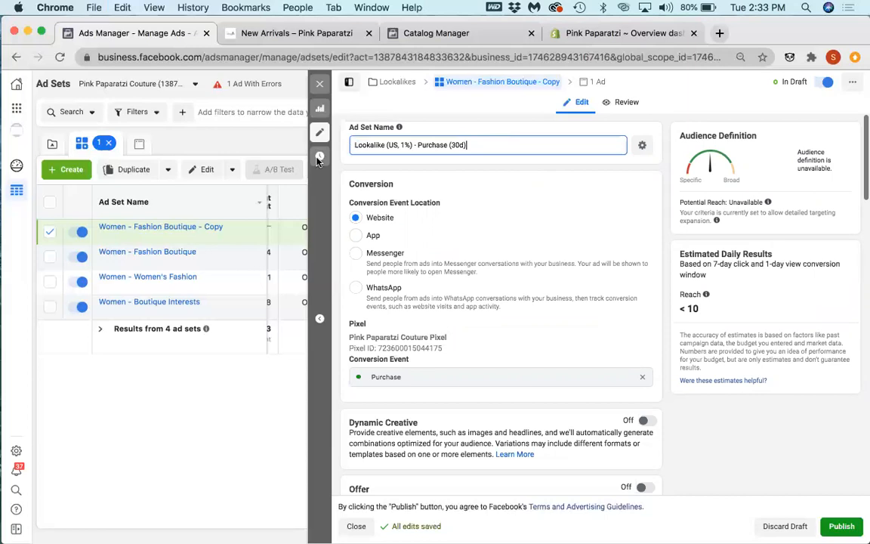
Step: Close the ad set editor without publishing the draft and stop the publish reminder from showing again
{"action": "left_click", "coordinate": [321, 91]}
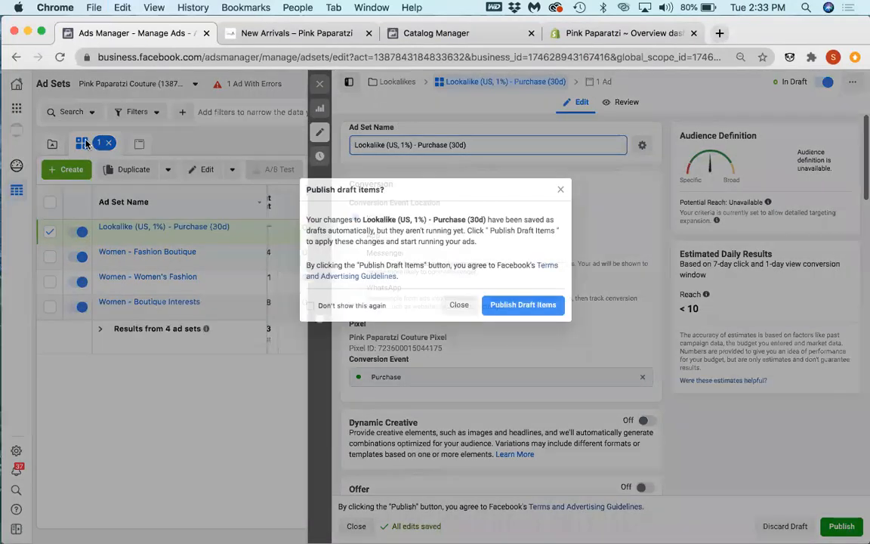
{"action": "left_click", "coordinate": [340, 305]}
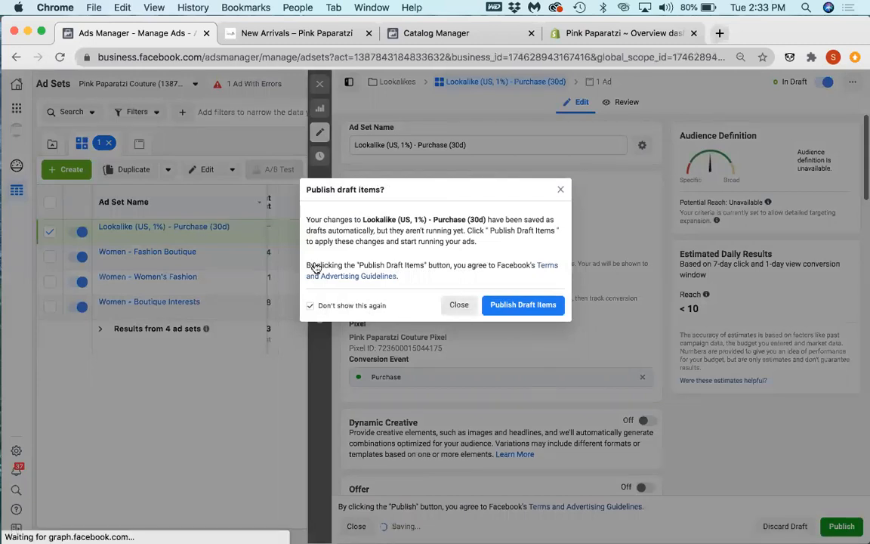
{"action": "left_click", "coordinate": [451, 305]}
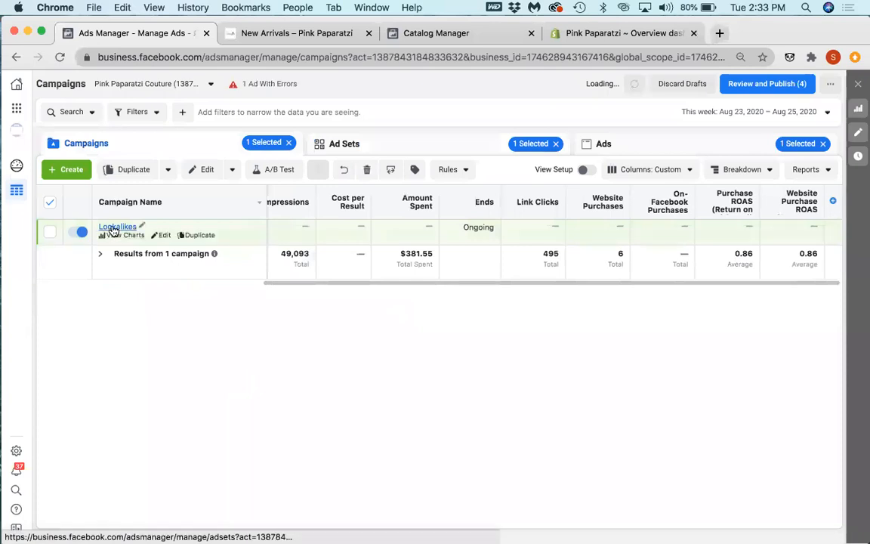
Step: Check the ad set and the ad inside the Lookalikes campaign, and return to the campaign list
{"action": "left_click", "coordinate": [113, 227]}
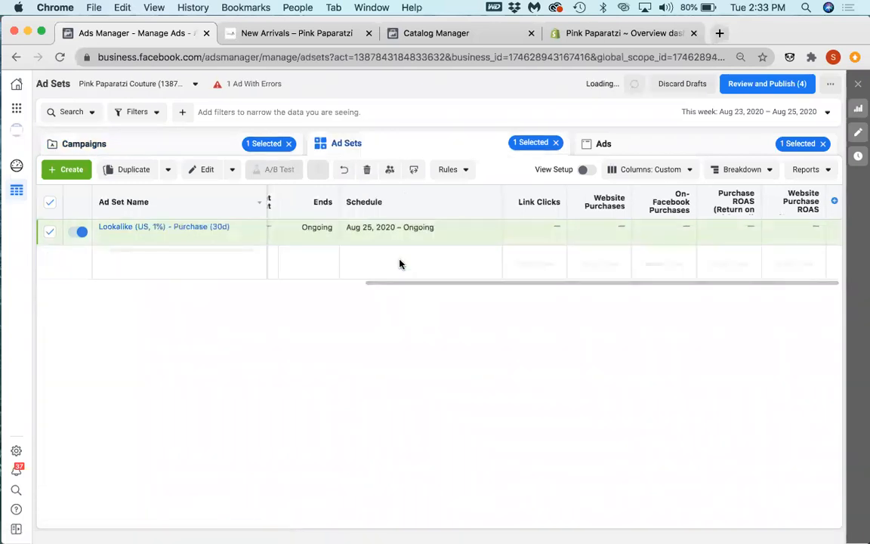
{"action": "left_click", "coordinate": [606, 145]}
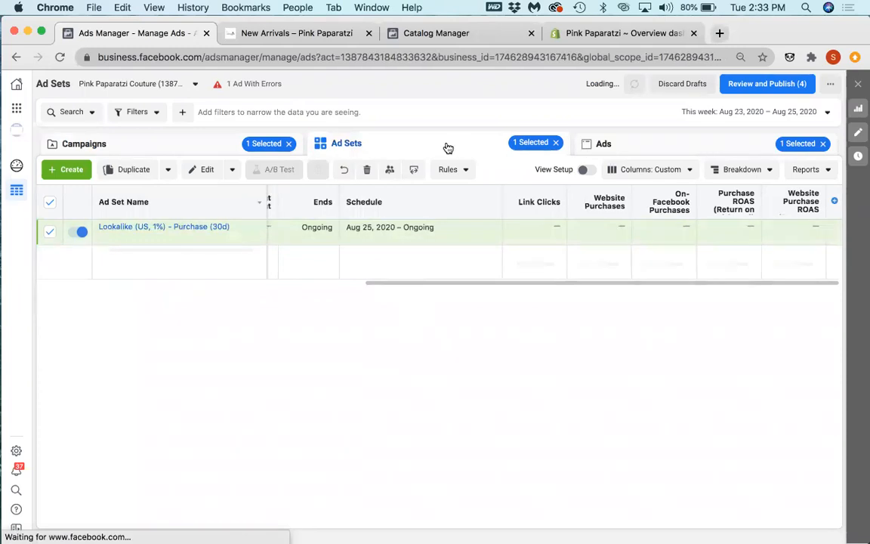
{"action": "left_click", "coordinate": [392, 149]}
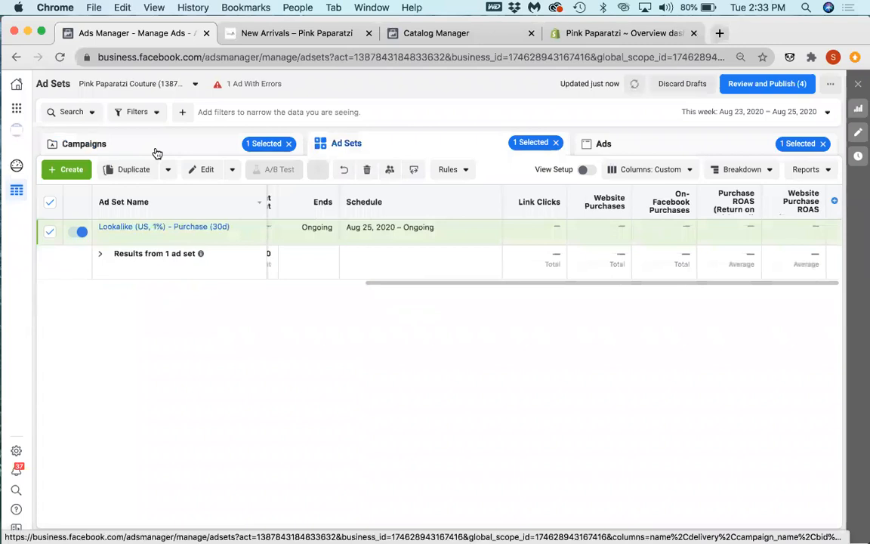
{"action": "left_click", "coordinate": [157, 151]}
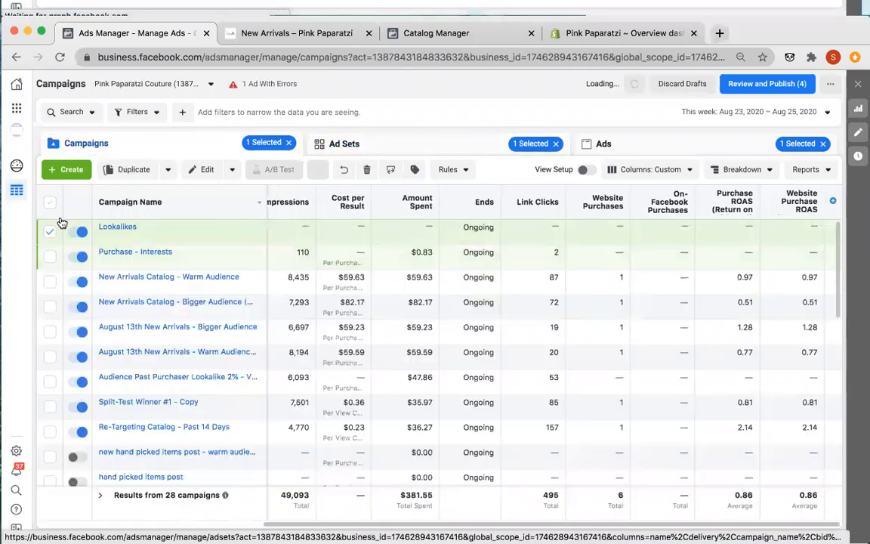
{"action": "left_click", "coordinate": [49, 231]}
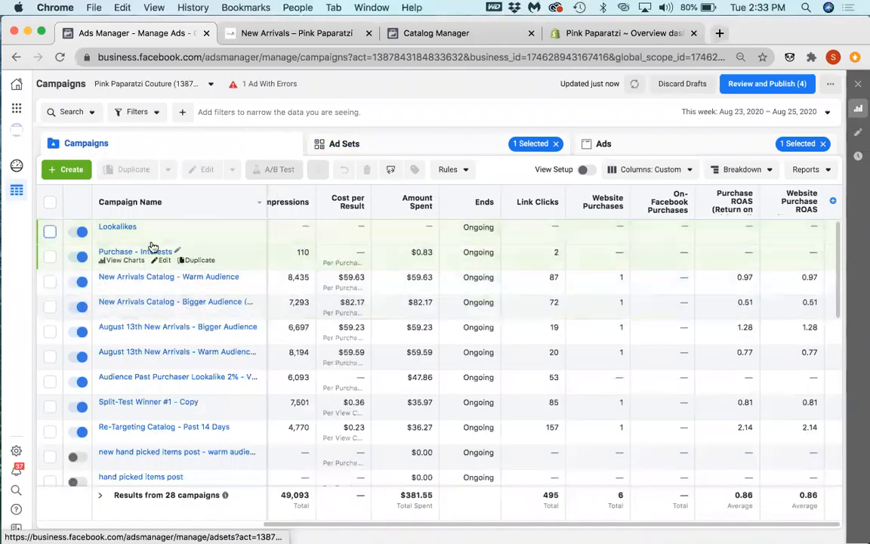
{"action": "left_click", "coordinate": [49, 232]}
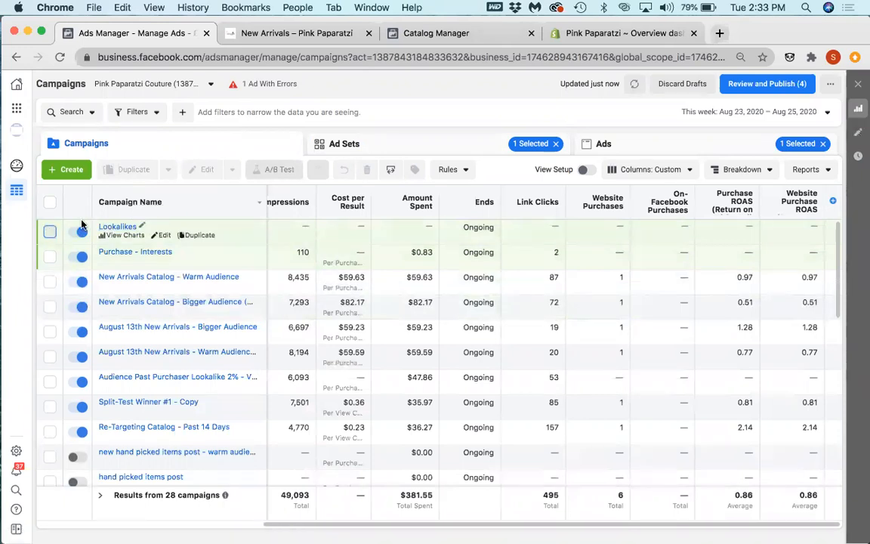
Step: Duplicate the Lookalike (US, 1%) - Purchase (30d) ad set once into its original campaign
{"action": "left_click", "coordinate": [374, 147]}
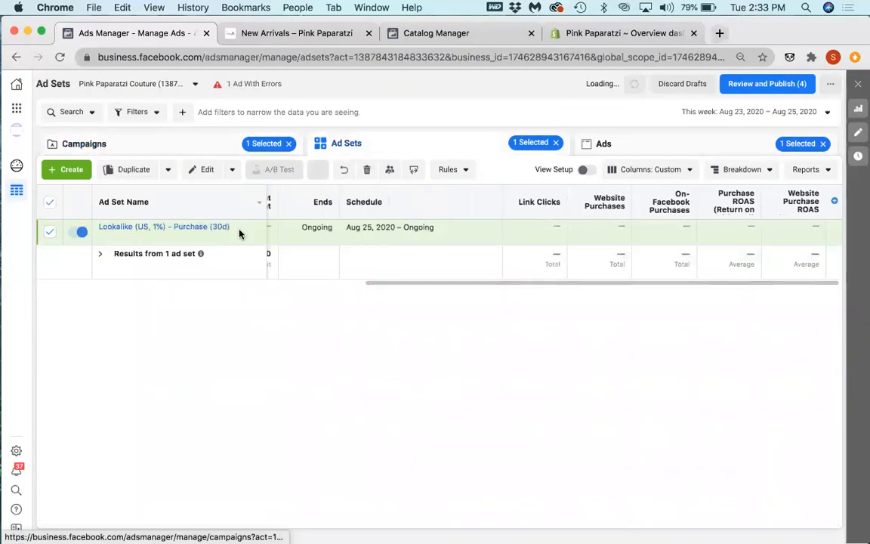
{"action": "left_click", "coordinate": [185, 237]}
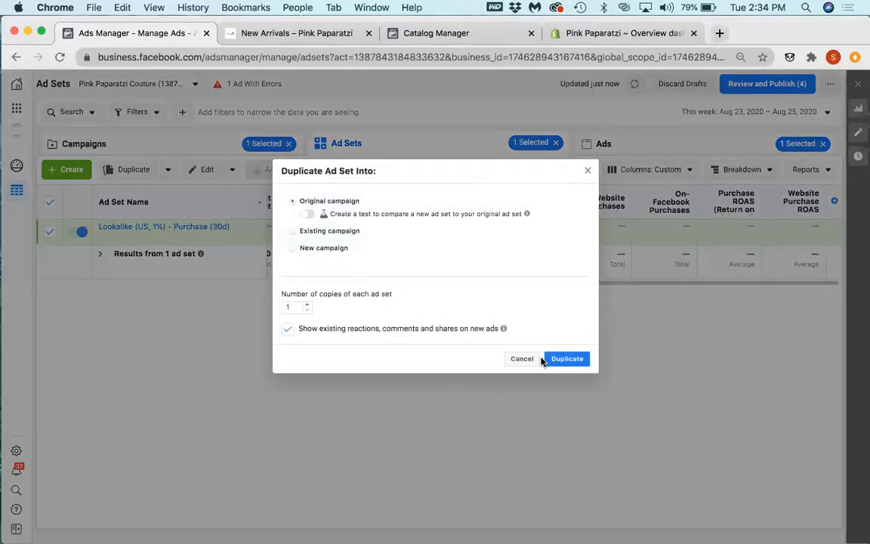
{"action": "left_click", "coordinate": [574, 360]}
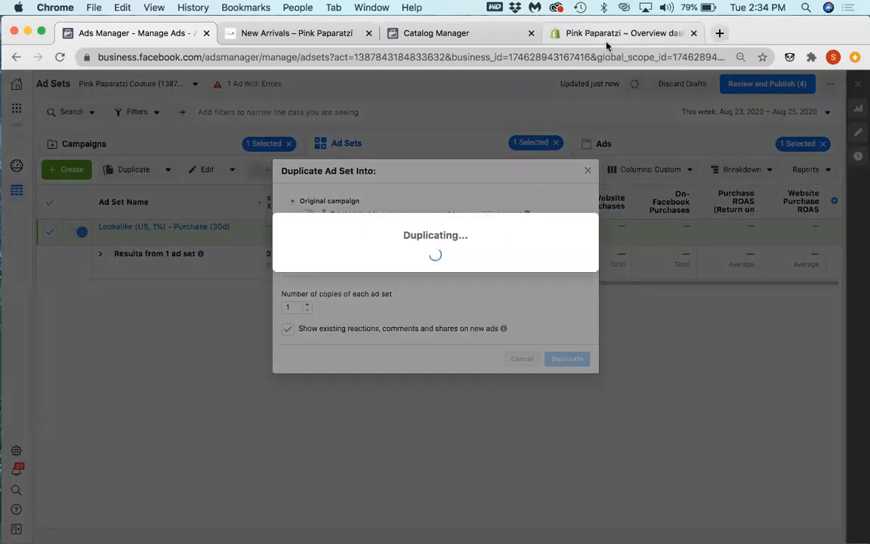
Step: Switch to the Shopify Overview dashboard and examine the store's month-to-date sales, sessions, conversion rate, orders and traffic sources
{"action": "left_click", "coordinate": [607, 37]}
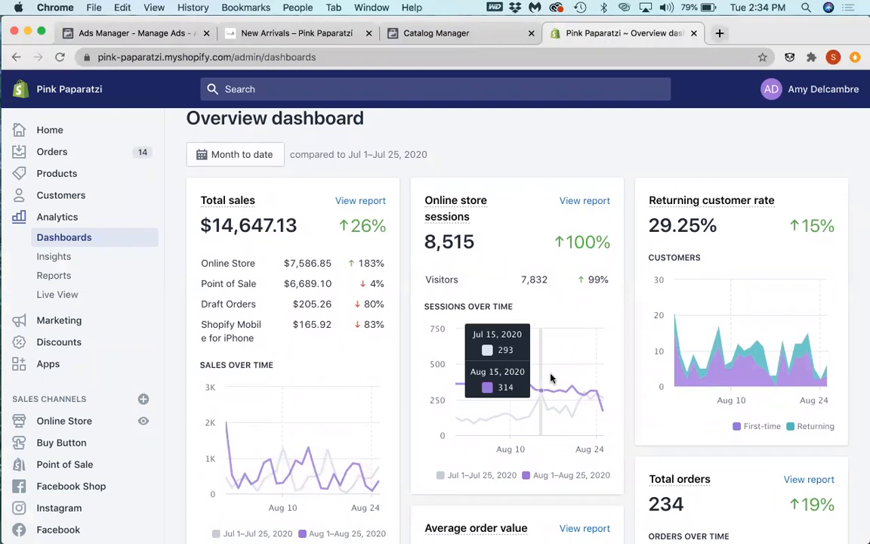
{"action": "scroll", "coordinate": [431, 482], "scroll_direction": "down", "scroll_amount": 2}
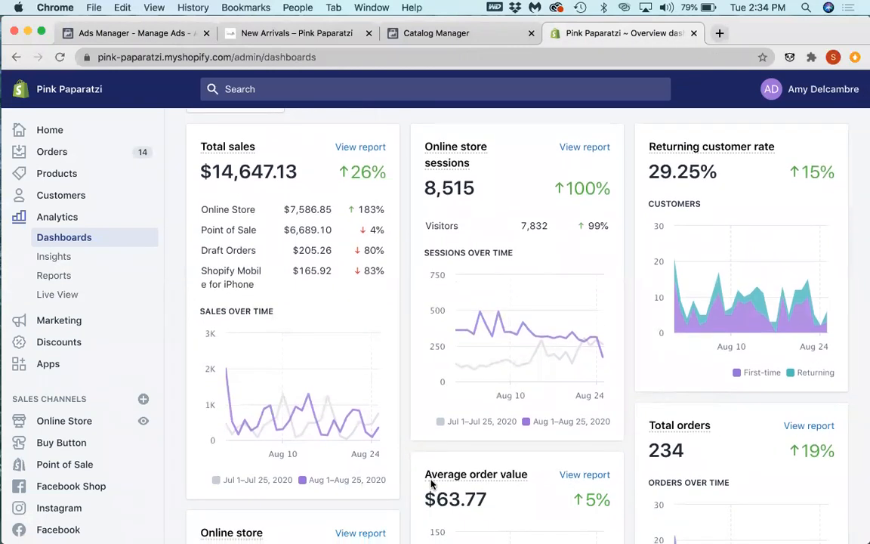
{"action": "scroll", "coordinate": [432, 483], "scroll_direction": "down", "scroll_amount": 5}
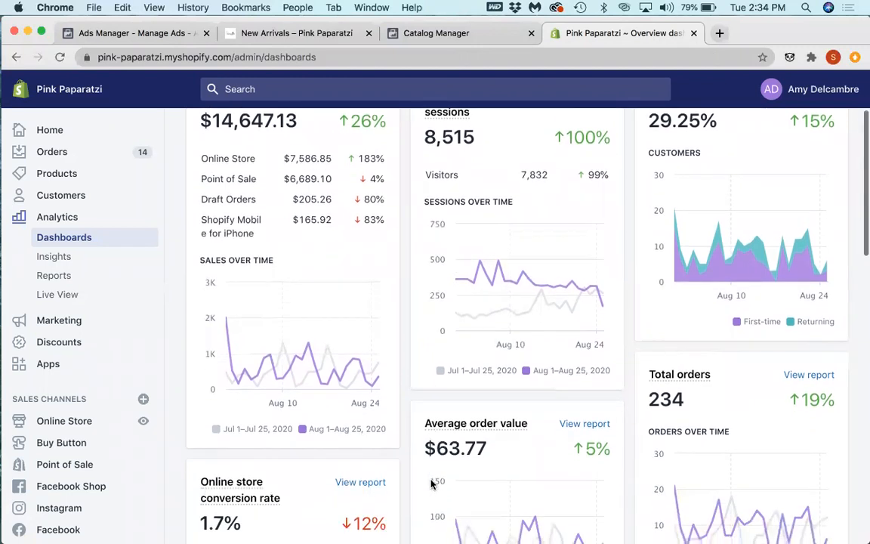
{"action": "scroll", "coordinate": [431, 483], "scroll_direction": "down", "scroll_amount": 5}
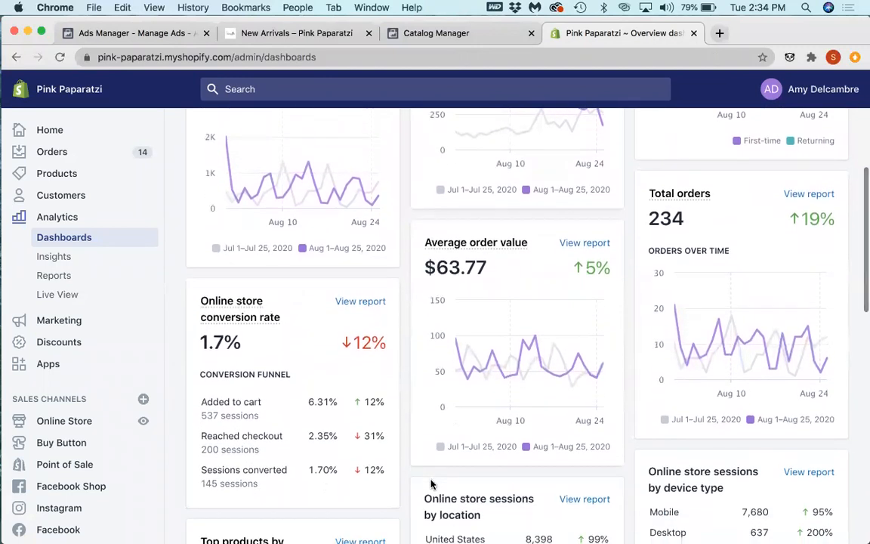
{"action": "scroll", "coordinate": [432, 483], "scroll_direction": "down", "scroll_amount": 4}
{"action": "scroll", "coordinate": [432, 483], "scroll_direction": "down", "scroll_amount": 9}
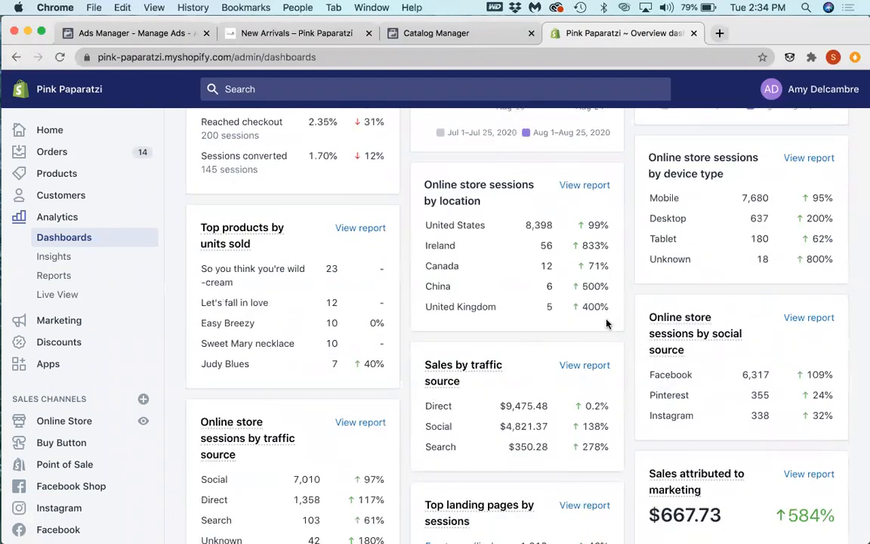
{"action": "scroll", "coordinate": [606, 320], "scroll_direction": "up", "scroll_amount": 10}
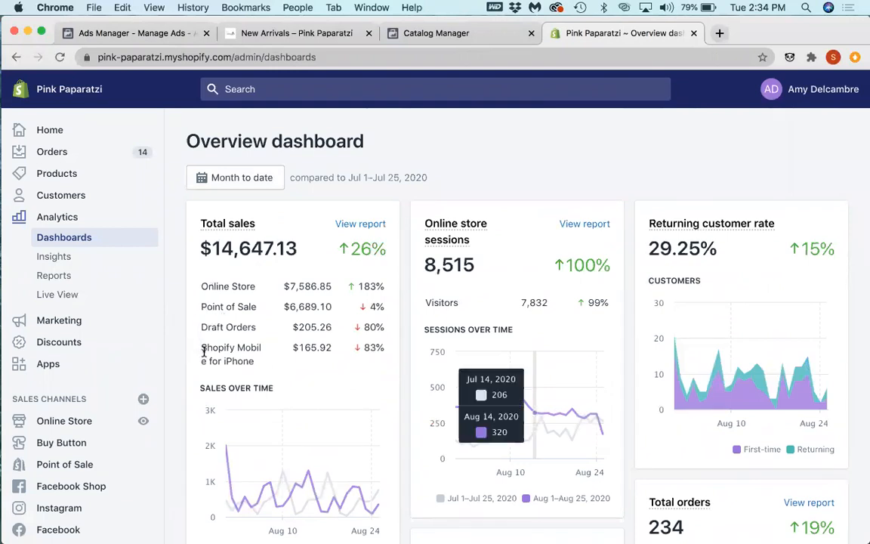
{"action": "scroll", "coordinate": [192, 377], "scroll_direction": "down", "scroll_amount": 4}
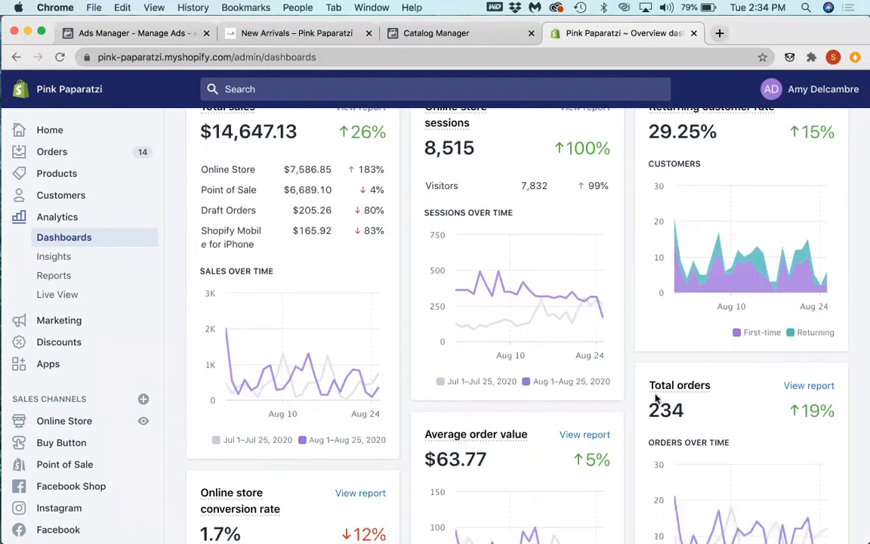
Step: Switch to Ads Manager and check the copied ad set's budget, schedule, included and excluded audiences, and targeting
{"action": "left_click", "coordinate": [136, 34]}
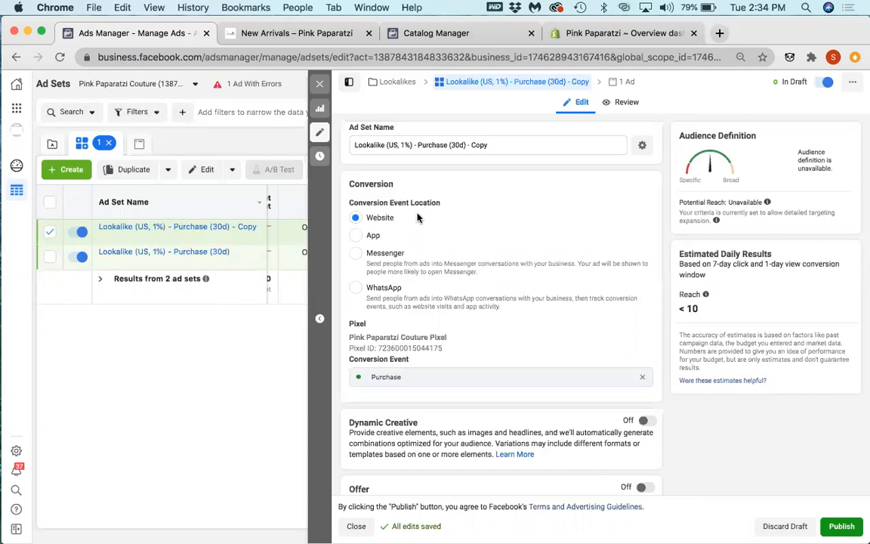
{"action": "scroll", "coordinate": [417, 218], "scroll_direction": "down", "scroll_amount": 5}
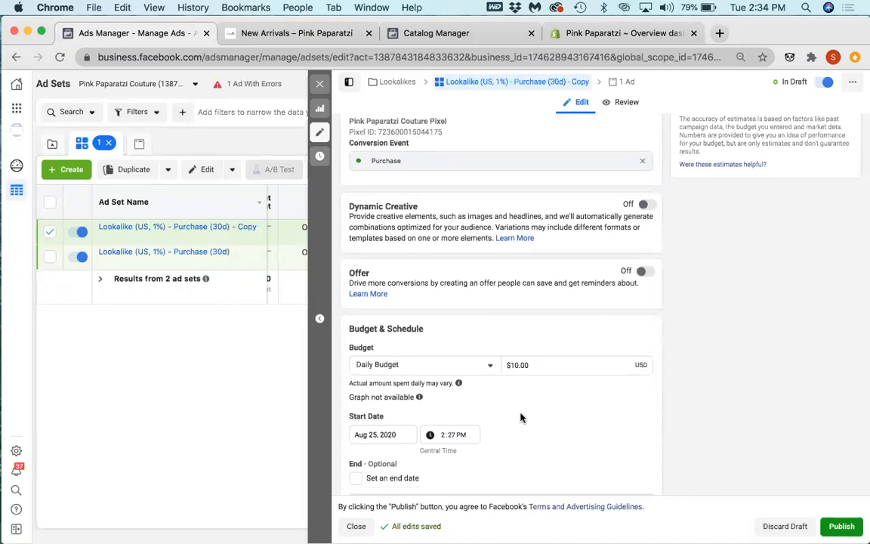
{"action": "scroll", "coordinate": [520, 417], "scroll_direction": "down", "scroll_amount": 5}
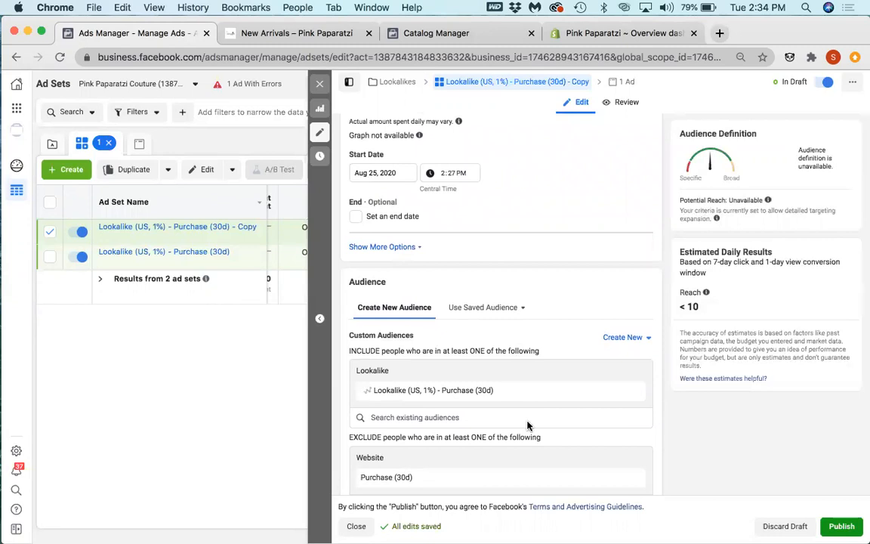
{"action": "scroll", "coordinate": [526, 422], "scroll_direction": "down", "scroll_amount": 3}
{"action": "scroll", "coordinate": [441, 440], "scroll_direction": "down", "scroll_amount": 1}
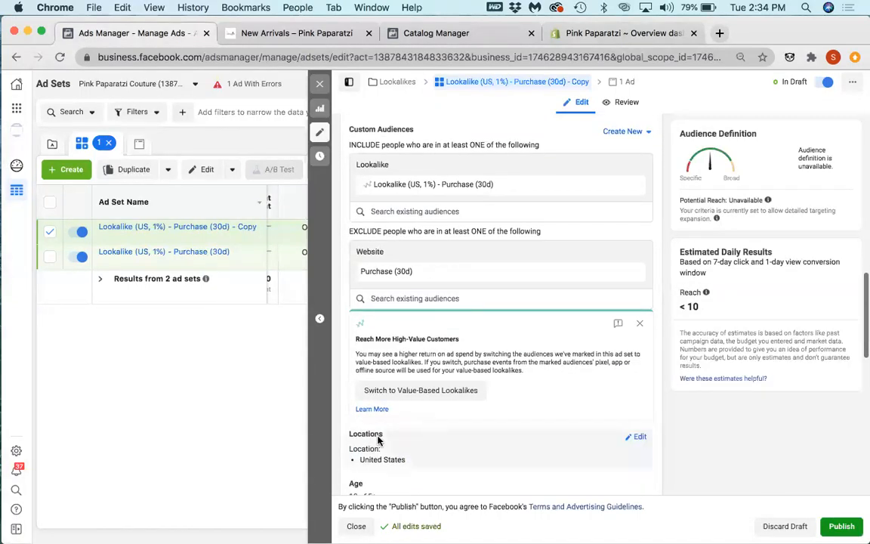
{"action": "scroll", "coordinate": [419, 461], "scroll_direction": "down", "scroll_amount": 3}
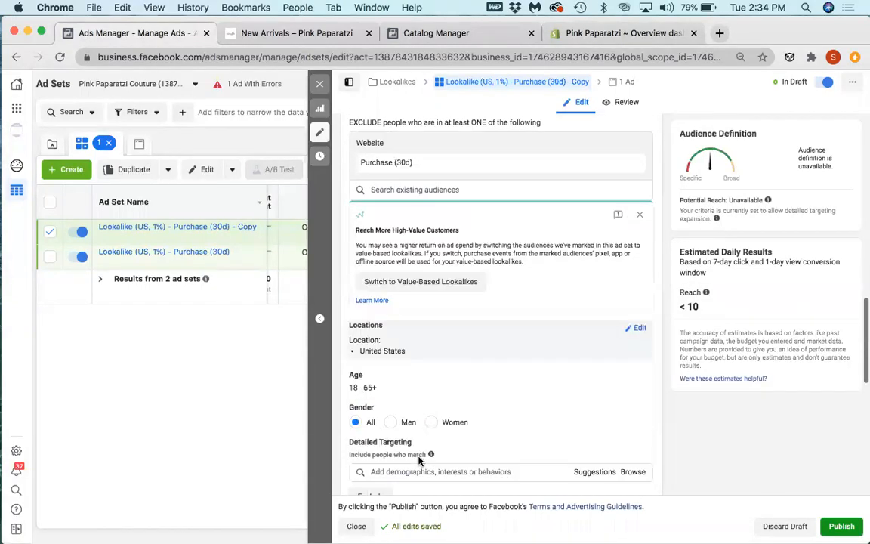
{"action": "scroll", "coordinate": [613, 185], "scroll_direction": "up", "scroll_amount": 8}
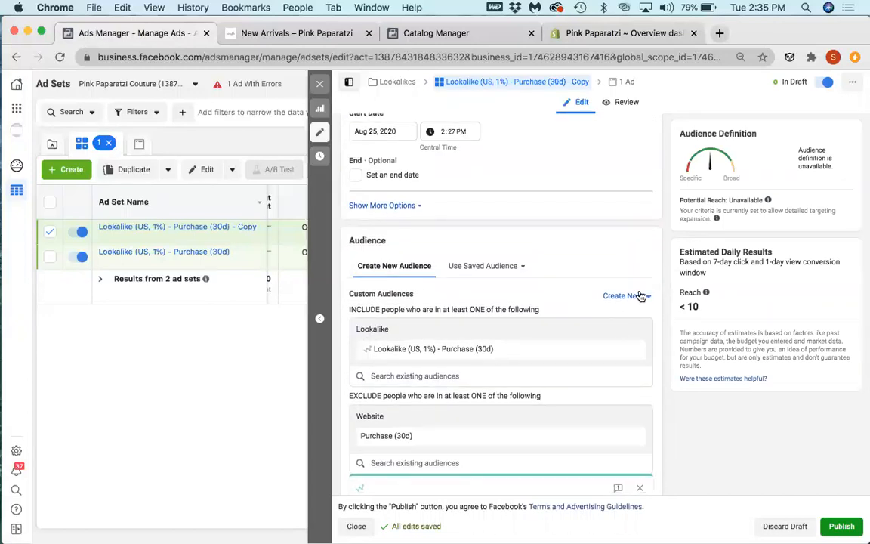
Step: Try to create a 1% United States value-based lookalike audience from the Pink Paparatzi Couture Pixel's Purchase event
{"action": "left_click", "coordinate": [640, 296]}
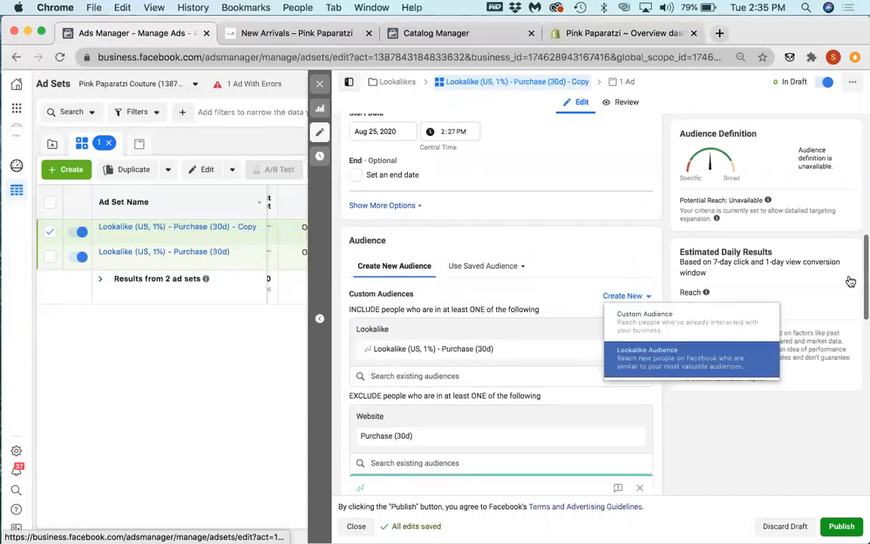
{"action": "left_click", "coordinate": [716, 364]}
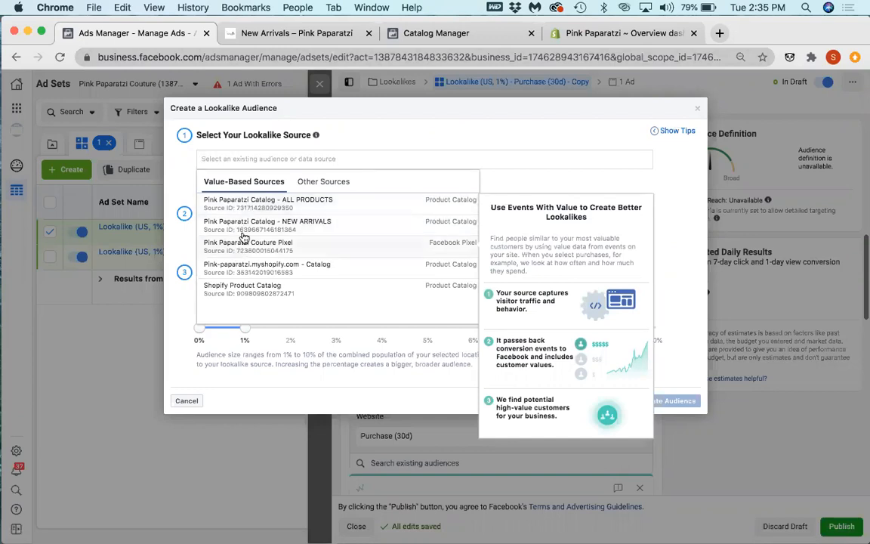
{"action": "left_click", "coordinate": [241, 249]}
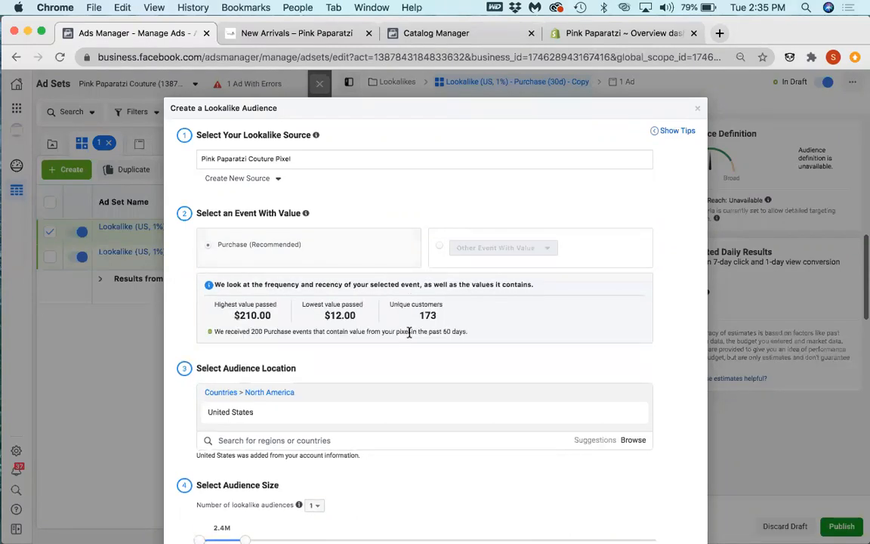
{"action": "scroll", "coordinate": [409, 334], "scroll_direction": "down", "scroll_amount": 2}
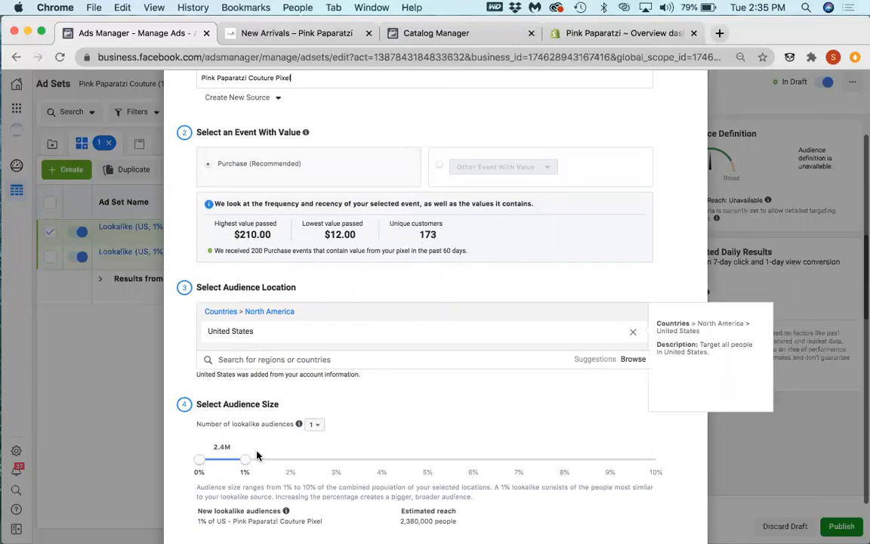
{"action": "scroll", "coordinate": [256, 469], "scroll_direction": "down", "scroll_amount": 1}
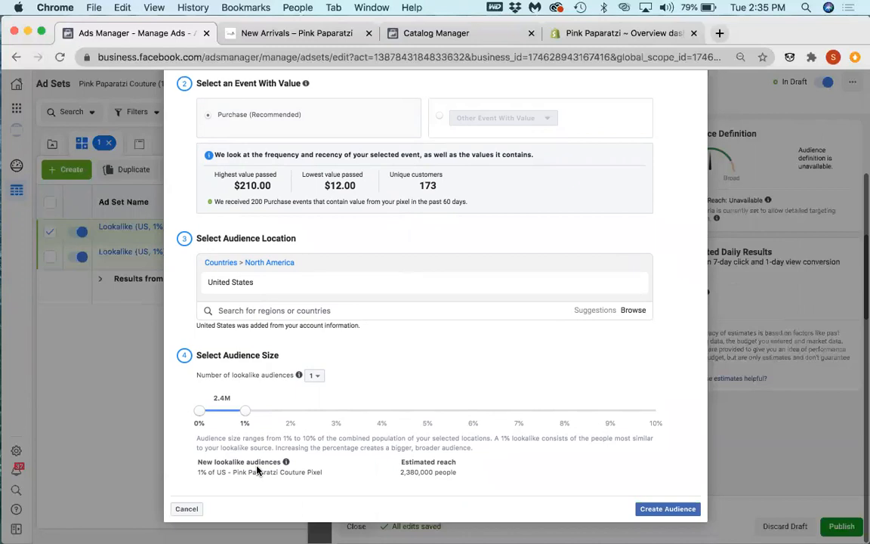
{"action": "left_click", "coordinate": [672, 511]}
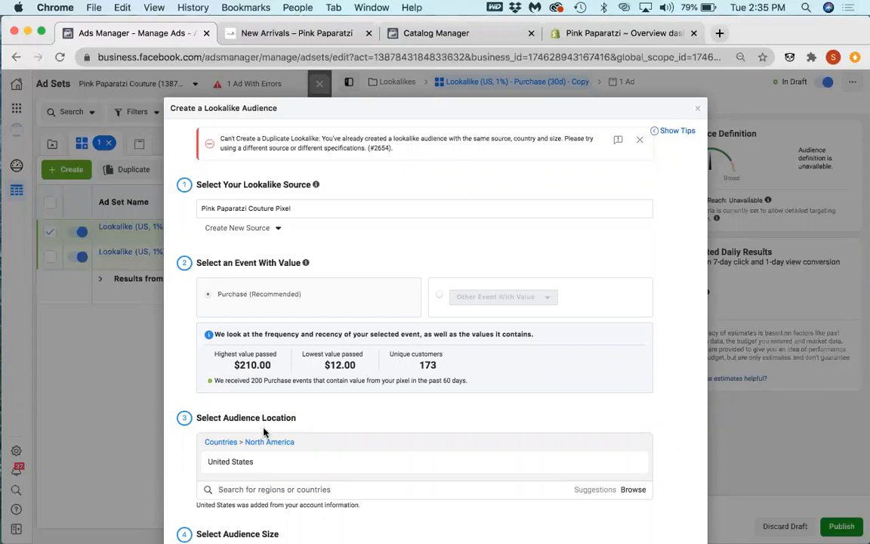
{"action": "scroll", "coordinate": [523, 220], "scroll_direction": "down", "scroll_amount": 2}
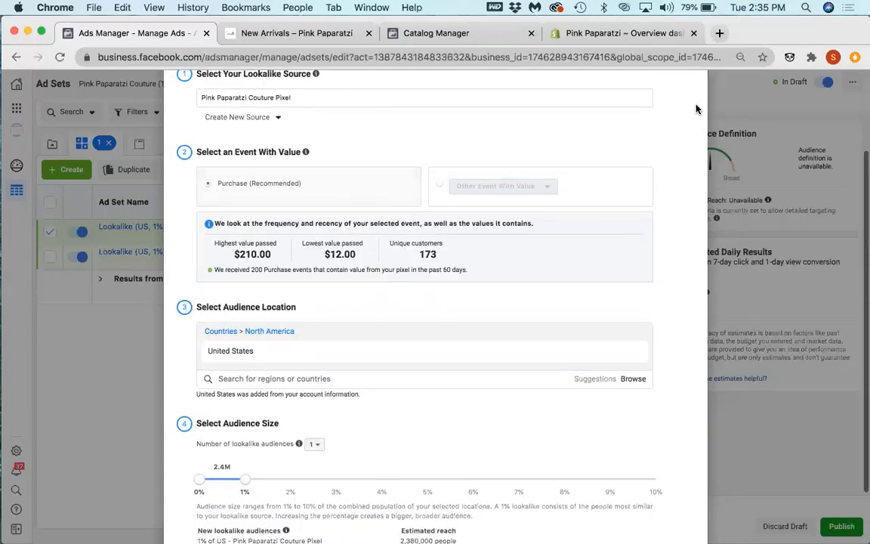
{"action": "scroll", "coordinate": [750, 110], "scroll_direction": "up", "scroll_amount": 2}
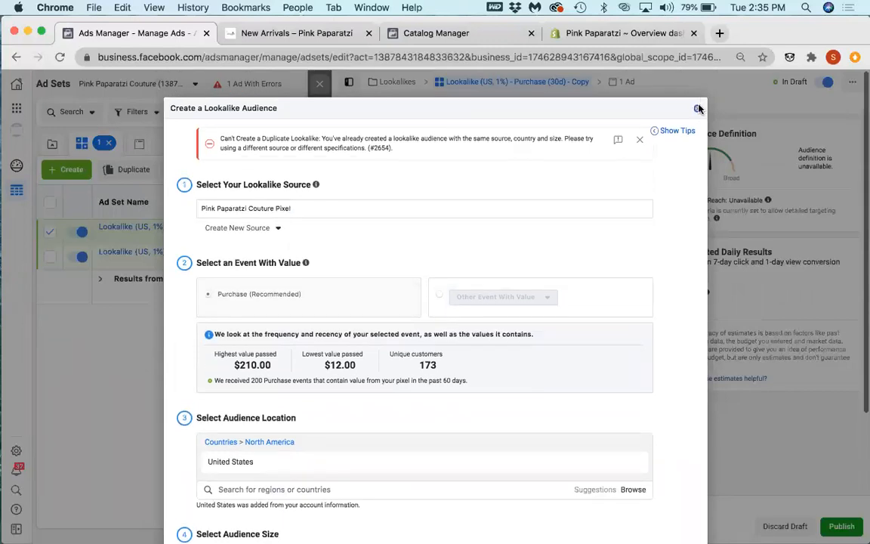
{"action": "left_click", "coordinate": [699, 109]}
Step: Replace the copied ad set's included audience with the existing Lookalike (US, 1%) - Pink Paparatzi Couture Pixel using Purchase
{"action": "scroll", "coordinate": [484, 370], "scroll_direction": "down", "scroll_amount": 1}
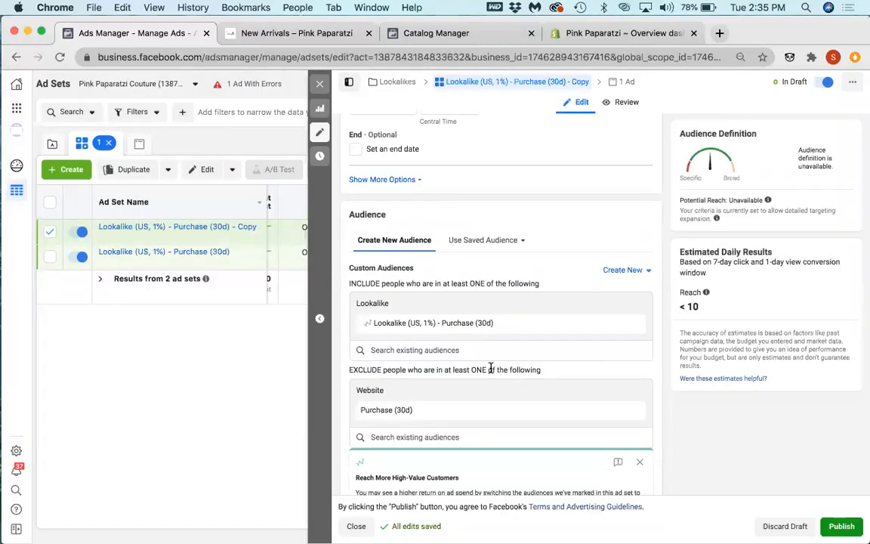
{"action": "left_click", "coordinate": [485, 351]}
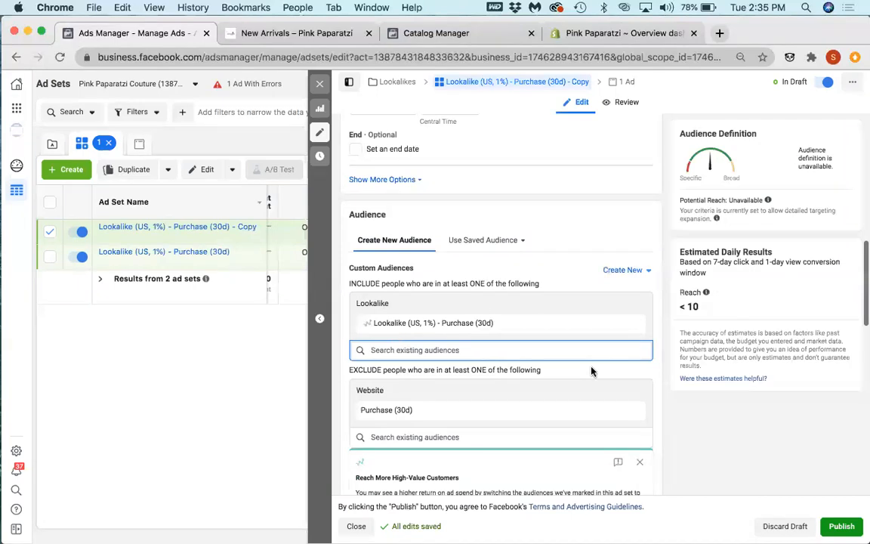
{"action": "type", "text": "pur"}
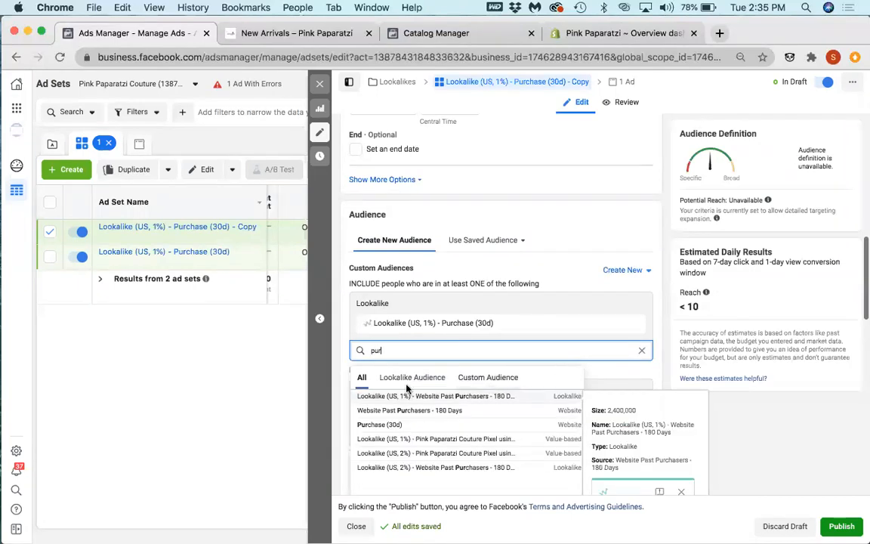
{"action": "left_click", "coordinate": [440, 444]}
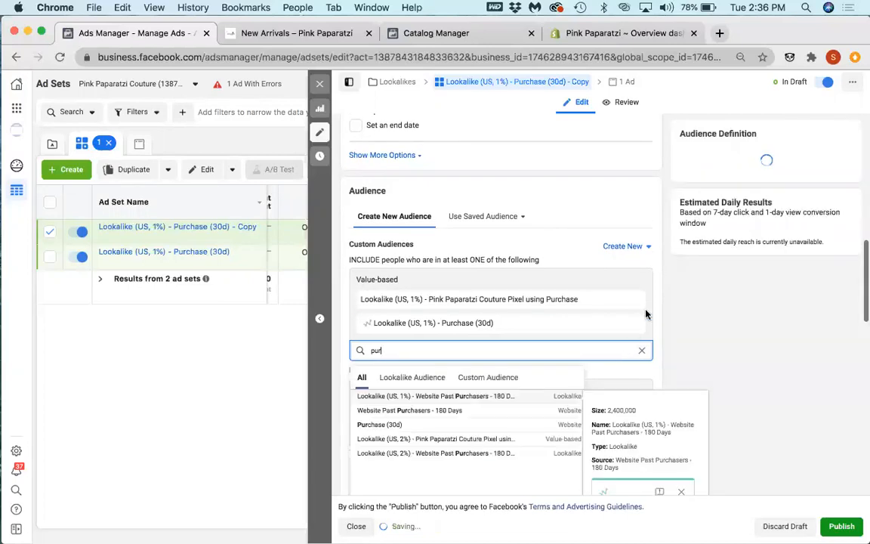
{"action": "left_click", "coordinate": [638, 324]}
Step: Rename the copied ad set after its included audience, Lookalike (US, 1%) - Pink Paparatzi Couture Pixel using Purchase
{"action": "left_click_drag", "start_coordinate": [580, 302], "coordinate": [361, 301]}
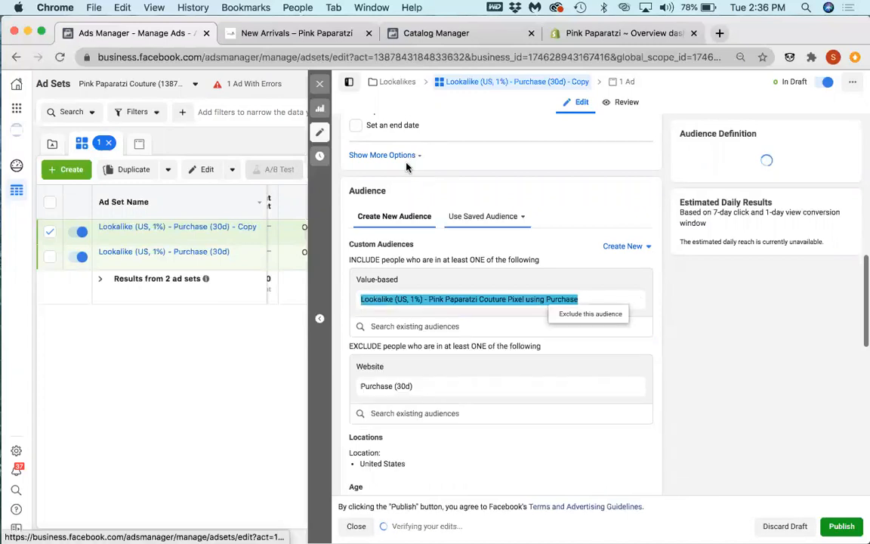
{"action": "scroll", "coordinate": [453, 170], "scroll_direction": "up", "scroll_amount": 10}
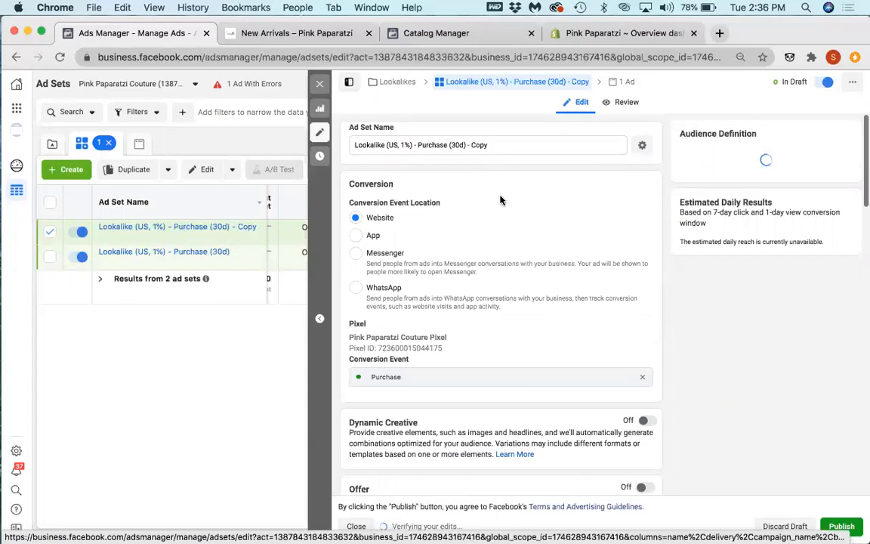
{"action": "left_click_drag", "start_coordinate": [368, 145], "coordinate": [497, 142]}
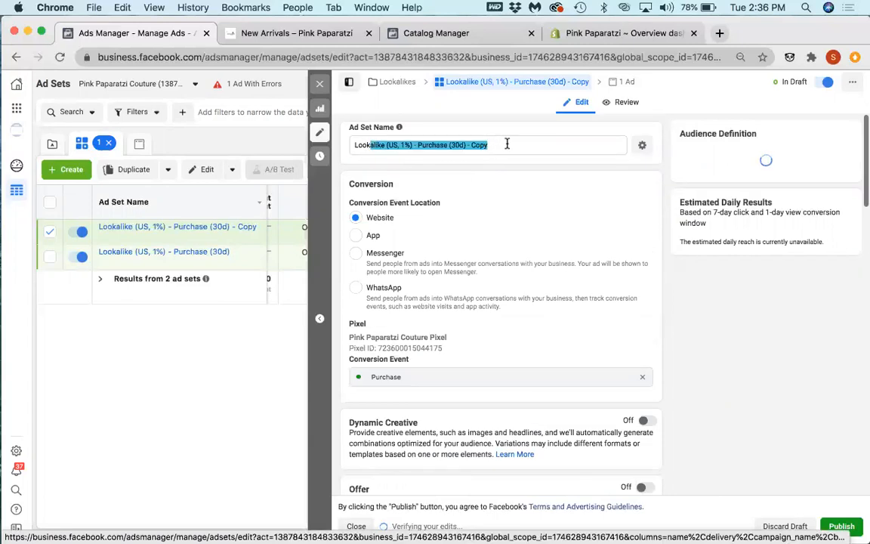
{"action": "left_click", "coordinate": [512, 144]}
{"action": "key", "text": "super+a"}
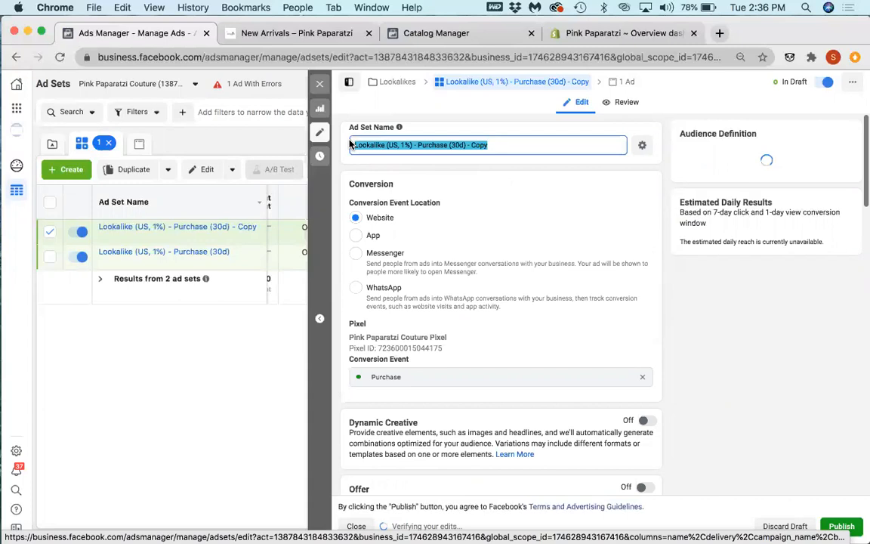
{"action": "type", "text": "Lookalike (US, 1%) - Pink Paparatzi Couture Pixel using Purchase"}
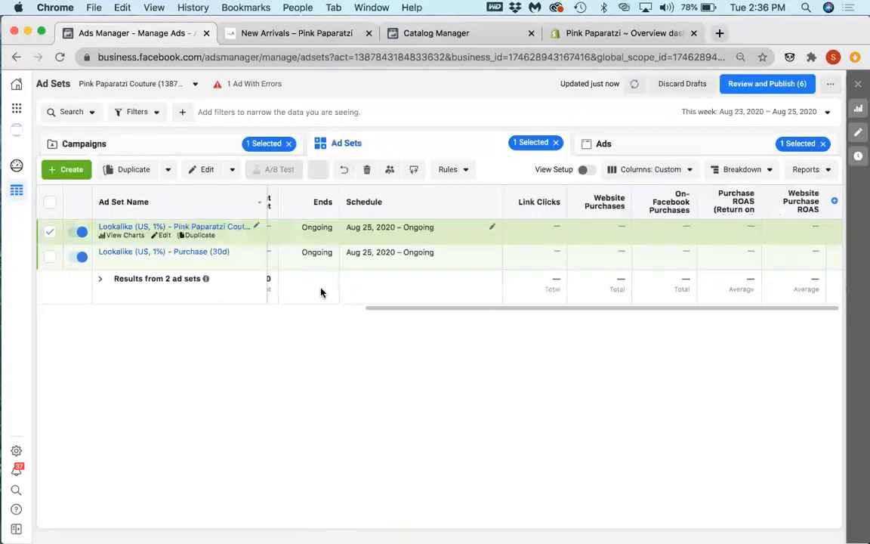
Step: Examine the delivery, budget, schedule and result columns of both lookalike ad sets, with brief checks of the Shopify dashboard and Catalog Manager
{"action": "left_click_drag", "start_coordinate": [423, 308], "coordinate": [200, 304]}
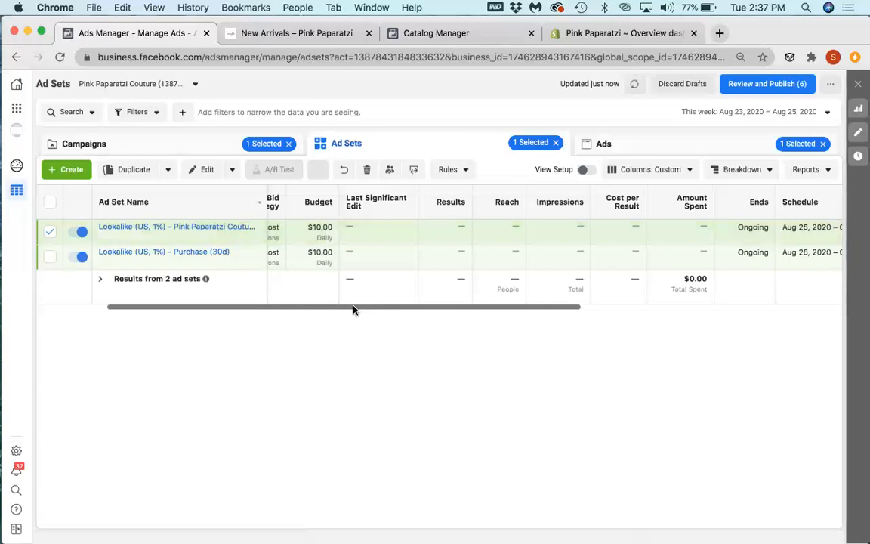
{"action": "scroll", "coordinate": [365, 312], "scroll_direction": "right", "scroll_amount": 10}
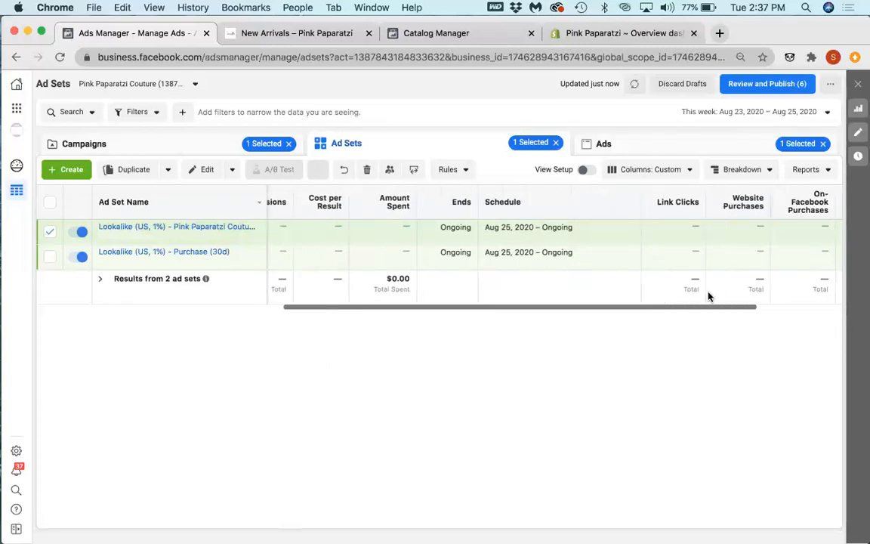
{"action": "scroll", "coordinate": [265, 277], "scroll_direction": "left", "scroll_amount": 10}
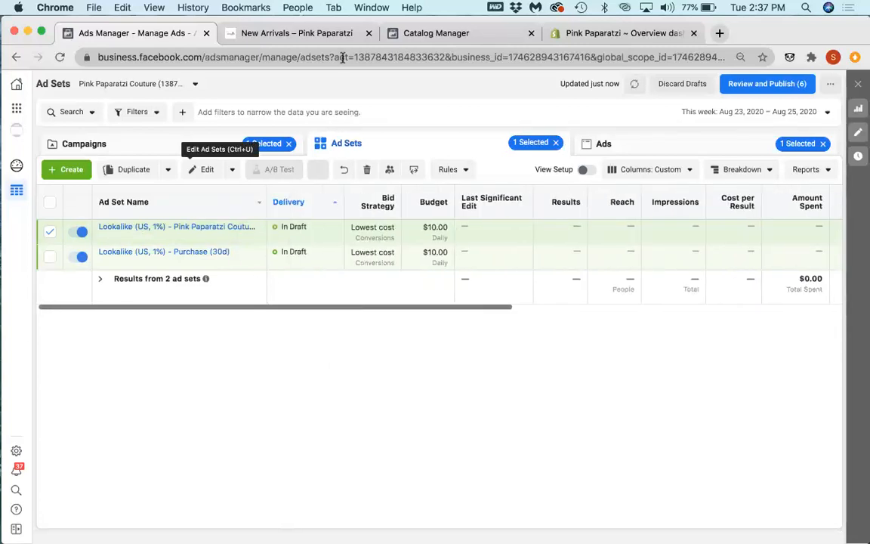
{"action": "left_click", "coordinate": [619, 34]}
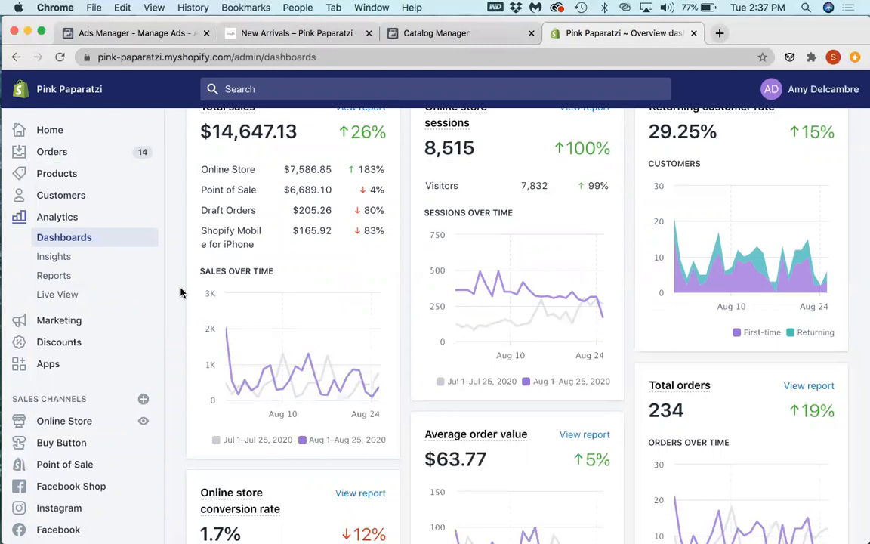
{"action": "left_click", "coordinate": [143, 34]}
{"action": "mouse_move", "coordinate": [130, 234]}
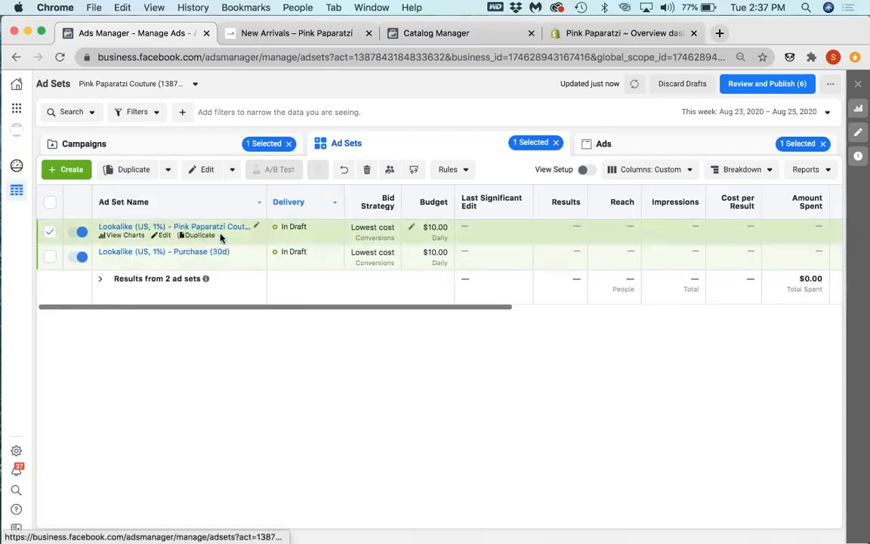
{"action": "scroll", "coordinate": [204, 227], "scroll_direction": "right", "scroll_amount": 2}
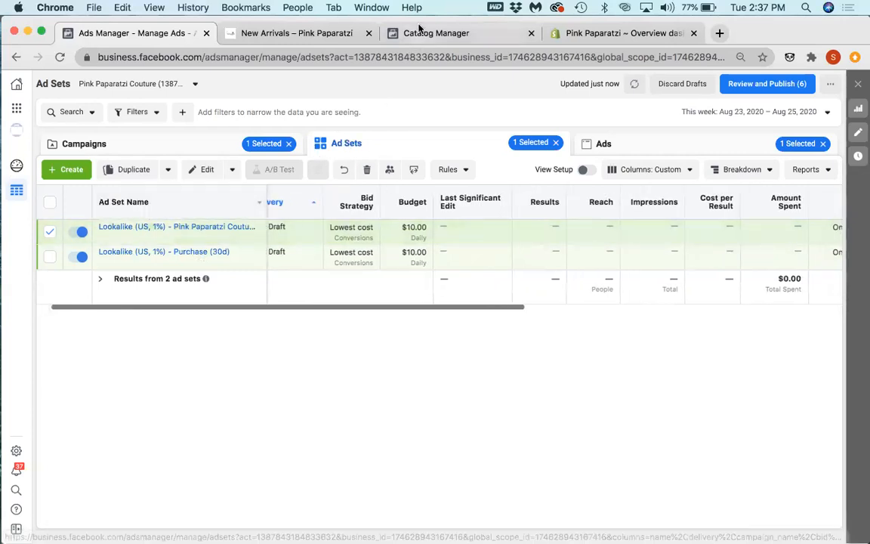
{"action": "left_click", "coordinate": [436, 33]}
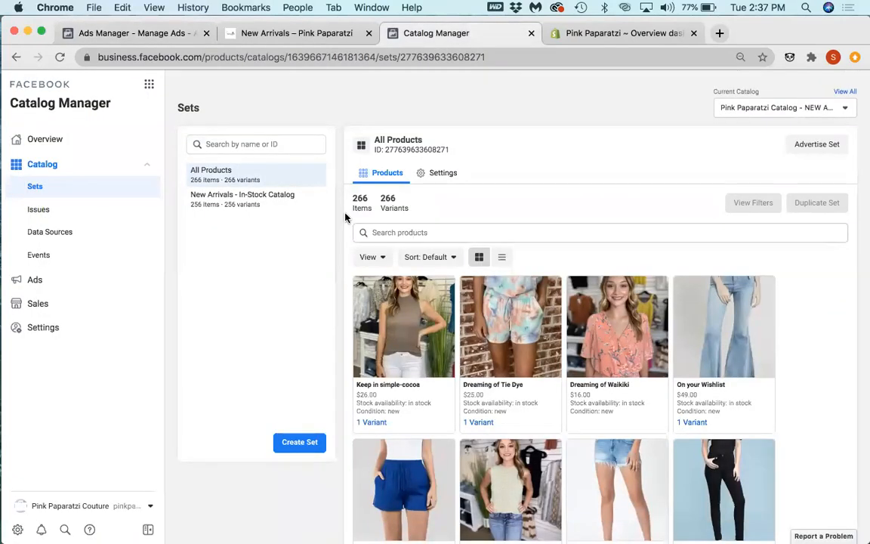
{"action": "left_click", "coordinate": [140, 32]}
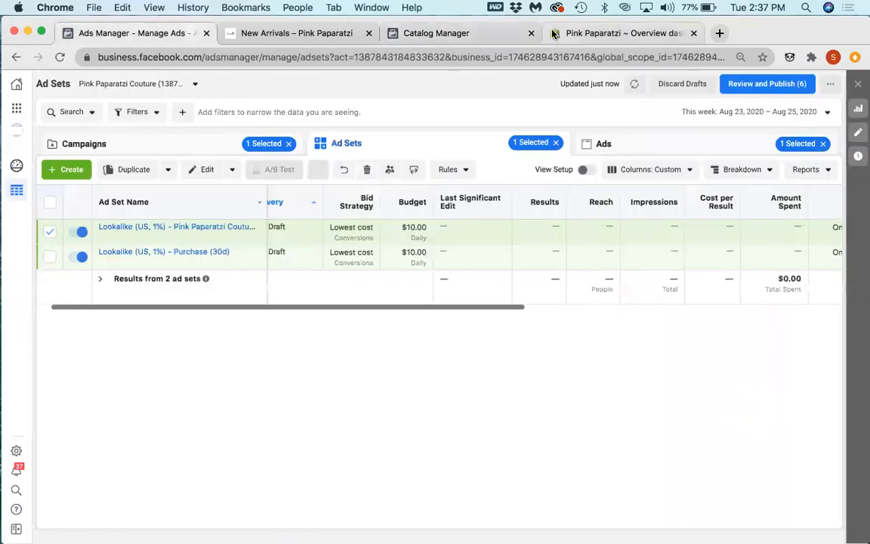
Step: Switch to Shopify, check the customer list, and examine the Overview dashboard's month-to-date sales, sessions and orders
{"action": "left_click", "coordinate": [556, 33]}
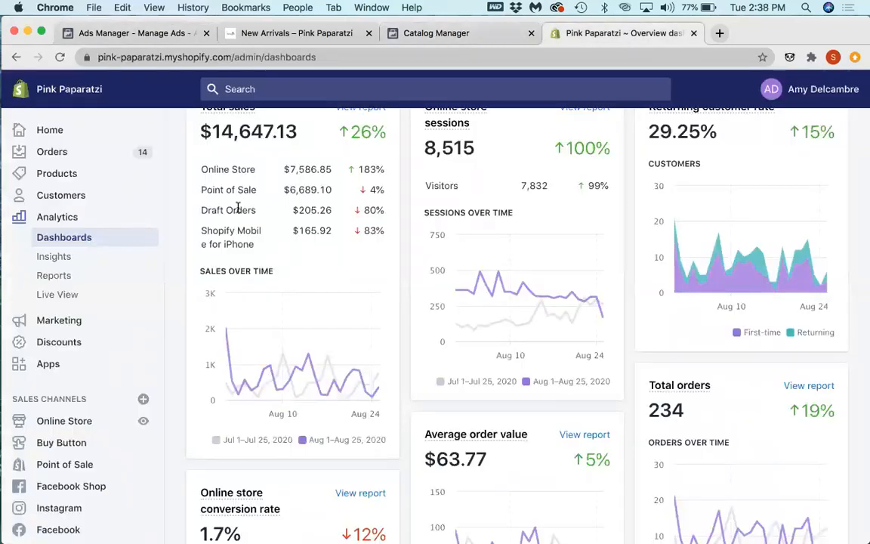
{"action": "left_click", "coordinate": [69, 200]}
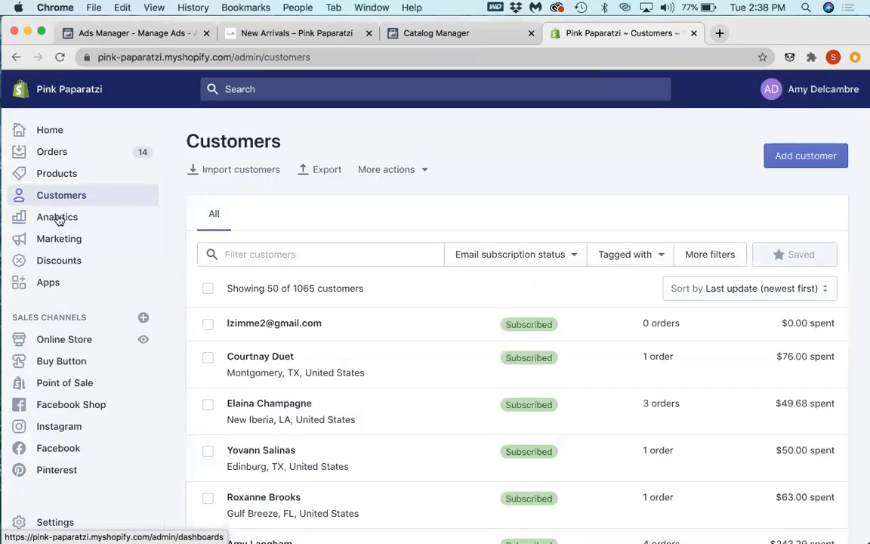
{"action": "left_click", "coordinate": [59, 219]}
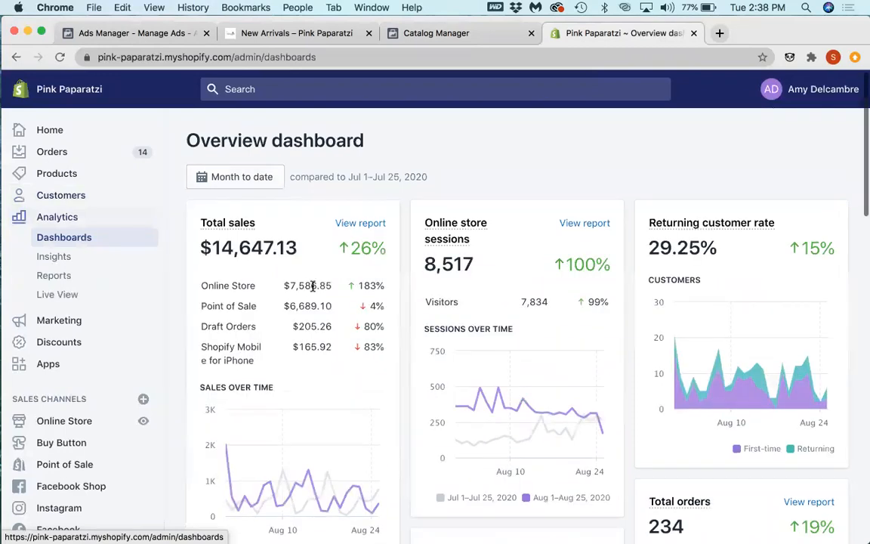
{"action": "scroll", "coordinate": [312, 286], "scroll_direction": "down", "scroll_amount": 3}
{"action": "scroll", "coordinate": [312, 287], "scroll_direction": "down", "scroll_amount": 1}
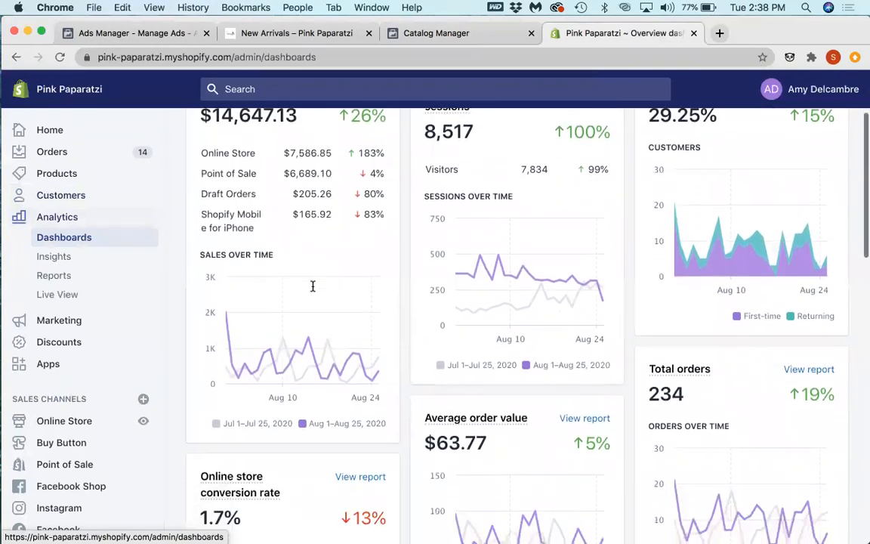
Step: Examine the online store conversion rate, conversion funnel and average order value for the month to date
{"action": "scroll", "coordinate": [312, 286], "scroll_direction": "down", "scroll_amount": 6}
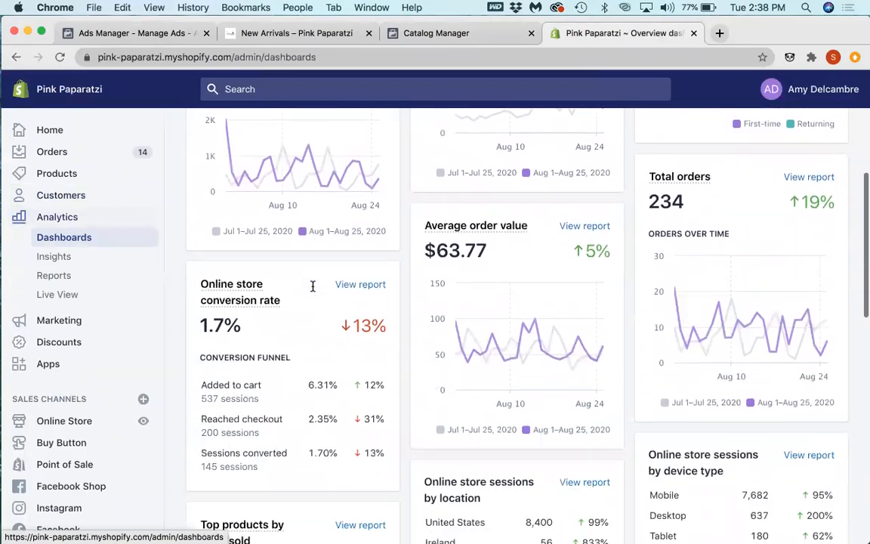
{"action": "scroll", "coordinate": [313, 287], "scroll_direction": "down", "scroll_amount": 1}
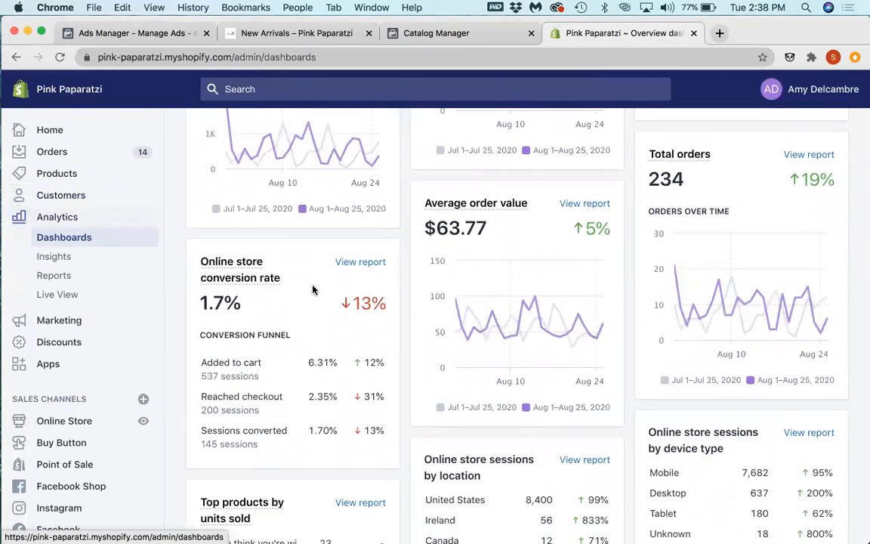
{"action": "scroll", "coordinate": [204, 303], "scroll_direction": "up", "scroll_amount": 1}
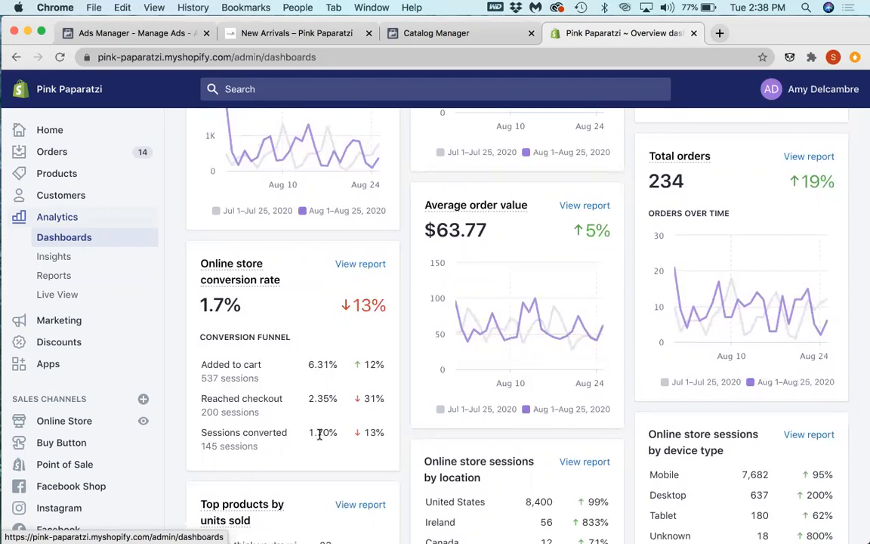
{"action": "scroll", "coordinate": [320, 435], "scroll_direction": "up", "scroll_amount": 5}
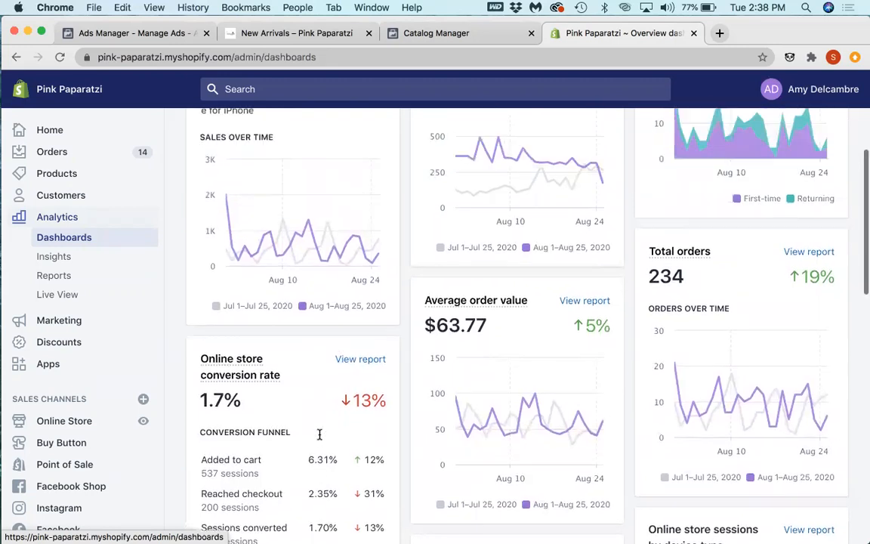
Step: Set the Overview dashboard's date range to July 1 through August 25, 2020
{"action": "left_click", "coordinate": [219, 181]}
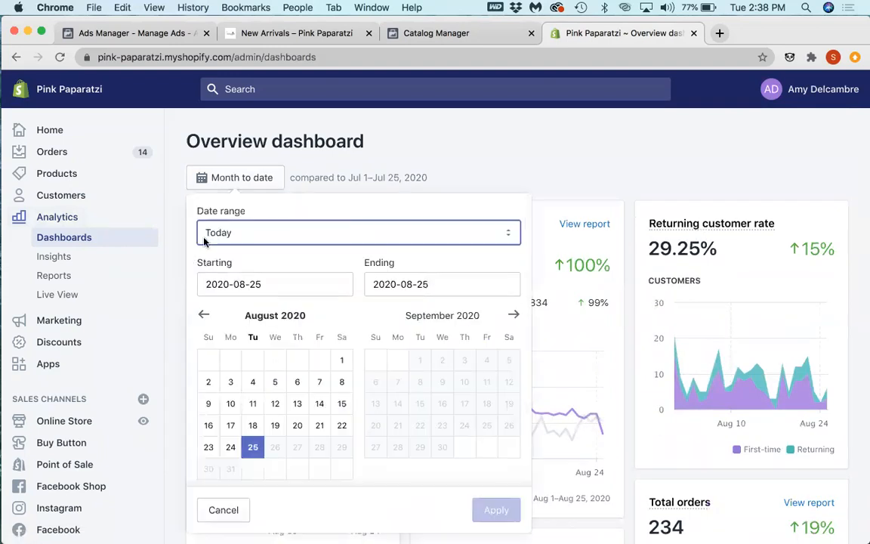
{"action": "left_click", "coordinate": [203, 314]}
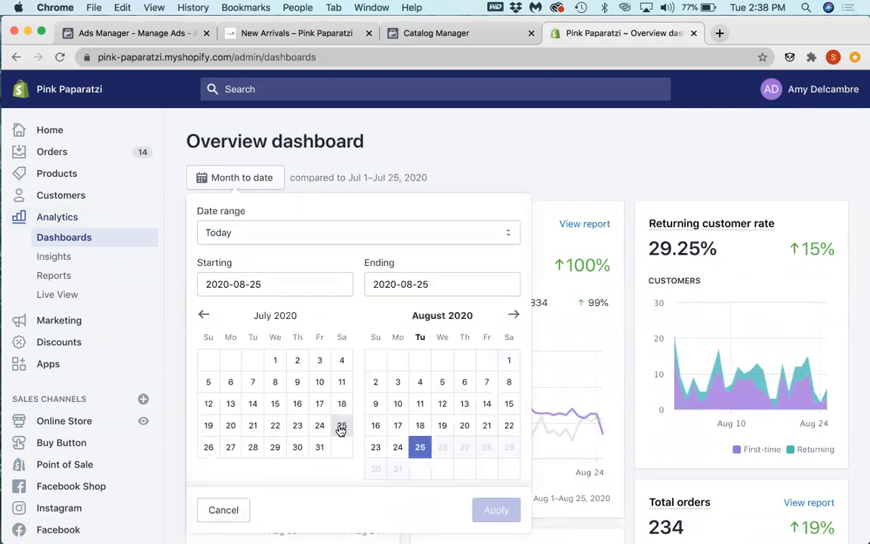
{"action": "left_click", "coordinate": [275, 360]}
{"action": "left_click", "coordinate": [500, 510]}
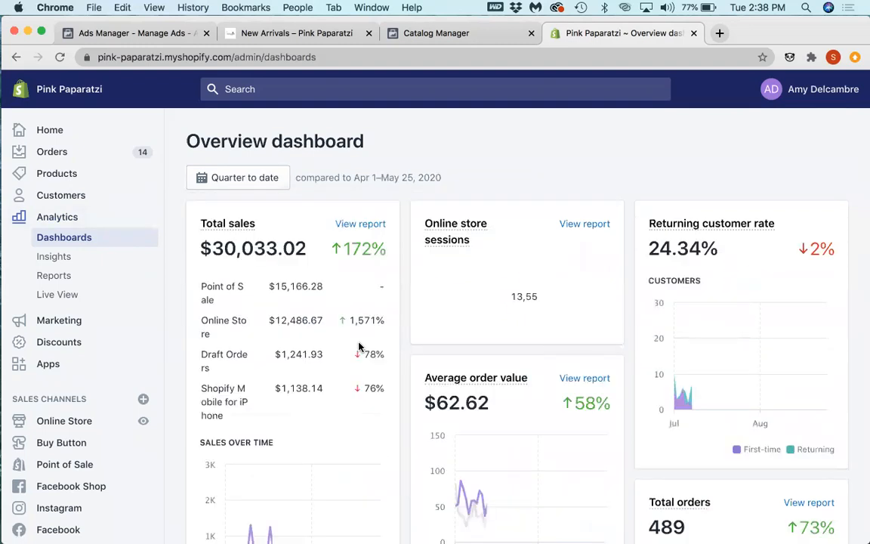
Step: Examine the quarter-to-date conversion funnel, top products, and the sessions and sales breakdowns by source
{"action": "scroll", "coordinate": [359, 346], "scroll_direction": "down", "scroll_amount": 10}
{"action": "scroll", "coordinate": [359, 344], "scroll_direction": "down", "scroll_amount": 10}
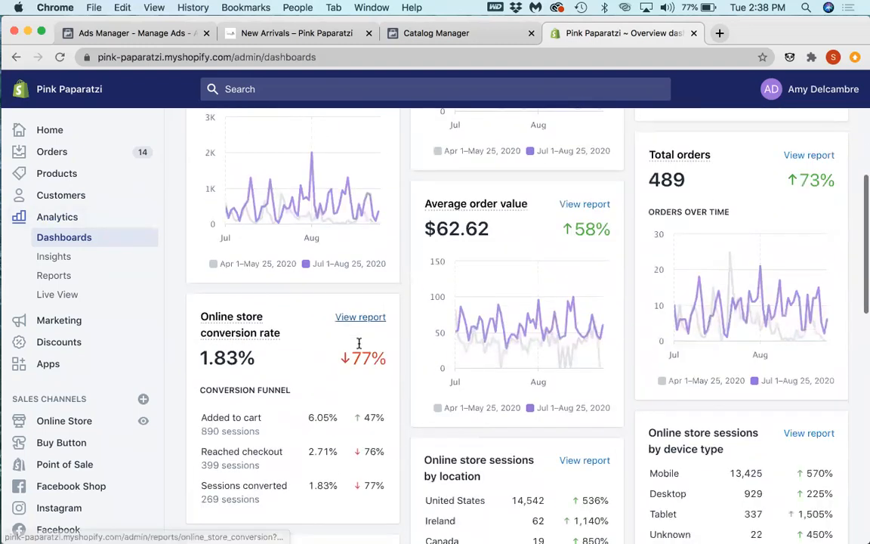
{"action": "scroll", "coordinate": [358, 344], "scroll_direction": "down", "scroll_amount": 3}
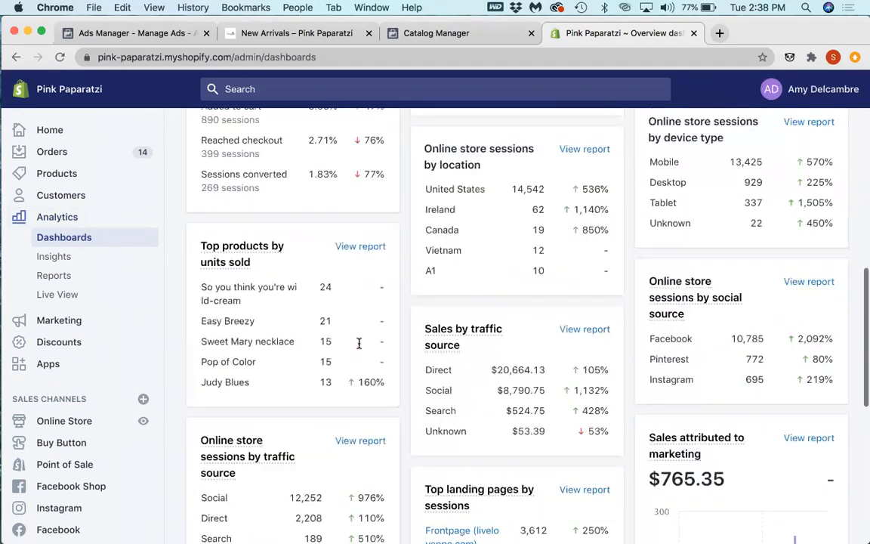
{"action": "scroll", "coordinate": [359, 346], "scroll_direction": "up", "scroll_amount": 3}
{"action": "scroll", "coordinate": [359, 348], "scroll_direction": "up", "scroll_amount": 2}
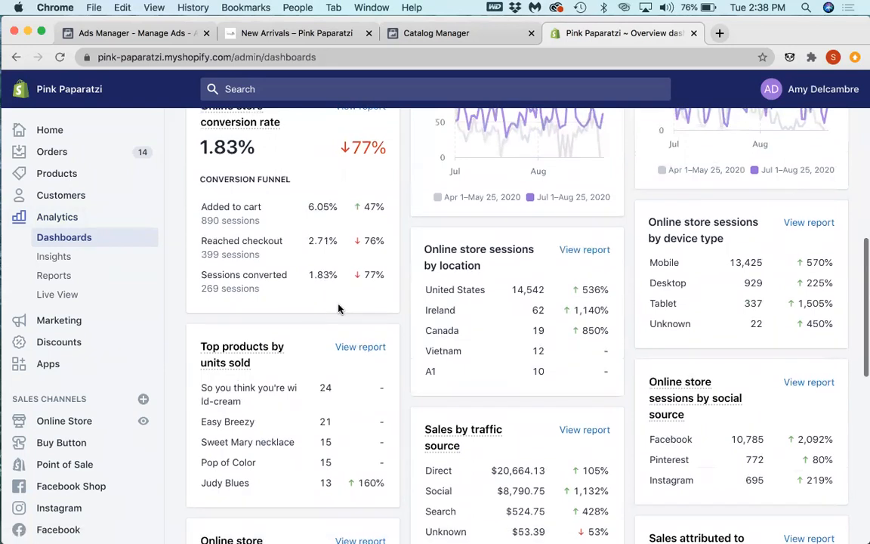
{"action": "scroll", "coordinate": [338, 308], "scroll_direction": "up", "scroll_amount": 2}
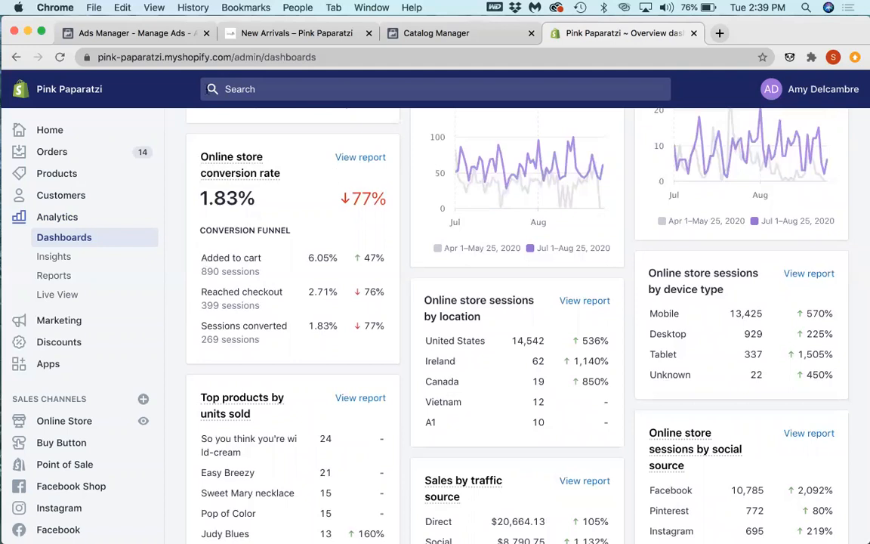
Step: Switch to Ads Manager, show the campaign list, and clear the selected campaign, ad set and ad
{"action": "left_click", "coordinate": [106, 34]}
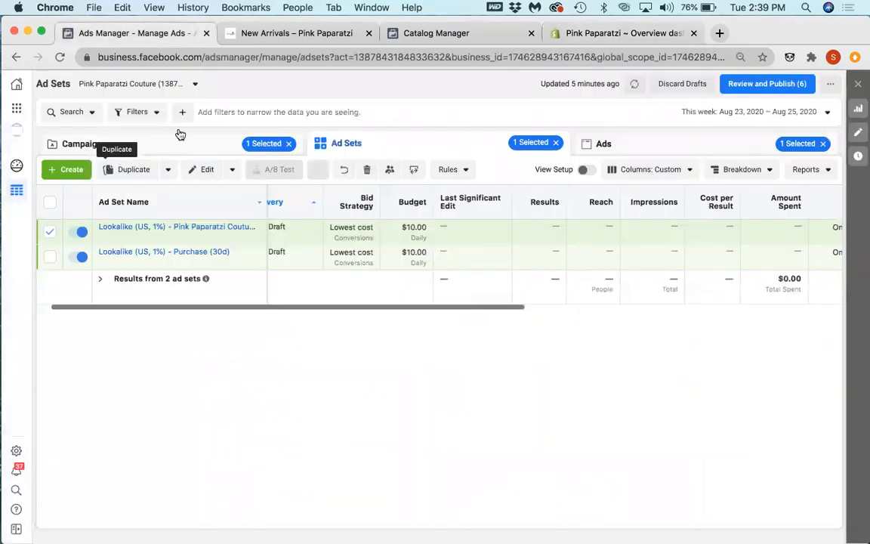
{"action": "left_click", "coordinate": [191, 142]}
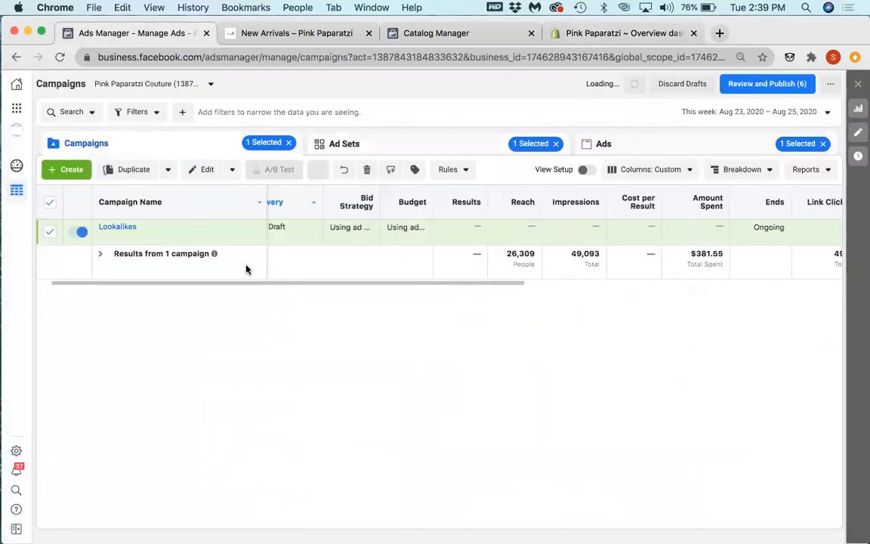
{"action": "left_click", "coordinate": [287, 142]}
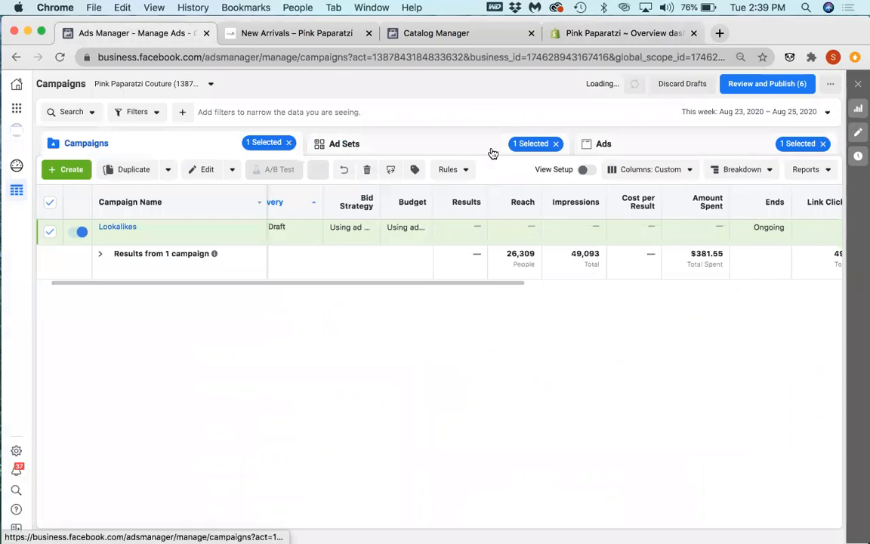
{"action": "left_click", "coordinate": [555, 144]}
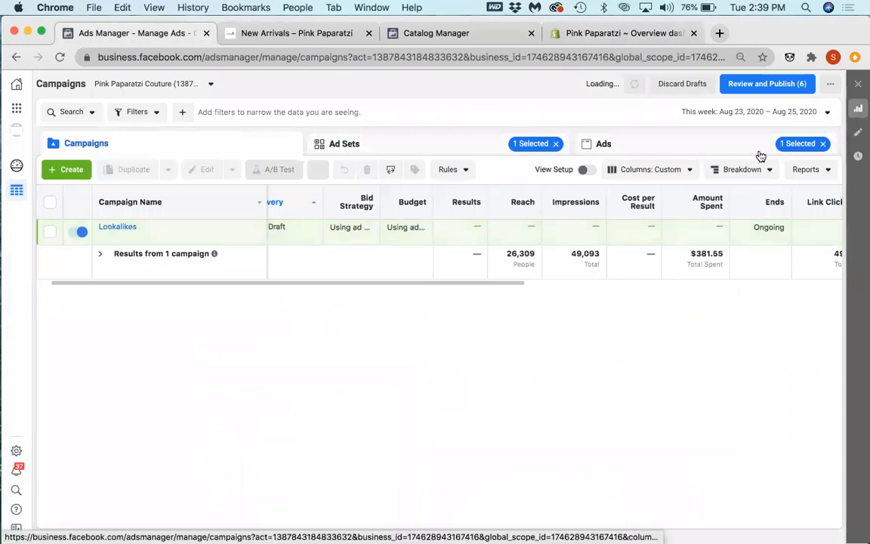
{"action": "left_click", "coordinate": [822, 144]}
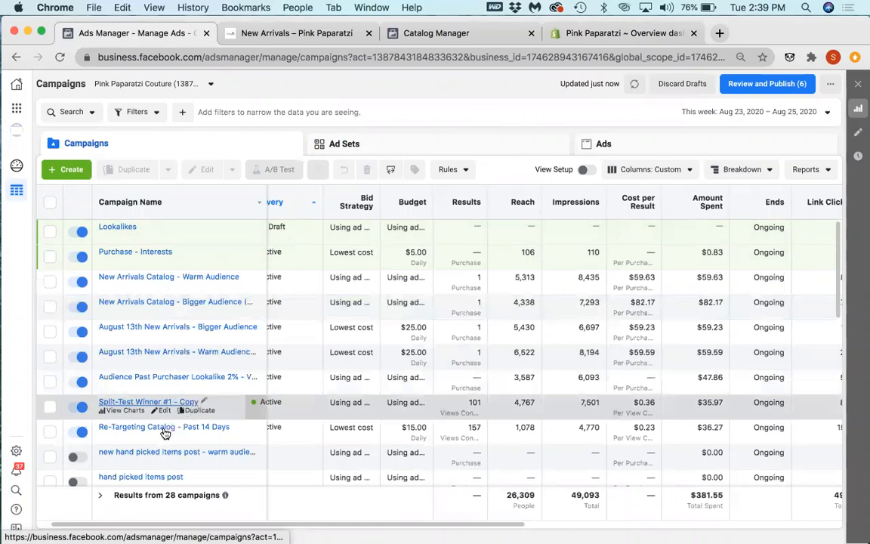
Step: Open the Re-Targeting Catalog - Past 14 Days campaign, select its ad set, and examine its purchases, ROAS and cost results
{"action": "left_click", "coordinate": [167, 429]}
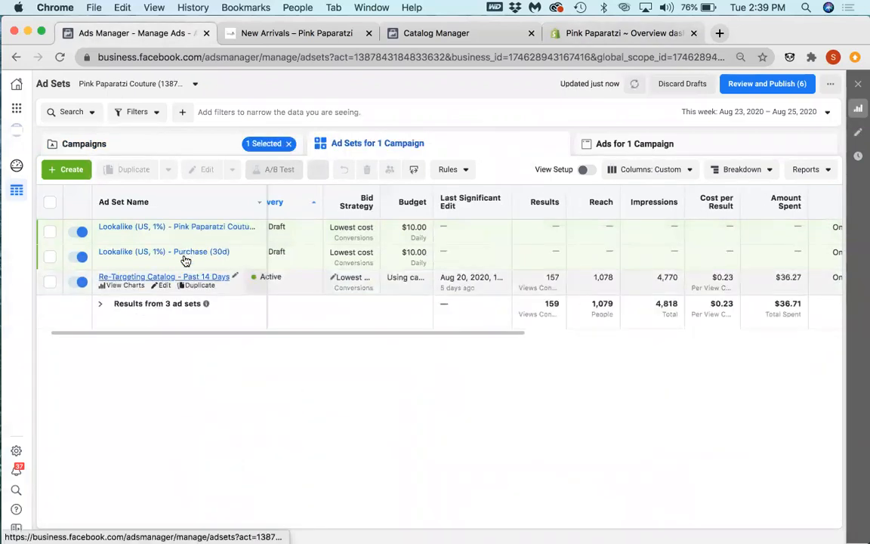
{"action": "left_click", "coordinate": [385, 280]}
{"action": "left_click_drag", "start_coordinate": [484, 332], "coordinate": [810, 337]}
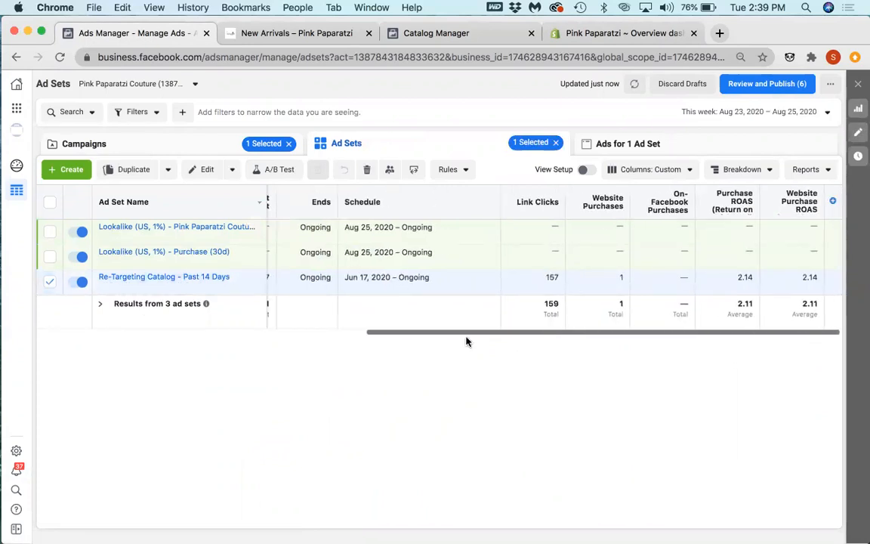
{"action": "scroll", "coordinate": [428, 342], "scroll_direction": "left", "scroll_amount": 10}
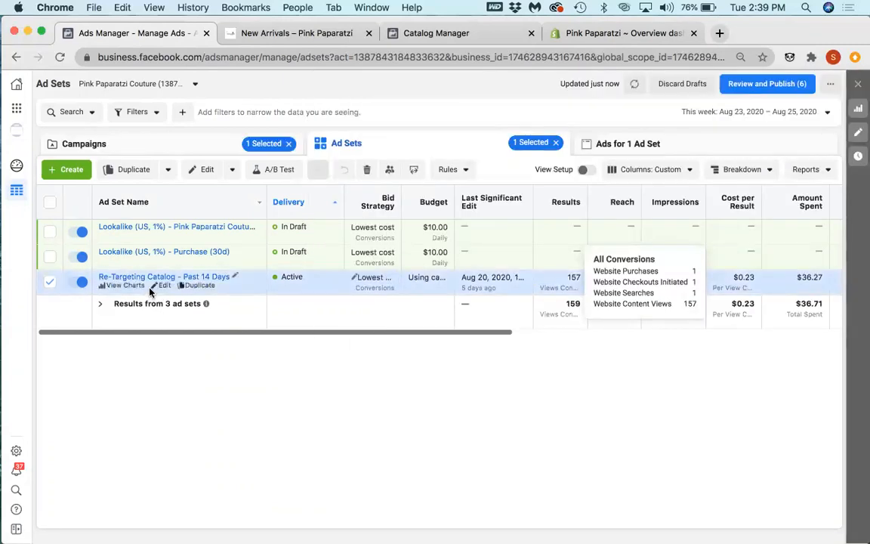
Step: Open the Re-Targeting Catalog - Past 14 Days ad set for editing and examine its placements, product set, schedule and retargeting audience settings
{"action": "left_click", "coordinate": [163, 287]}
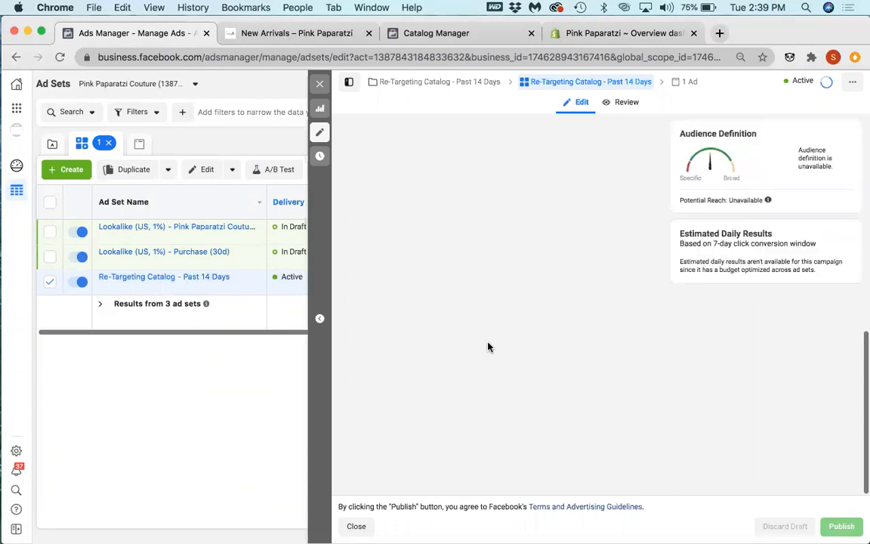
{"action": "scroll", "coordinate": [490, 348], "scroll_direction": "down", "scroll_amount": 5}
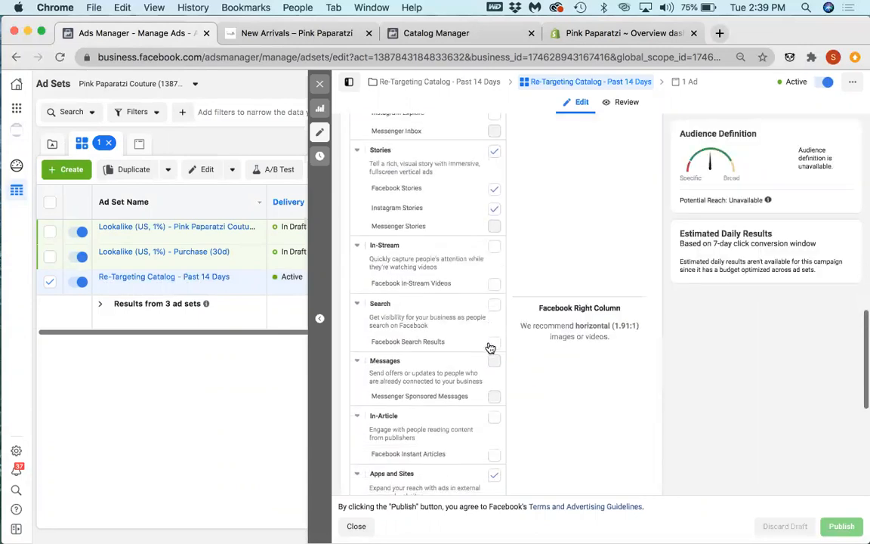
{"action": "scroll", "coordinate": [490, 348], "scroll_direction": "down", "scroll_amount": 3}
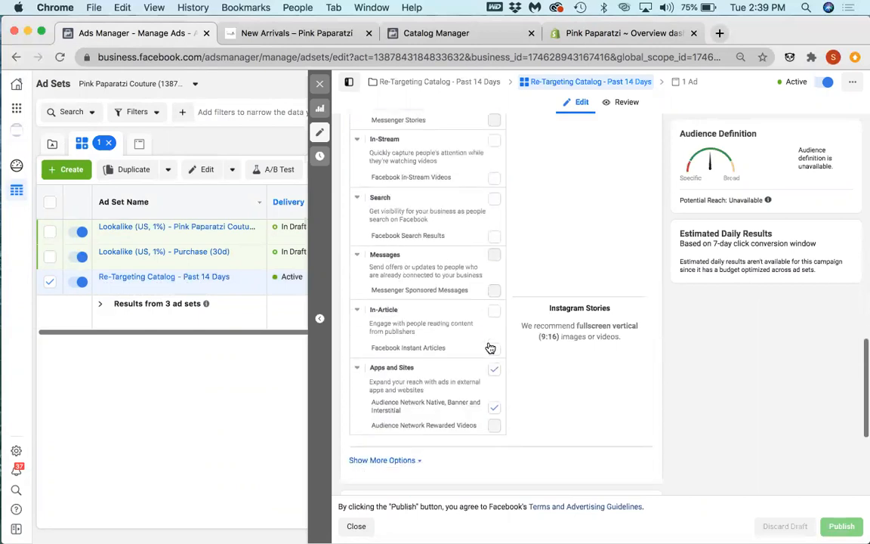
{"action": "scroll", "coordinate": [490, 348], "scroll_direction": "down", "scroll_amount": 1}
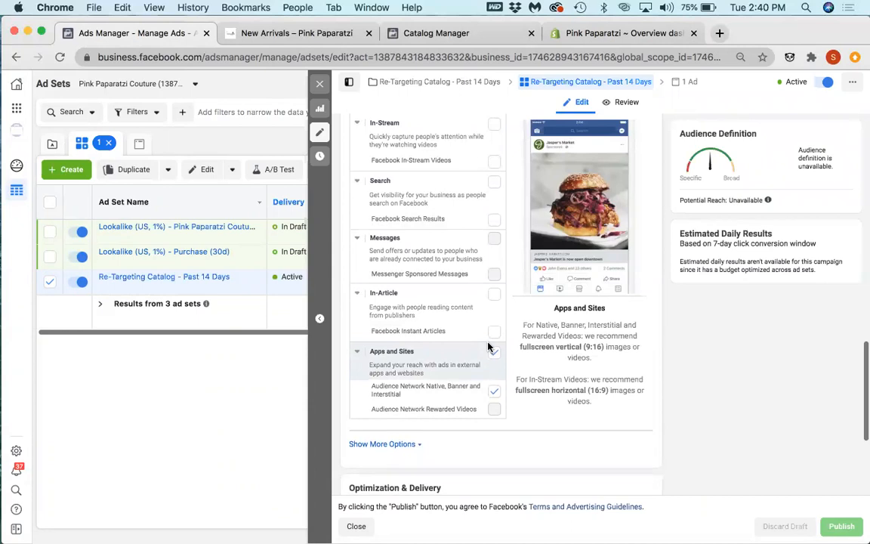
{"action": "scroll", "coordinate": [489, 348], "scroll_direction": "up", "scroll_amount": 10}
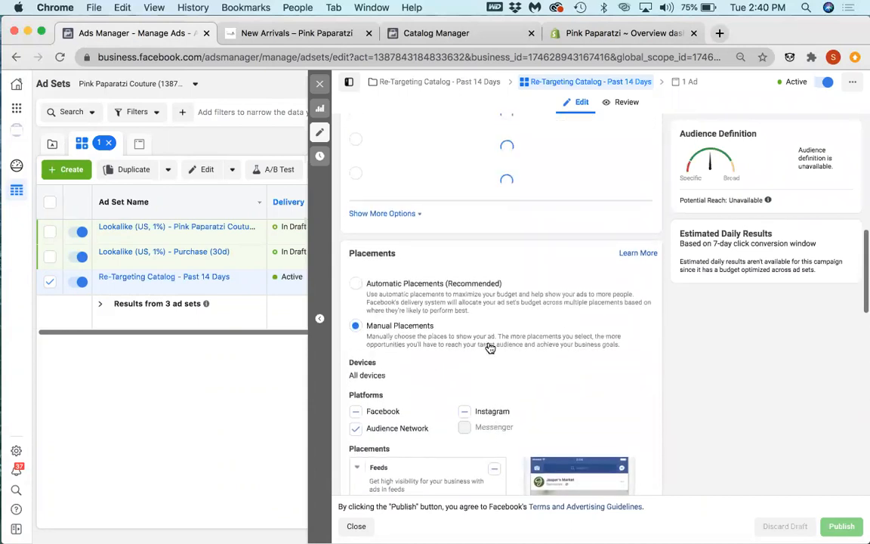
{"action": "scroll", "coordinate": [489, 347], "scroll_direction": "up", "scroll_amount": 5}
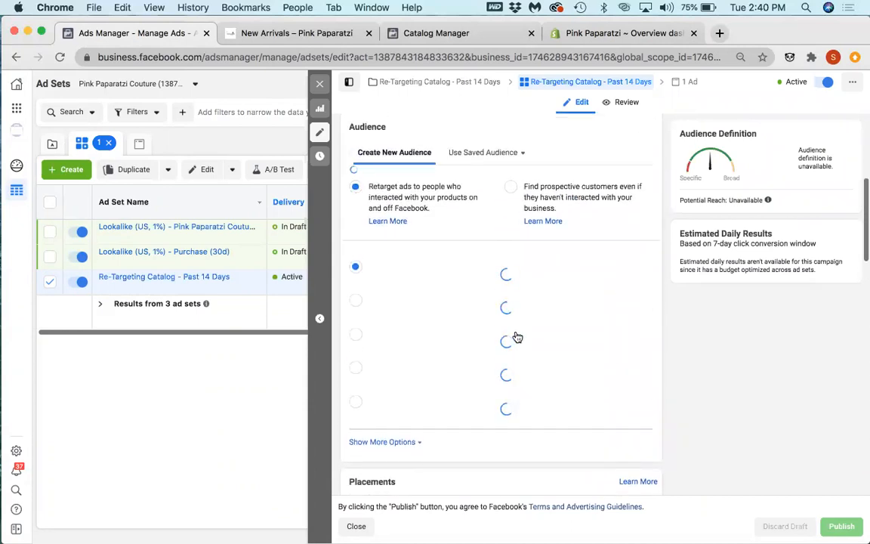
{"action": "scroll", "coordinate": [518, 335], "scroll_direction": "up", "scroll_amount": 5}
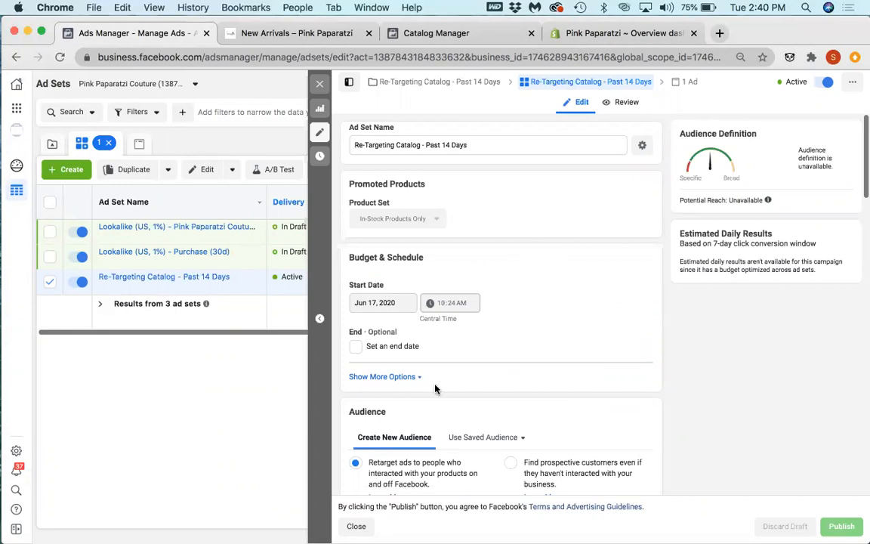
{"action": "scroll", "coordinate": [436, 389], "scroll_direction": "down", "scroll_amount": 4}
{"action": "scroll", "coordinate": [441, 388], "scroll_direction": "down", "scroll_amount": 5}
{"action": "scroll", "coordinate": [548, 464], "scroll_direction": "down", "scroll_amount": 6}
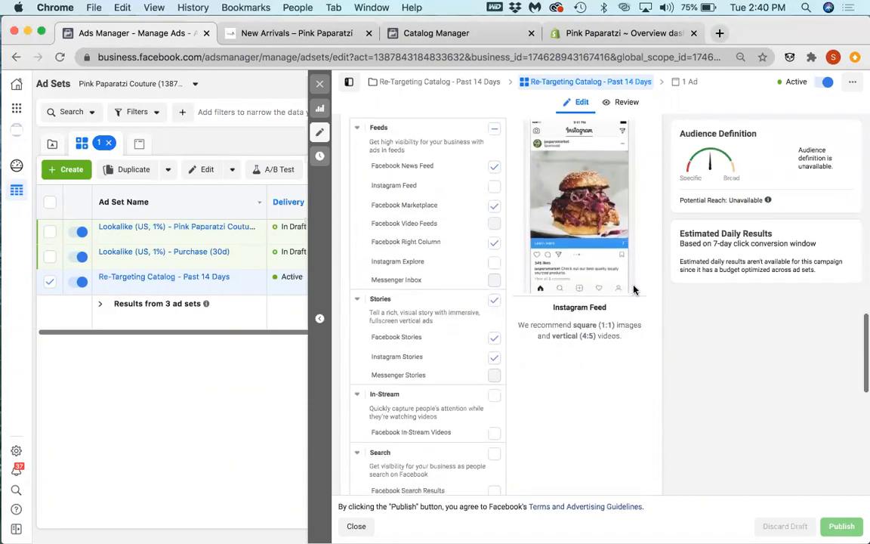
{"action": "scroll", "coordinate": [633, 289], "scroll_direction": "down", "scroll_amount": 2}
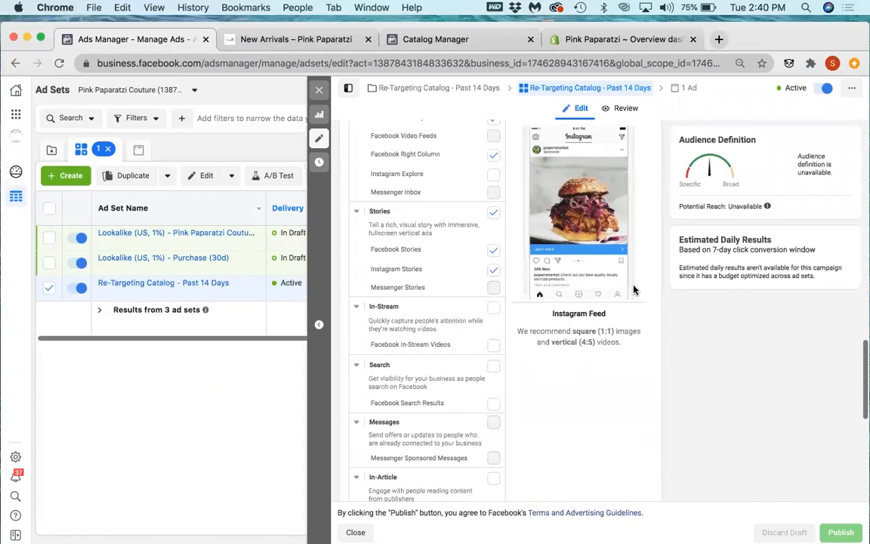
{"action": "scroll", "coordinate": [403, 276], "scroll_direction": "up", "scroll_amount": 10}
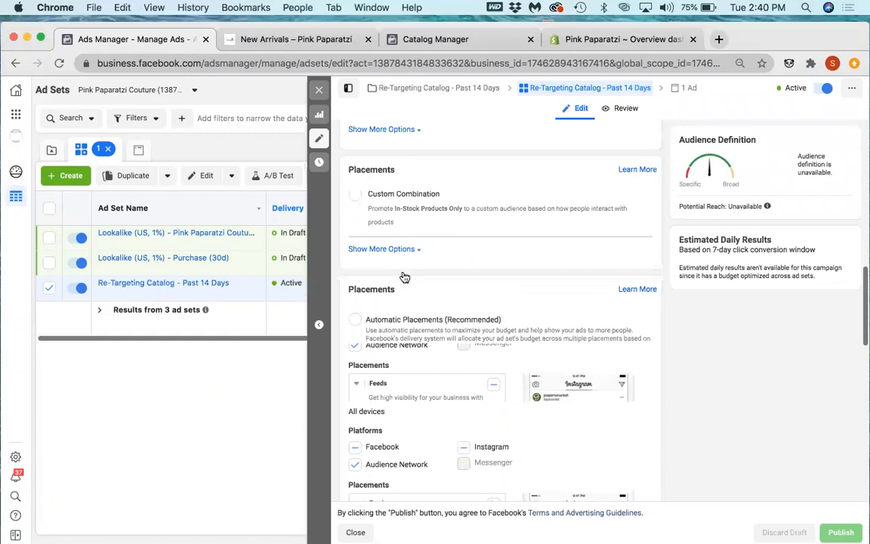
{"action": "scroll", "coordinate": [403, 276], "scroll_direction": "up", "scroll_amount": 5}
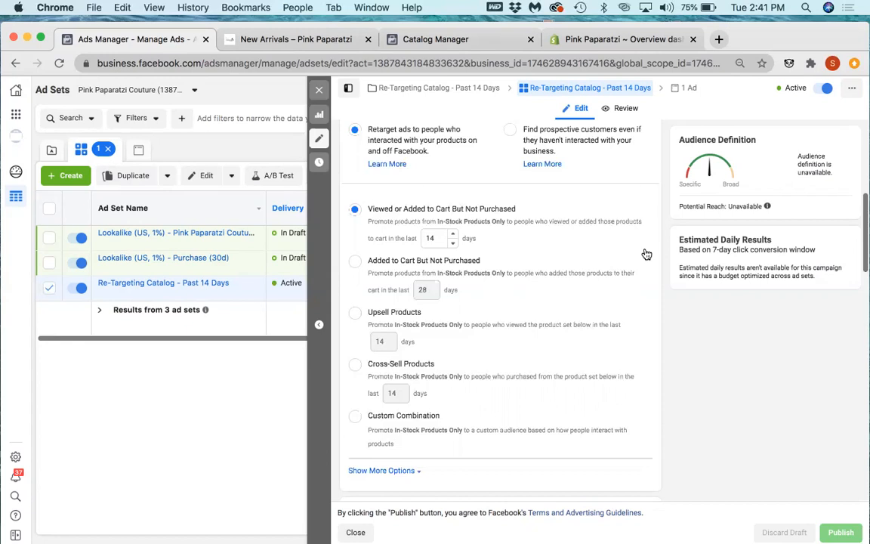
Step: Switch to the Shopify Overview dashboard and review the quarter-to-date conversion rate and funnel stages
{"action": "left_click", "coordinate": [613, 43]}
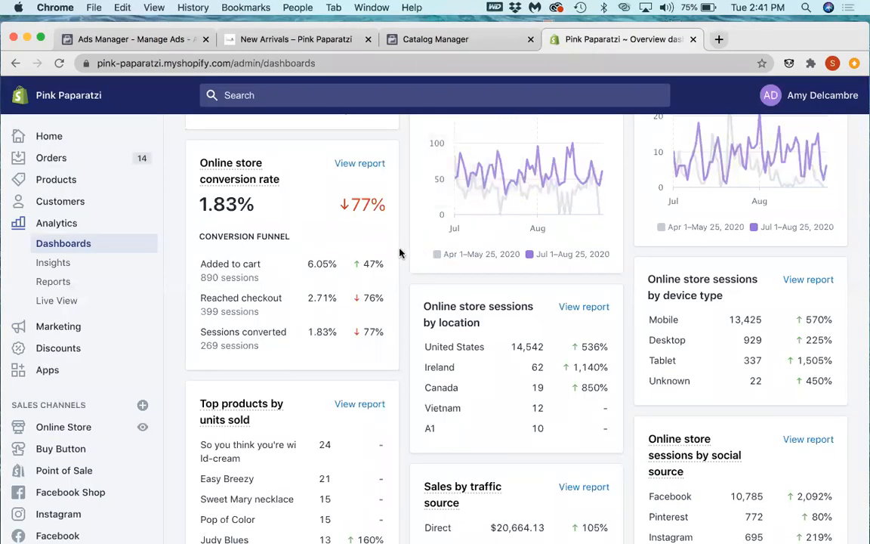
{"action": "scroll", "coordinate": [400, 253], "scroll_direction": "up", "scroll_amount": 5}
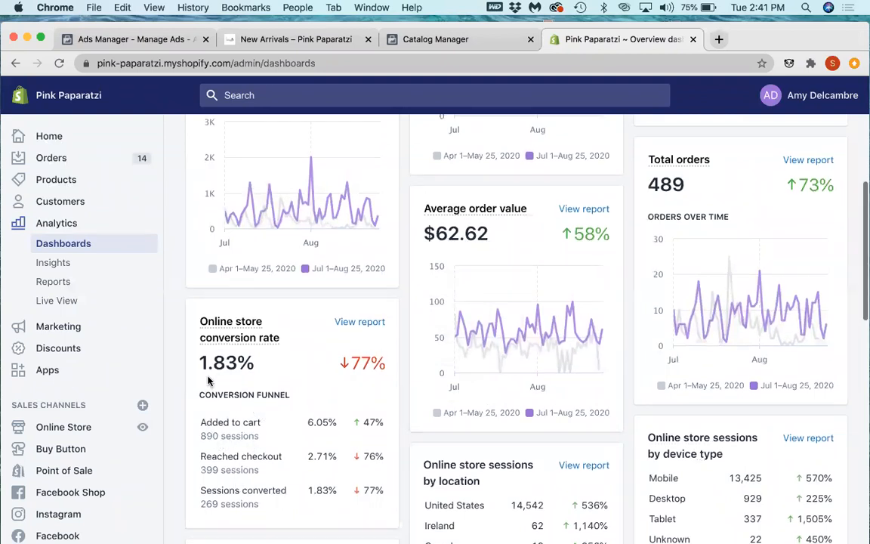
{"action": "scroll", "coordinate": [210, 381], "scroll_direction": "up", "scroll_amount": 1}
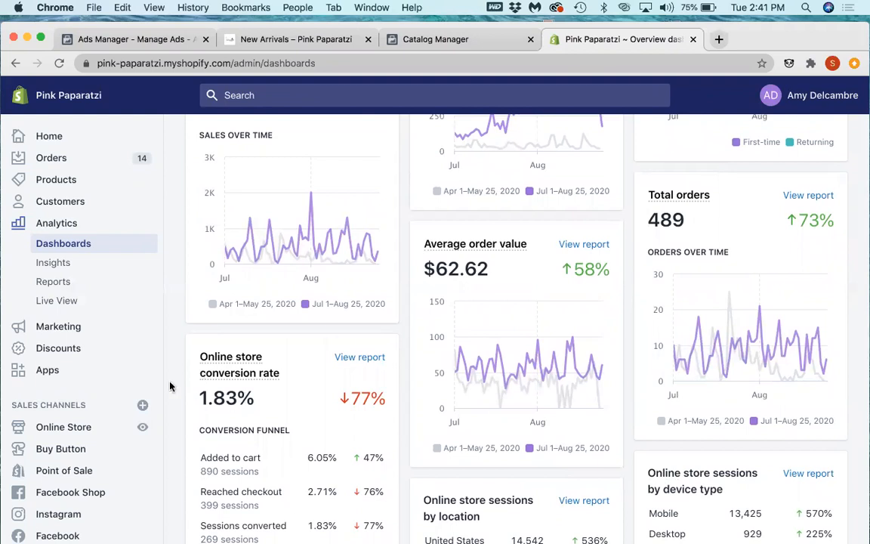
{"action": "scroll", "coordinate": [252, 359], "scroll_direction": "up", "scroll_amount": 1}
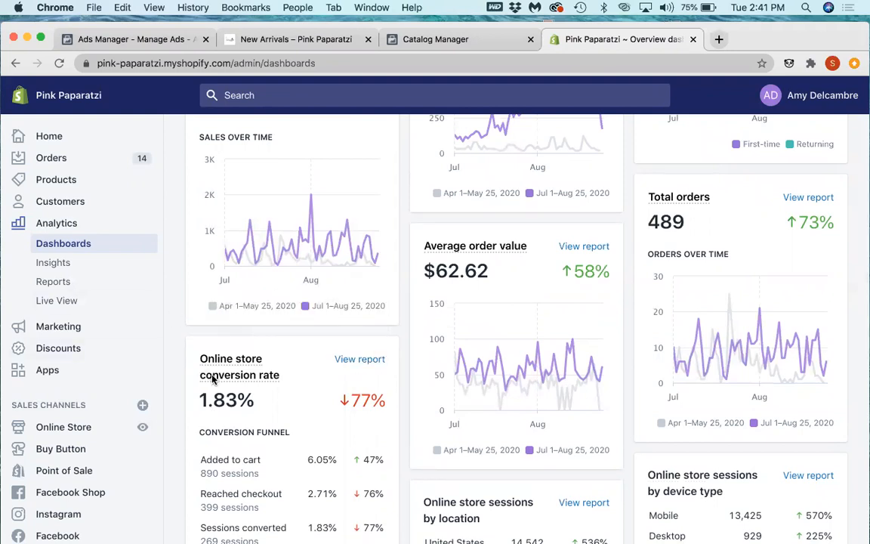
{"action": "mouse_move", "coordinate": [279, 370]}
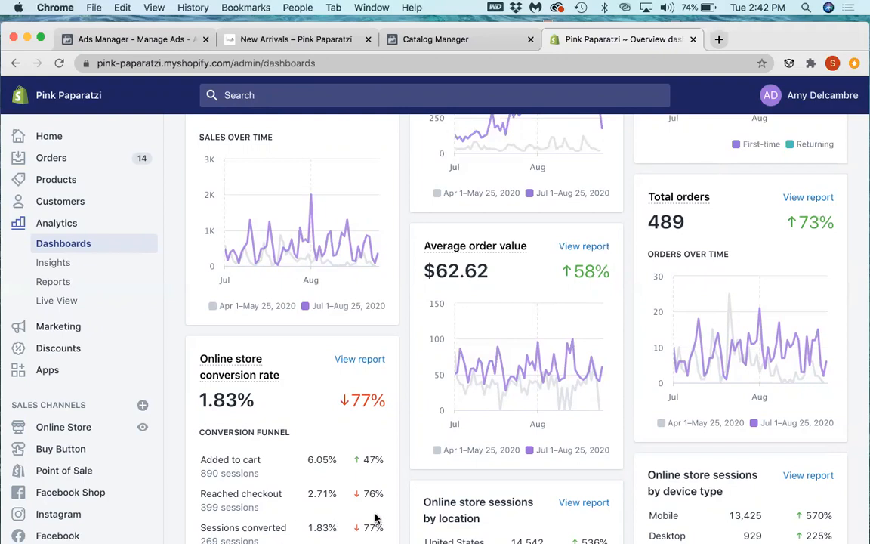
Step: Set the Overview dashboard's date range to May 1–Jun 29, 2020
{"action": "scroll", "coordinate": [369, 521], "scroll_direction": "up", "scroll_amount": 8}
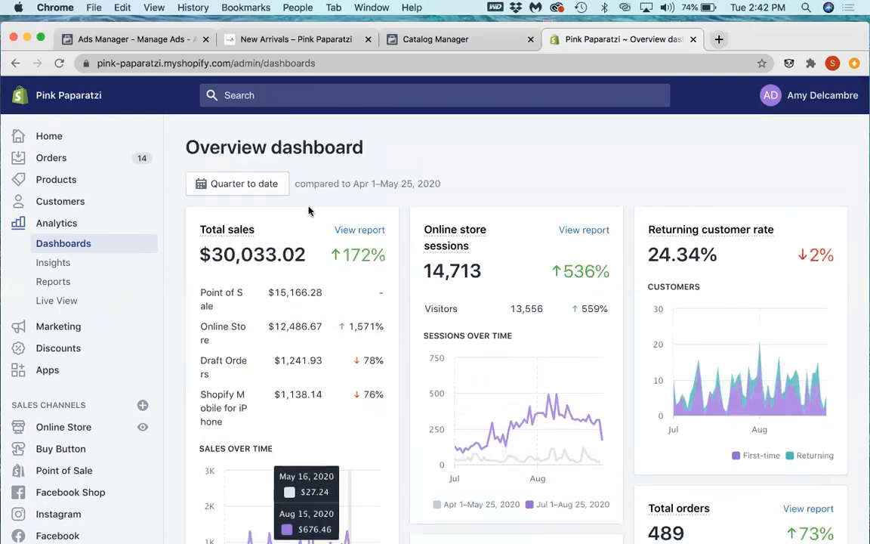
{"action": "left_click", "coordinate": [259, 185]}
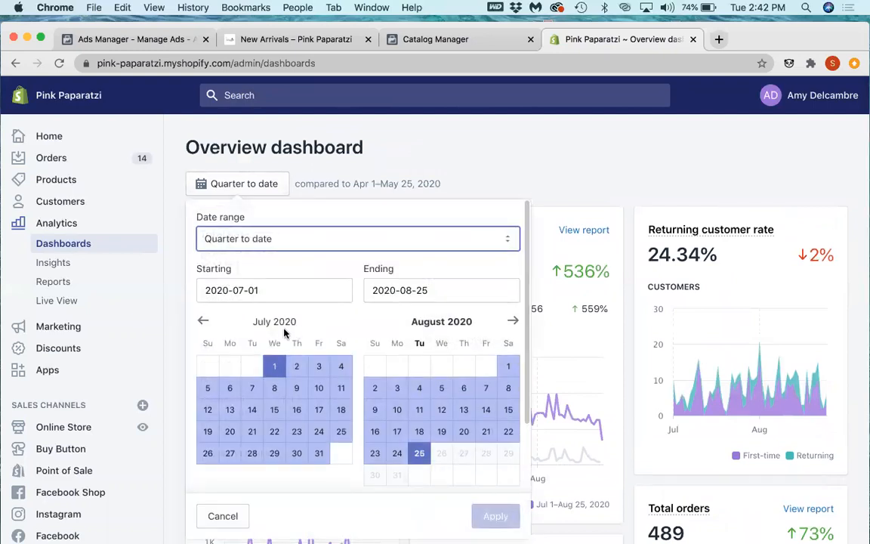
{"action": "left_click", "coordinate": [201, 325]}
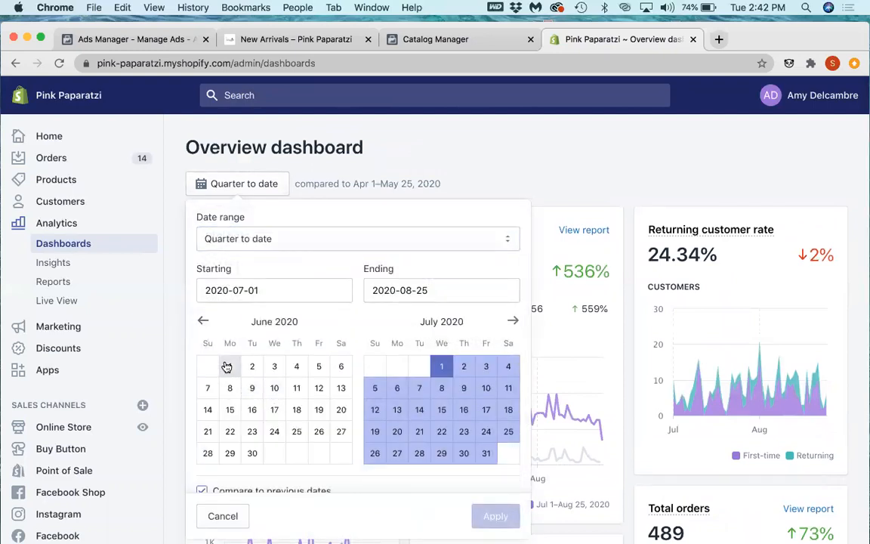
{"action": "left_click", "coordinate": [204, 321]}
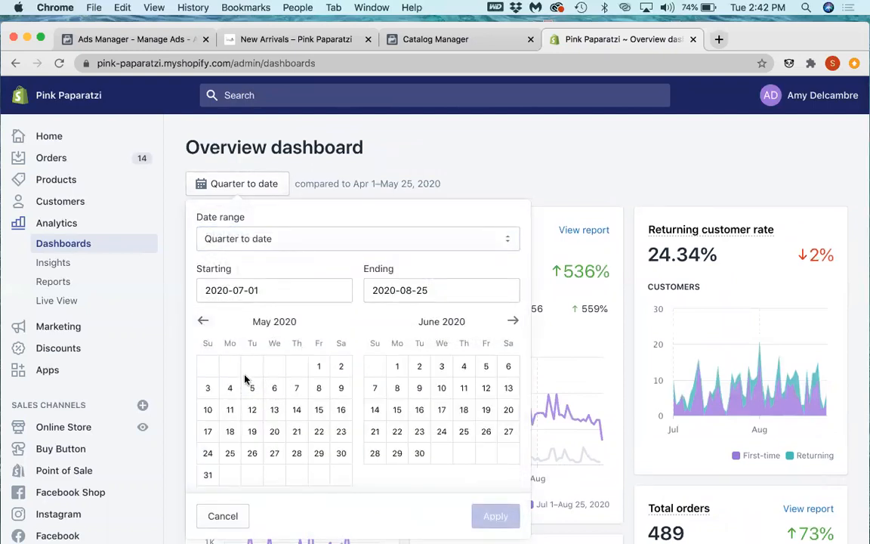
{"action": "left_click", "coordinate": [318, 366]}
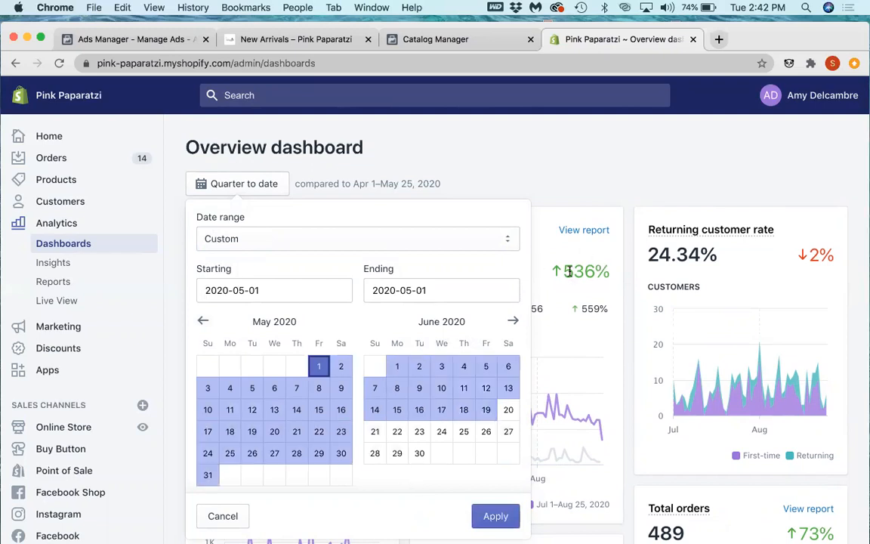
{"action": "left_click", "coordinate": [397, 453]}
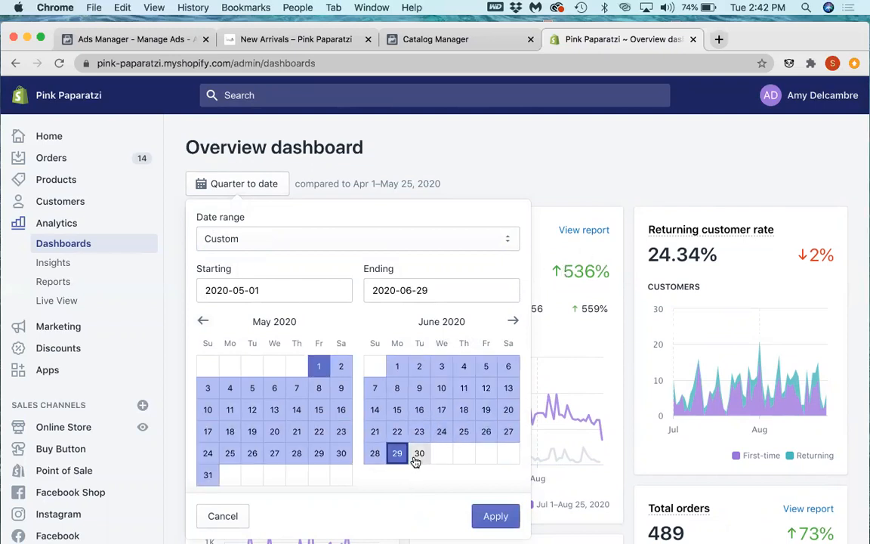
{"action": "left_click", "coordinate": [484, 516]}
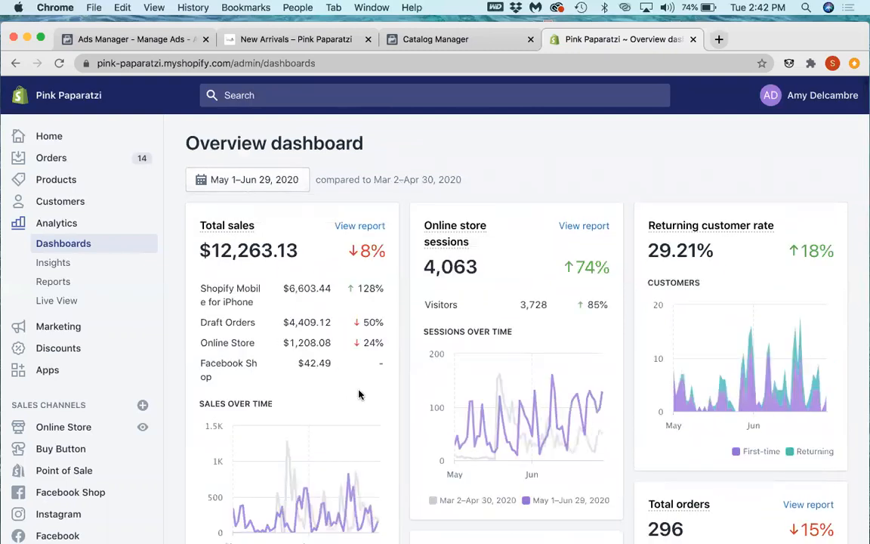
Step: Examine the online store conversion rate and conversion funnel for the May–June period, focusing on the sessions converted percentage
{"action": "scroll", "coordinate": [358, 395], "scroll_direction": "down", "scroll_amount": 5}
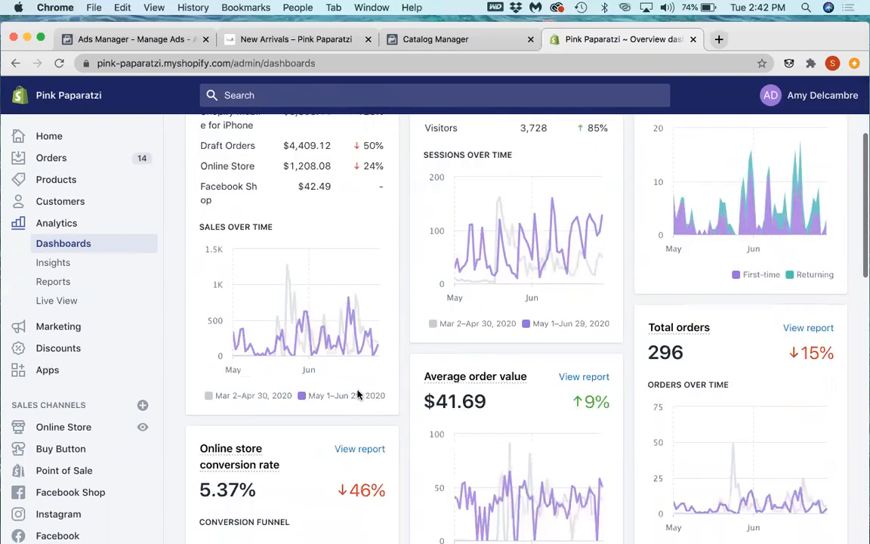
{"action": "scroll", "coordinate": [358, 394], "scroll_direction": "down", "scroll_amount": 6}
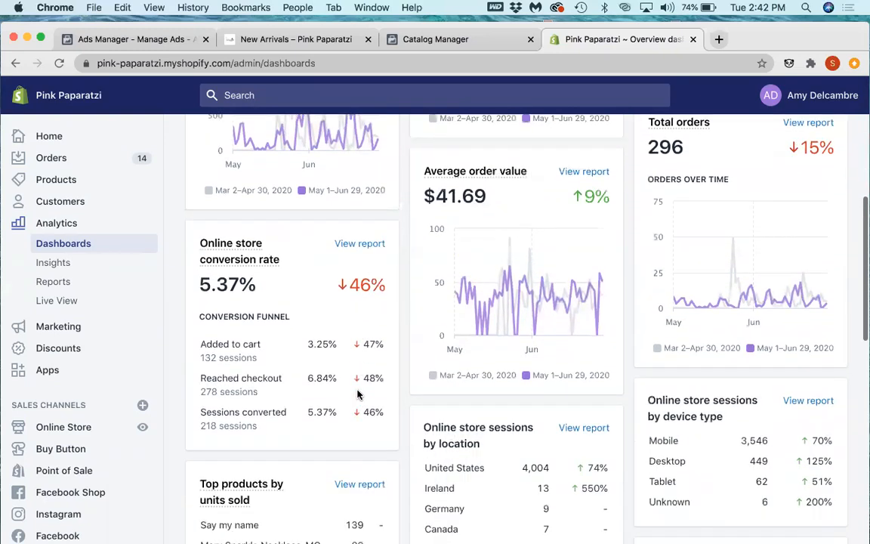
{"action": "scroll", "coordinate": [193, 285], "scroll_direction": "up", "scroll_amount": 5}
{"action": "scroll", "coordinate": [193, 285], "scroll_direction": "up", "scroll_amount": 5}
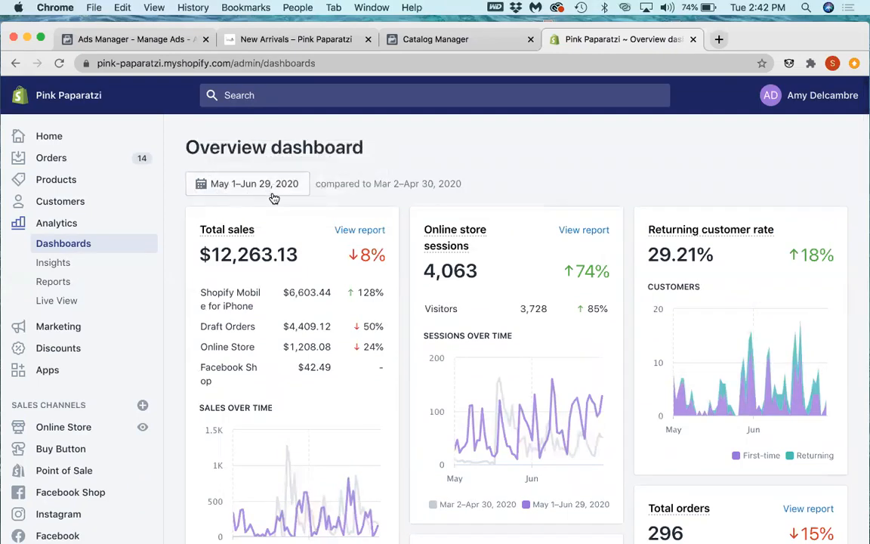
{"action": "scroll", "coordinate": [263, 312], "scroll_direction": "down", "scroll_amount": 3}
{"action": "scroll", "coordinate": [263, 312], "scroll_direction": "down", "scroll_amount": 10}
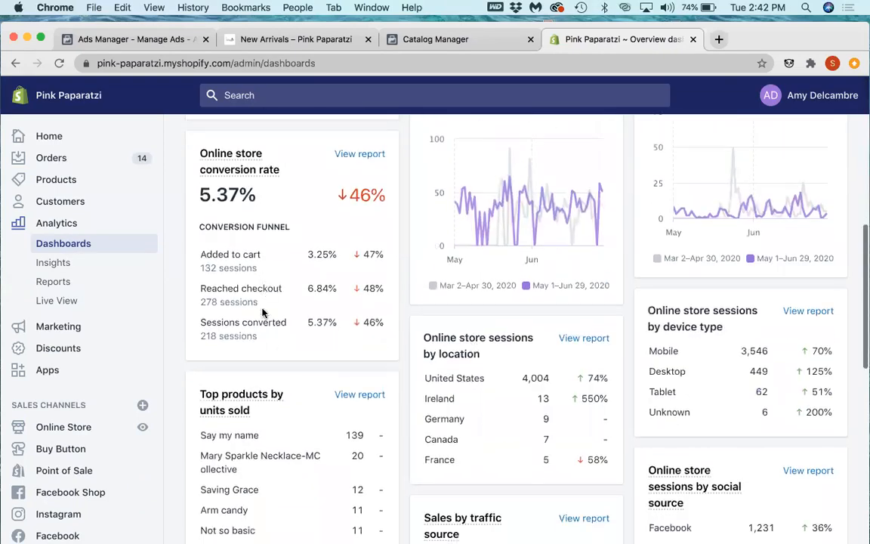
{"action": "scroll", "coordinate": [263, 312], "scroll_direction": "up", "scroll_amount": 1}
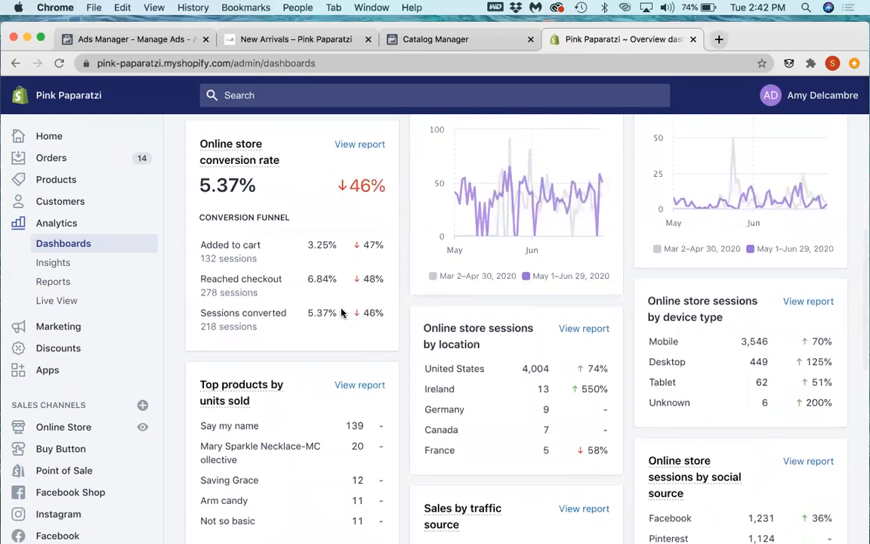
{"action": "left_click_drag", "start_coordinate": [340, 310], "coordinate": [303, 316]}
{"action": "scroll", "coordinate": [446, 320], "scroll_direction": "up", "scroll_amount": 6}
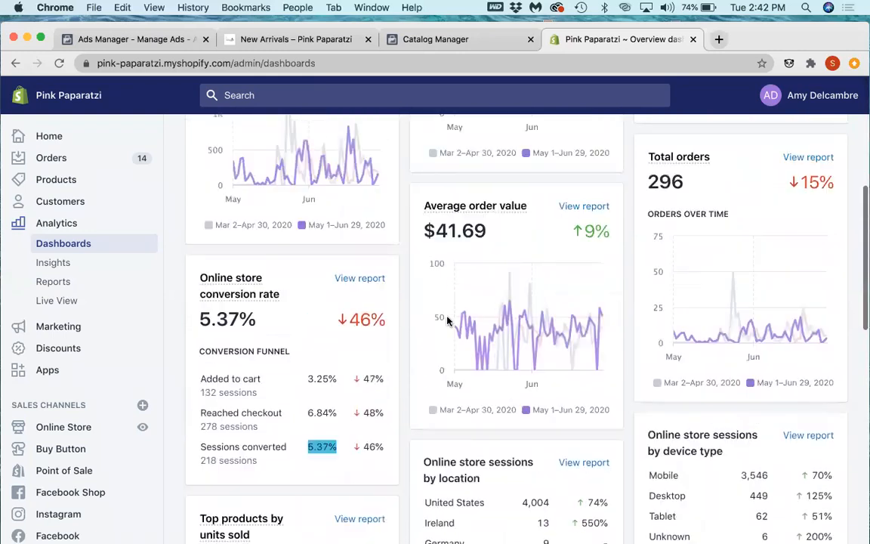
{"action": "scroll", "coordinate": [447, 320], "scroll_direction": "up", "scroll_amount": 6}
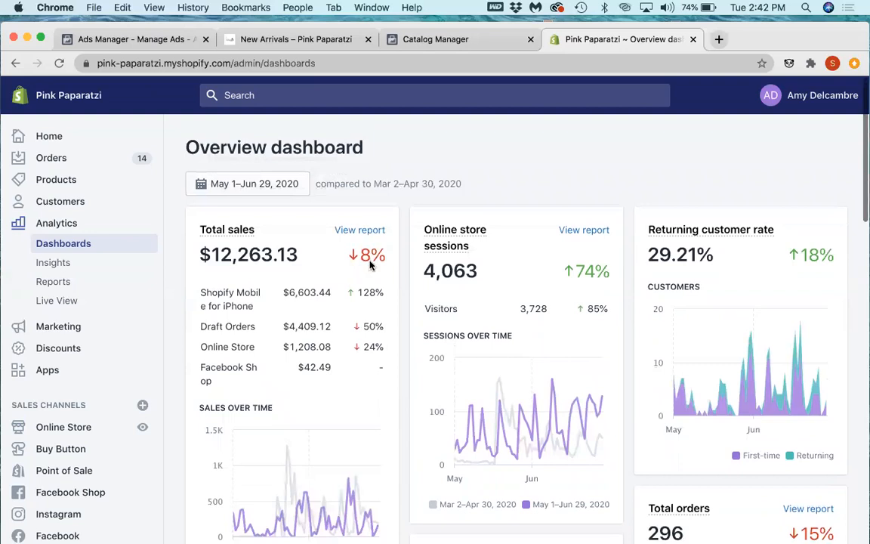
Step: Set the dashboard's date range to Aug 1–Aug 25, 2020 and review the online store conversion rate and funnel
{"action": "left_click", "coordinate": [249, 185]}
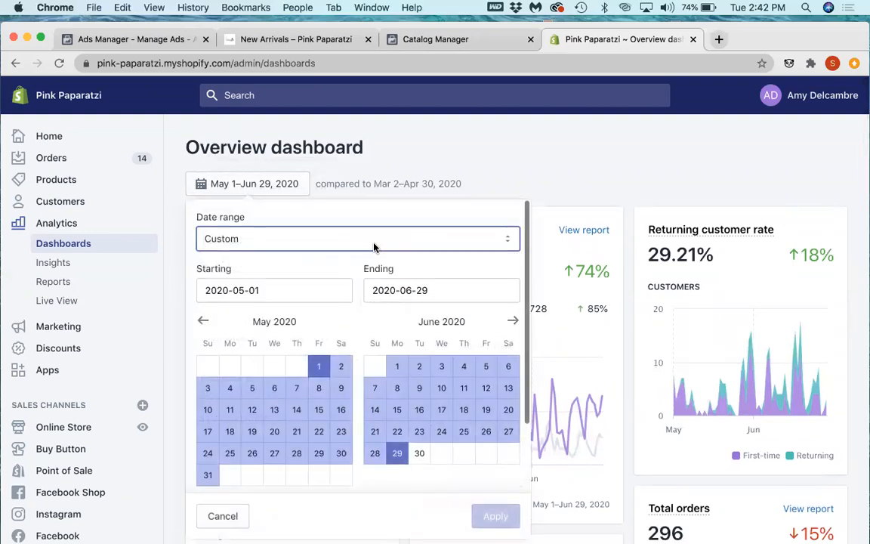
{"action": "left_click", "coordinate": [514, 322]}
{"action": "left_click", "coordinate": [514, 322]}
{"action": "left_click", "coordinate": [513, 323]}
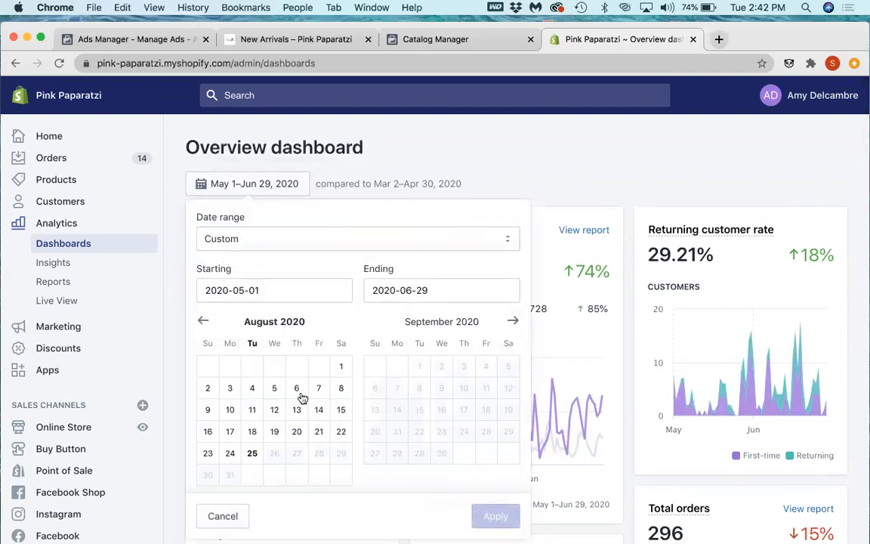
{"action": "left_click", "coordinate": [341, 367]}
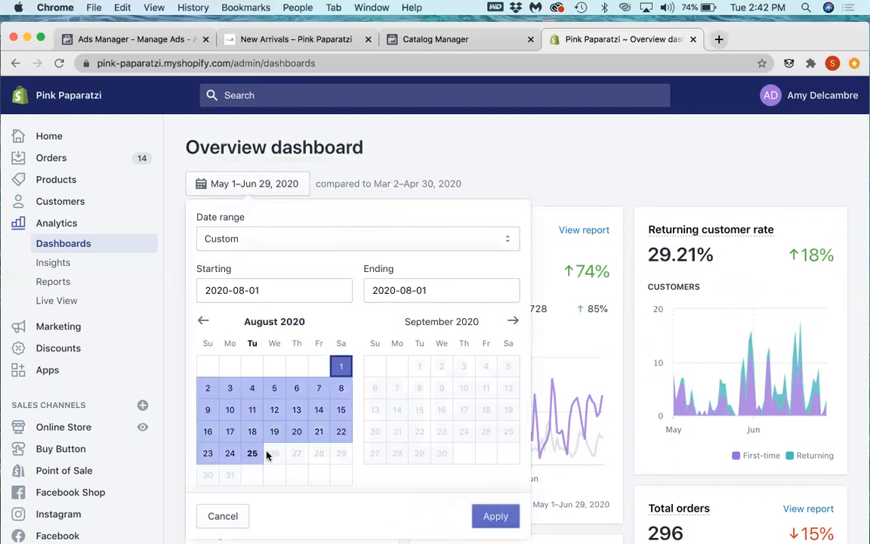
{"action": "left_click", "coordinate": [253, 453]}
{"action": "left_click", "coordinate": [495, 517]}
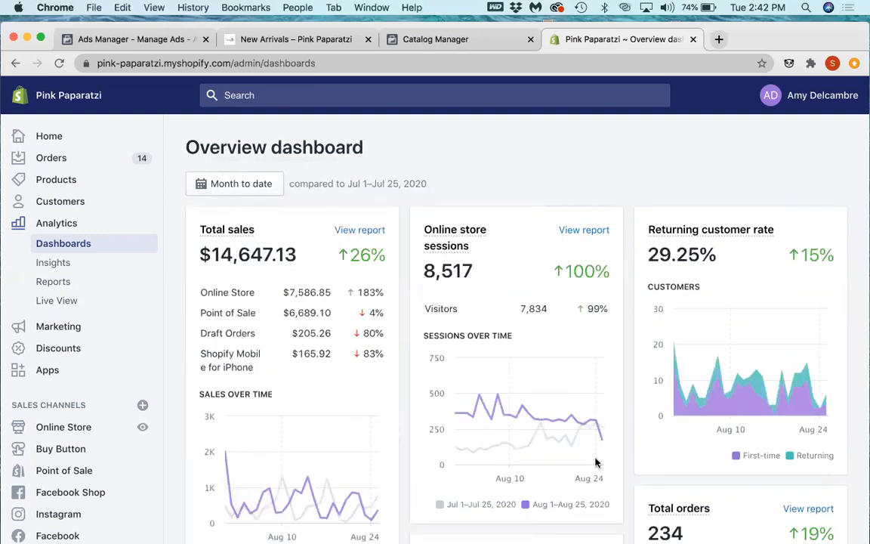
{"action": "scroll", "coordinate": [484, 483], "scroll_direction": "down", "scroll_amount": 5}
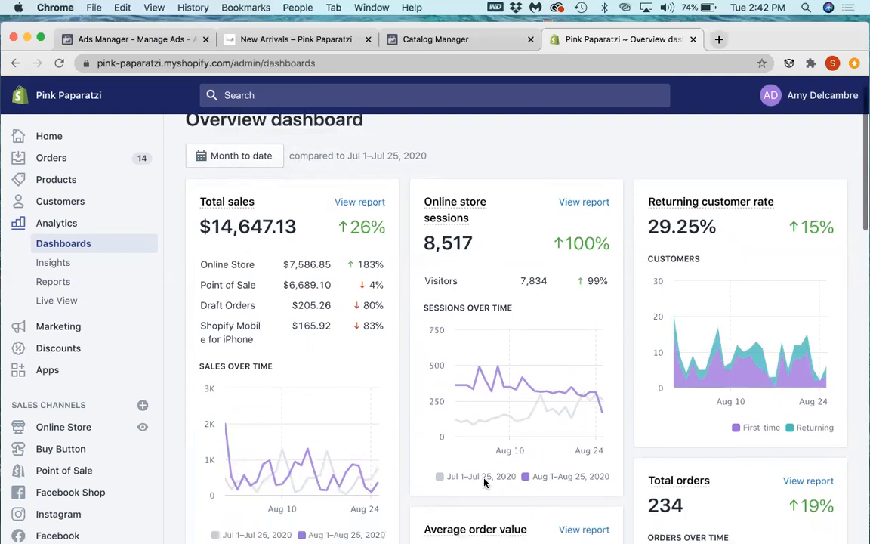
{"action": "scroll", "coordinate": [484, 483], "scroll_direction": "down", "scroll_amount": 5}
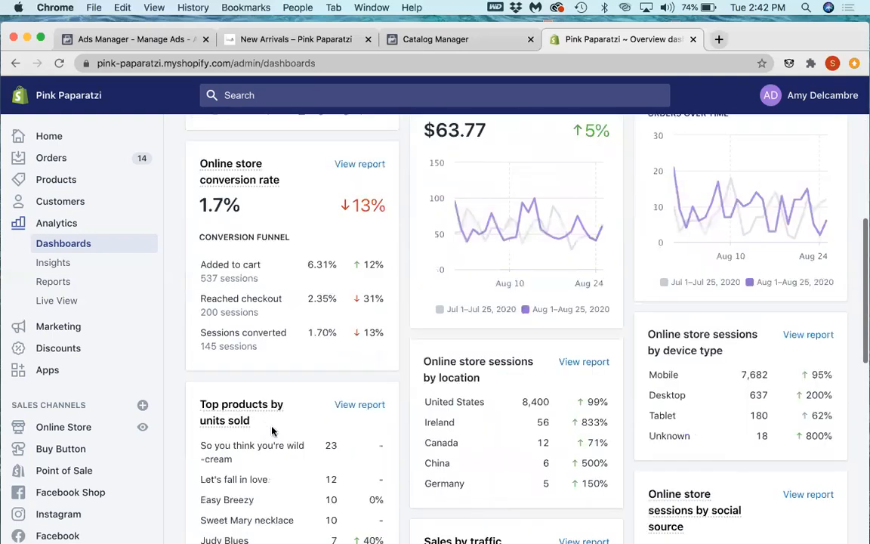
{"action": "scroll", "coordinate": [328, 408], "scroll_direction": "up", "scroll_amount": 1}
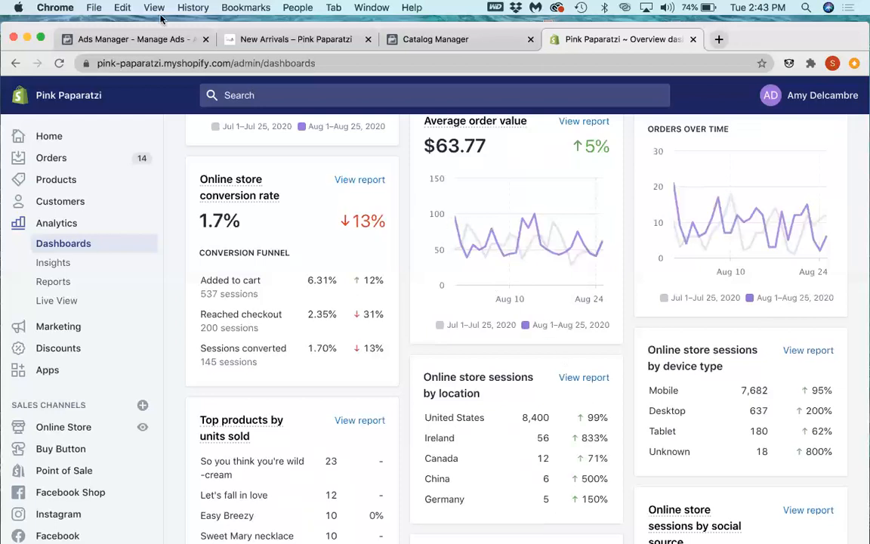
Step: Switch to Ads Manager, close the retargeting ad set editor, and clear the campaign selection to list all campaigns
{"action": "left_click", "coordinate": [89, 37]}
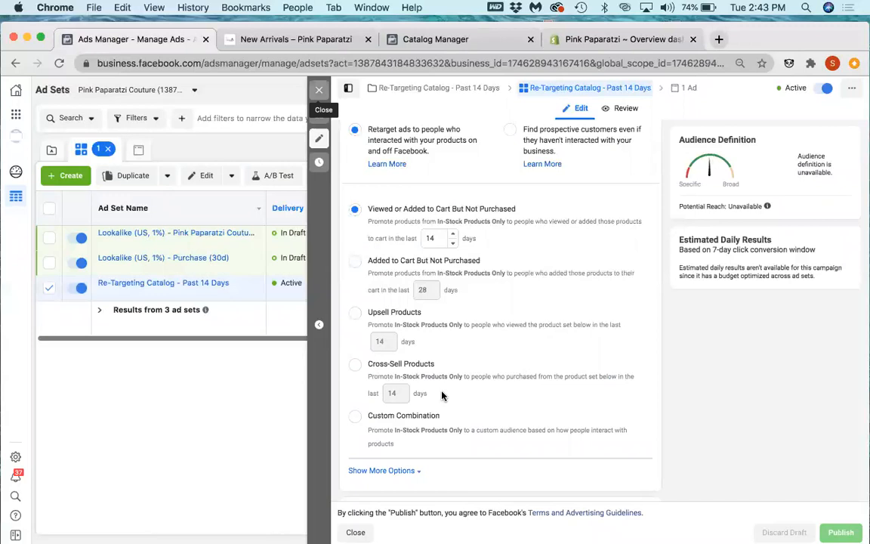
{"action": "left_click", "coordinate": [319, 89]}
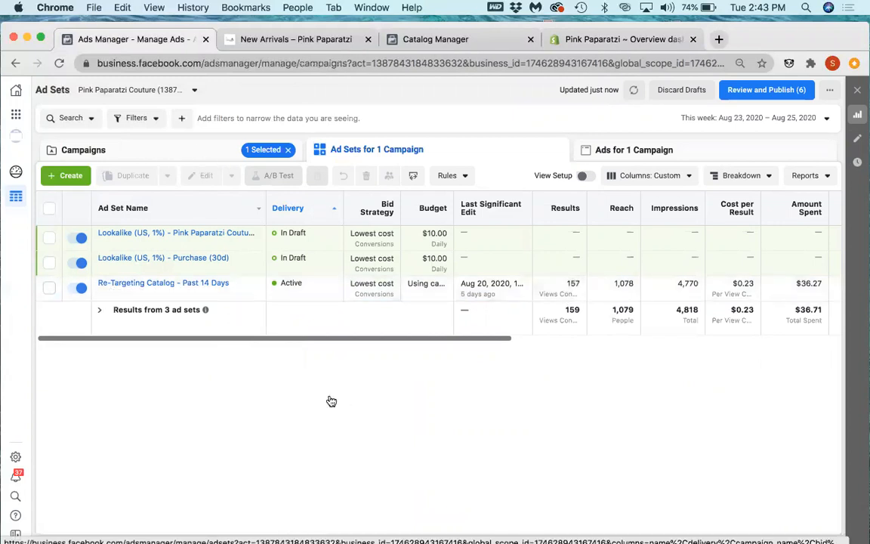
{"action": "left_click", "coordinate": [288, 150]}
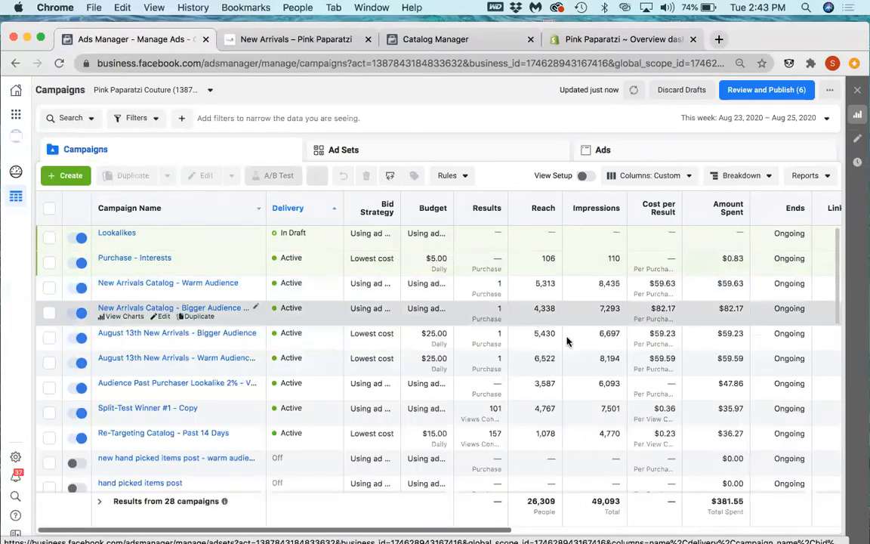
Step: Select the August 13th New Arrivals - Bigger Audience campaign and set the reporting period to This month
{"action": "left_click", "coordinate": [155, 325]}
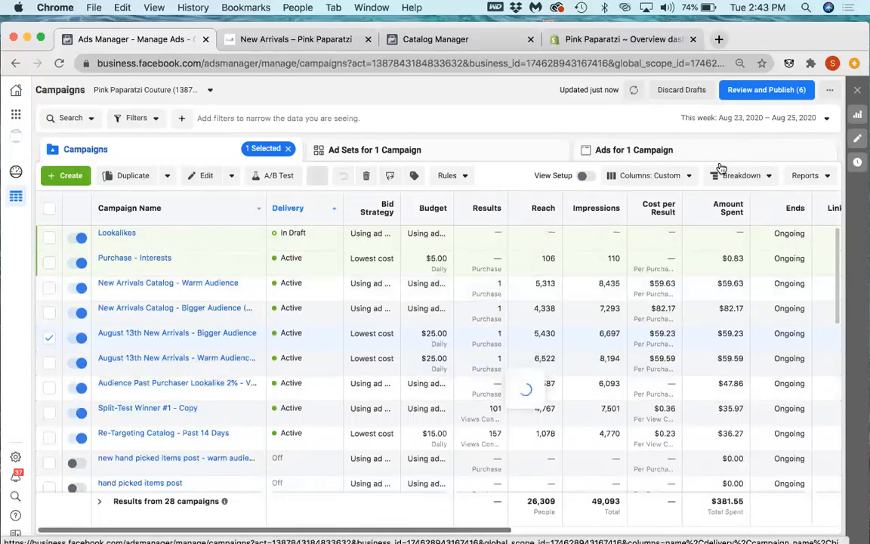
{"action": "left_click", "coordinate": [684, 118]}
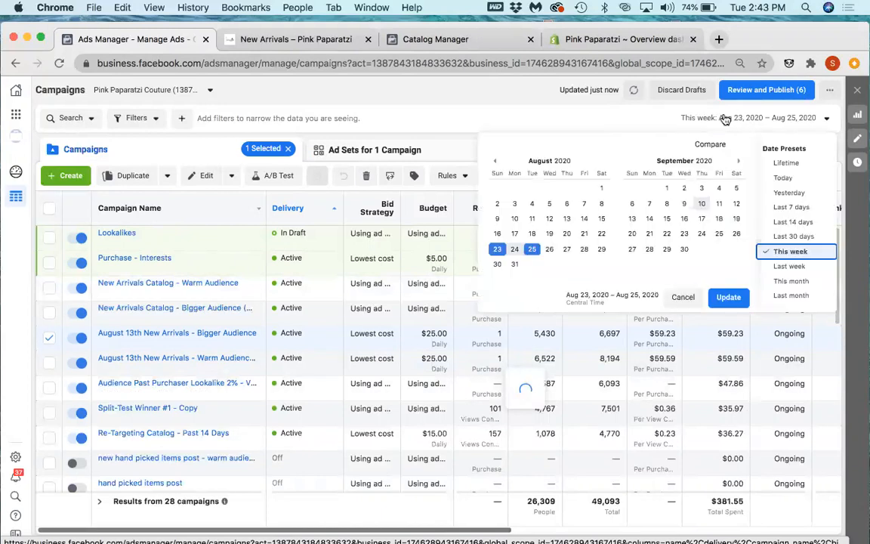
{"action": "left_click", "coordinate": [753, 128]}
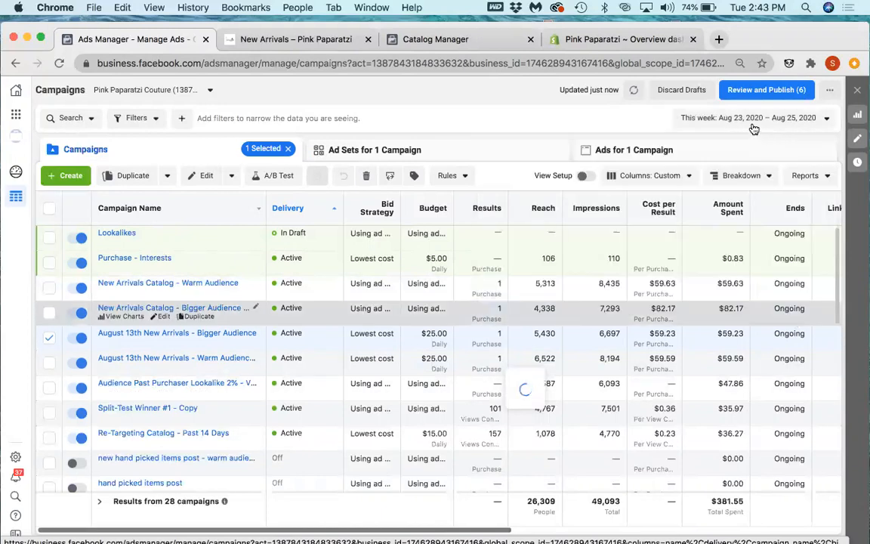
{"action": "left_click", "coordinate": [688, 121]}
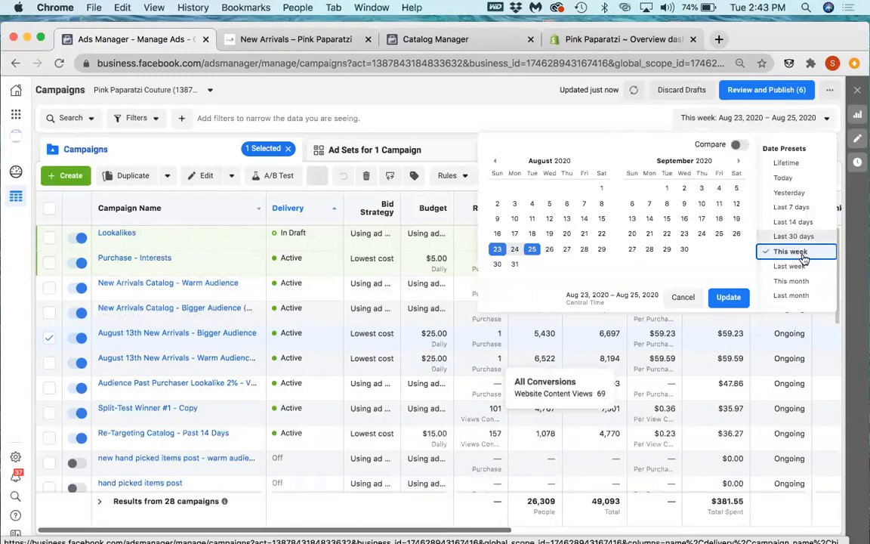
{"action": "left_click", "coordinate": [791, 281]}
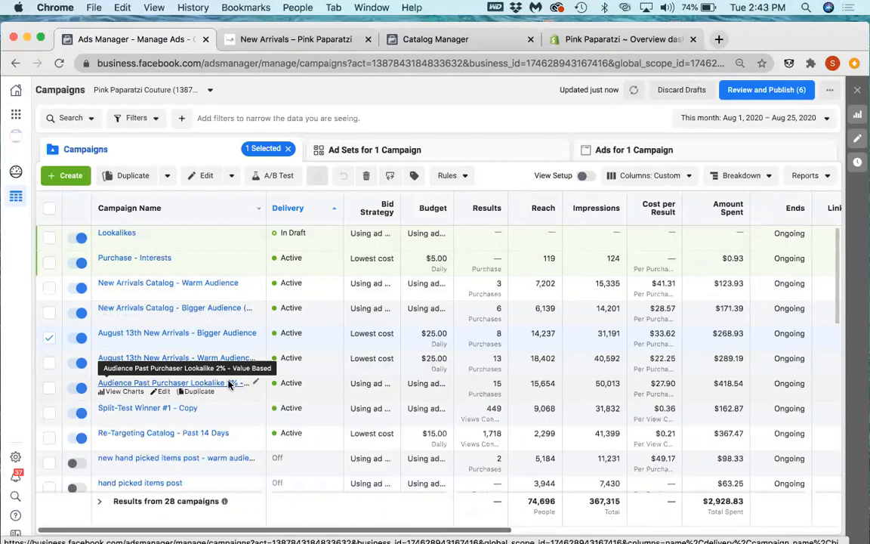
Step: Select the August 13th New Arrivals - Warm Audience campaign and compare the campaigns' purchases, cost per result, amount spent and ROAS
{"action": "scroll", "coordinate": [219, 362], "scroll_direction": "down", "scroll_amount": 1}
{"action": "scroll", "coordinate": [172, 355], "scroll_direction": "down", "scroll_amount": 1}
{"action": "scroll", "coordinate": [230, 361], "scroll_direction": "down", "scroll_amount": 1}
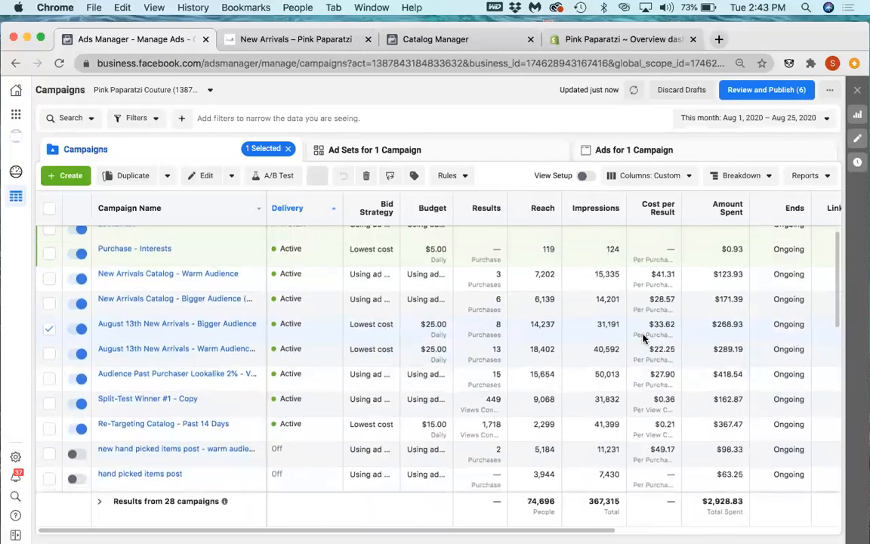
{"action": "left_click", "coordinate": [500, 356]}
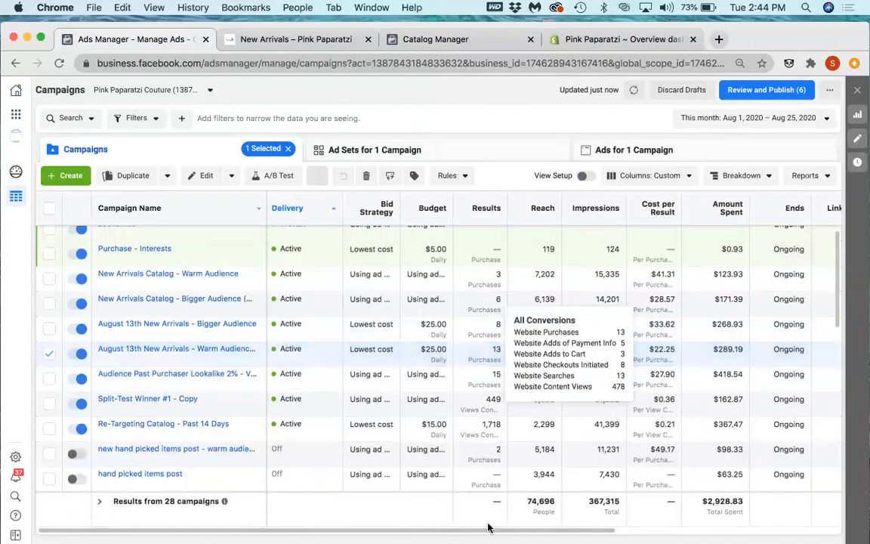
{"action": "scroll", "coordinate": [550, 531], "scroll_direction": "right", "scroll_amount": 2}
{"action": "scroll", "coordinate": [550, 531], "scroll_direction": "right", "scroll_amount": 10}
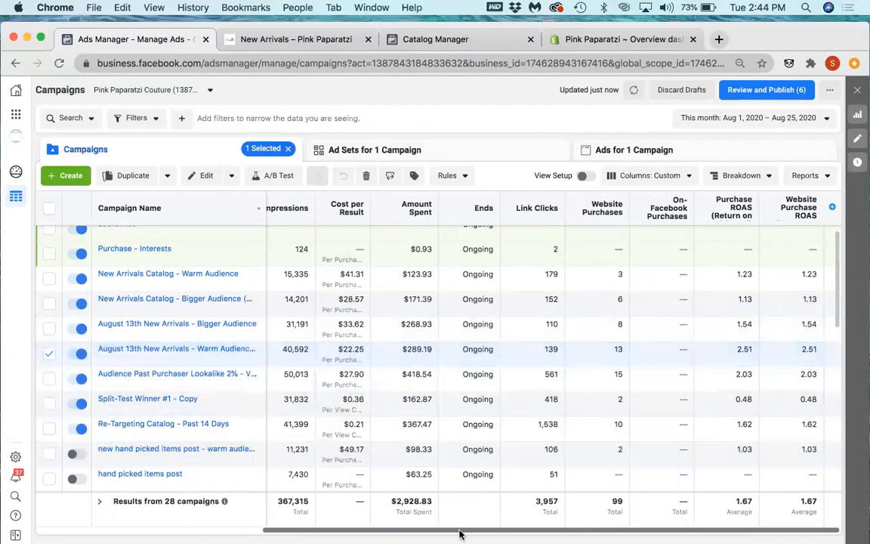
{"action": "left_click_drag", "start_coordinate": [457, 534], "coordinate": [314, 533]}
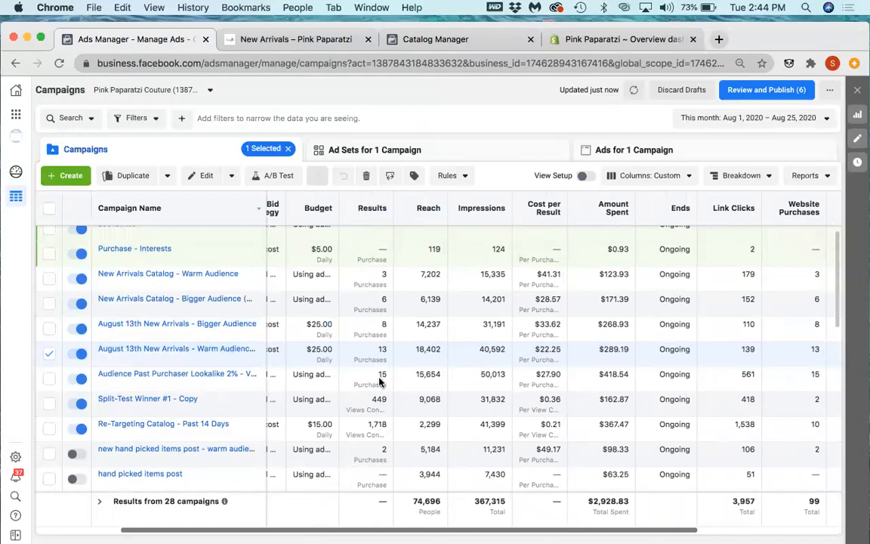
{"action": "mouse_move", "coordinate": [172, 380]}
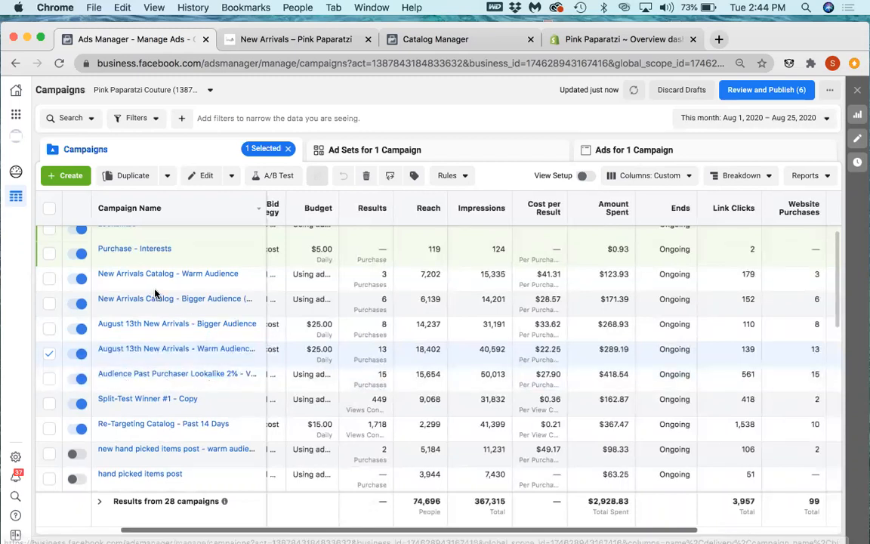
{"action": "scroll", "coordinate": [121, 249], "scroll_direction": "up", "scroll_amount": 1}
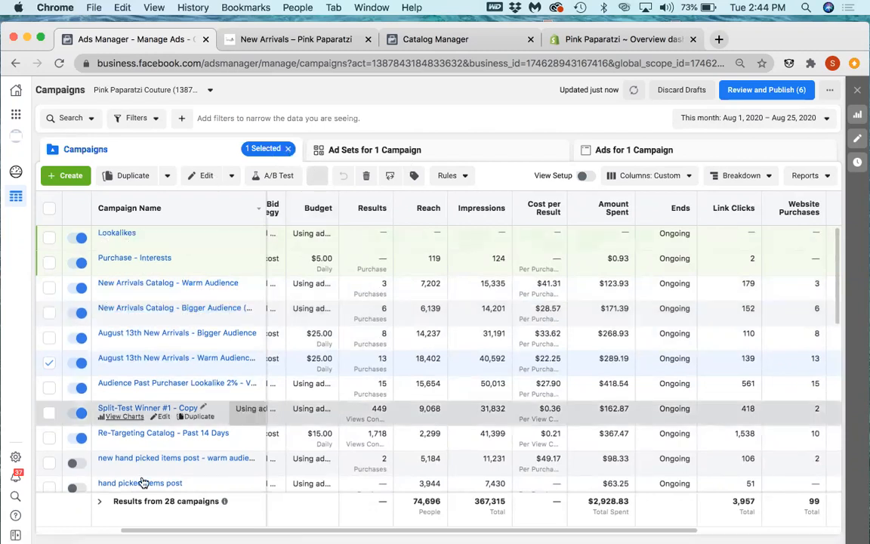
Step: Open the August 13th New Arrivals - Warm Audience campaign's ad sets, return to the campaign list and compare website purchases and ROAS
{"action": "left_click", "coordinate": [159, 359]}
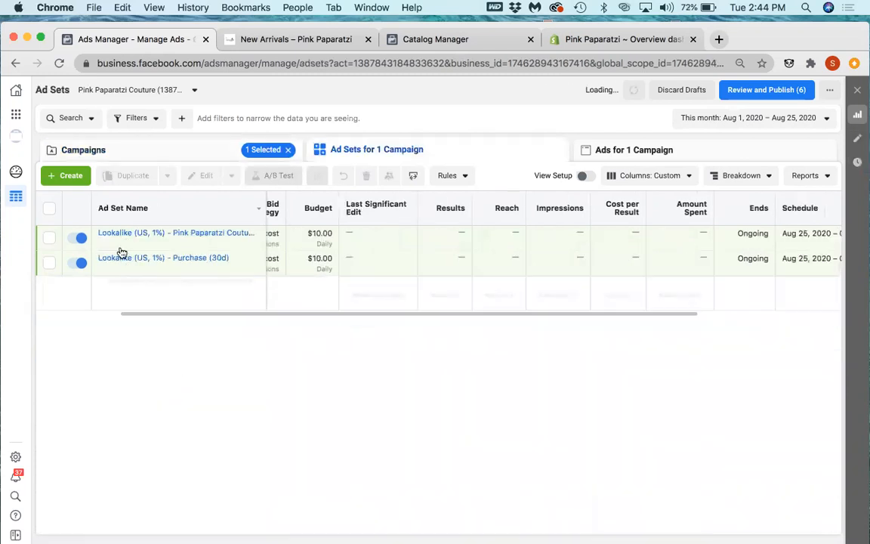
{"action": "left_click", "coordinate": [176, 151]}
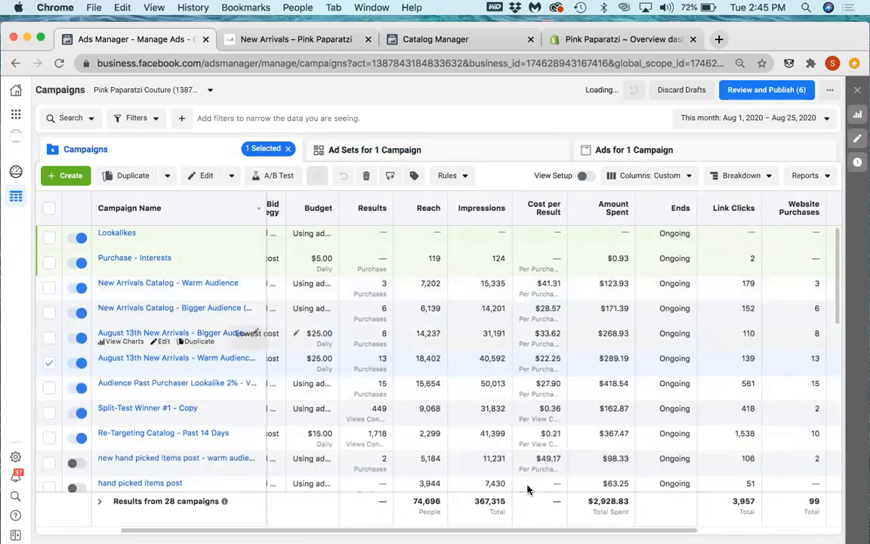
{"action": "scroll", "coordinate": [710, 534], "scroll_direction": "right", "scroll_amount": 5}
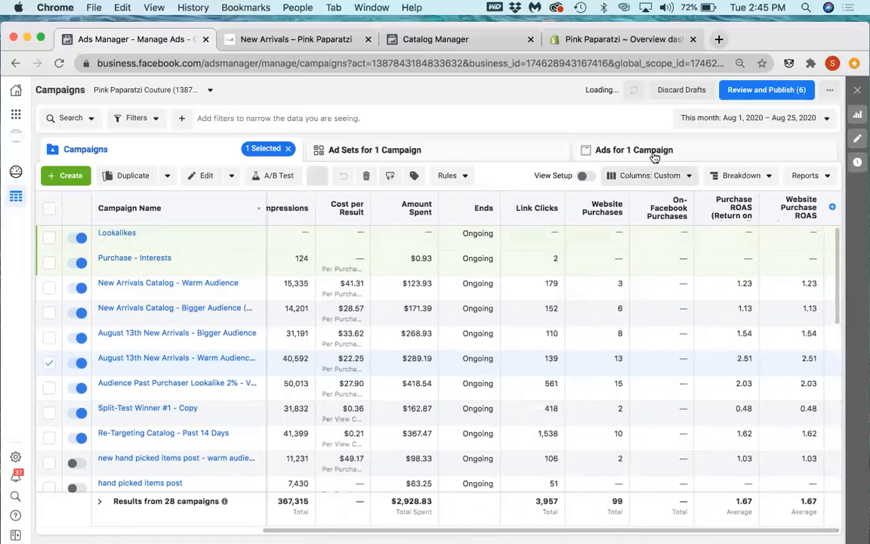
Step: List the ads of the August 13th New Arrivals - Warm Audience campaign and open the charts and preview of its August 13th ad
{"action": "left_click", "coordinate": [213, 360]}
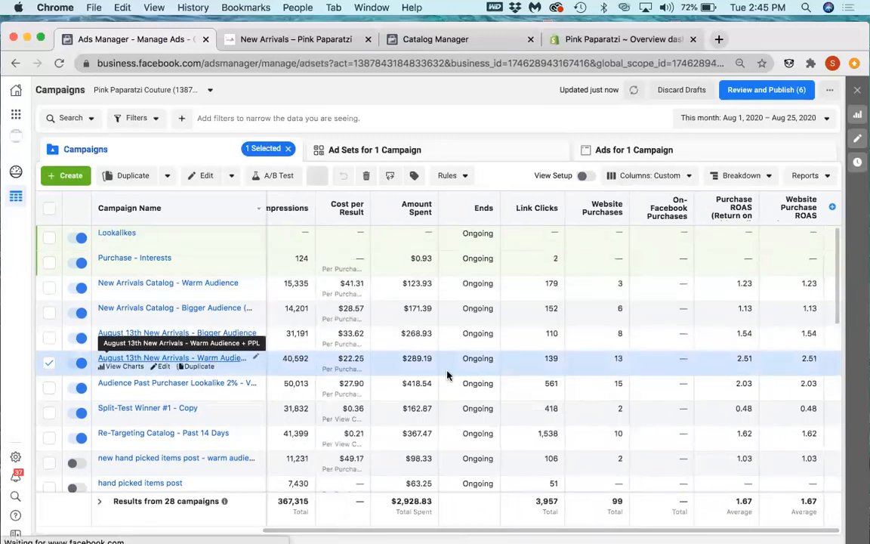
{"action": "left_click", "coordinate": [627, 149]}
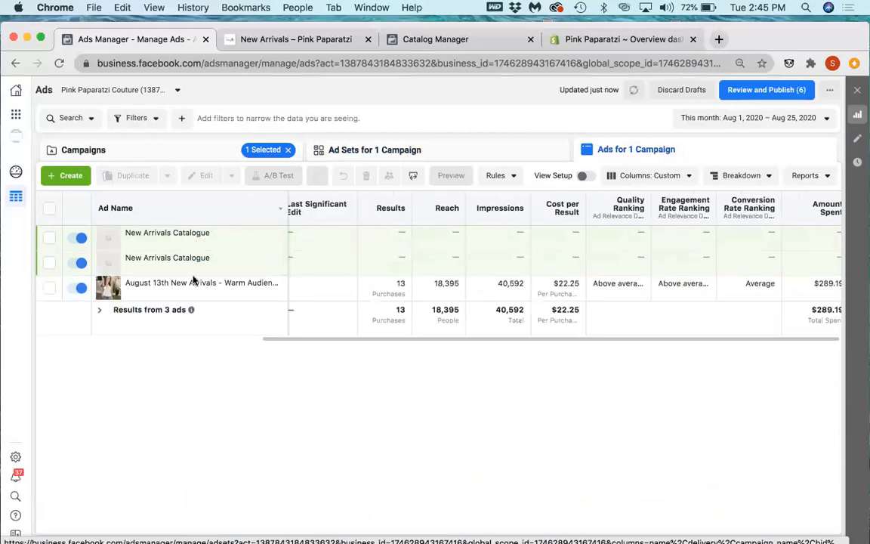
{"action": "left_click", "coordinate": [144, 296]}
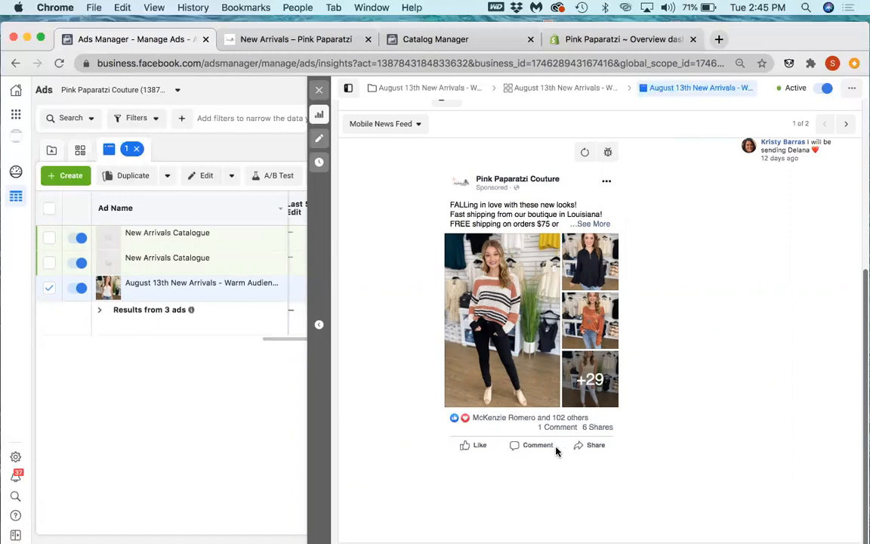
Step: Review the ad's copy, photos and engagement in the Desktop News Feed preview, and return to the Mobile News Feed preview
{"action": "left_click", "coordinate": [846, 125]}
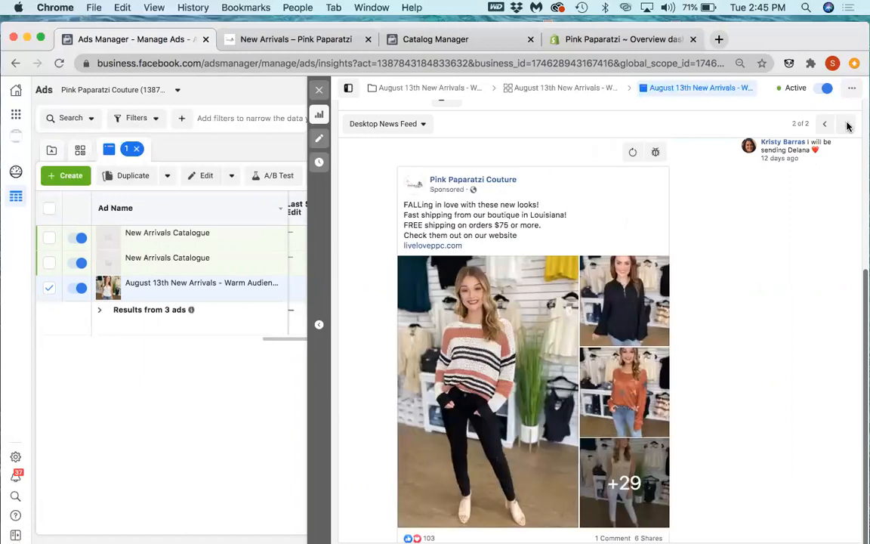
{"action": "scroll", "coordinate": [604, 308], "scroll_direction": "down", "scroll_amount": 1}
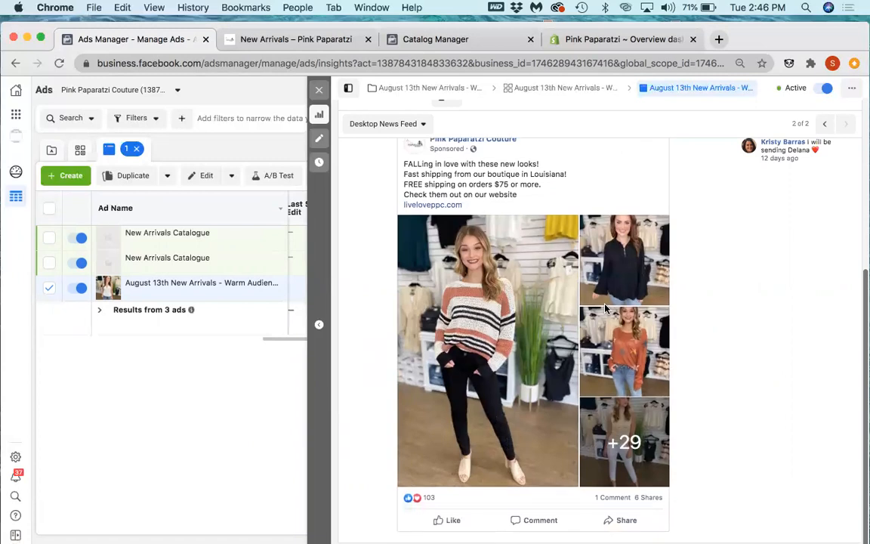
{"action": "scroll", "coordinate": [605, 308], "scroll_direction": "up", "scroll_amount": 1}
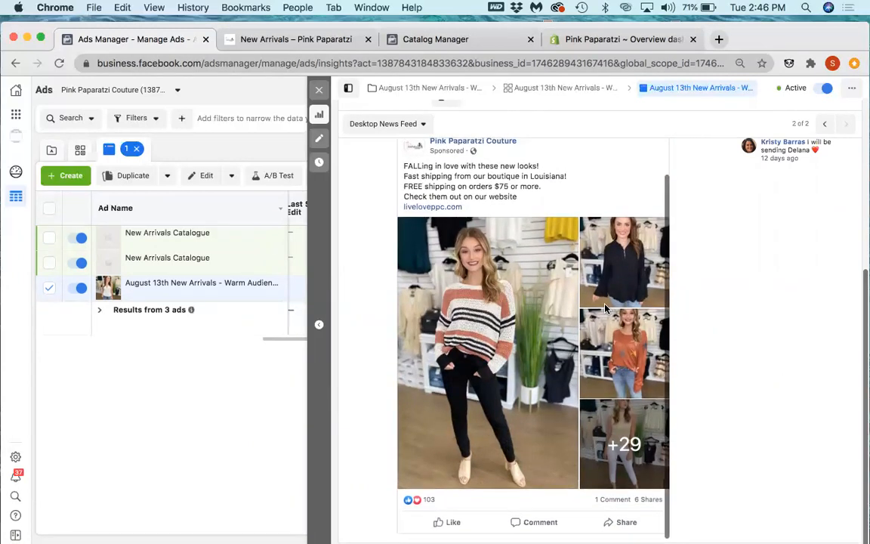
{"action": "scroll", "coordinate": [605, 308], "scroll_direction": "up", "scroll_amount": 1}
{"action": "scroll", "coordinate": [605, 308], "scroll_direction": "down", "scroll_amount": 1}
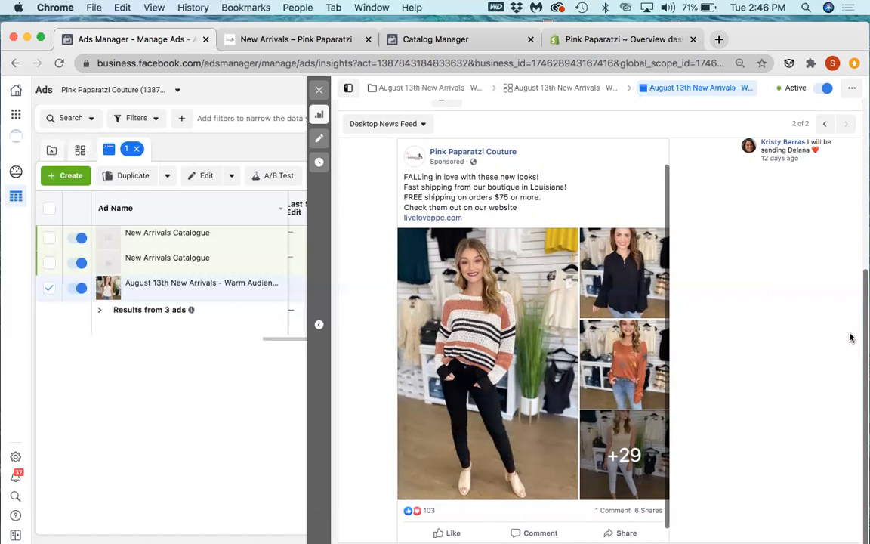
{"action": "left_click", "coordinate": [824, 124]}
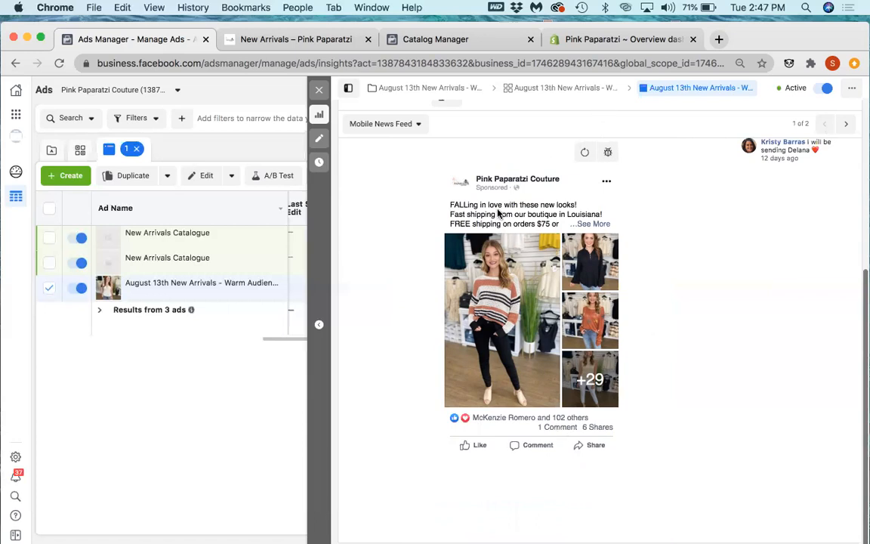
Step: Switch to the Shopify dashboard, review August's sales by channel, sessions and total orders, and return to the ad preview in Ads Manager
{"action": "left_click", "coordinate": [572, 40]}
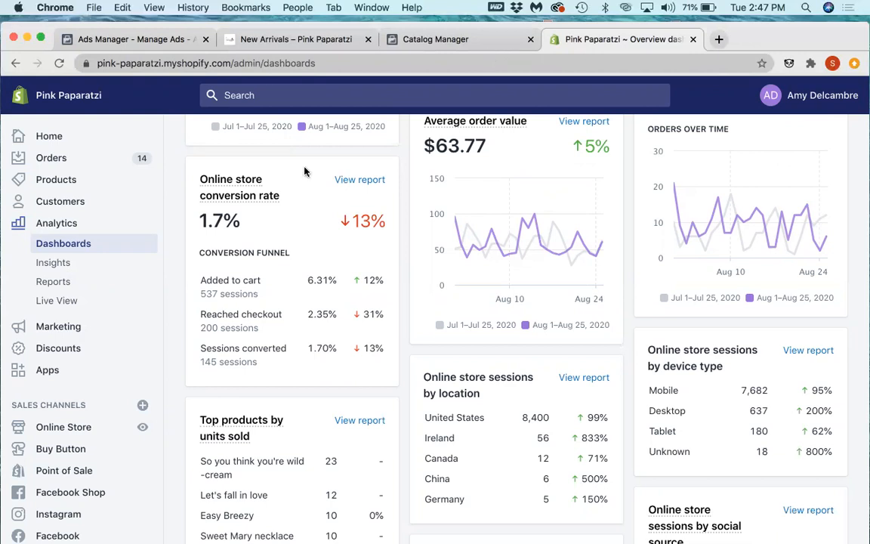
{"action": "scroll", "coordinate": [294, 214], "scroll_direction": "up", "scroll_amount": 5}
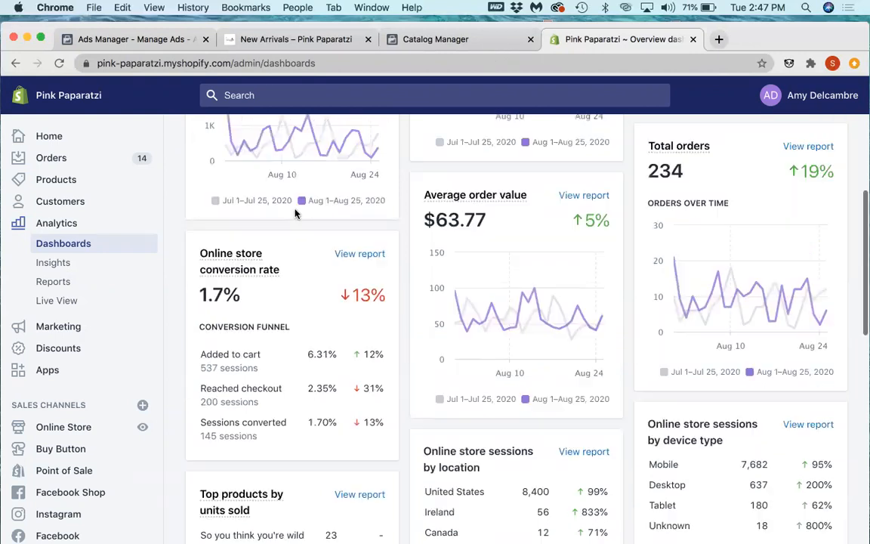
{"action": "scroll", "coordinate": [295, 213], "scroll_direction": "up", "scroll_amount": 1}
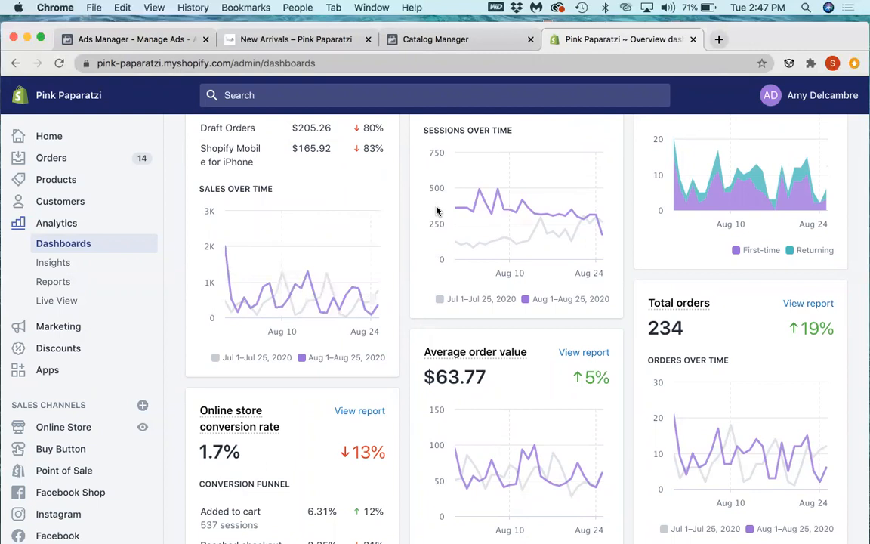
{"action": "scroll", "coordinate": [436, 213], "scroll_direction": "up", "scroll_amount": 1}
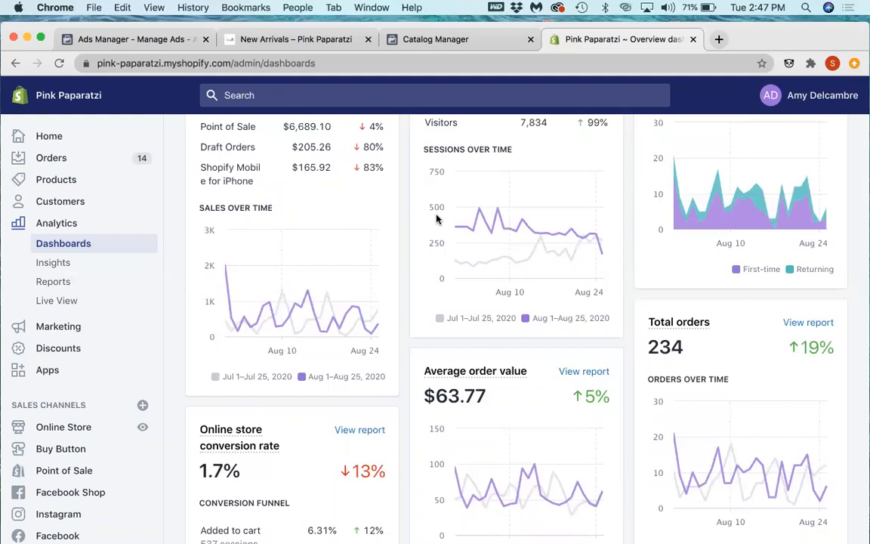
{"action": "scroll", "coordinate": [436, 219], "scroll_direction": "up", "scroll_amount": 2}
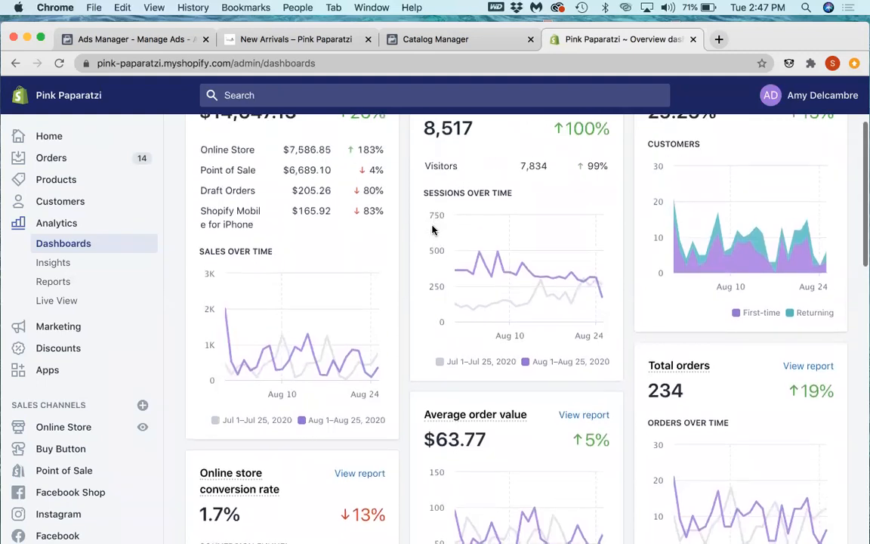
{"action": "mouse_move", "coordinate": [235, 321]}
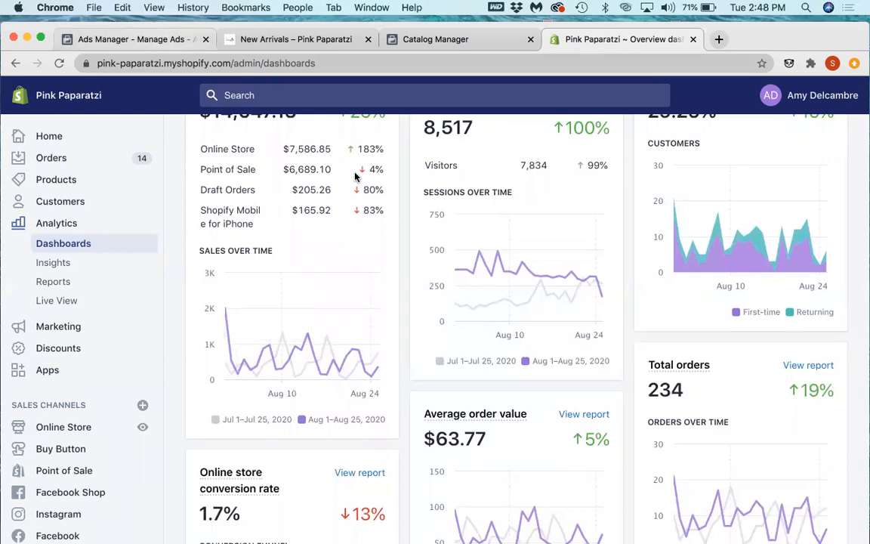
{"action": "left_click", "coordinate": [136, 39]}
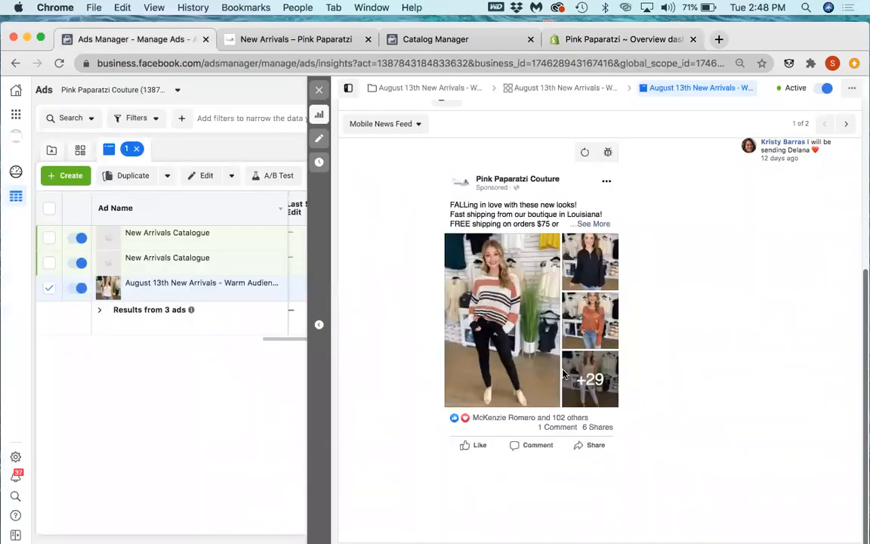
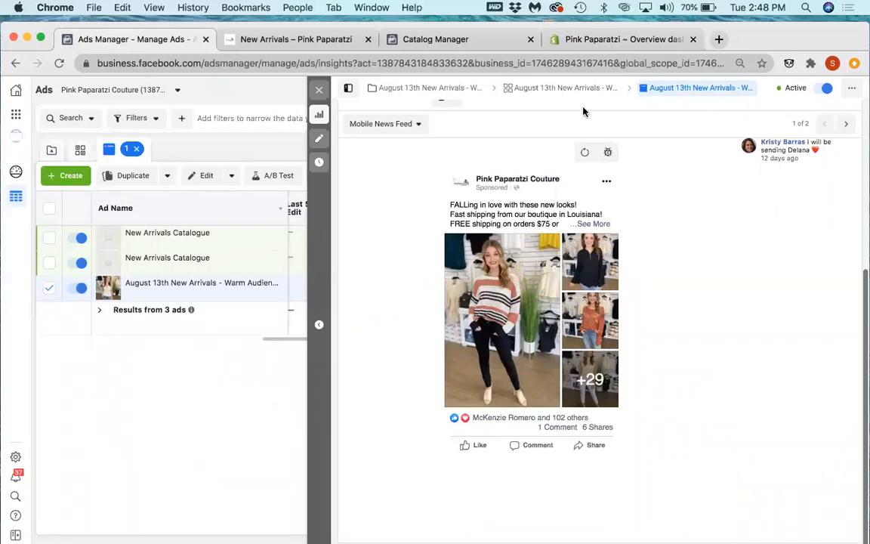
Step: Search the web in a new tab for "facebook businesss success stories" and open Facebook for Business's Success Stories page
{"action": "key", "text": "super+t"}
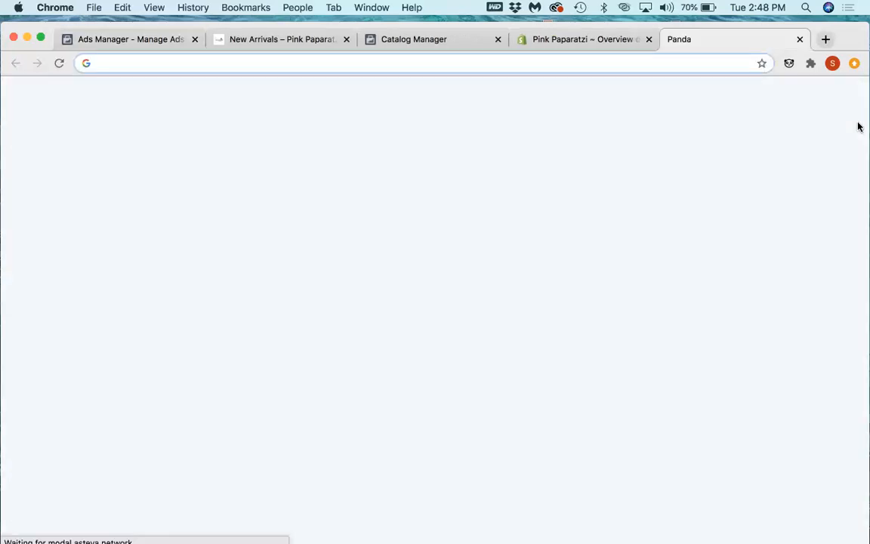
{"action": "type", "text": "f"}
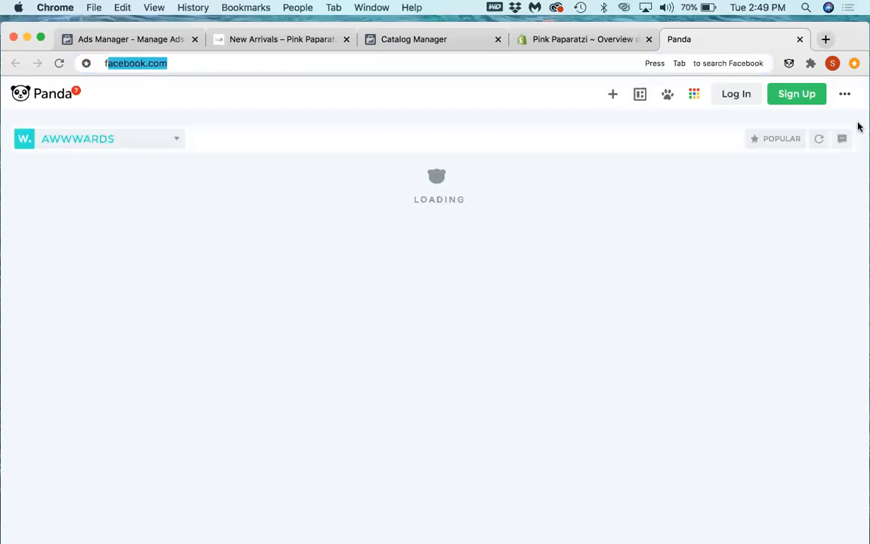
{"action": "type", "text": "acebook busines"}
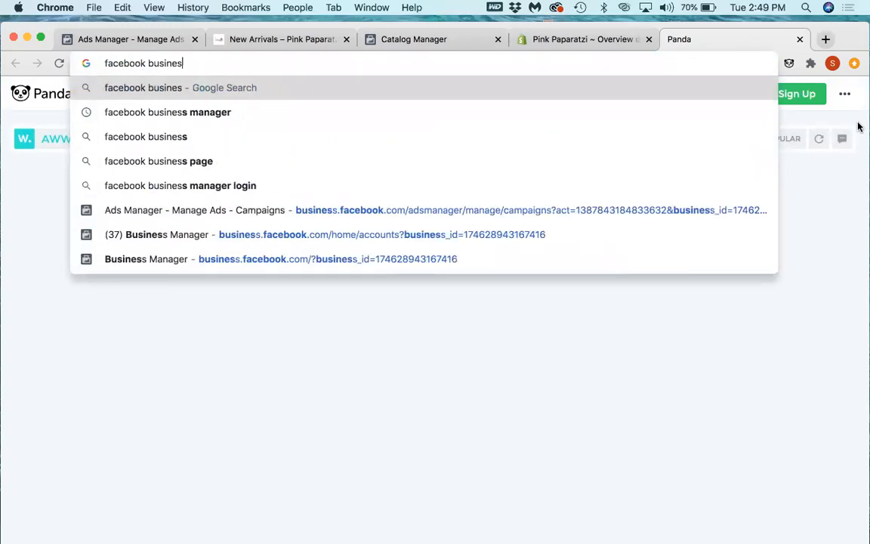
{"action": "type", "text": "ss success sot"}
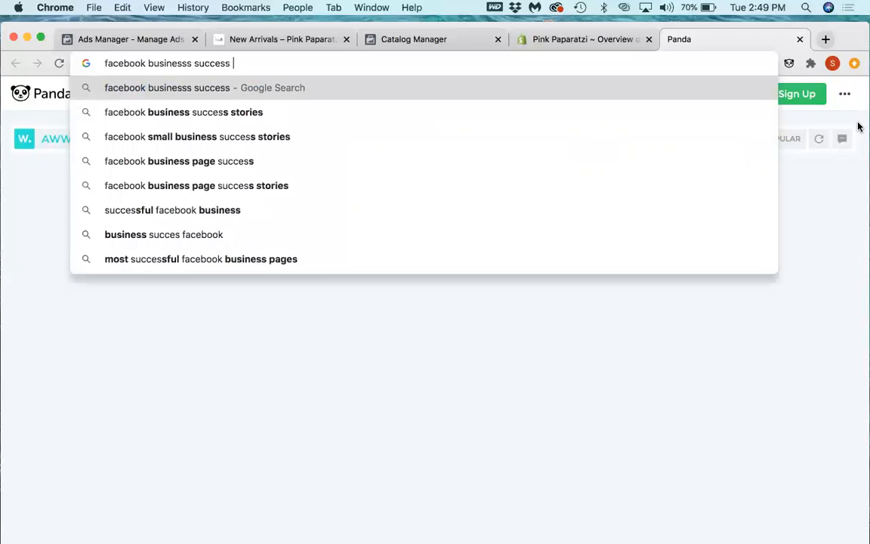
{"action": "key", "text": "BackSpace"}
{"action": "key", "text": "BackSpace"}
{"action": "type", "text": "tories"}
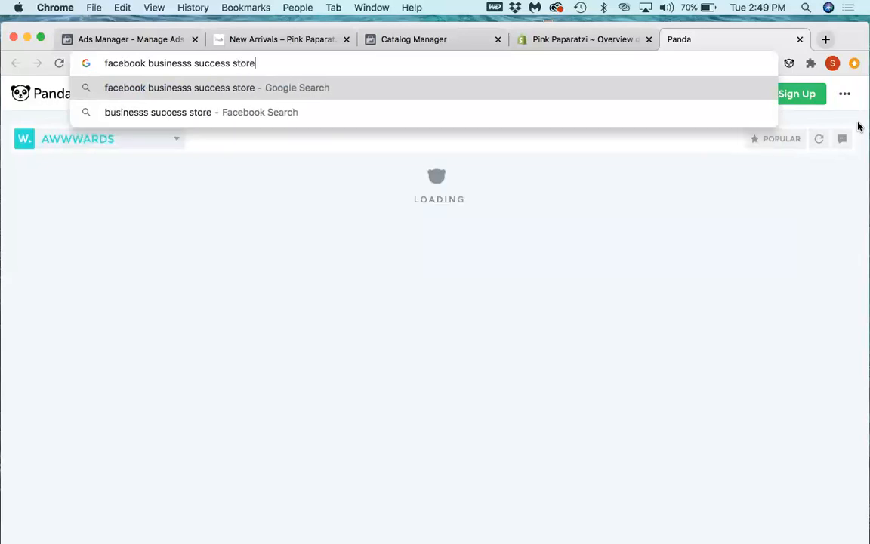
{"action": "key", "text": "Return"}
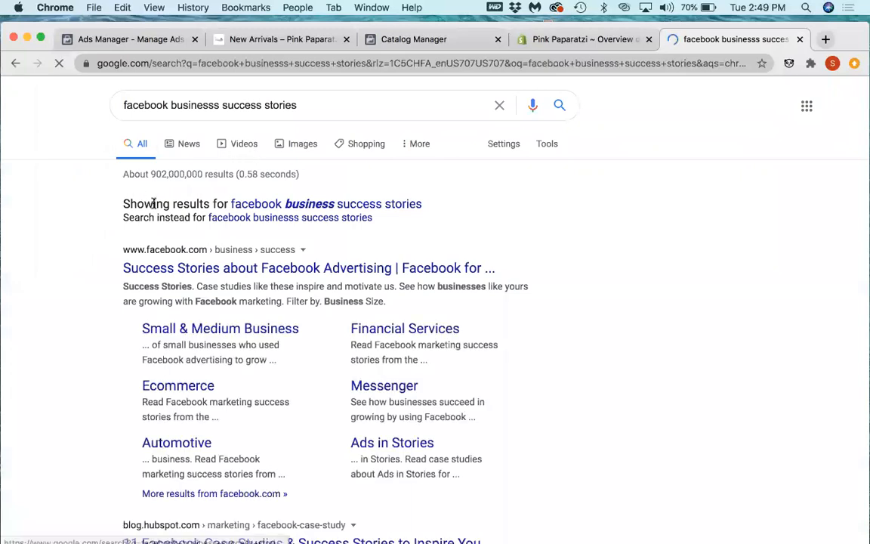
{"action": "left_click", "coordinate": [264, 271]}
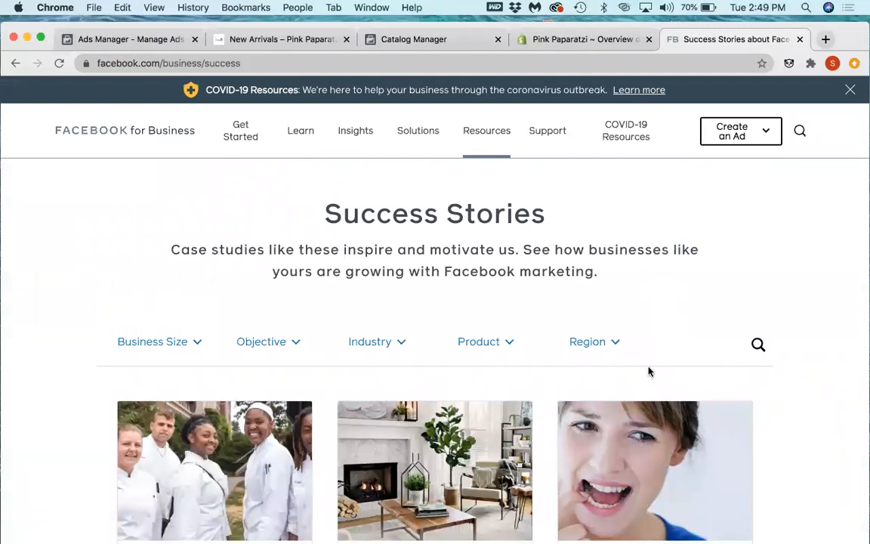
Step: Search the success stories for "boutique"
{"action": "left_click", "coordinate": [758, 345]}
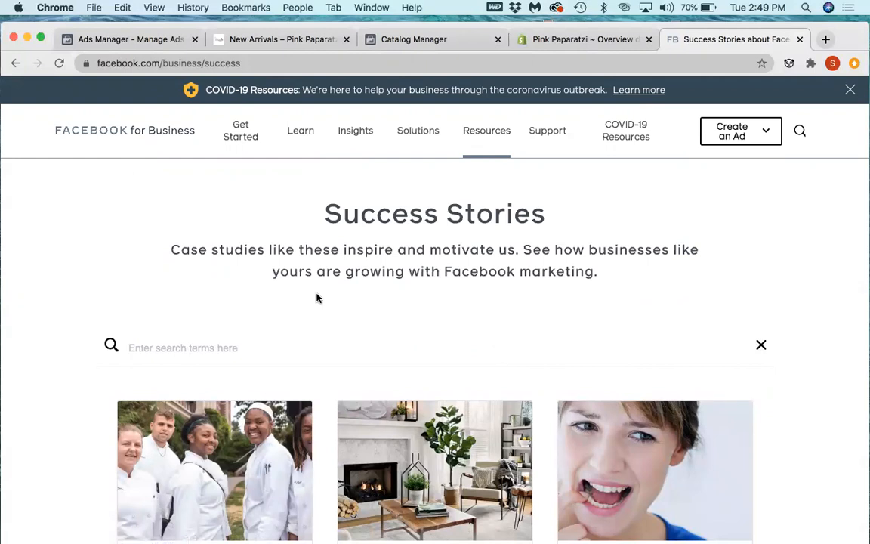
{"action": "type", "text": "bou"}
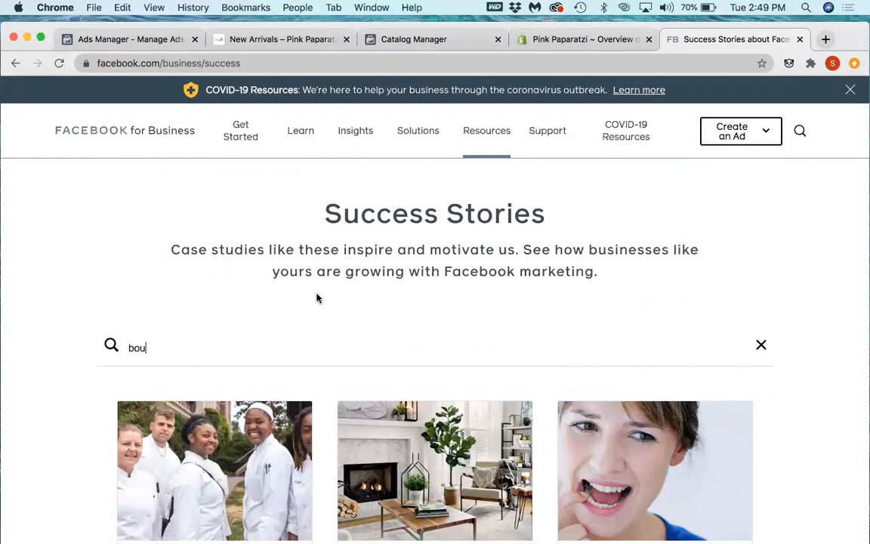
{"action": "type", "text": "tique"}
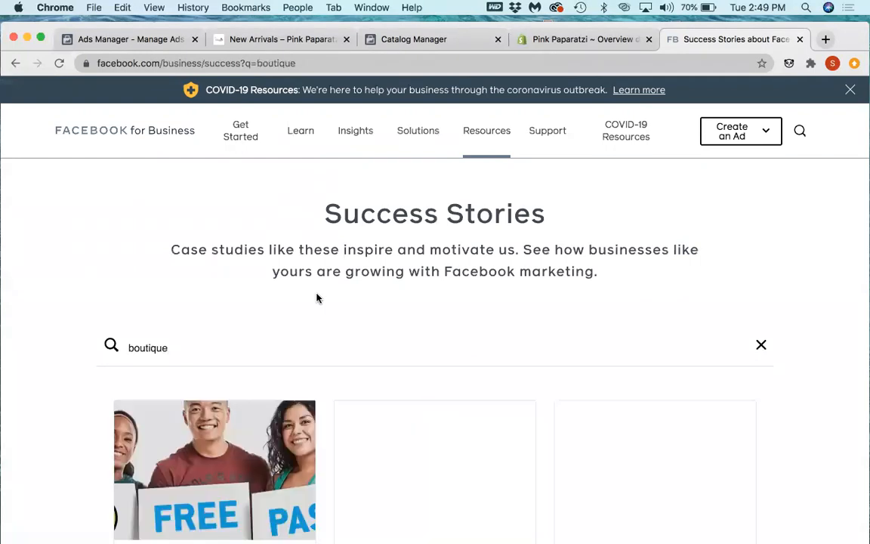
Step: Look through the boutique case studies and open the Trina Turk story about dynamic ads for broad audiences
{"action": "scroll", "coordinate": [383, 294], "scroll_direction": "down", "scroll_amount": 5}
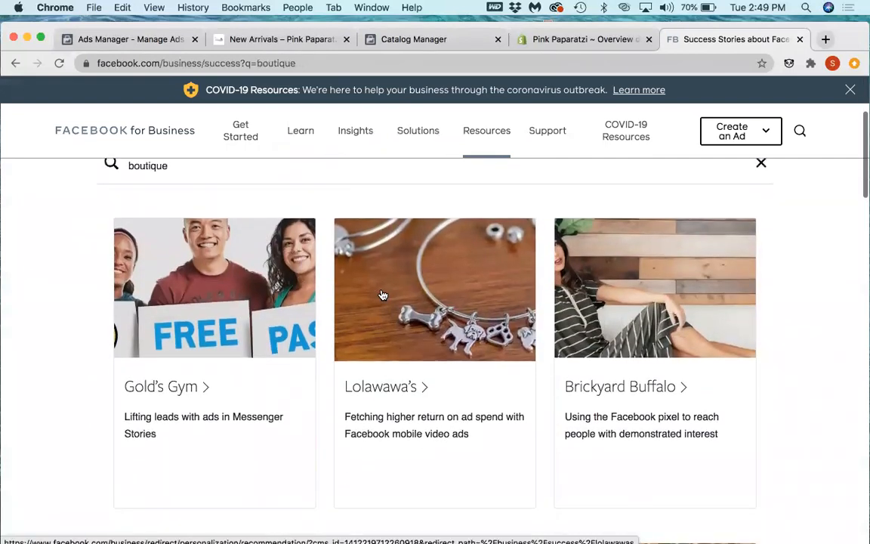
{"action": "scroll", "coordinate": [383, 294], "scroll_direction": "down", "scroll_amount": 1}
{"action": "scroll", "coordinate": [383, 295], "scroll_direction": "down", "scroll_amount": 6}
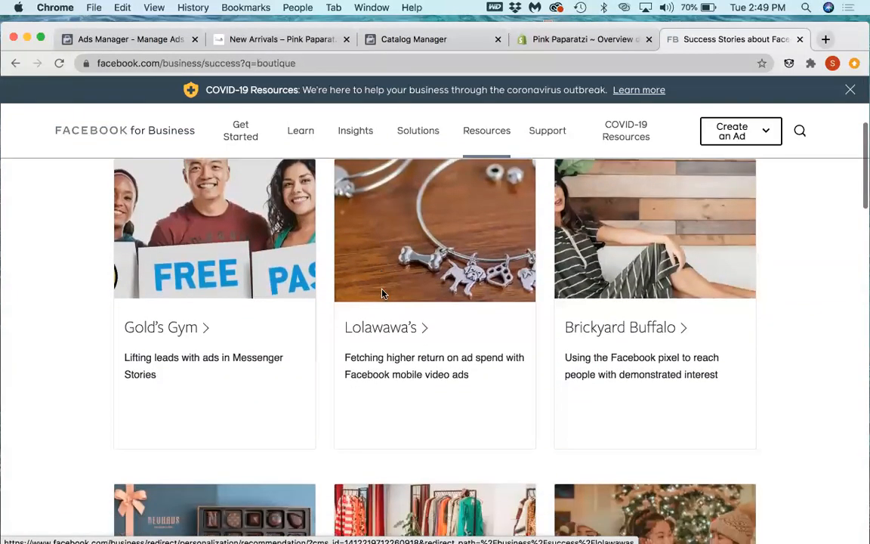
{"action": "scroll", "coordinate": [383, 295], "scroll_direction": "down", "scroll_amount": 6}
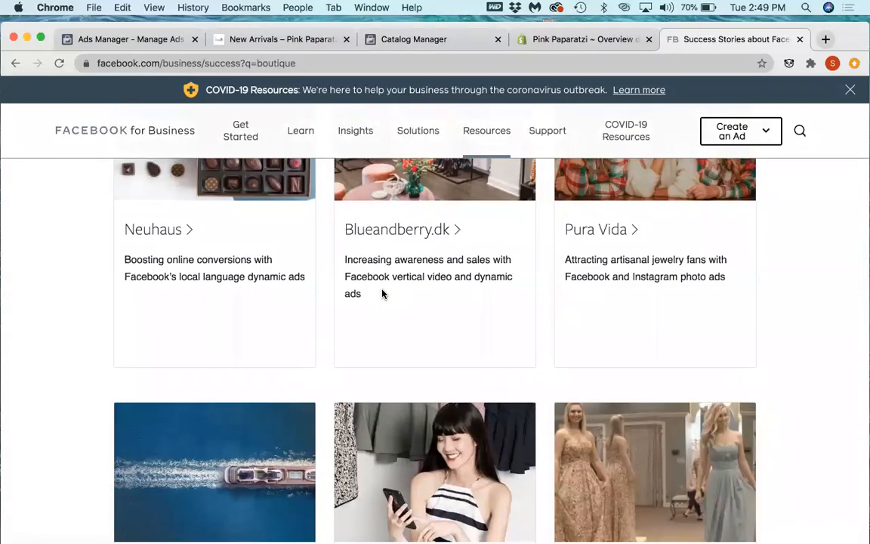
{"action": "scroll", "coordinate": [383, 295], "scroll_direction": "down", "scroll_amount": 4}
{"action": "scroll", "coordinate": [383, 295], "scroll_direction": "down", "scroll_amount": 4}
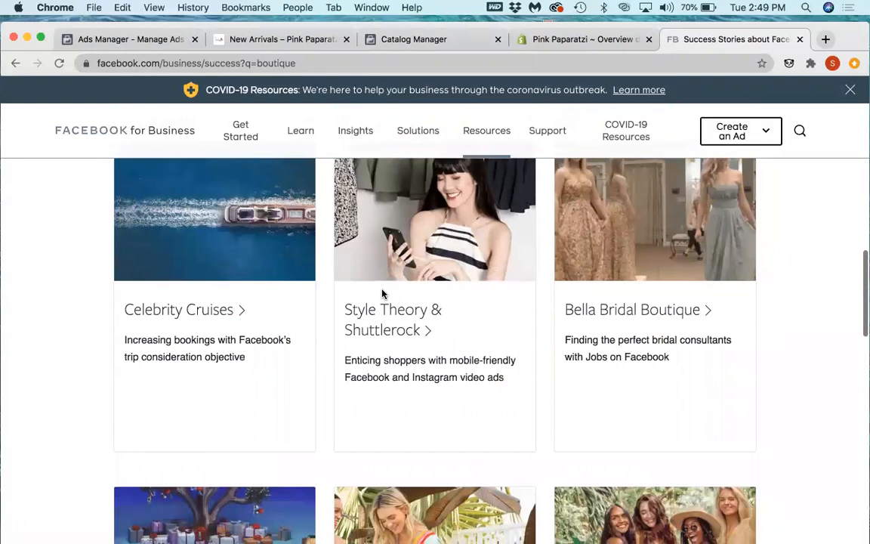
{"action": "scroll", "coordinate": [382, 291], "scroll_direction": "down", "scroll_amount": 9}
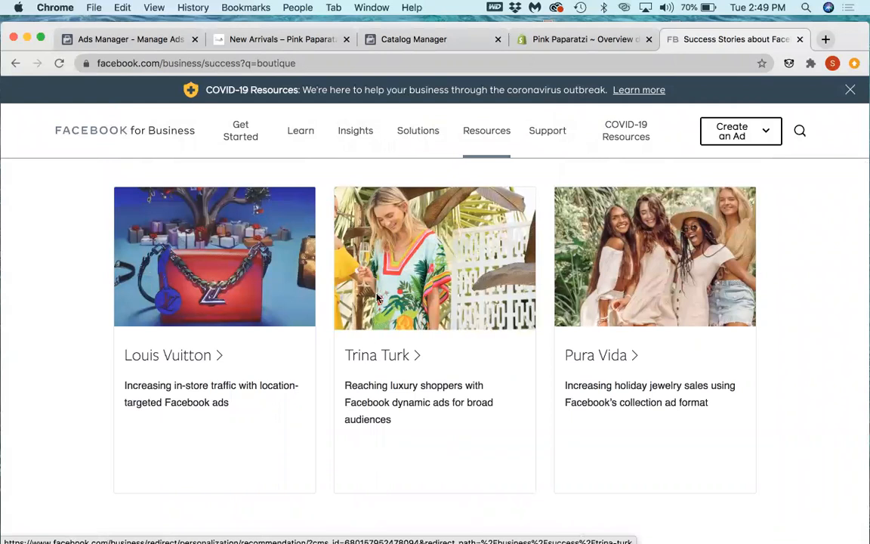
{"action": "left_click", "coordinate": [387, 356]}
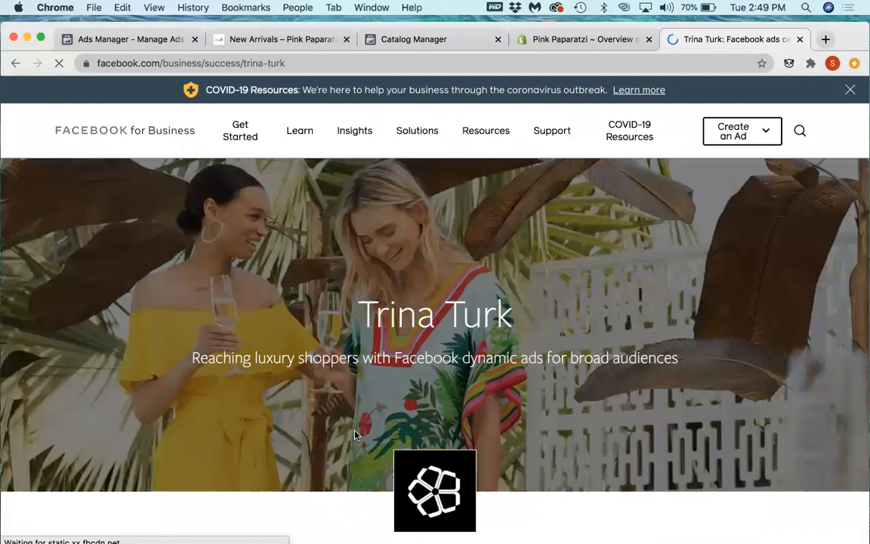
Step: Read the Trina Turk story's goal, campaign approach, results, products used and testimonials, and return to the boutique search results
{"action": "scroll", "coordinate": [394, 416], "scroll_direction": "down", "scroll_amount": 5}
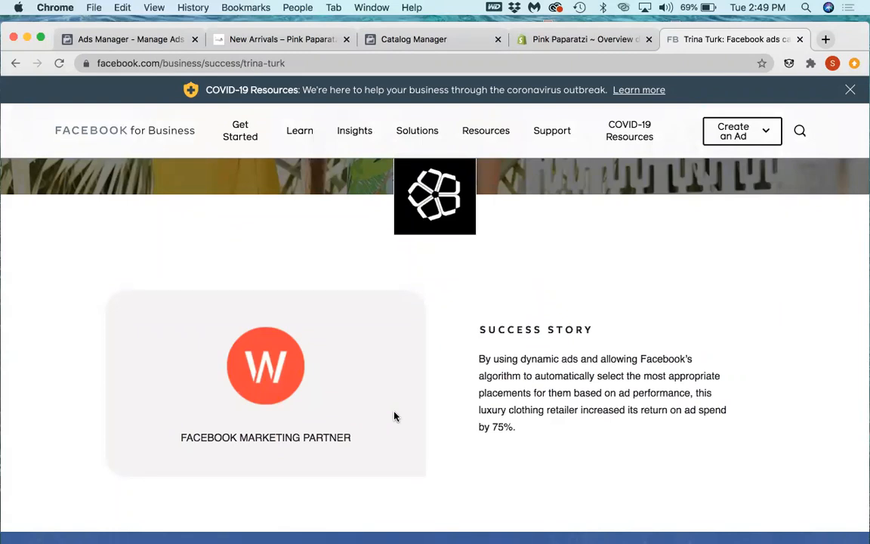
{"action": "scroll", "coordinate": [394, 416], "scroll_direction": "down", "scroll_amount": 6}
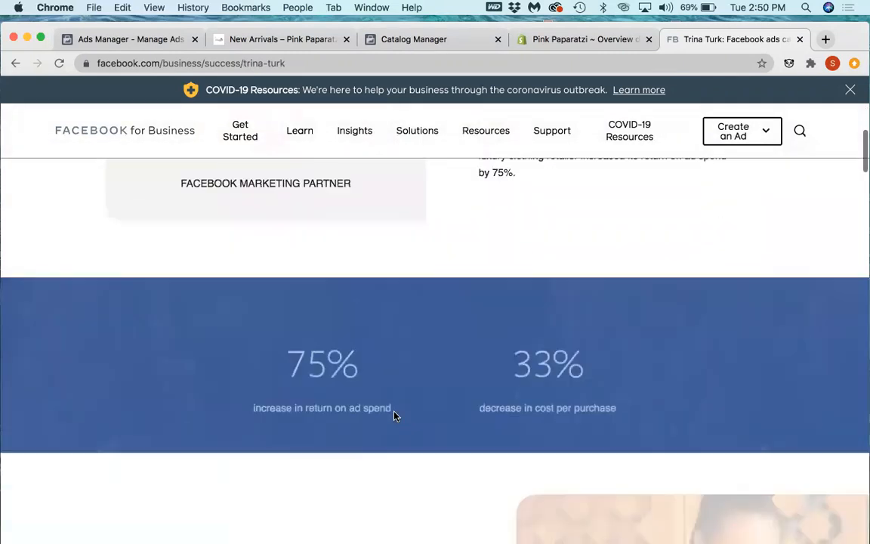
{"action": "scroll", "coordinate": [394, 415], "scroll_direction": "down", "scroll_amount": 12}
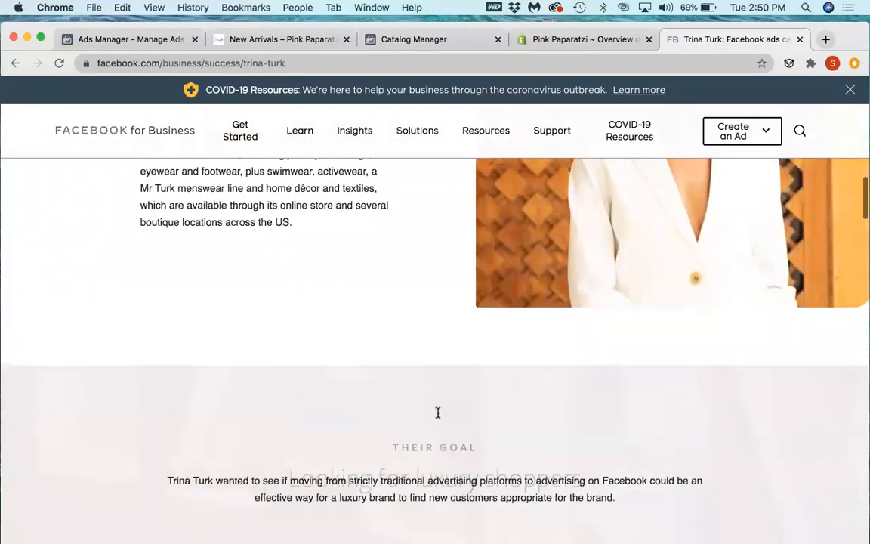
{"action": "scroll", "coordinate": [437, 412], "scroll_direction": "down", "scroll_amount": 15}
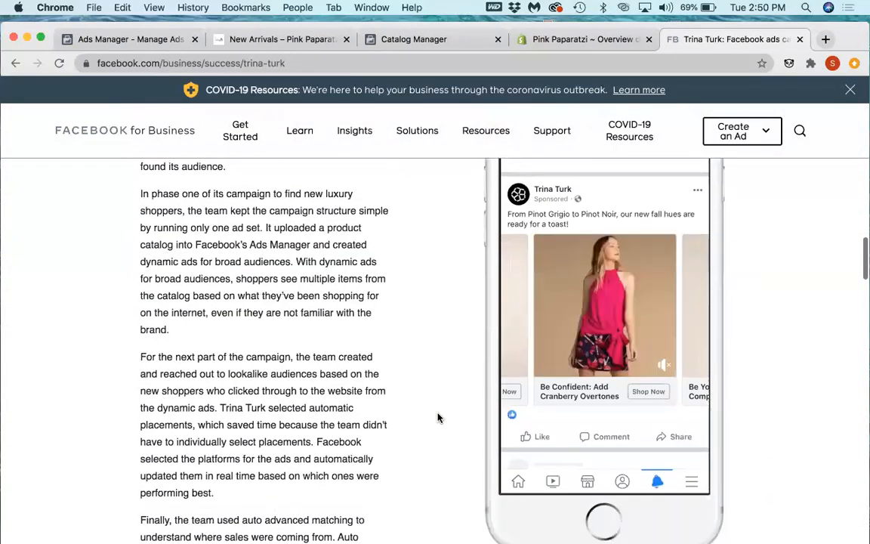
{"action": "scroll", "coordinate": [438, 417], "scroll_direction": "down", "scroll_amount": 9}
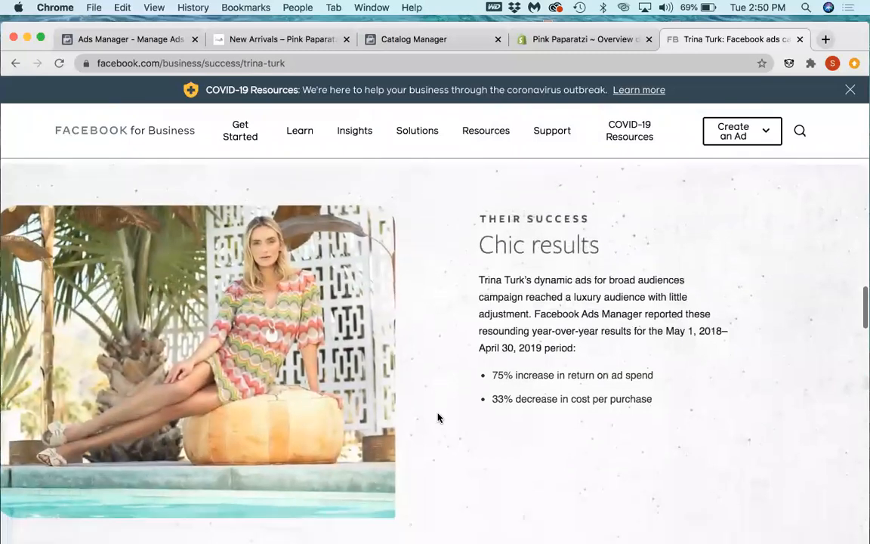
{"action": "scroll", "coordinate": [437, 417], "scroll_direction": "down", "scroll_amount": 15}
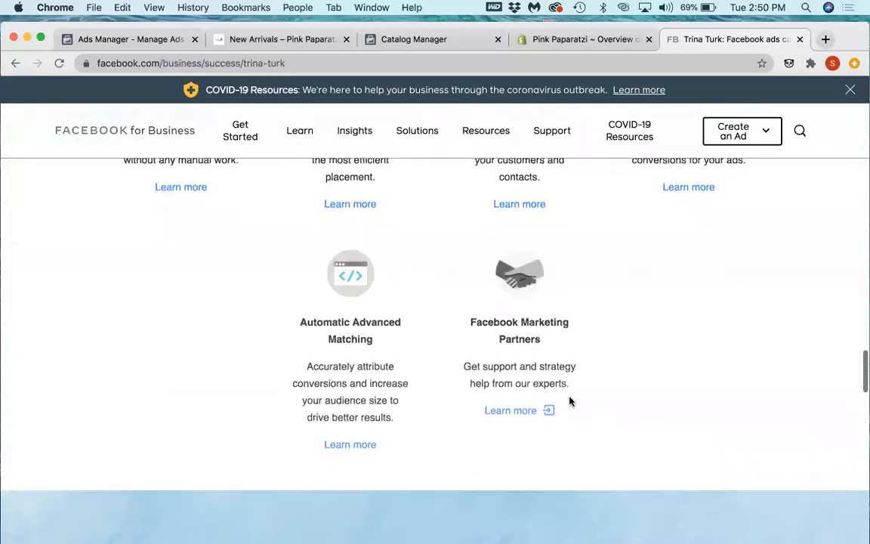
{"action": "scroll", "coordinate": [570, 401], "scroll_direction": "down", "scroll_amount": 8}
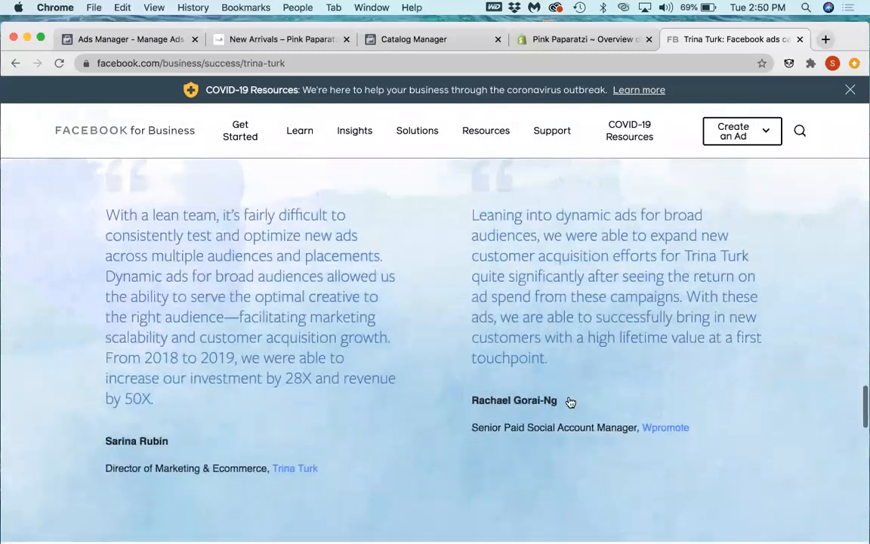
{"action": "scroll", "coordinate": [570, 401], "scroll_direction": "down", "scroll_amount": 12}
{"action": "scroll", "coordinate": [563, 402], "scroll_direction": "up", "scroll_amount": 2}
{"action": "left_click", "coordinate": [505, 360]}
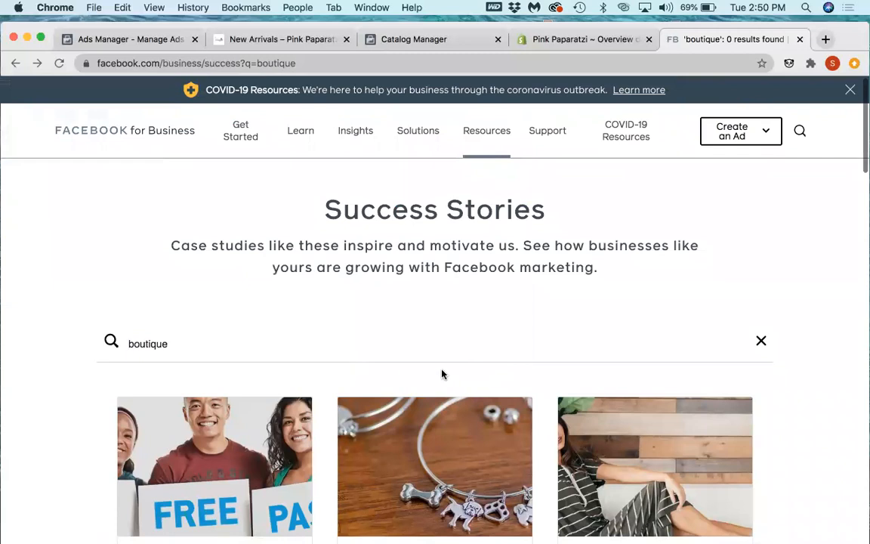
Step: Examine the boutique case studies' titles and ad approaches through the end of the list, and return to the search field
{"action": "scroll", "coordinate": [443, 374], "scroll_direction": "down", "scroll_amount": 4}
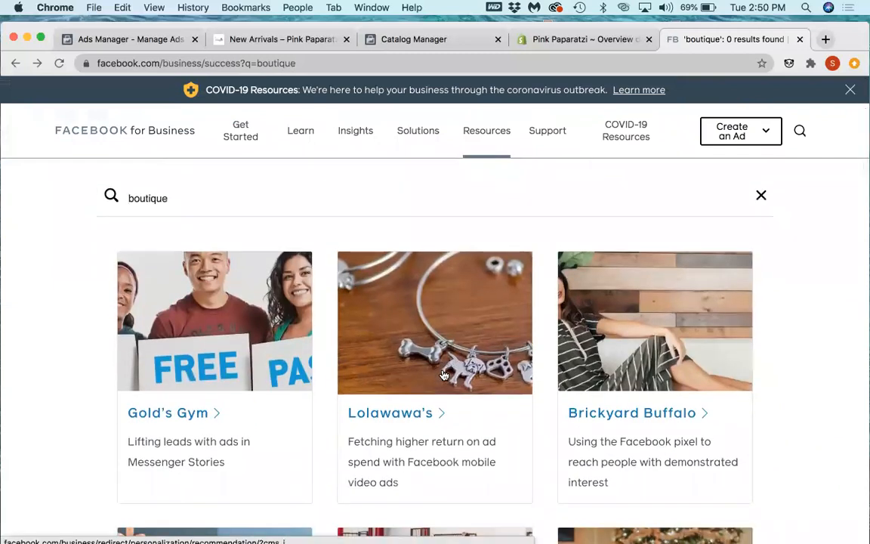
{"action": "scroll", "coordinate": [443, 375], "scroll_direction": "down", "scroll_amount": 5}
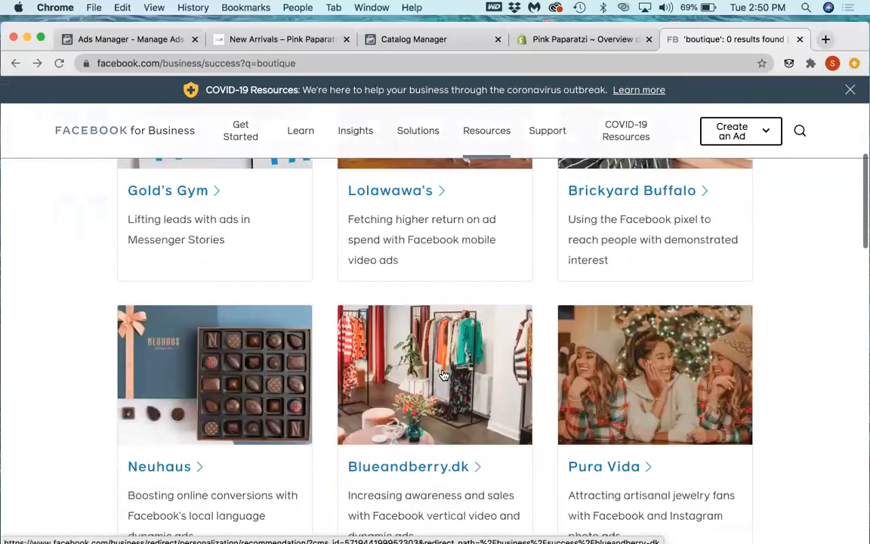
{"action": "scroll", "coordinate": [443, 375], "scroll_direction": "down", "scroll_amount": 3}
{"action": "scroll", "coordinate": [435, 376], "scroll_direction": "down", "scroll_amount": 2}
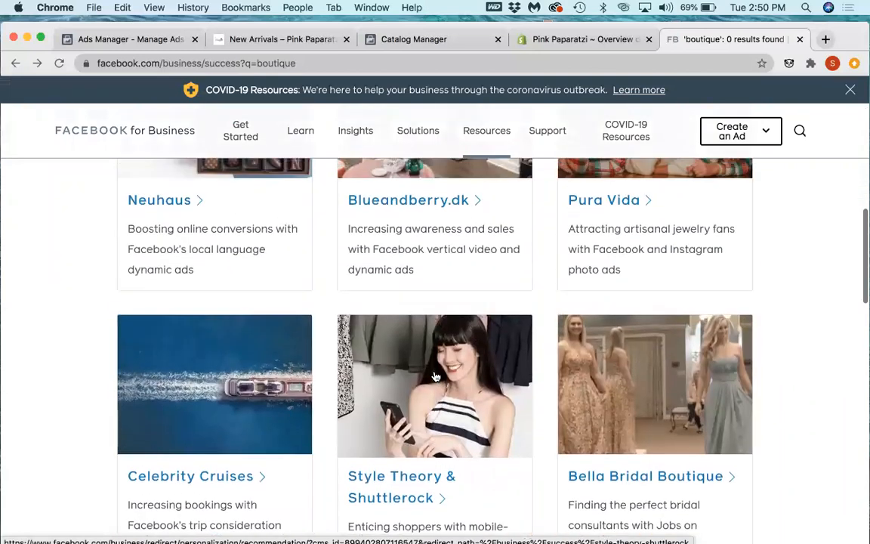
{"action": "scroll", "coordinate": [435, 378], "scroll_direction": "down", "scroll_amount": 5}
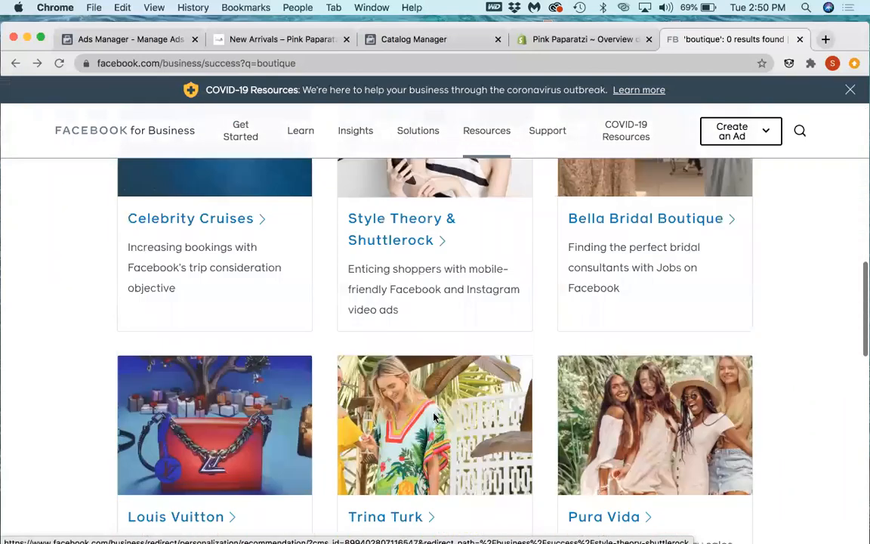
{"action": "scroll", "coordinate": [435, 418], "scroll_direction": "down", "scroll_amount": 10}
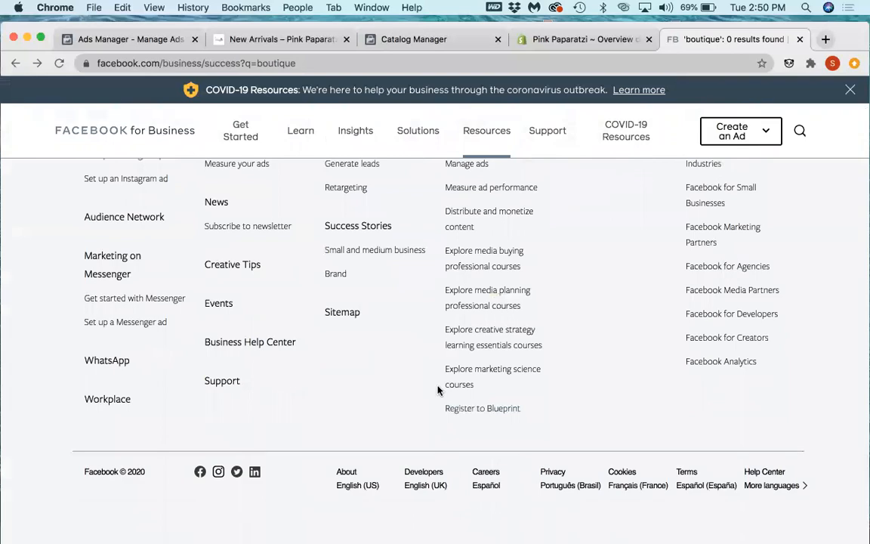
{"action": "scroll", "coordinate": [437, 389], "scroll_direction": "up", "scroll_amount": 10}
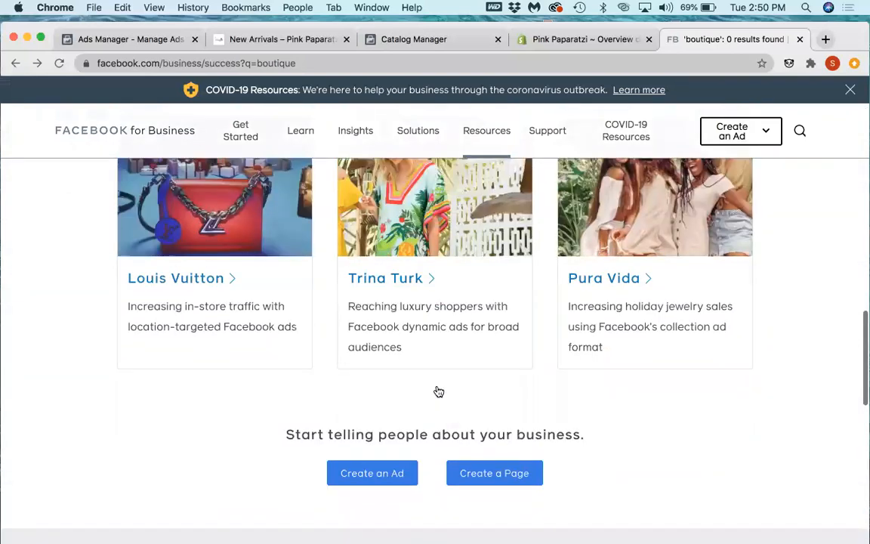
{"action": "scroll", "coordinate": [434, 385], "scroll_direction": "up", "scroll_amount": 6}
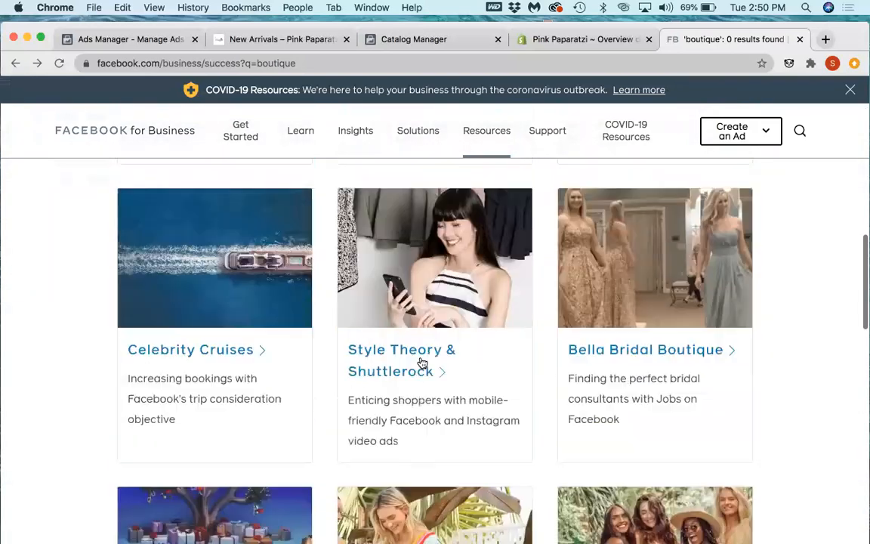
{"action": "scroll", "coordinate": [422, 363], "scroll_direction": "up", "scroll_amount": 2}
{"action": "scroll", "coordinate": [422, 361], "scroll_direction": "up", "scroll_amount": 9}
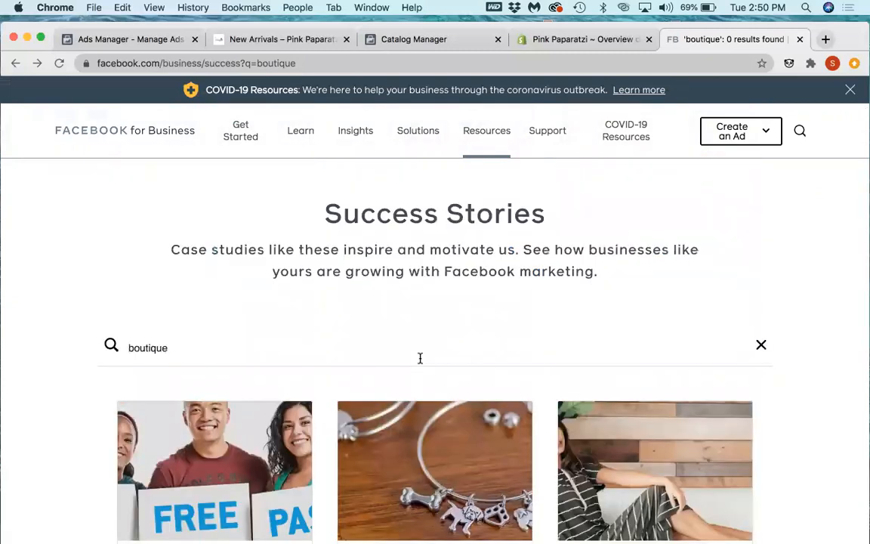
Step: Select the search term "boutique" and look at the first row of case studies
{"action": "left_click", "coordinate": [412, 351]}
{"action": "left_click_drag", "start_coordinate": [320, 343], "coordinate": [122, 349]}
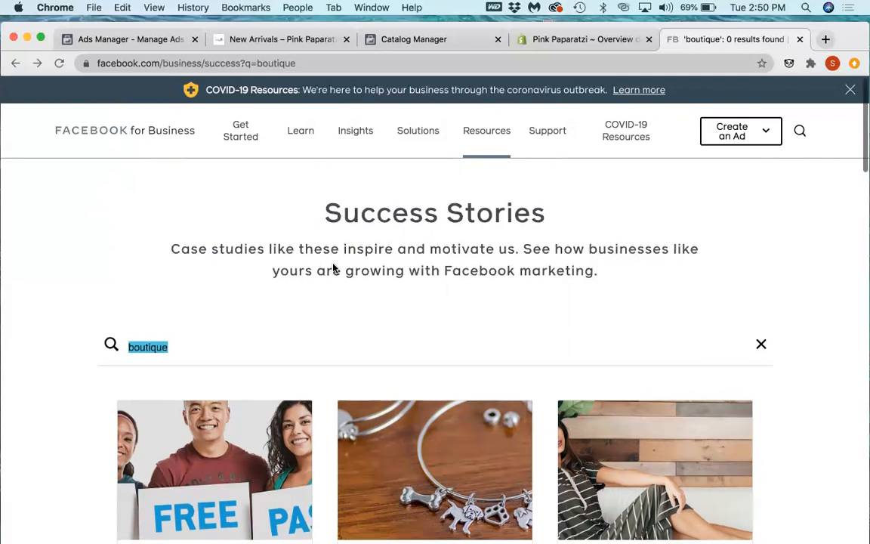
{"action": "scroll", "coordinate": [334, 268], "scroll_direction": "down", "scroll_amount": 3}
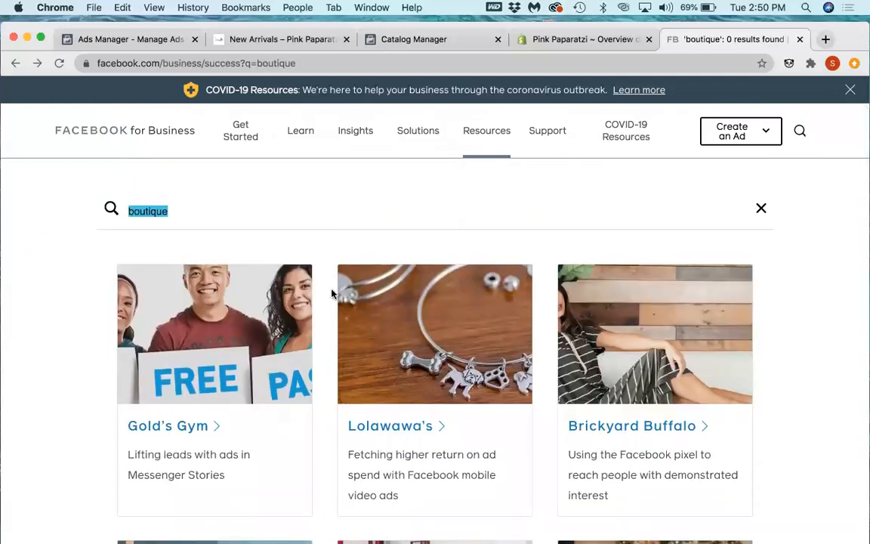
Step: Examine the first rows of boutique case studies and their ad approaches, from Gold's Gym through Bella Bridal Boutique
{"action": "scroll", "coordinate": [325, 393], "scroll_direction": "down", "scroll_amount": 3}
{"action": "scroll", "coordinate": [326, 394], "scroll_direction": "down", "scroll_amount": 1}
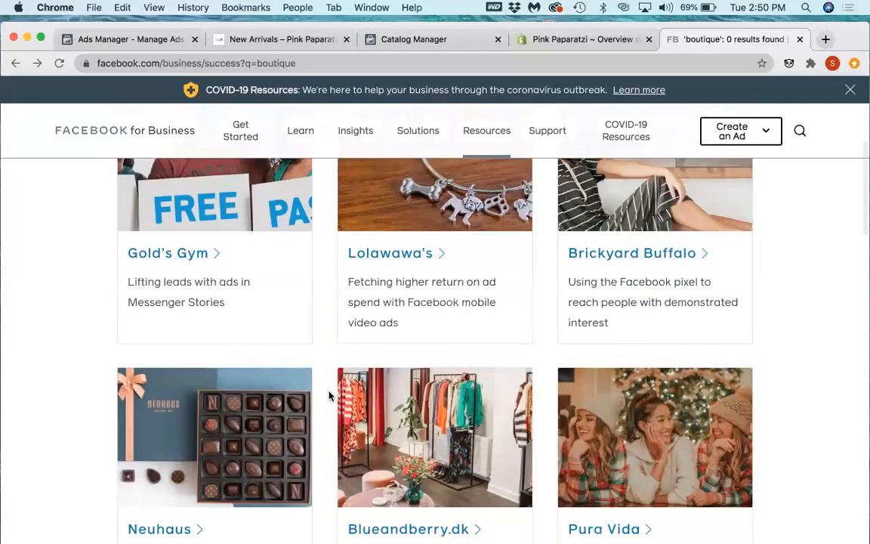
{"action": "scroll", "coordinate": [330, 396], "scroll_direction": "down", "scroll_amount": 2}
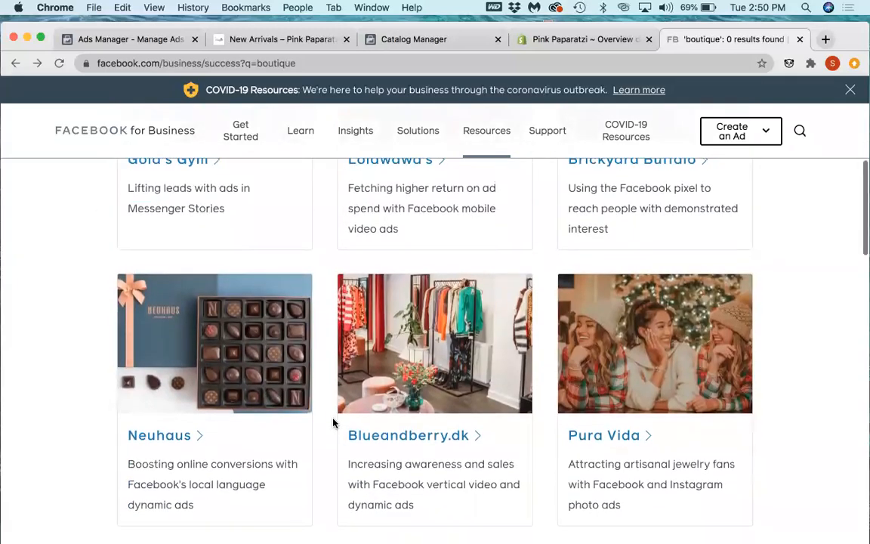
{"action": "scroll", "coordinate": [450, 472], "scroll_direction": "down", "scroll_amount": 5}
{"action": "scroll", "coordinate": [450, 473], "scroll_direction": "down", "scroll_amount": 2}
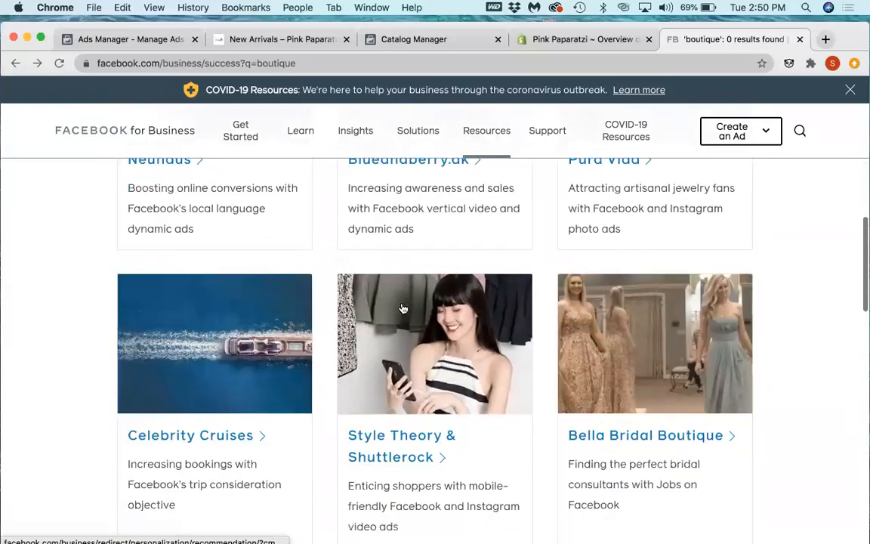
{"action": "scroll", "coordinate": [391, 223], "scroll_direction": "up", "scroll_amount": 2}
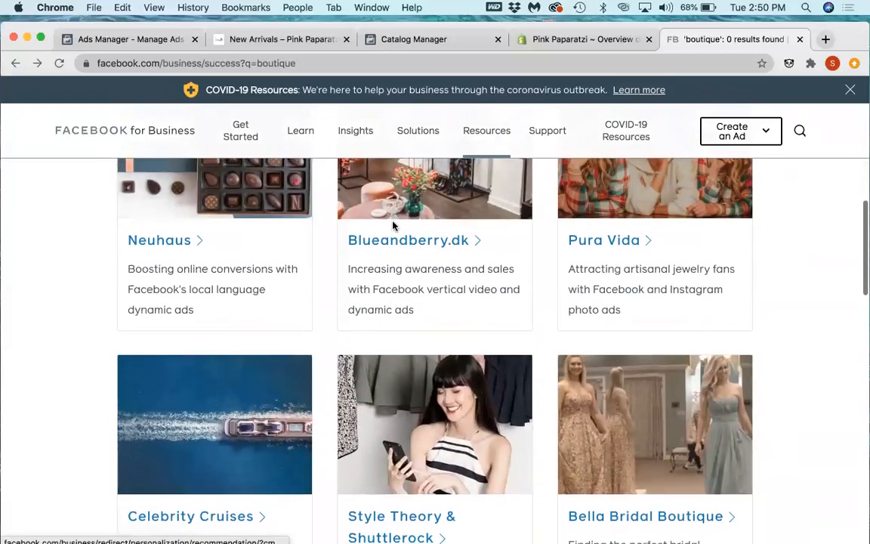
{"action": "scroll", "coordinate": [383, 250], "scroll_direction": "up", "scroll_amount": 2}
{"action": "scroll", "coordinate": [338, 249], "scroll_direction": "up", "scroll_amount": 10}
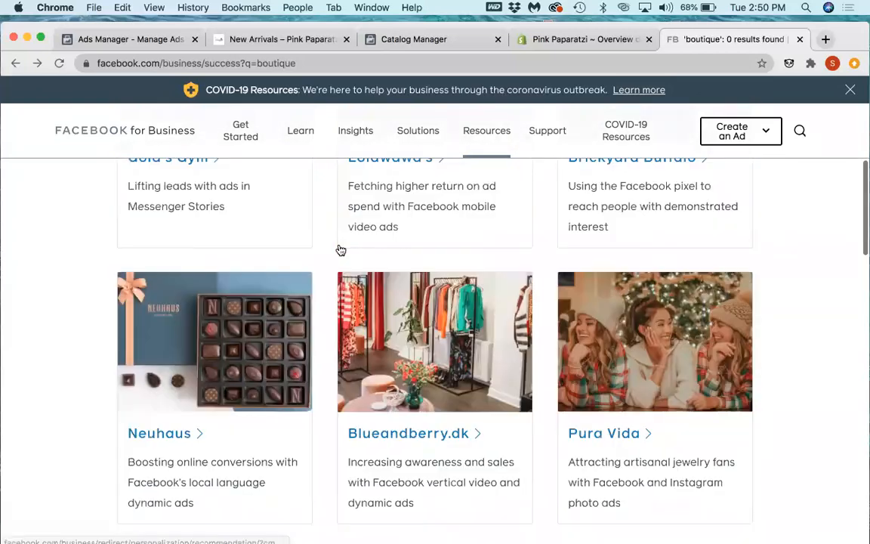
{"action": "scroll", "coordinate": [262, 243], "scroll_direction": "up", "scroll_amount": 2}
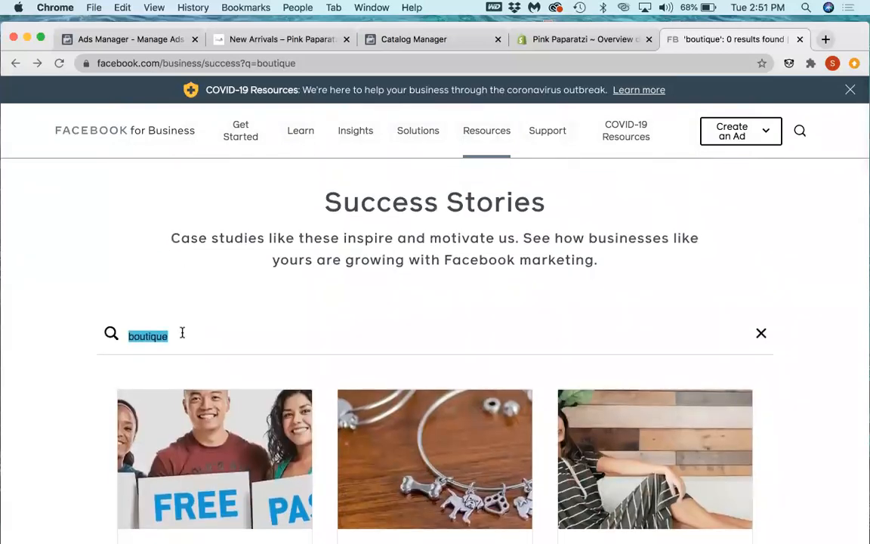
Step: Search the success stories for "lilly" and open the Lilly Pulitzer story about finding ad audiences with Facebook Analytics
{"action": "left_click", "coordinate": [182, 333]}
{"action": "left_click", "coordinate": [111, 334]}
{"action": "type", "text": "lilly"}
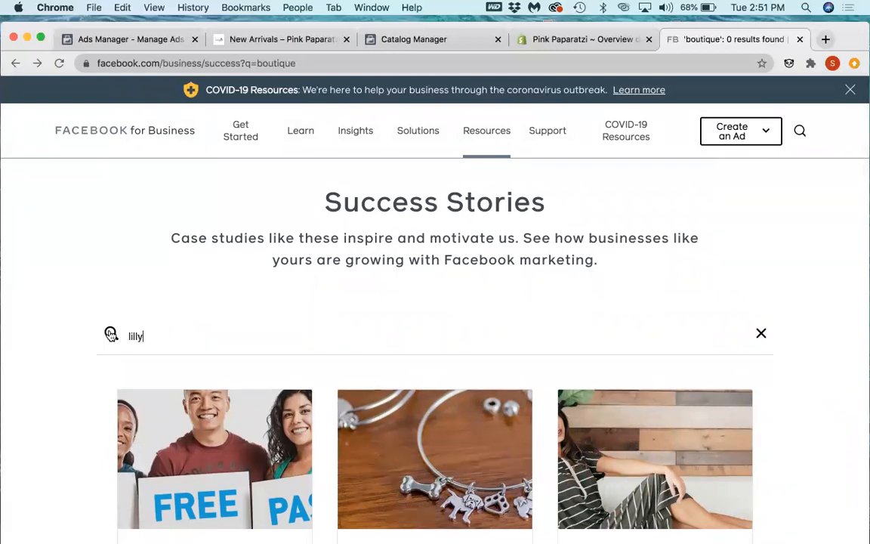
{"action": "key", "text": "Return"}
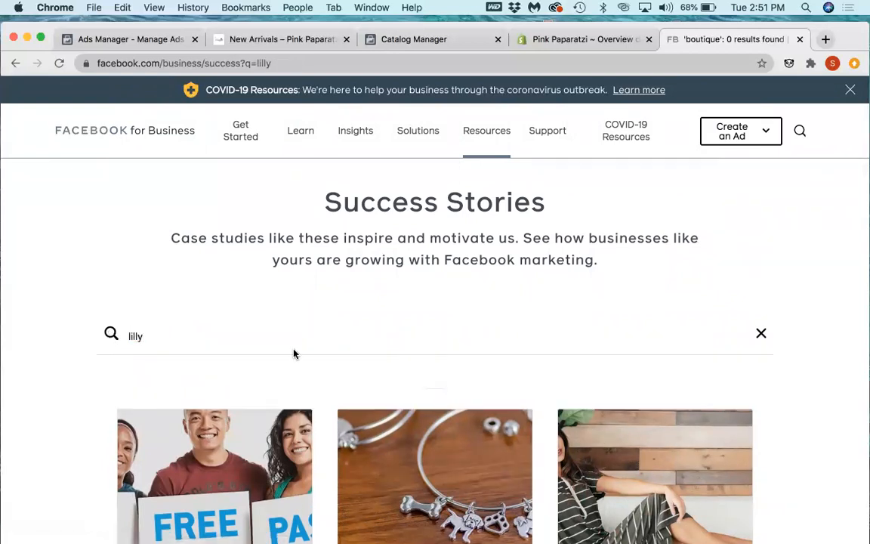
{"action": "scroll", "coordinate": [205, 347], "scroll_direction": "down", "scroll_amount": 3}
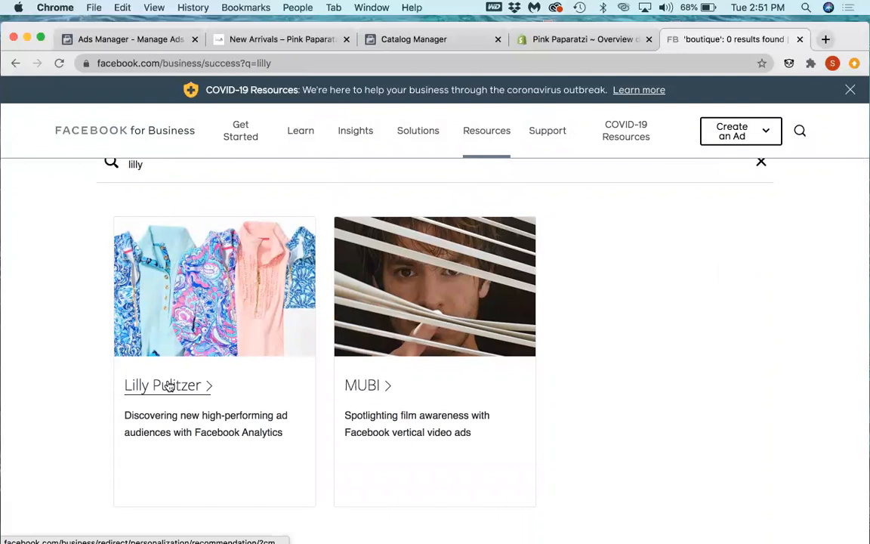
{"action": "scroll", "coordinate": [314, 400], "scroll_direction": "down", "scroll_amount": 1}
{"action": "left_click", "coordinate": [227, 386]}
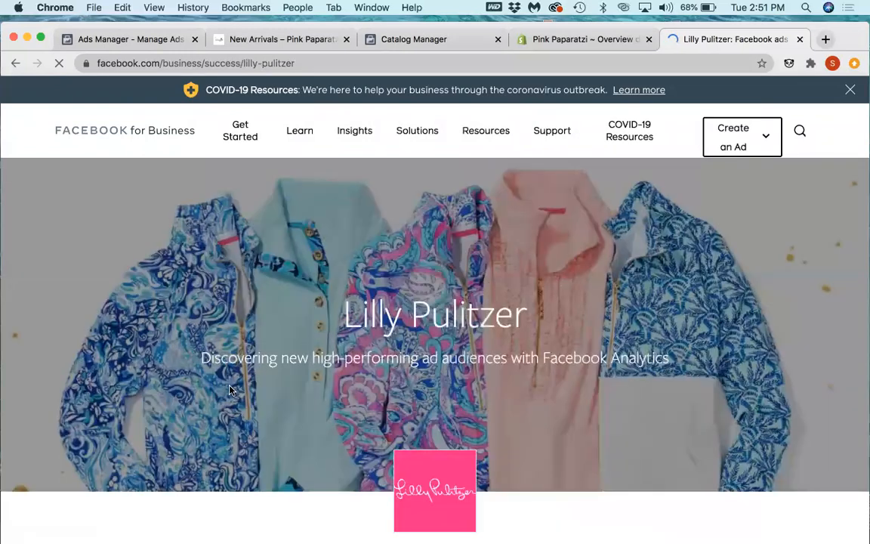
Step: Read the Lilly Pulitzer story's summary, result figures, brand background and the section on driving revenue with insights
{"action": "scroll", "coordinate": [418, 384], "scroll_direction": "down", "scroll_amount": 5}
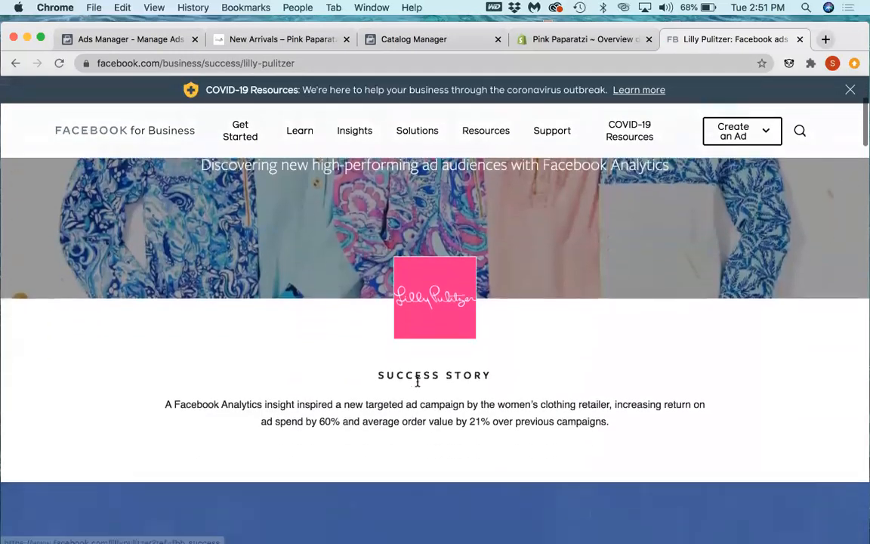
{"action": "scroll", "coordinate": [418, 386], "scroll_direction": "down", "scroll_amount": 3}
{"action": "scroll", "coordinate": [418, 384], "scroll_direction": "down", "scroll_amount": 2}
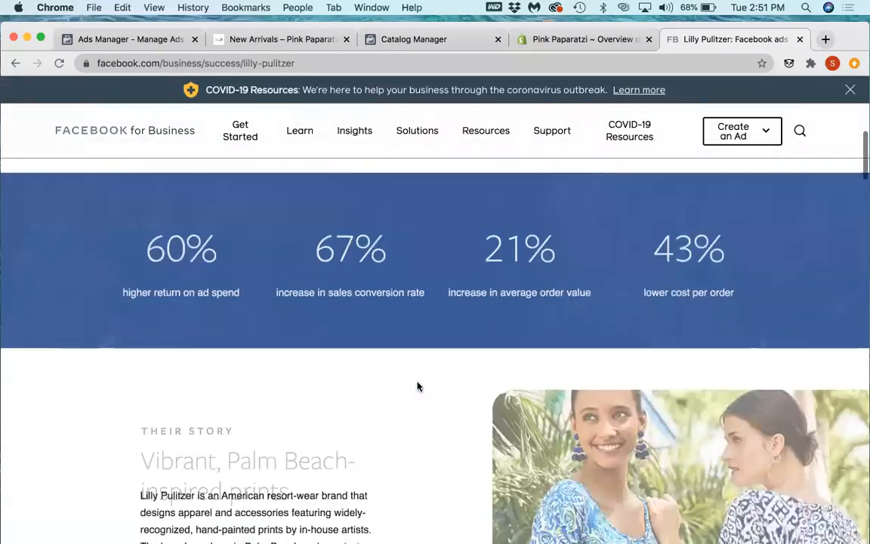
{"action": "scroll", "coordinate": [417, 385], "scroll_direction": "down", "scroll_amount": 3}
{"action": "scroll", "coordinate": [418, 384], "scroll_direction": "down", "scroll_amount": 1}
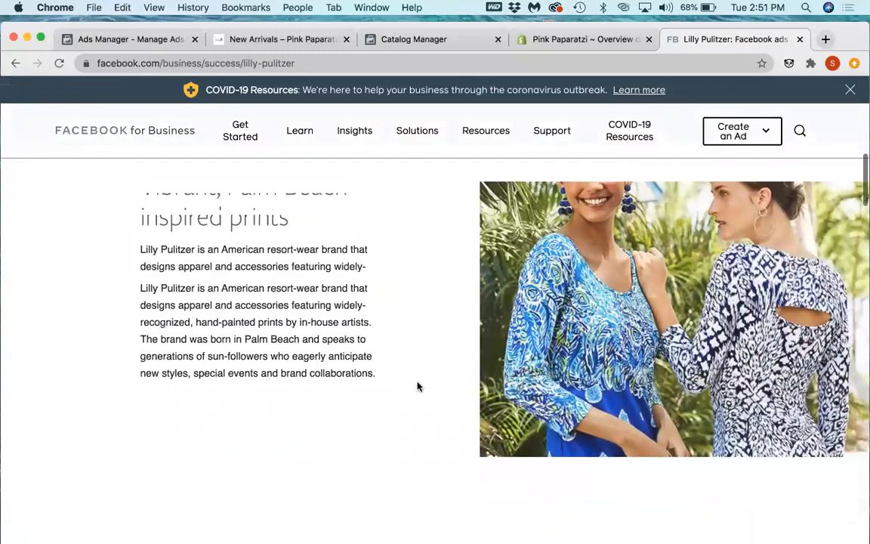
{"action": "scroll", "coordinate": [417, 382], "scroll_direction": "down", "scroll_amount": 10}
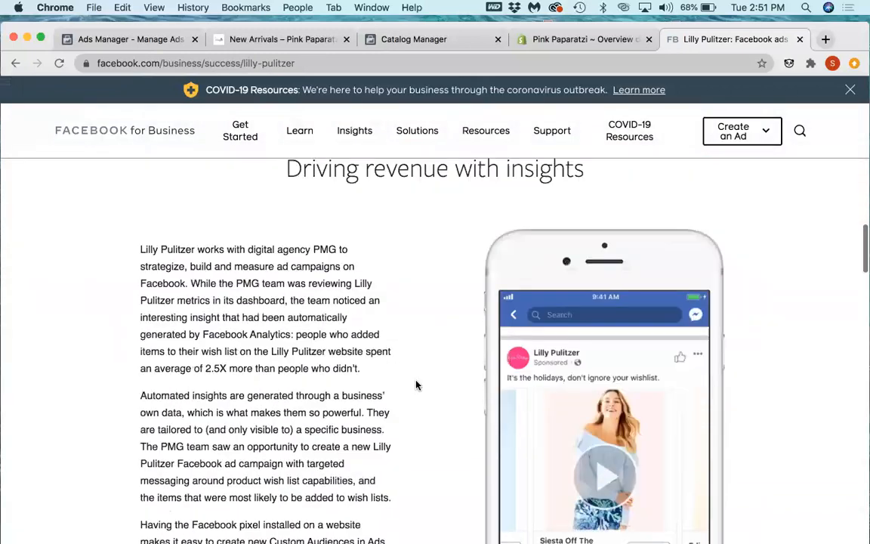
{"action": "scroll", "coordinate": [415, 385], "scroll_direction": "down", "scroll_amount": 8}
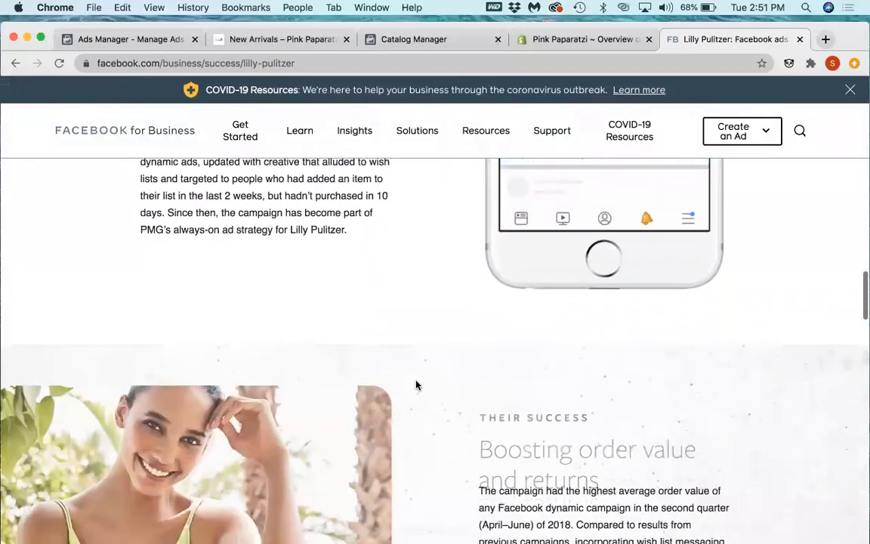
{"action": "scroll", "coordinate": [415, 385], "scroll_direction": "up", "scroll_amount": 5}
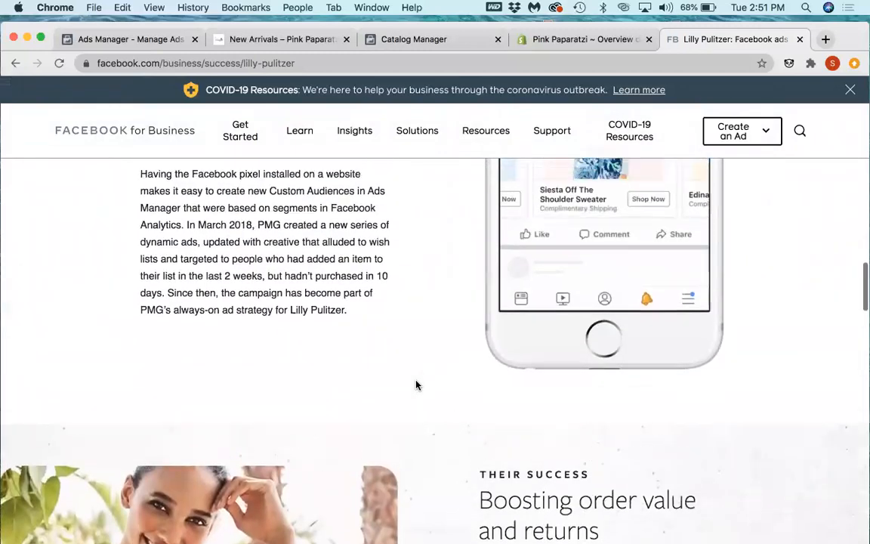
{"action": "scroll", "coordinate": [425, 381], "scroll_direction": "up", "scroll_amount": 5}
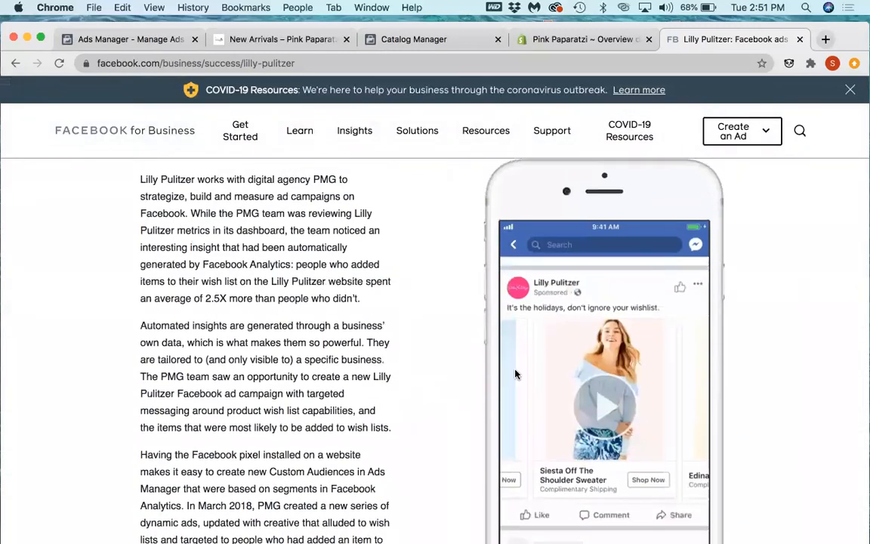
Step: Play the sample Lilly Pulitzer wishlist carousel ad video in the phone mockup and watch it
{"action": "left_click", "coordinate": [613, 430]}
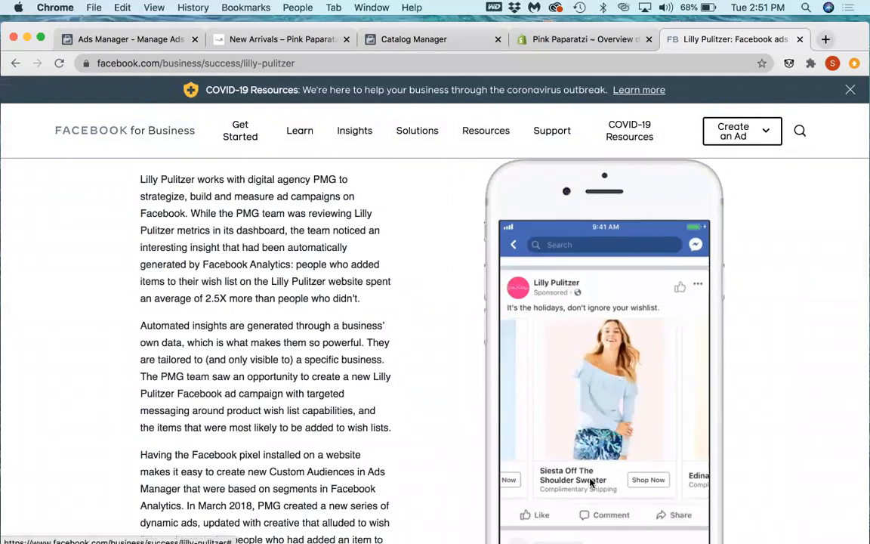
{"action": "scroll", "coordinate": [574, 446], "scroll_direction": "down", "scroll_amount": 2}
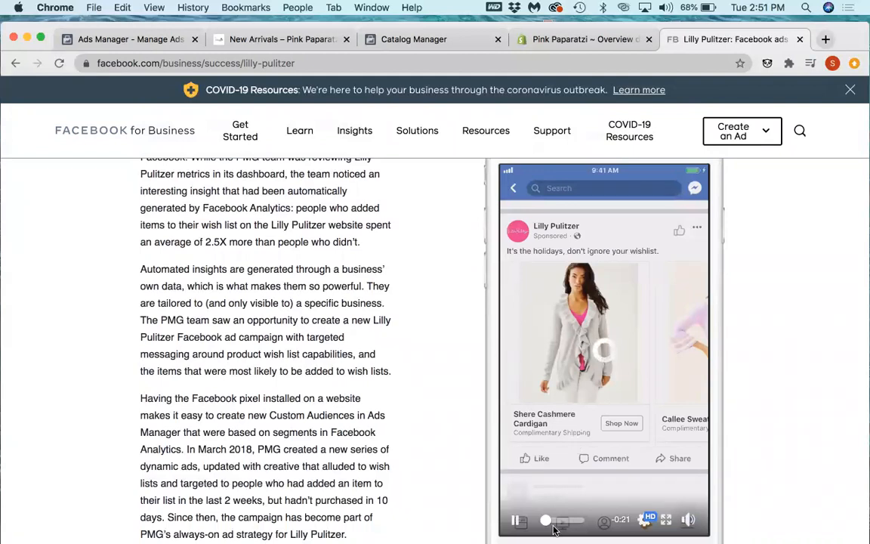
{"action": "scroll", "coordinate": [554, 531], "scroll_direction": "down", "scroll_amount": 1}
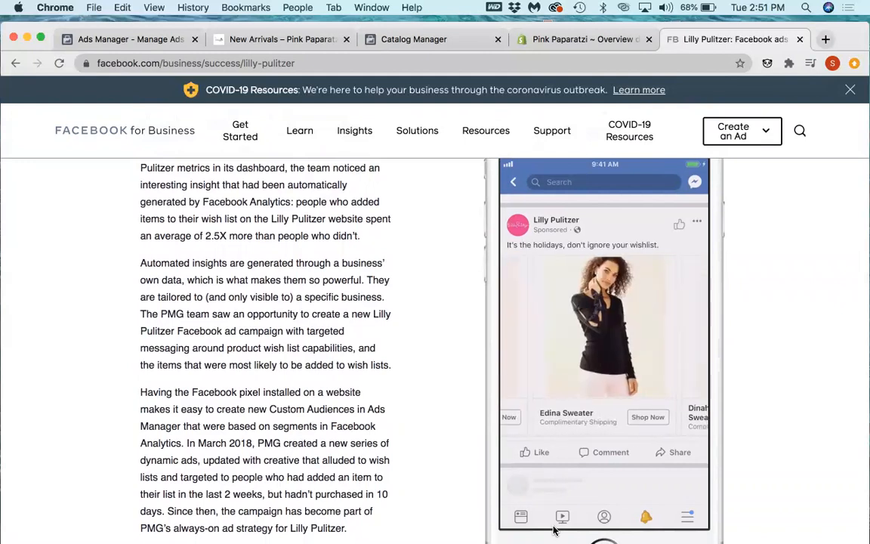
{"action": "mouse_move", "coordinate": [549, 527]}
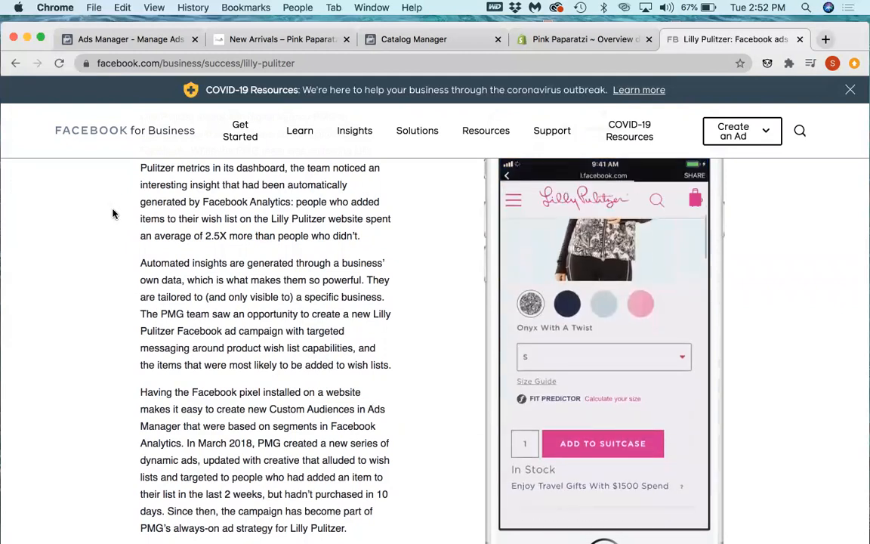
Step: Return to the "lilly" search results and clear the search term to list all success stories
{"action": "left_click", "coordinate": [15, 64]}
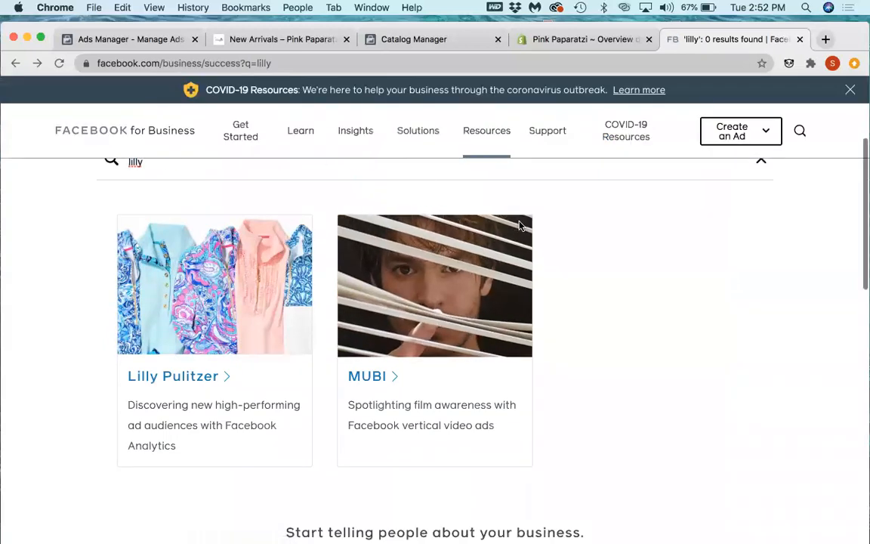
{"action": "scroll", "coordinate": [519, 225], "scroll_direction": "up", "scroll_amount": 3}
{"action": "key", "text": "XF86AudioRaiseVolume"}
{"action": "scroll", "coordinate": [239, 278], "scroll_direction": "down", "scroll_amount": 1}
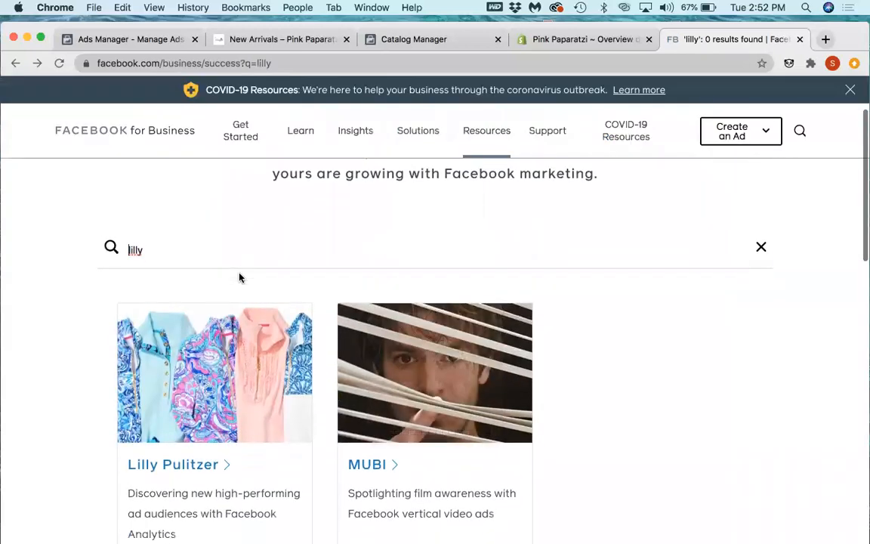
{"action": "left_click_drag", "start_coordinate": [260, 250], "coordinate": [127, 250]}
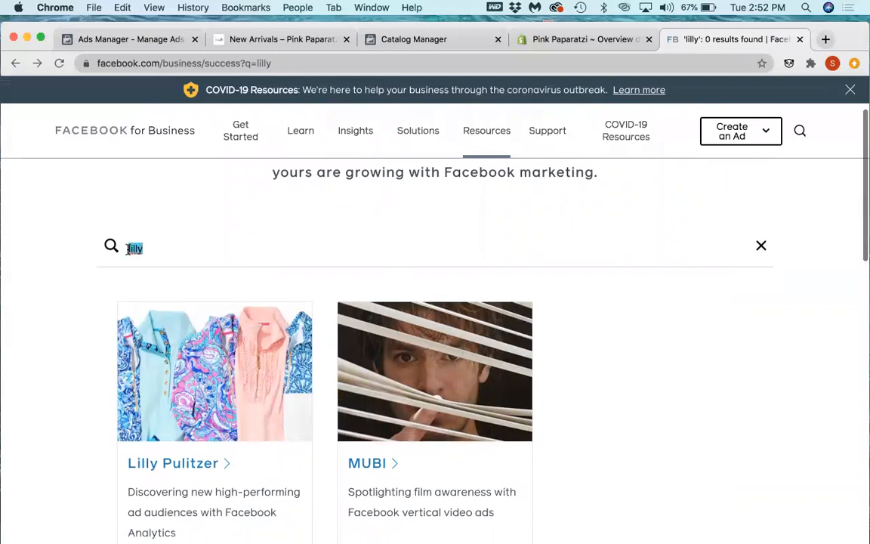
{"action": "key", "text": "BackSpace"}
{"action": "key", "text": "Return"}
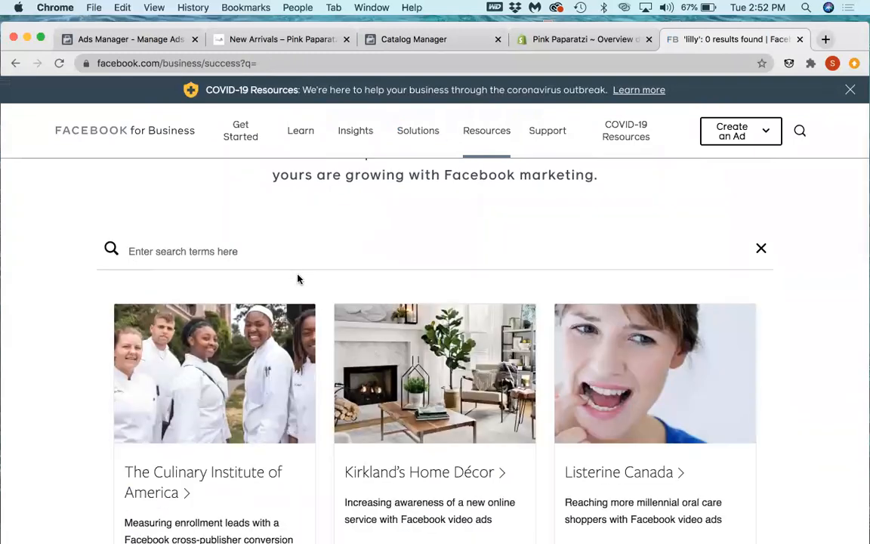
Step: Look through the unfiltered success stories' businesses and ad approaches as far as the Aeropostale row, and return to the first row
{"action": "scroll", "coordinate": [479, 230], "scroll_direction": "up", "scroll_amount": 2}
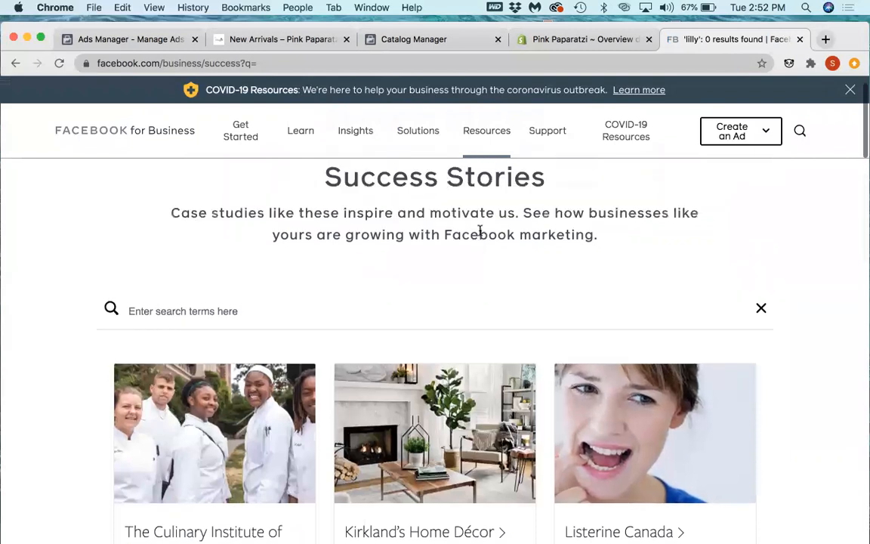
{"action": "scroll", "coordinate": [484, 231], "scroll_direction": "up", "scroll_amount": 1}
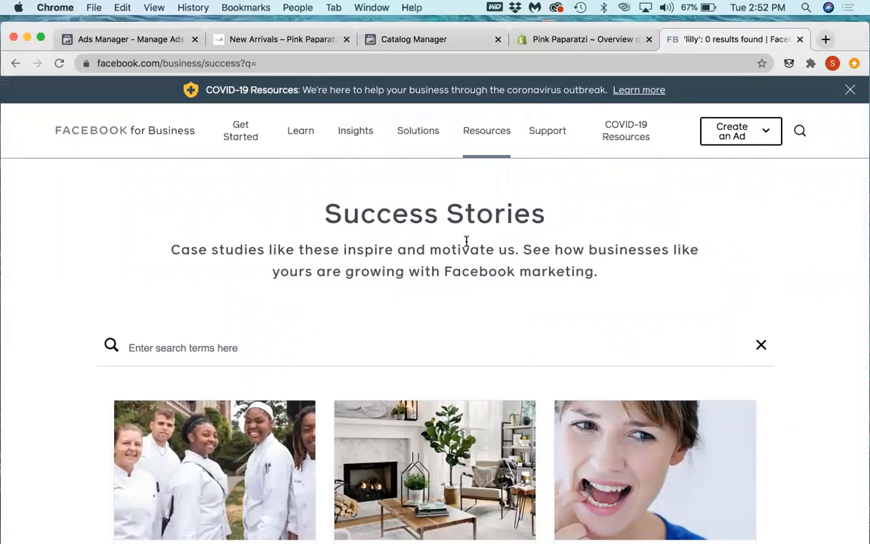
{"action": "scroll", "coordinate": [466, 265], "scroll_direction": "down", "scroll_amount": 5}
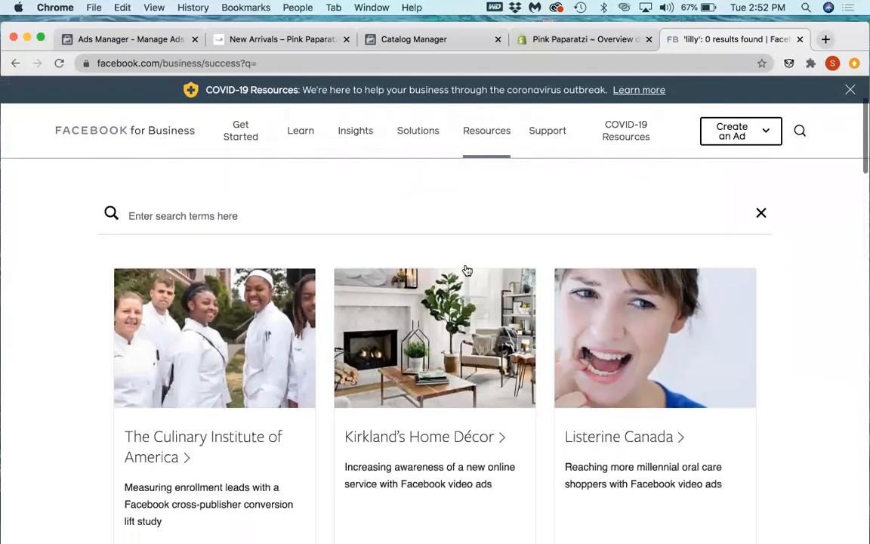
{"action": "scroll", "coordinate": [467, 269], "scroll_direction": "down", "scroll_amount": 1}
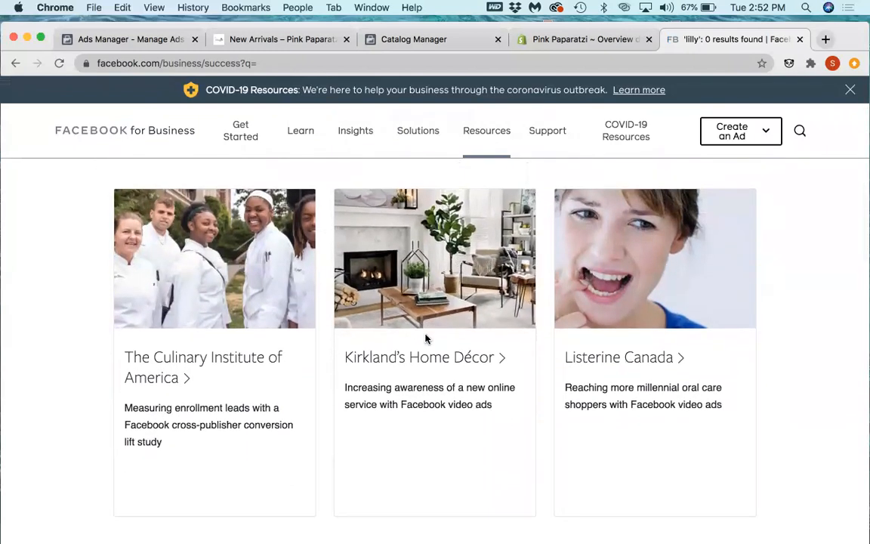
{"action": "scroll", "coordinate": [425, 335], "scroll_direction": "down", "scroll_amount": 1}
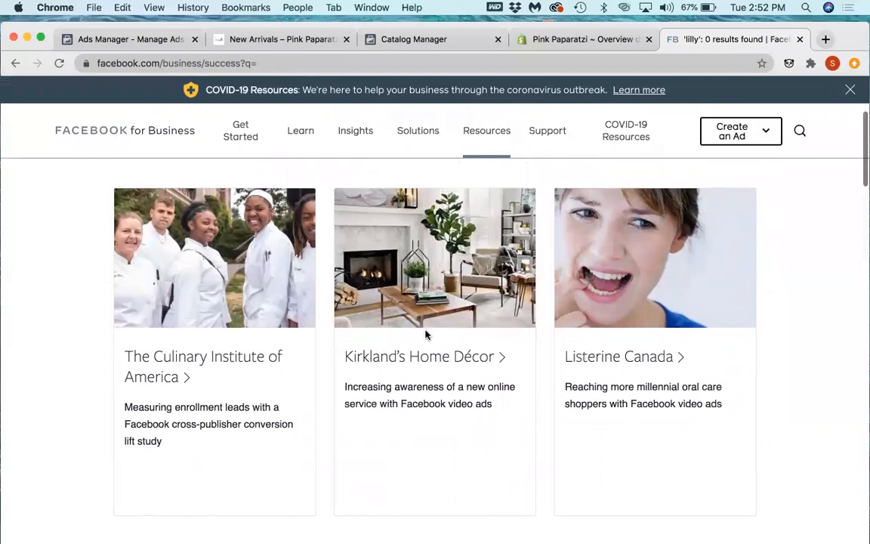
{"action": "scroll", "coordinate": [324, 354], "scroll_direction": "down", "scroll_amount": 5}
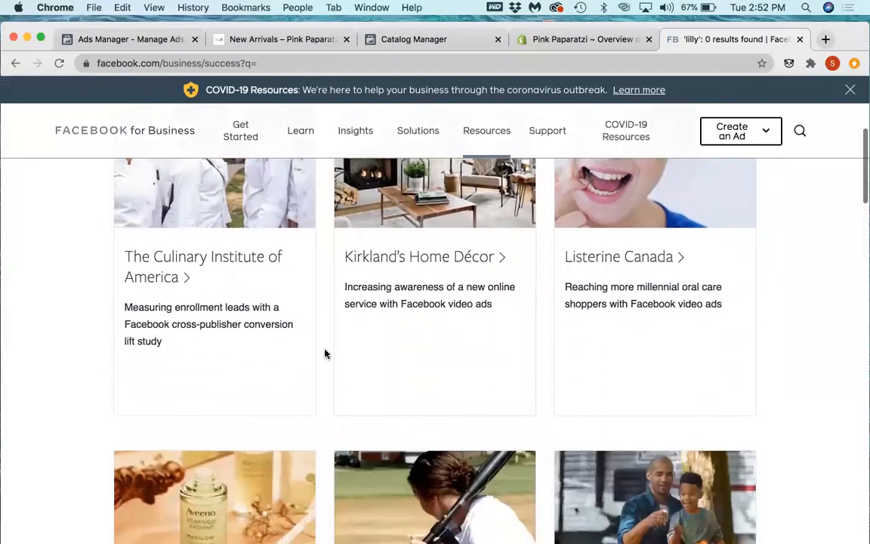
{"action": "scroll", "coordinate": [325, 353], "scroll_direction": "down", "scroll_amount": 4}
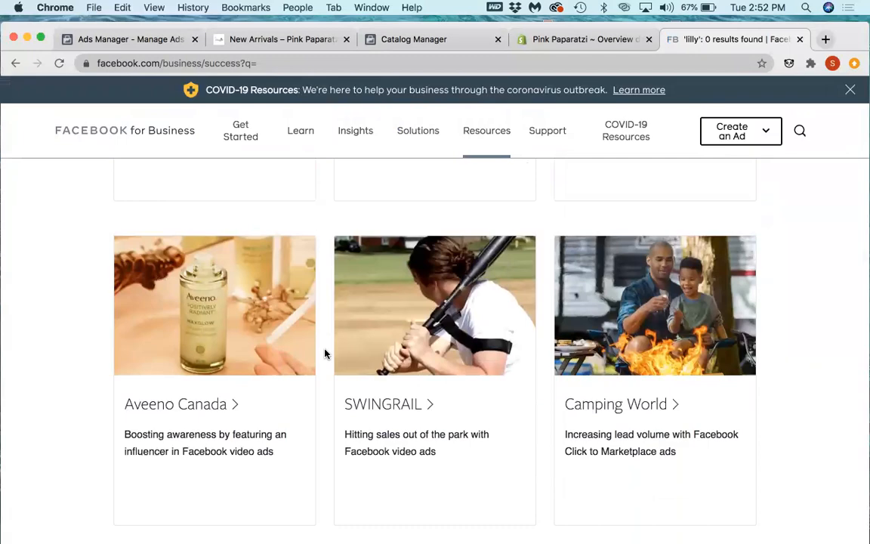
{"action": "scroll", "coordinate": [325, 354], "scroll_direction": "down", "scroll_amount": 7}
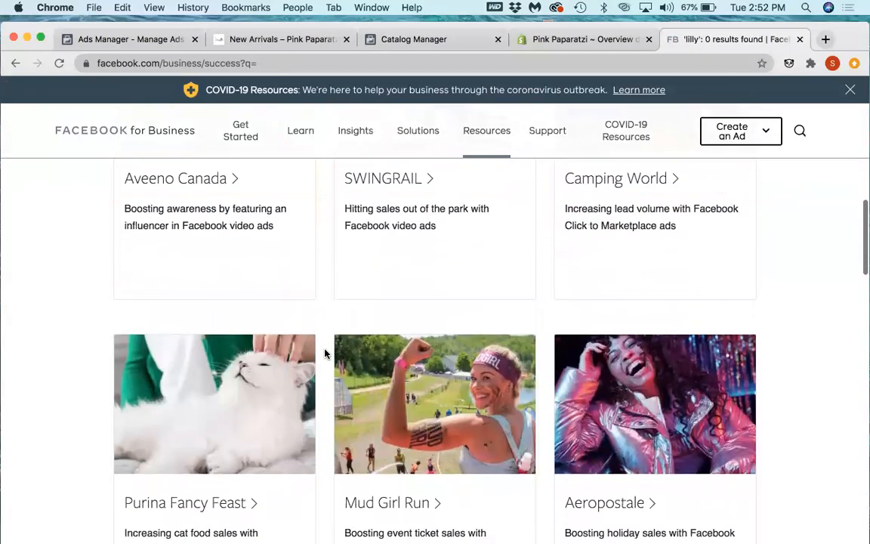
{"action": "scroll", "coordinate": [324, 353], "scroll_direction": "up", "scroll_amount": 13}
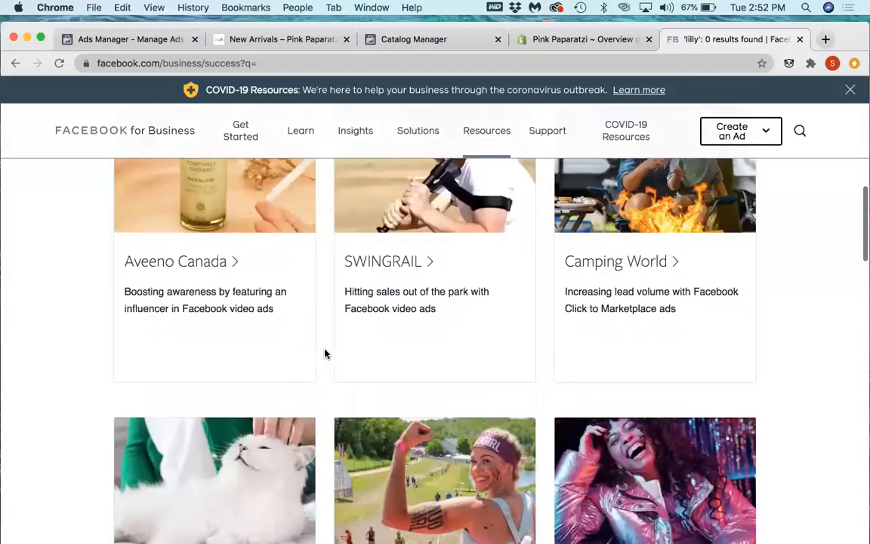
{"action": "scroll", "coordinate": [325, 354], "scroll_direction": "up", "scroll_amount": 7}
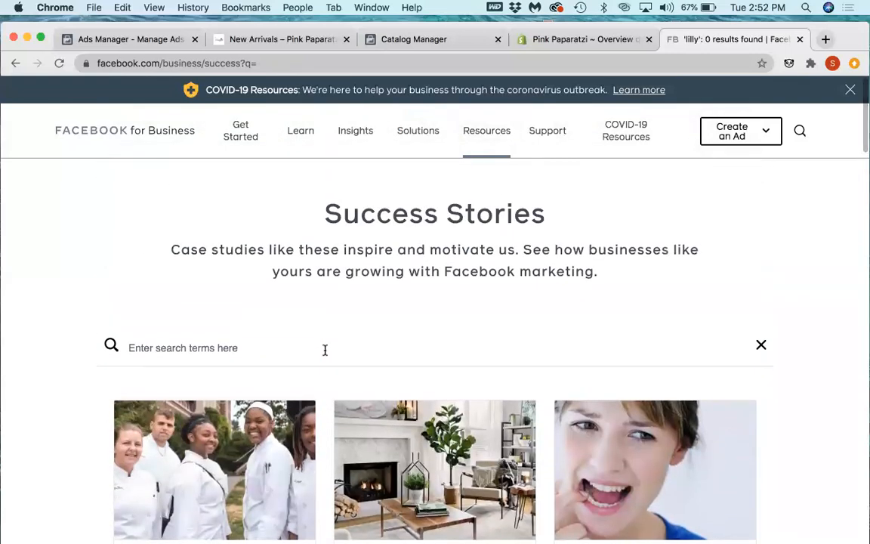
Step: Search the success stories for "studio" and look through the resulting businesses and their ad approaches as far as the Express row
{"action": "left_click", "coordinate": [325, 349]}
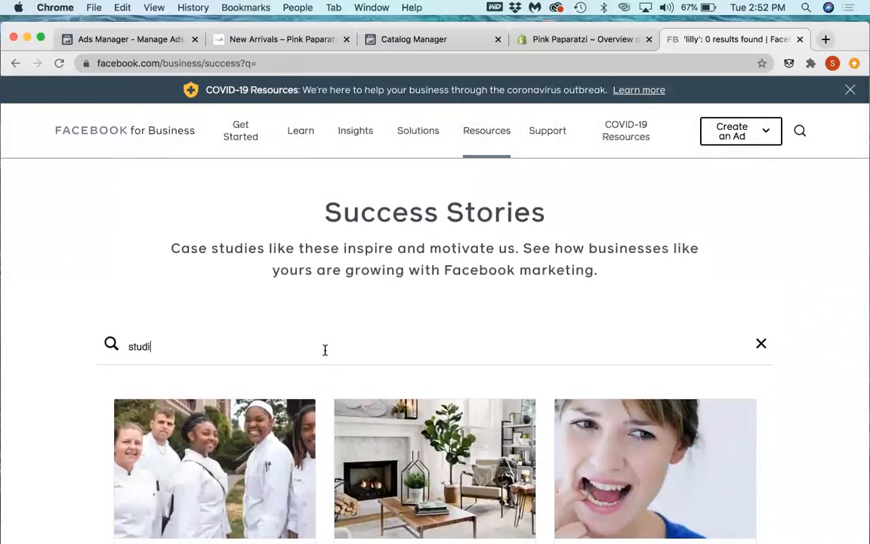
{"action": "key", "text": "Return"}
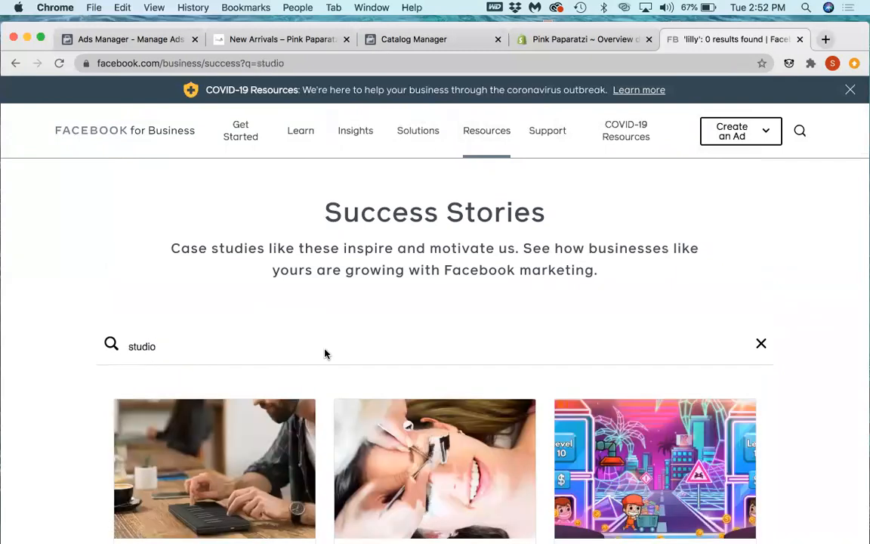
{"action": "scroll", "coordinate": [344, 377], "scroll_direction": "down", "scroll_amount": 5}
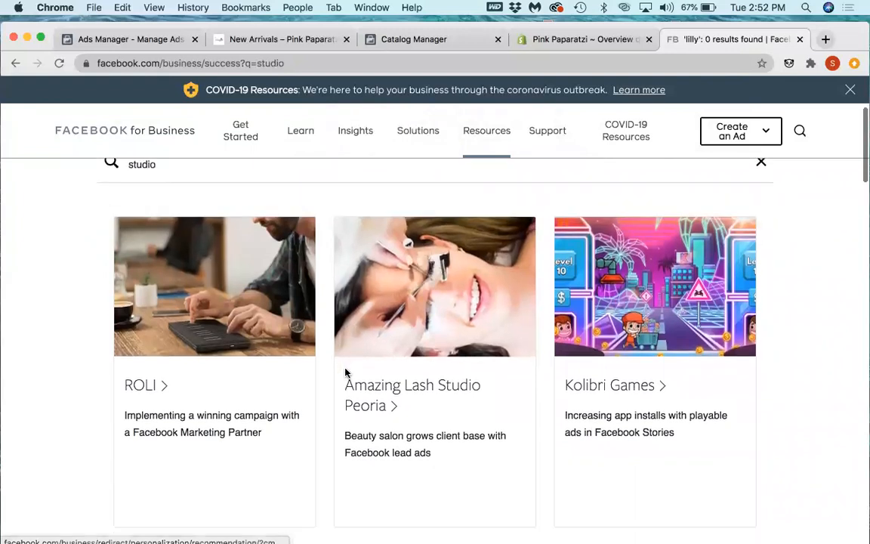
{"action": "scroll", "coordinate": [347, 374], "scroll_direction": "down", "scroll_amount": 7}
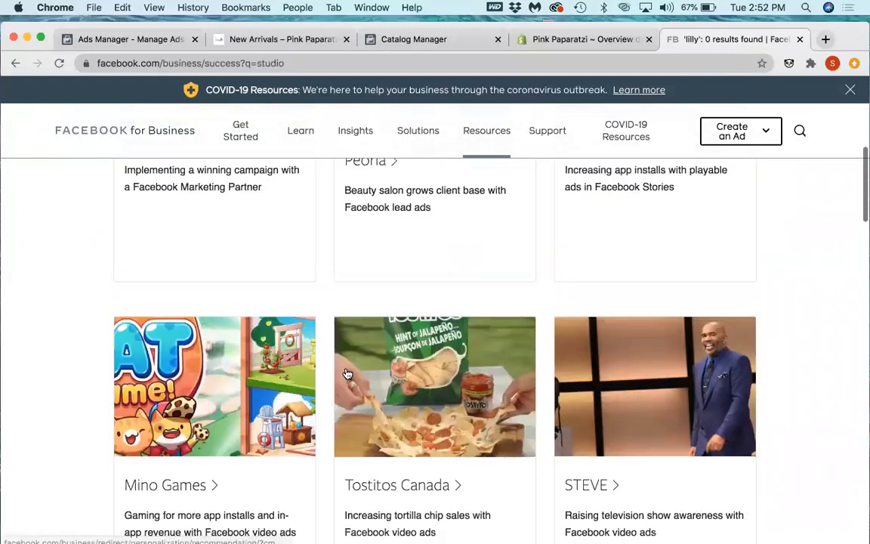
{"action": "scroll", "coordinate": [347, 374], "scroll_direction": "down", "scroll_amount": 6}
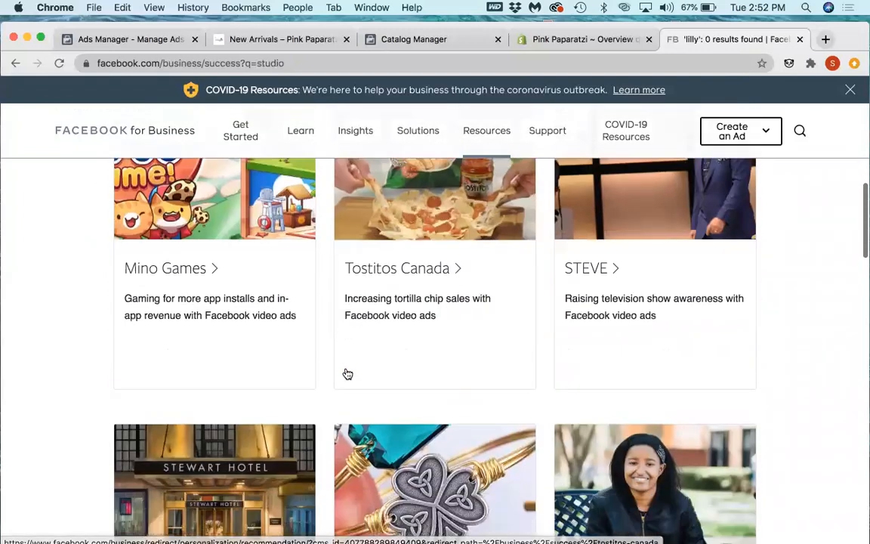
{"action": "scroll", "coordinate": [345, 372], "scroll_direction": "down", "scroll_amount": 5}
{"action": "scroll", "coordinate": [345, 370], "scroll_direction": "down", "scroll_amount": 10}
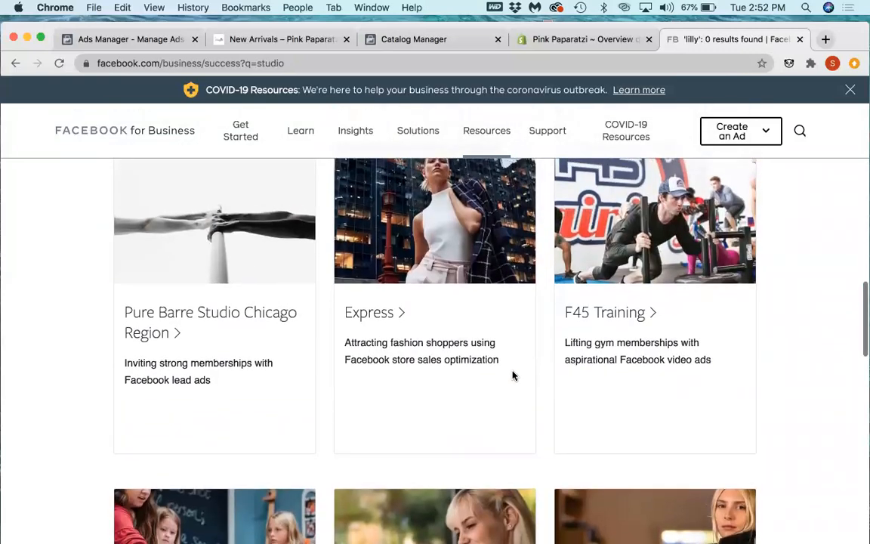
{"action": "scroll", "coordinate": [512, 375], "scroll_direction": "up", "scroll_amount": 10}
{"action": "scroll", "coordinate": [512, 376], "scroll_direction": "up", "scroll_amount": 20}
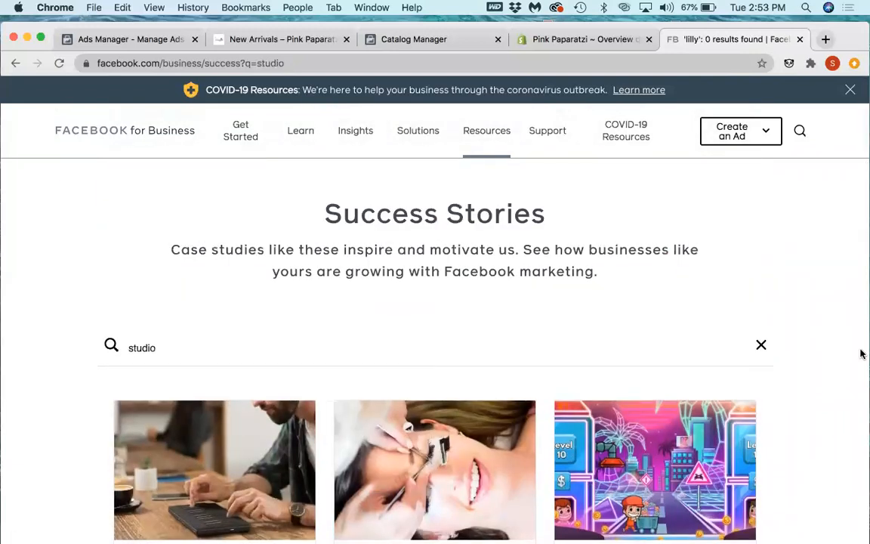
Step: Clear the "studio" search and filter the success stories by the Retail industry
{"action": "left_click", "coordinate": [760, 346]}
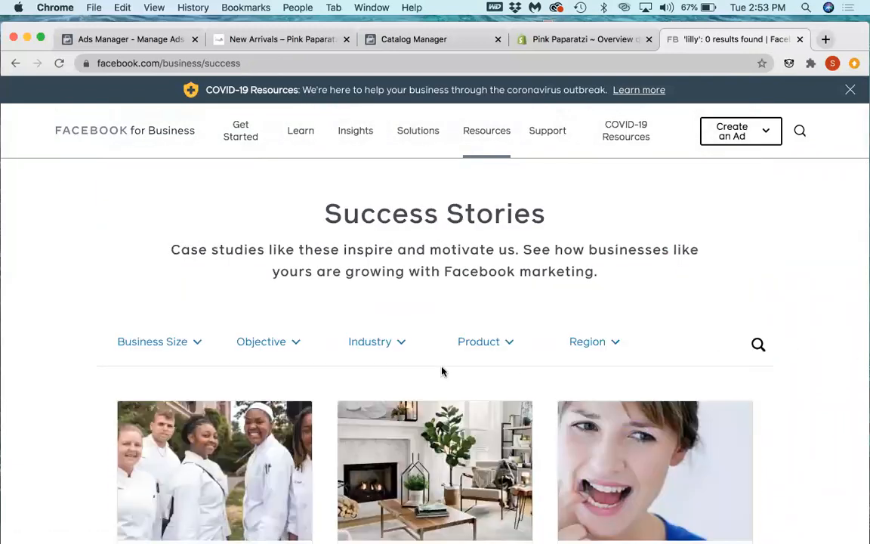
{"action": "left_click", "coordinate": [383, 350]}
{"action": "scroll", "coordinate": [367, 394], "scroll_direction": "down", "scroll_amount": 3}
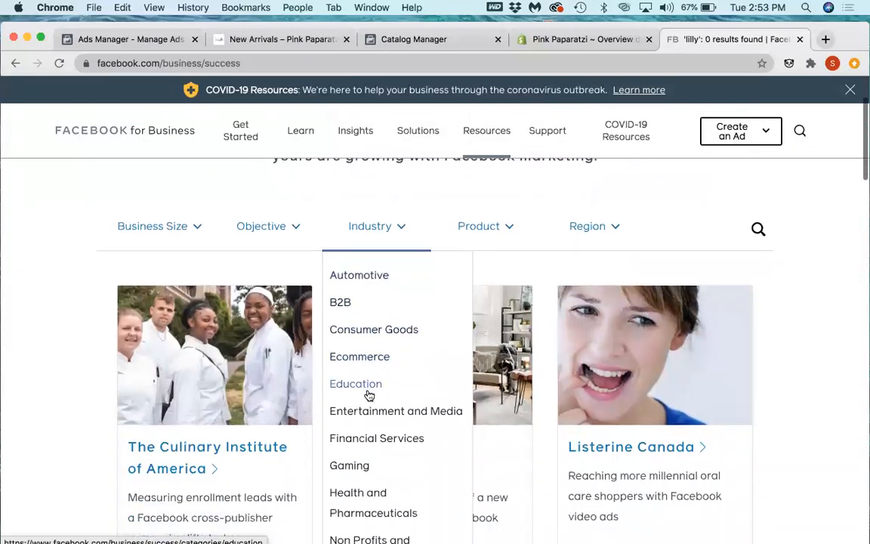
{"action": "scroll", "coordinate": [368, 394], "scroll_direction": "down", "scroll_amount": 2}
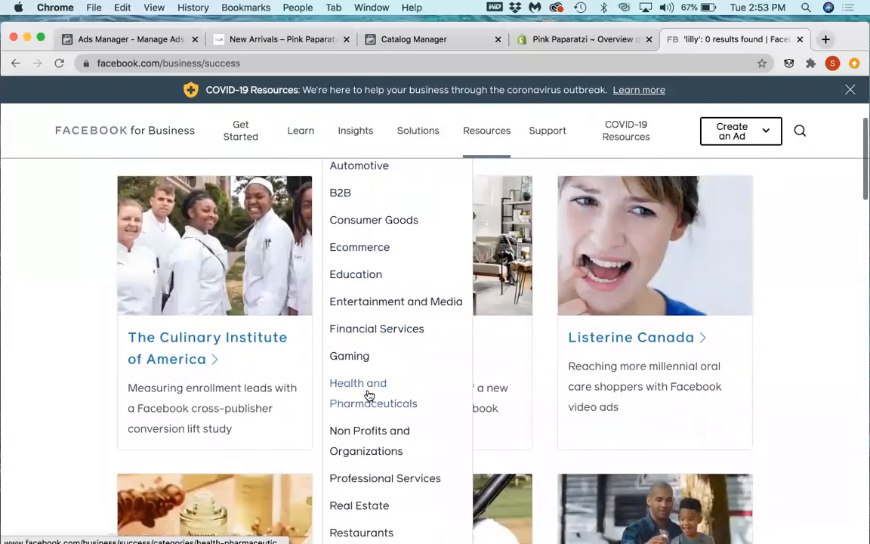
{"action": "scroll", "coordinate": [408, 412], "scroll_direction": "down", "scroll_amount": 2}
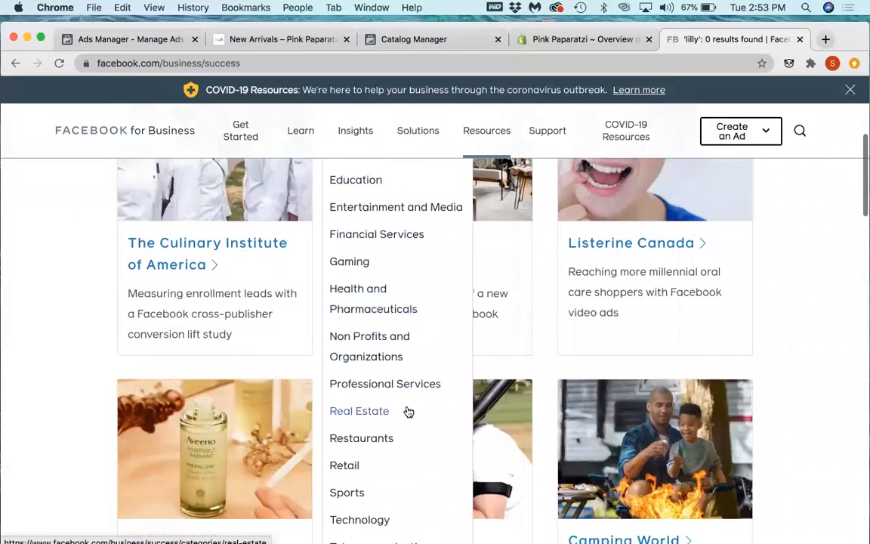
{"action": "scroll", "coordinate": [408, 412], "scroll_direction": "up", "scroll_amount": 3}
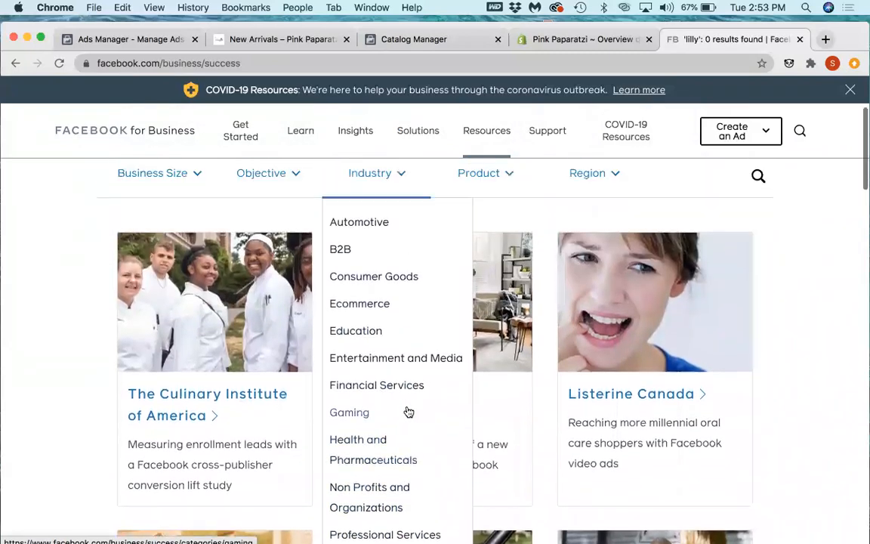
{"action": "scroll", "coordinate": [408, 412], "scroll_direction": "down", "scroll_amount": 4}
{"action": "scroll", "coordinate": [408, 411], "scroll_direction": "down", "scroll_amount": 3}
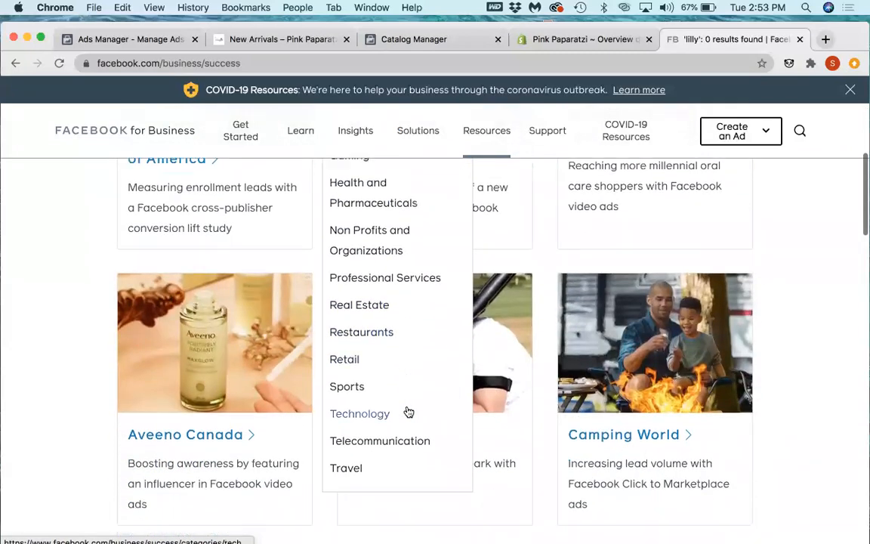
{"action": "left_click", "coordinate": [441, 364]}
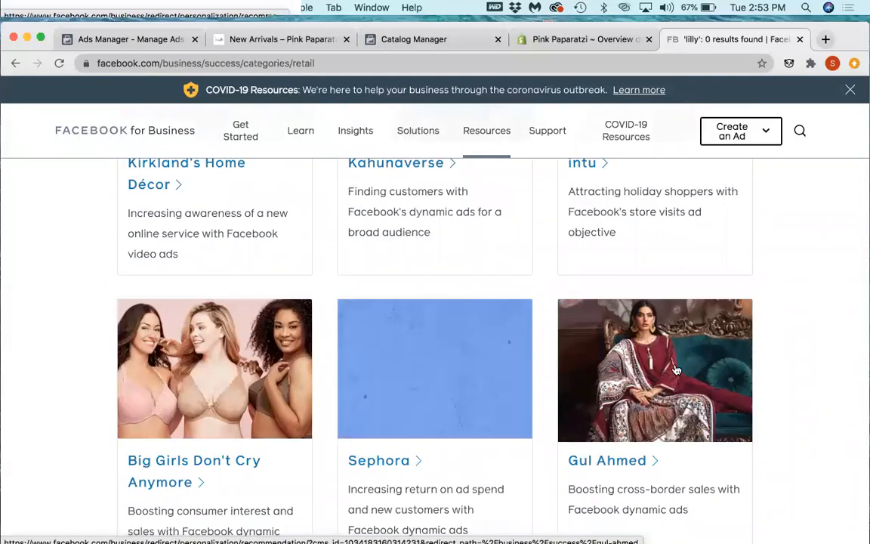
Step: Look through the Retail success stories' businesses and ad approaches as far as the Michael Kors row, and return to the filters
{"action": "scroll", "coordinate": [677, 370], "scroll_direction": "up", "scroll_amount": 4}
{"action": "scroll", "coordinate": [668, 365], "scroll_direction": "down", "scroll_amount": 3}
{"action": "scroll", "coordinate": [669, 369], "scroll_direction": "up", "scroll_amount": 1}
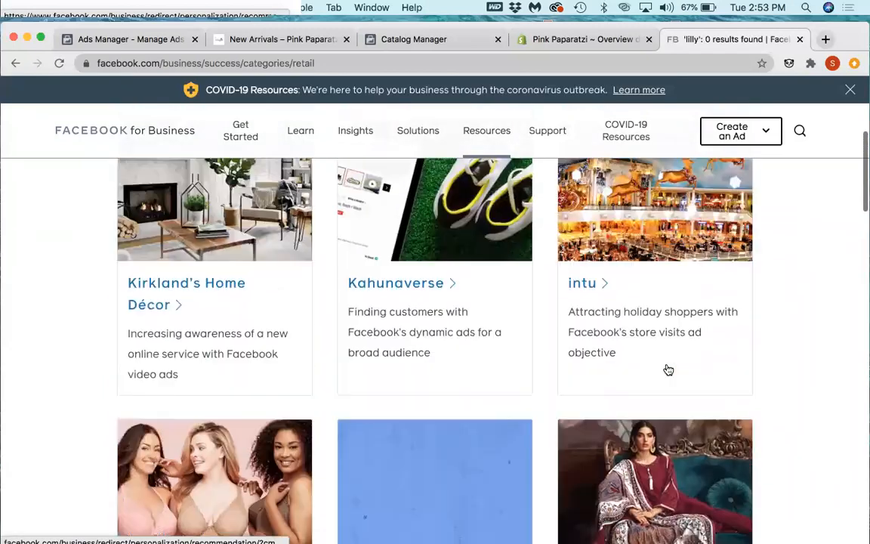
{"action": "scroll", "coordinate": [668, 369], "scroll_direction": "up", "scroll_amount": 3}
{"action": "scroll", "coordinate": [667, 367], "scroll_direction": "down", "scroll_amount": 6}
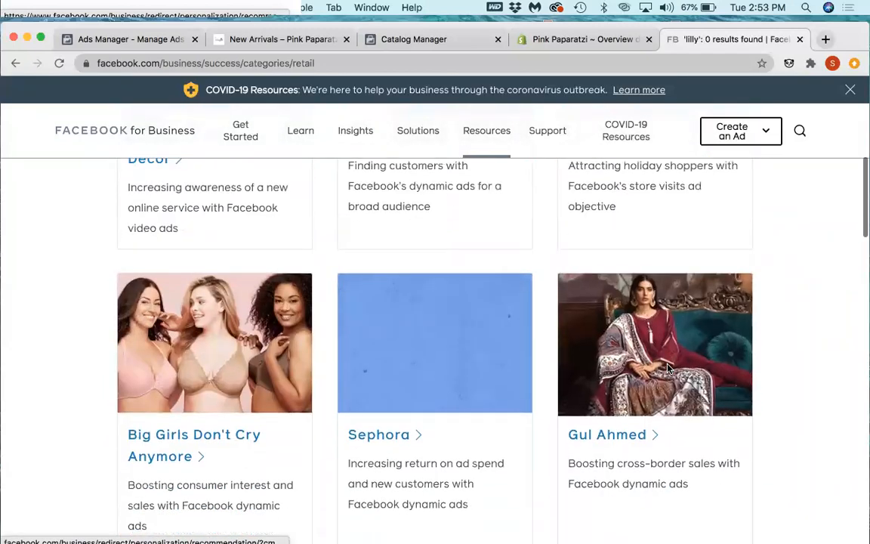
{"action": "scroll", "coordinate": [667, 369], "scroll_direction": "down", "scroll_amount": 4}
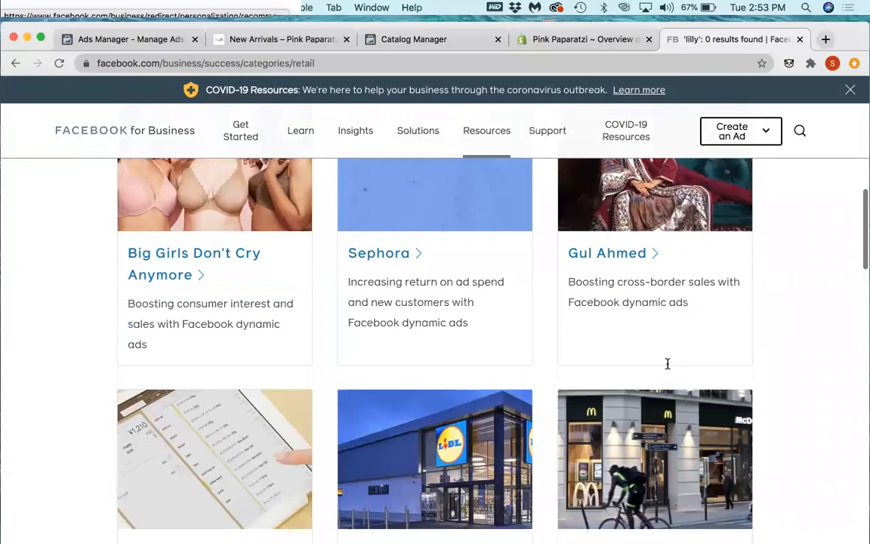
{"action": "scroll", "coordinate": [668, 366], "scroll_direction": "down", "scroll_amount": 8}
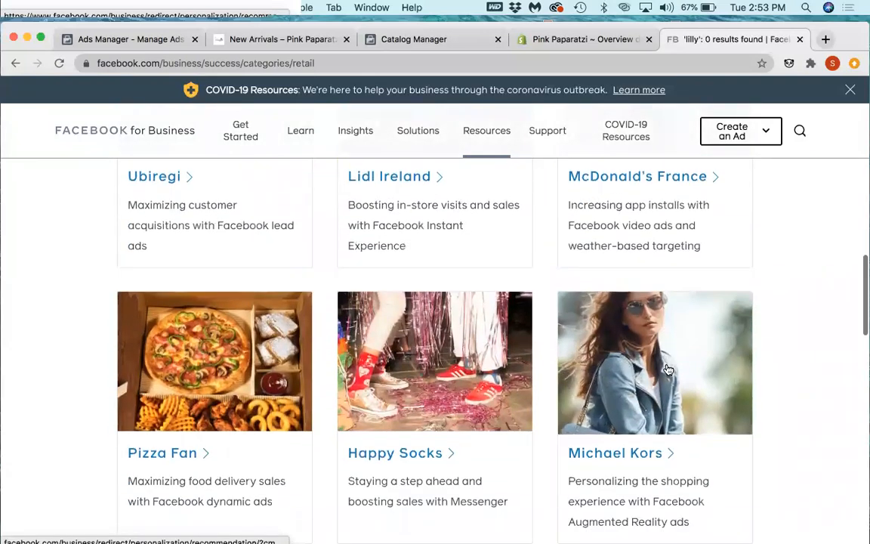
{"action": "scroll", "coordinate": [388, 346], "scroll_direction": "up", "scroll_amount": 15}
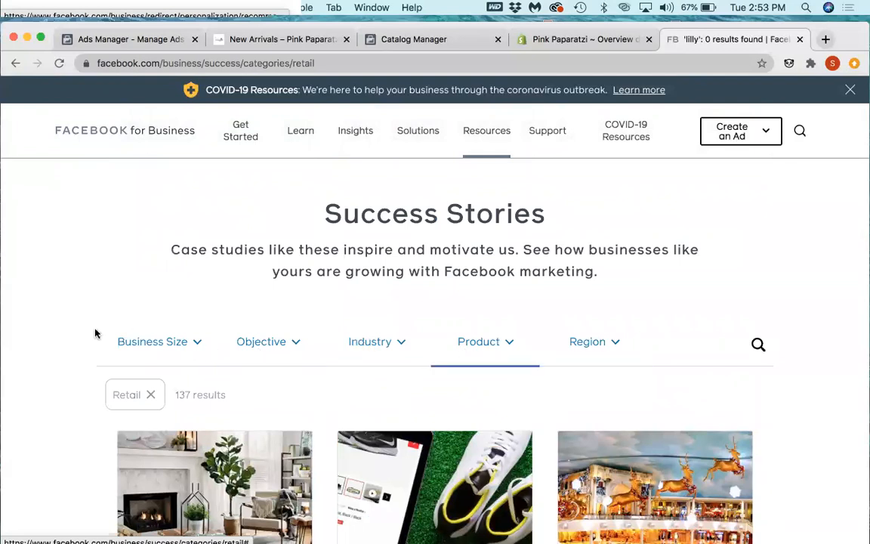
Step: Check the business size and product filter options, and narrow the Retail stories to the Catalog Sales objective
{"action": "left_click", "coordinate": [218, 364]}
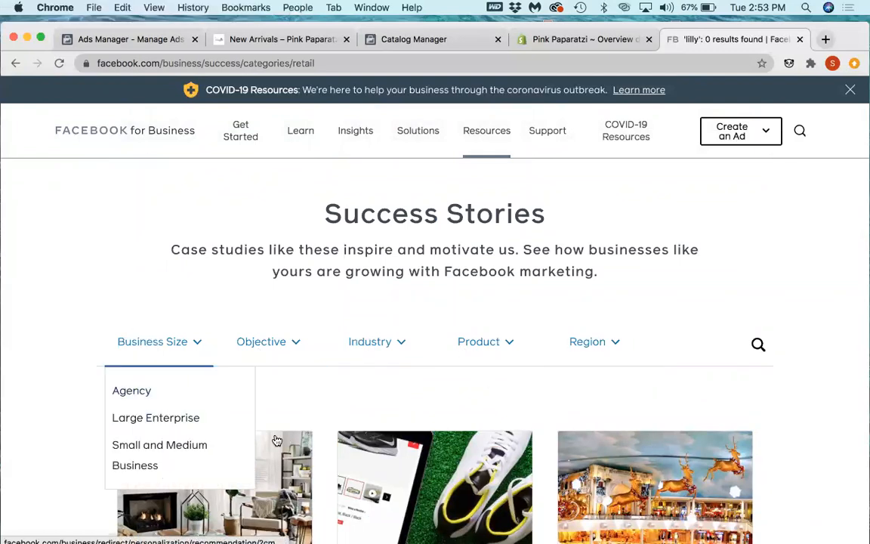
{"action": "mouse_move", "coordinate": [458, 406]}
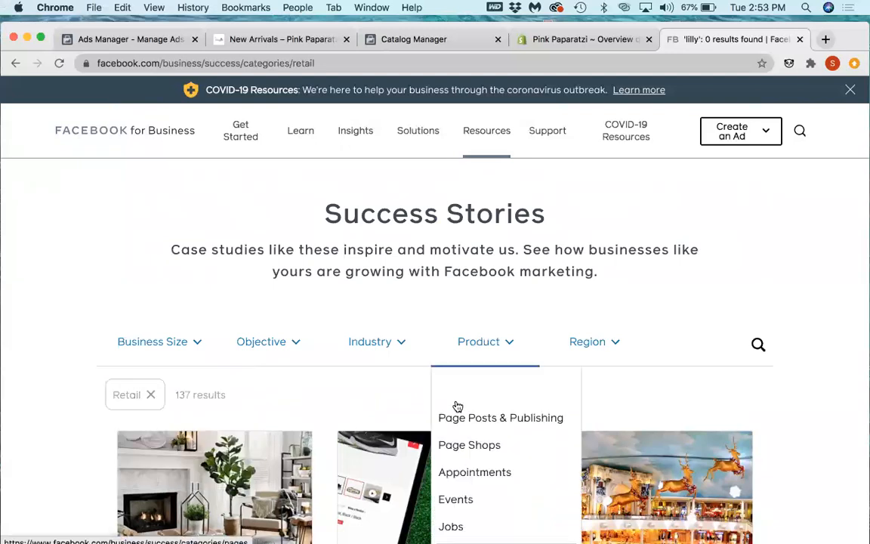
{"action": "scroll", "coordinate": [457, 407], "scroll_direction": "down", "scroll_amount": 3}
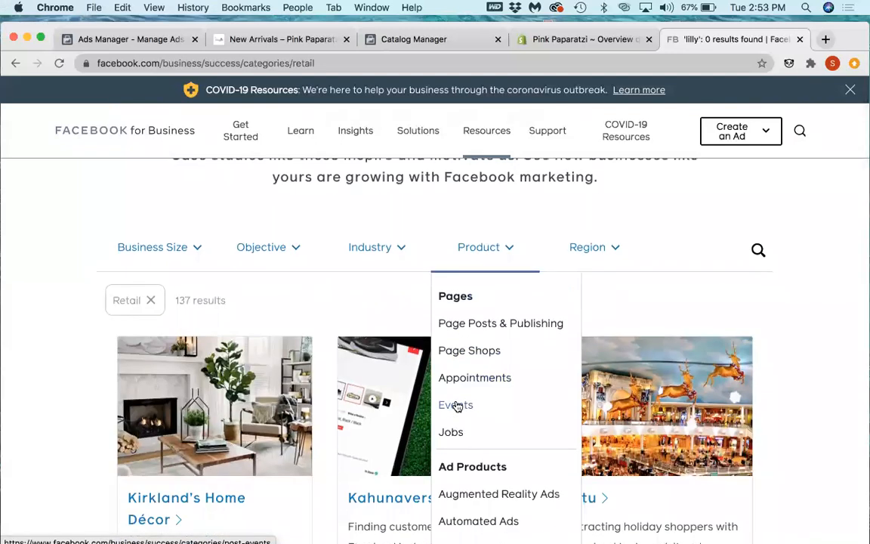
{"action": "left_click", "coordinate": [290, 249]}
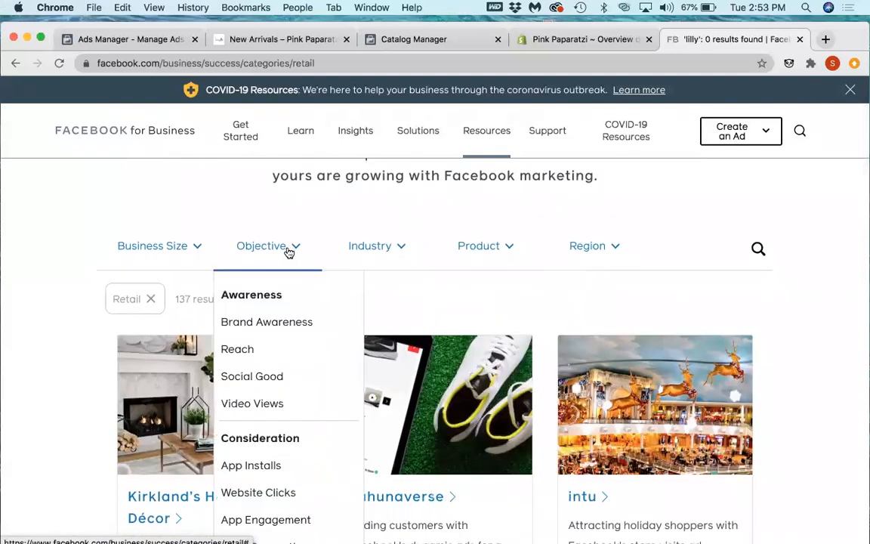
{"action": "scroll", "coordinate": [280, 344], "scroll_direction": "down", "scroll_amount": 6}
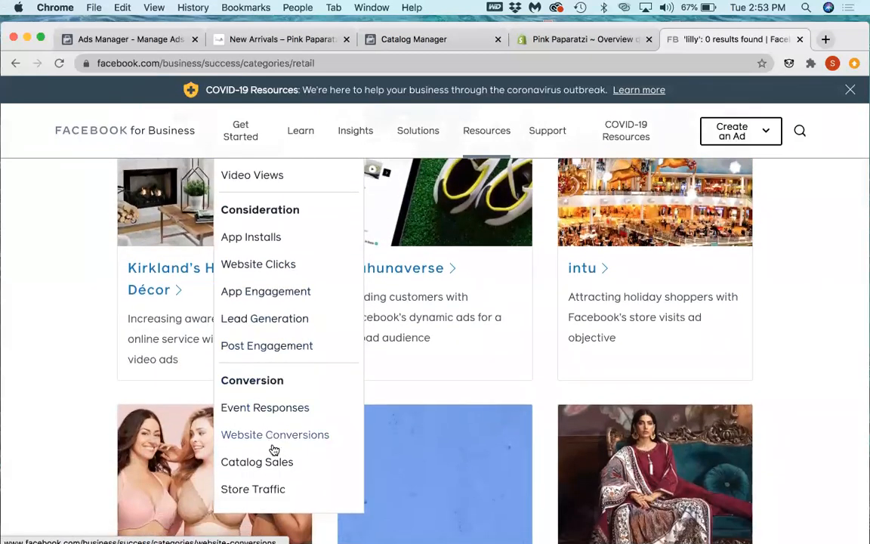
{"action": "left_click", "coordinate": [264, 462]}
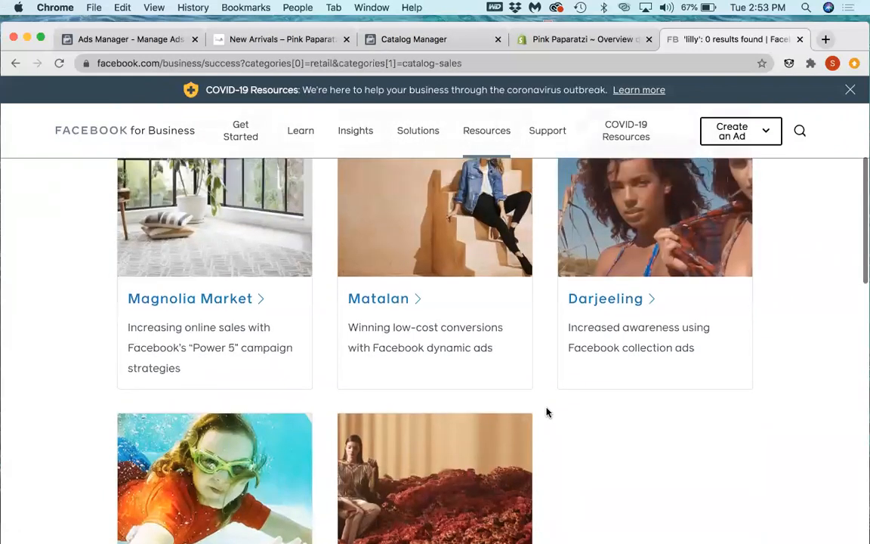
Step: Look through the Retail Catalog Sales stories from Magnolia Market to Bottega Veneta, comparing their ad approaches
{"action": "scroll", "coordinate": [548, 412], "scroll_direction": "down", "scroll_amount": 3}
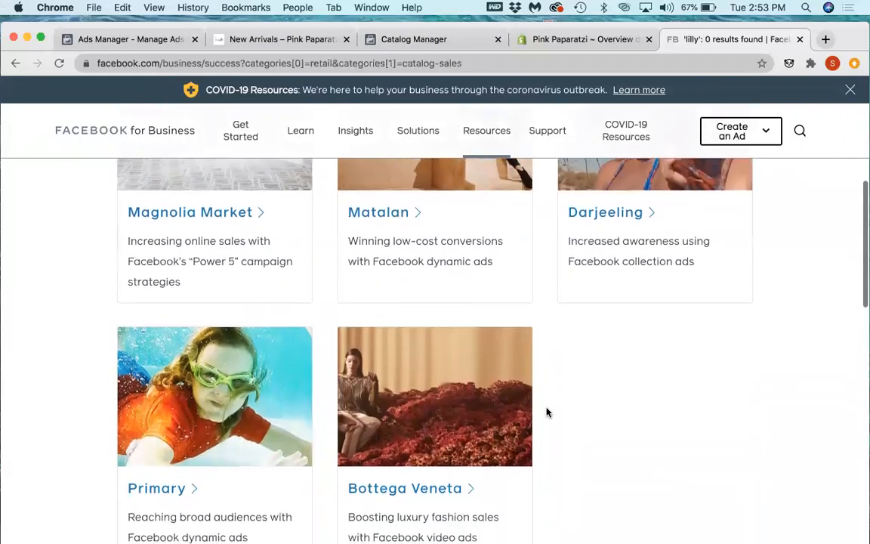
{"action": "scroll", "coordinate": [548, 411], "scroll_direction": "down", "scroll_amount": 2}
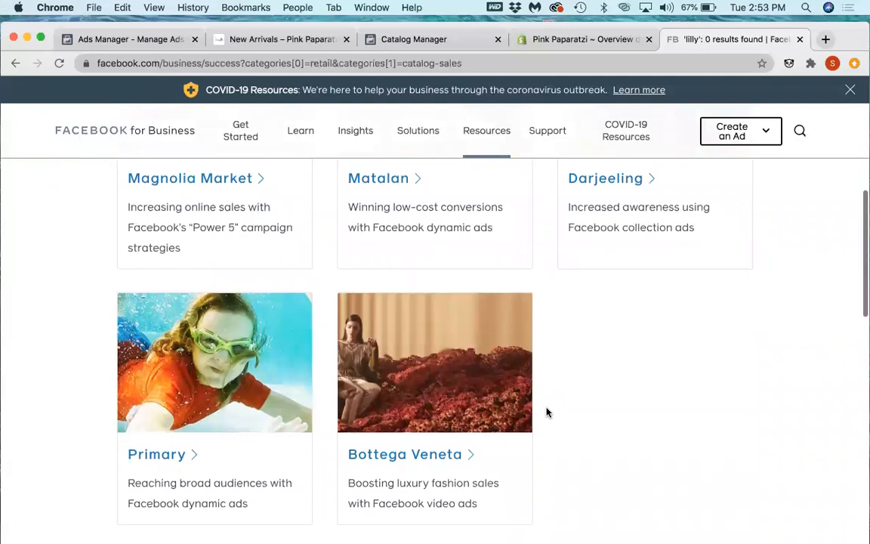
{"action": "scroll", "coordinate": [547, 412], "scroll_direction": "up", "scroll_amount": 5}
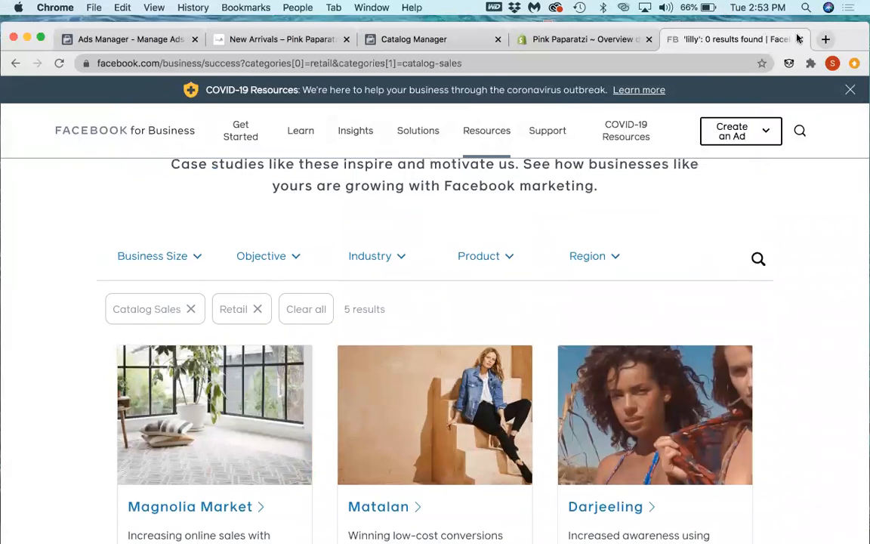
Step: Search Google in a new browser tab for "facebook success stories boutique" and look through the case study results
{"action": "left_click", "coordinate": [829, 39]}
{"action": "type", "text": "fa"}
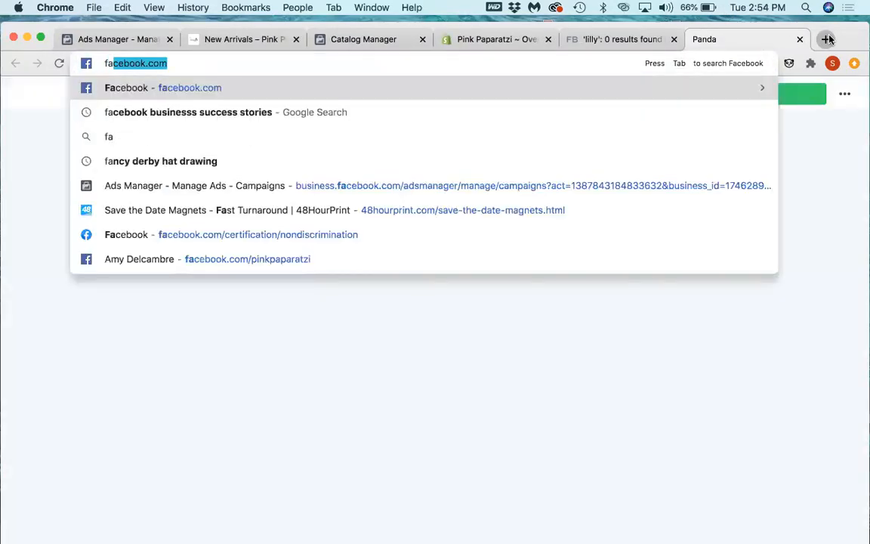
{"action": "type", "text": "cebook succ"}
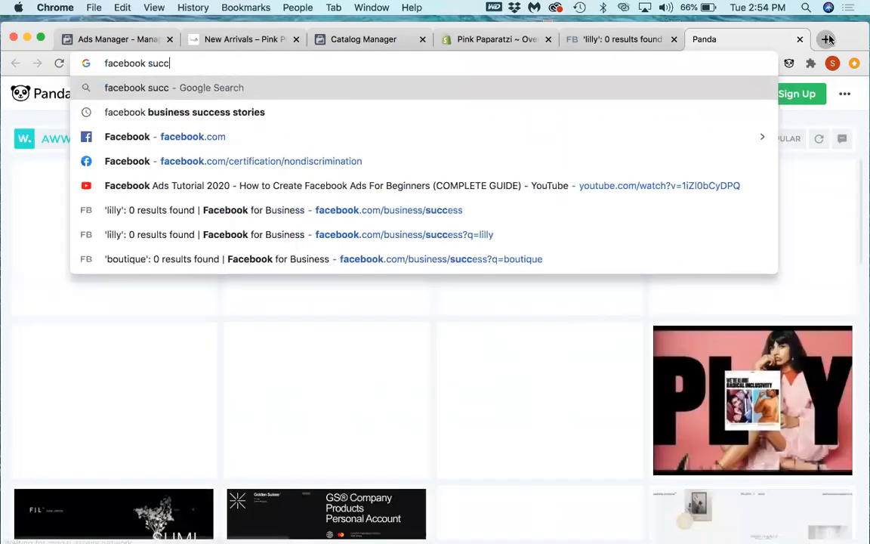
{"action": "type", "text": "ess styo"}
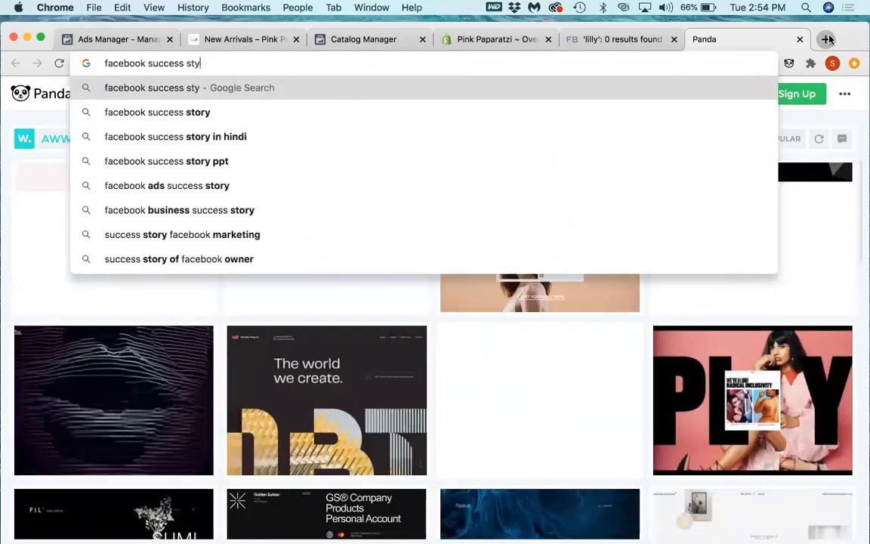
{"action": "key", "text": "BackSpace"}
{"action": "type", "text": "ories"}
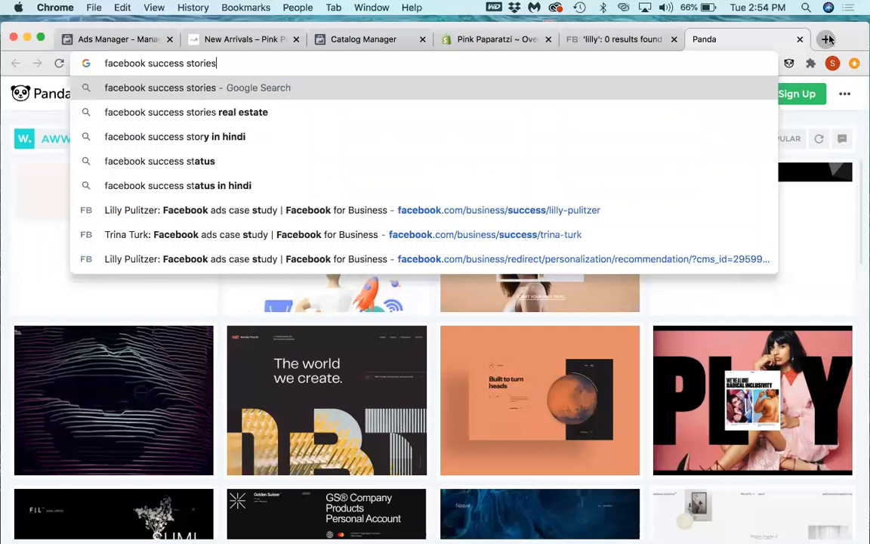
{"action": "type", "text": " boutique"}
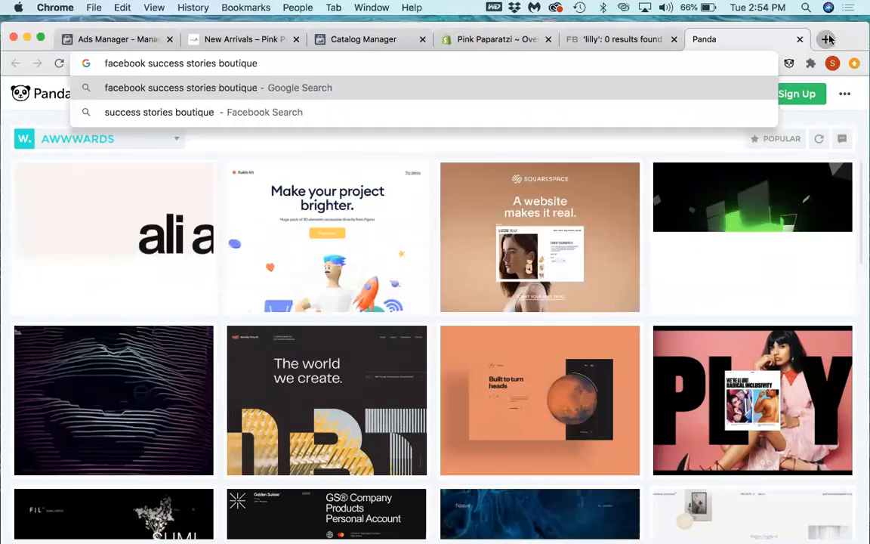
{"action": "key", "text": "Return"}
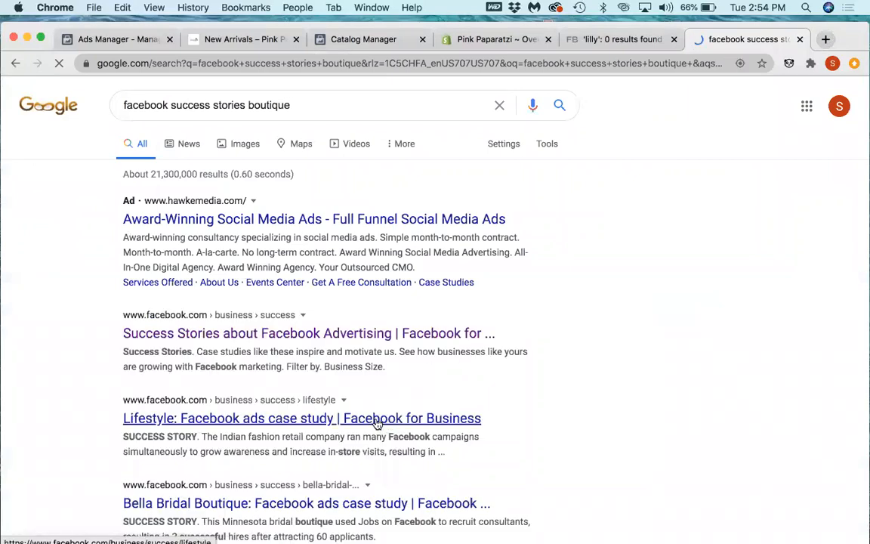
{"action": "scroll", "coordinate": [377, 423], "scroll_direction": "down", "scroll_amount": 3}
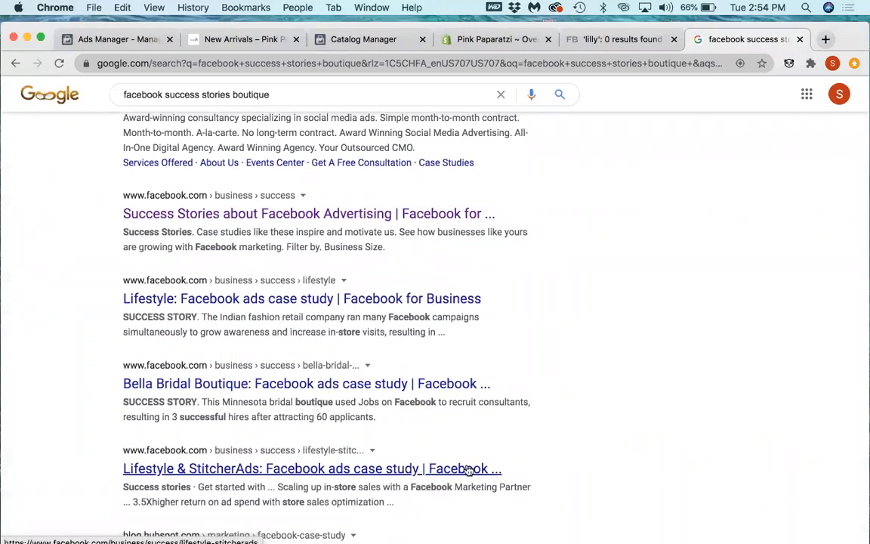
Step: Examine the remaining boutique case study results in the Google listing as far as the Mailchimp and Shopify Blog entries
{"action": "scroll", "coordinate": [467, 469], "scroll_direction": "down", "scroll_amount": 2}
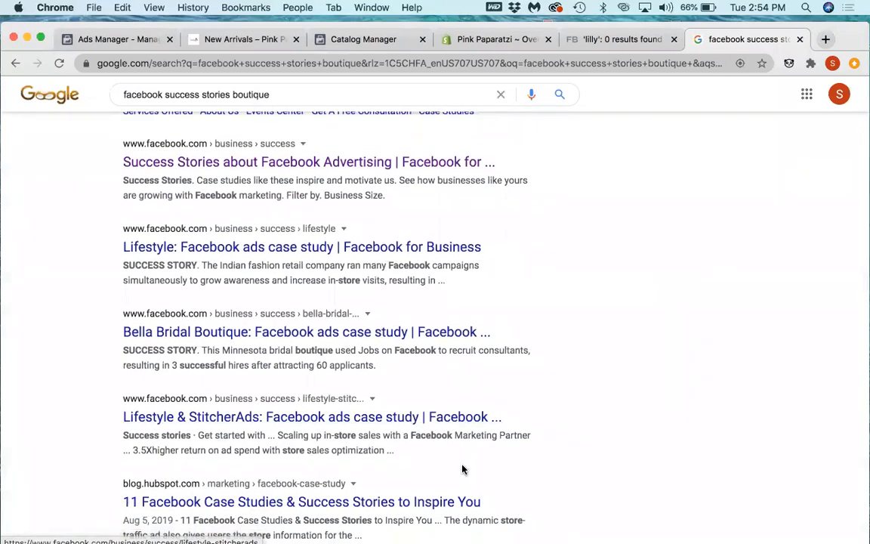
{"action": "scroll", "coordinate": [463, 470], "scroll_direction": "down", "scroll_amount": 2}
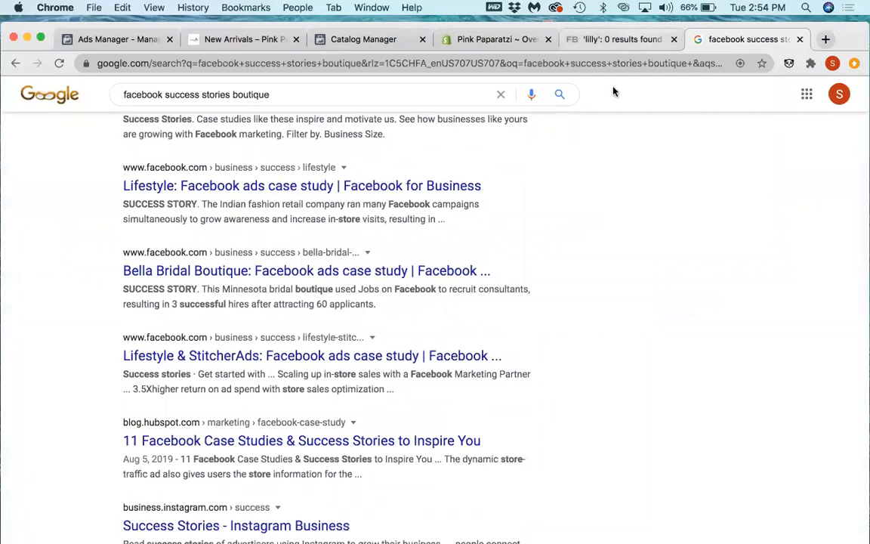
{"action": "scroll", "coordinate": [565, 317], "scroll_direction": "down", "scroll_amount": 4}
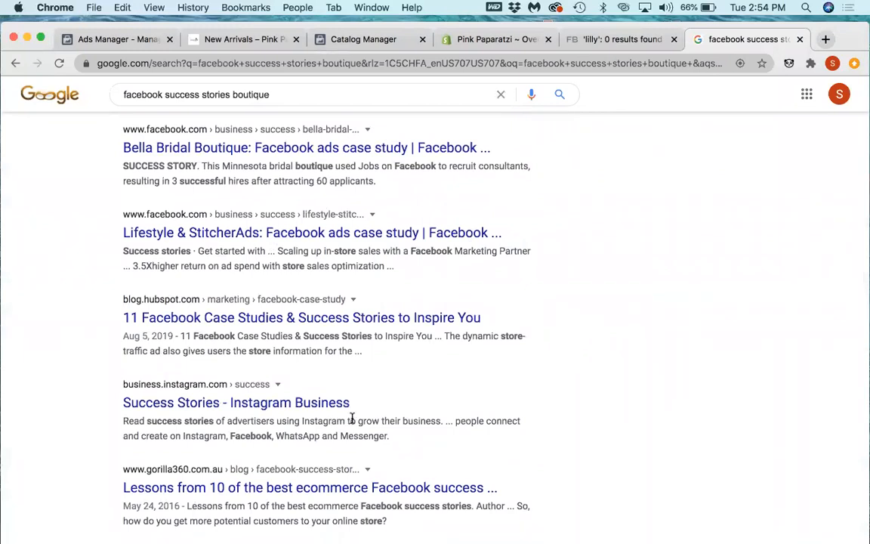
{"action": "scroll", "coordinate": [352, 417], "scroll_direction": "down", "scroll_amount": 7}
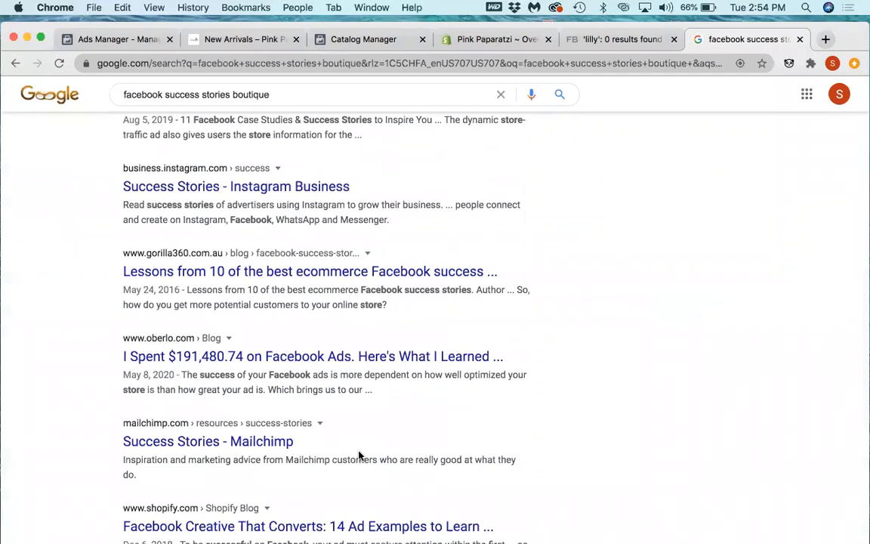
{"action": "scroll", "coordinate": [359, 455], "scroll_direction": "up", "scroll_amount": 4}
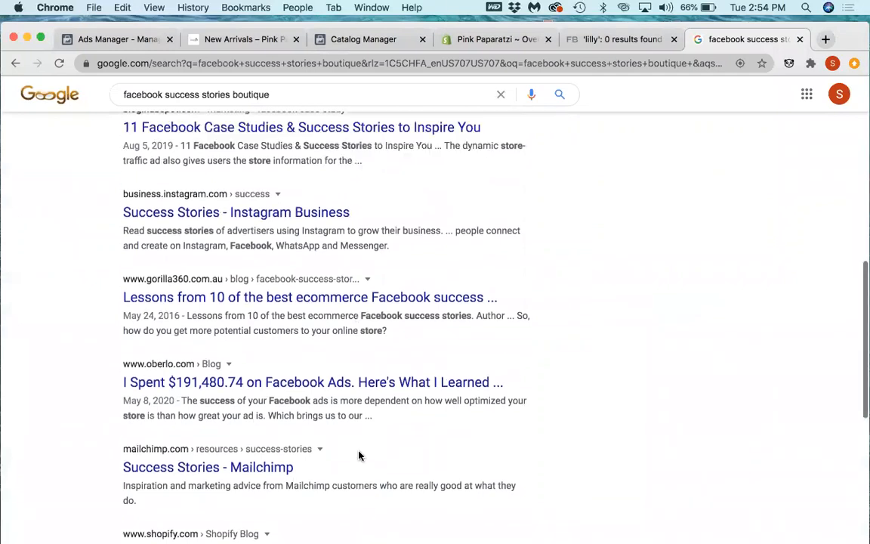
{"action": "scroll", "coordinate": [359, 455], "scroll_direction": "up", "scroll_amount": 3}
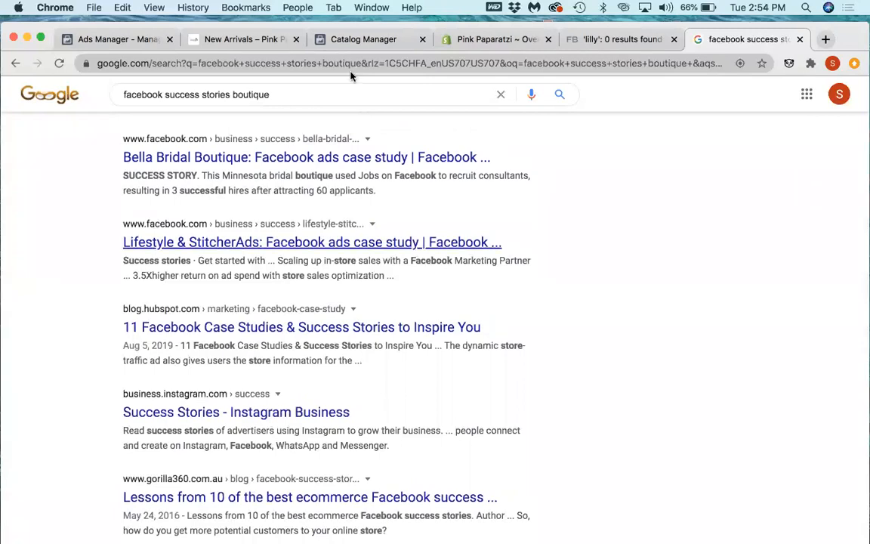
Step: Return to Ads Manager and duplicate the August 13th New Arrivals warm audience ad once into its original campaign
{"action": "left_click", "coordinate": [340, 40]}
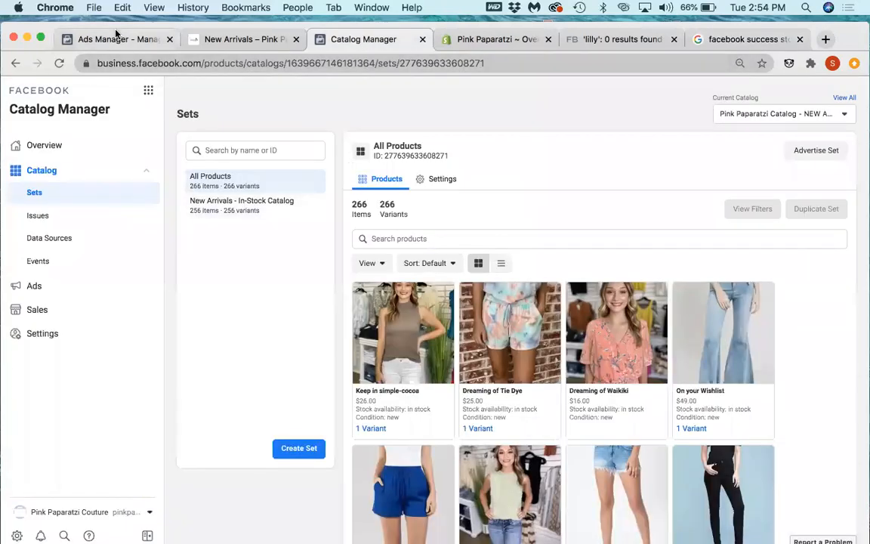
{"action": "left_click", "coordinate": [116, 38]}
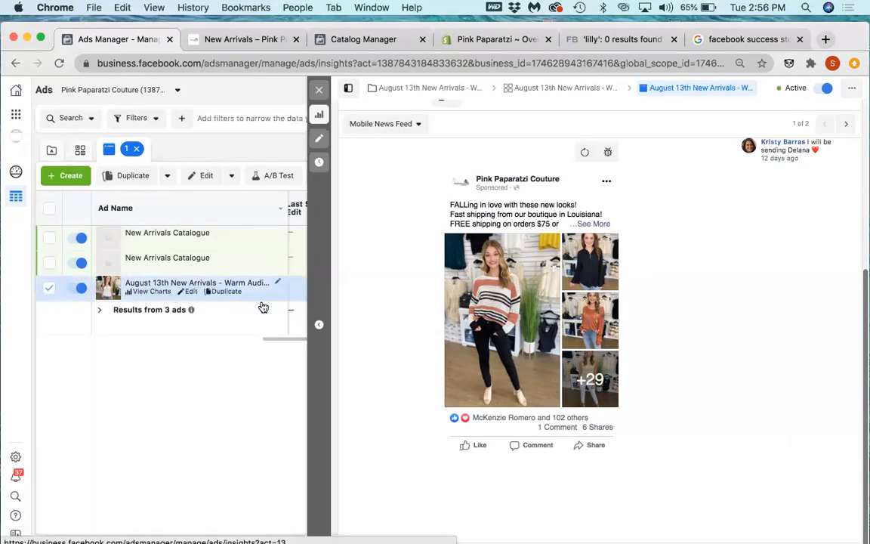
{"action": "left_click", "coordinate": [219, 292]}
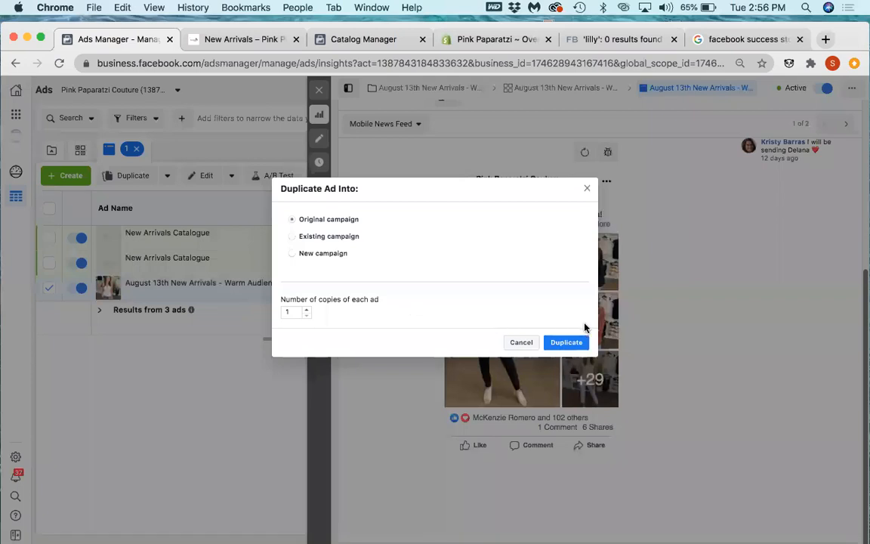
{"action": "left_click", "coordinate": [572, 343]}
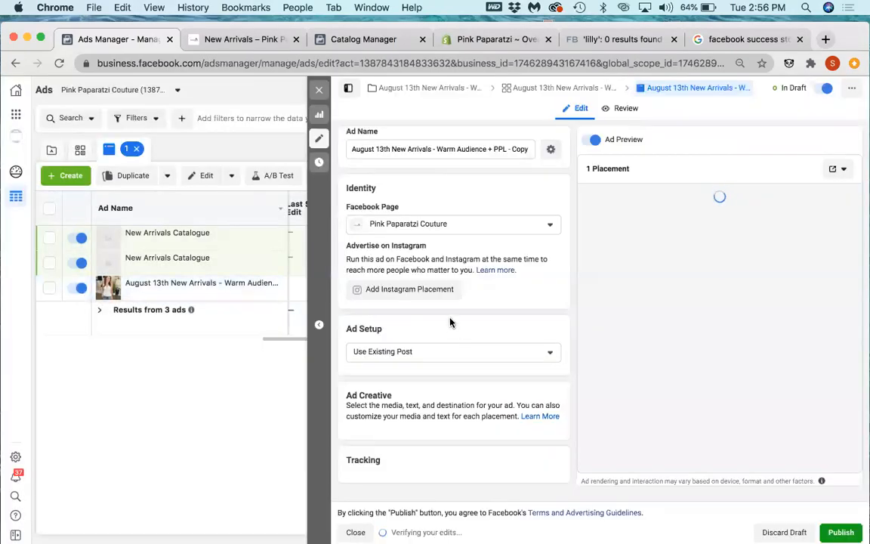
Step: Try the Create Ad setup with the Collection format on the duplicated ad, and discard the draft
{"action": "scroll", "coordinate": [448, 321], "scroll_direction": "down", "scroll_amount": 6}
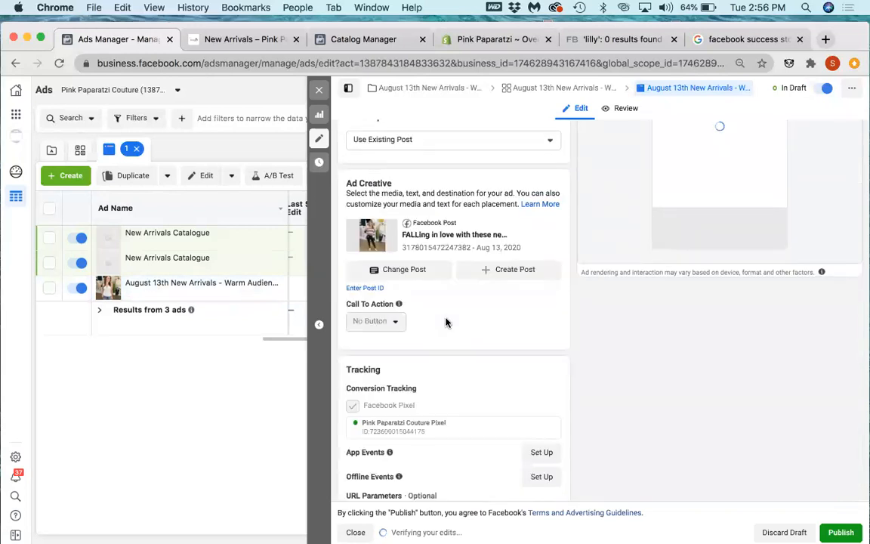
{"action": "left_click", "coordinate": [435, 145]}
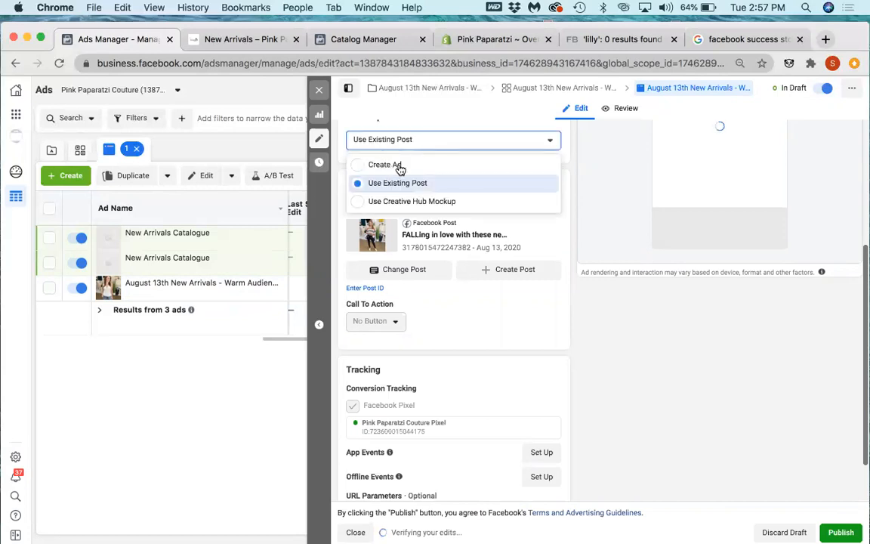
{"action": "left_click", "coordinate": [449, 166]}
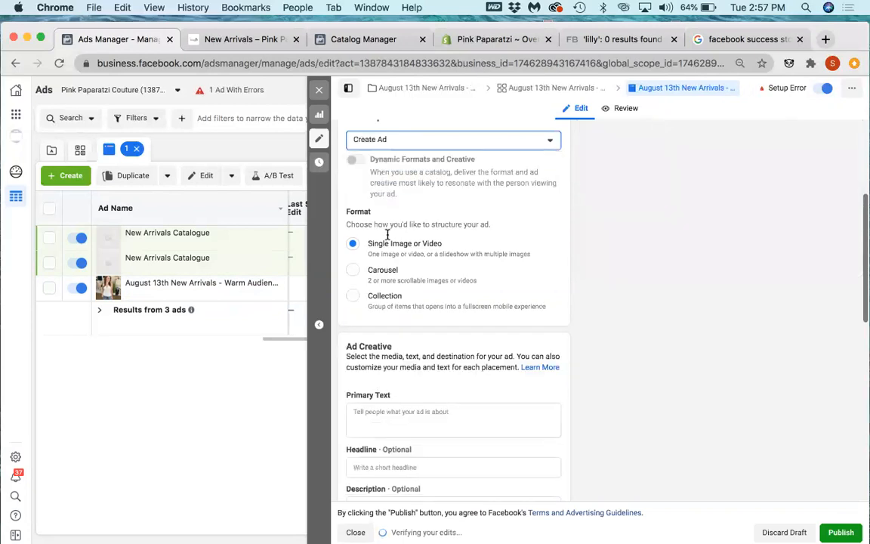
{"action": "left_click", "coordinate": [354, 303]}
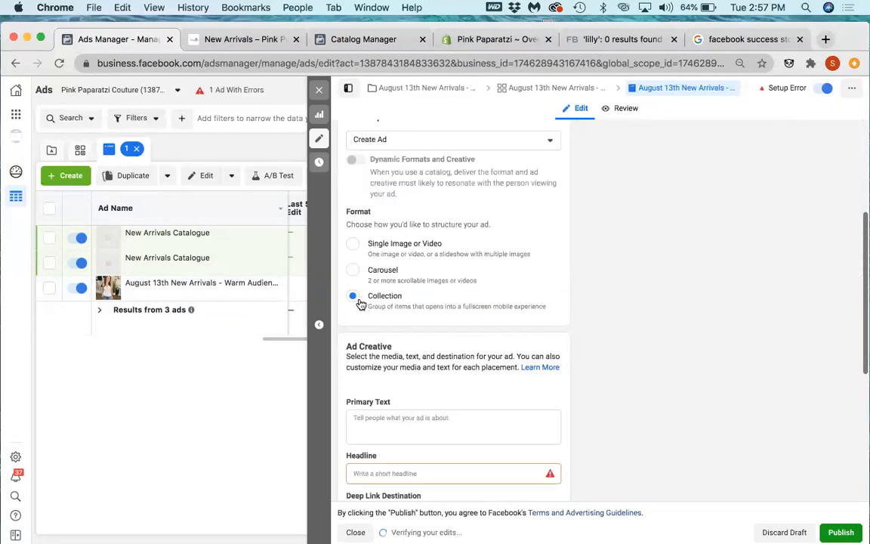
{"action": "scroll", "coordinate": [704, 254], "scroll_direction": "up", "scroll_amount": 3}
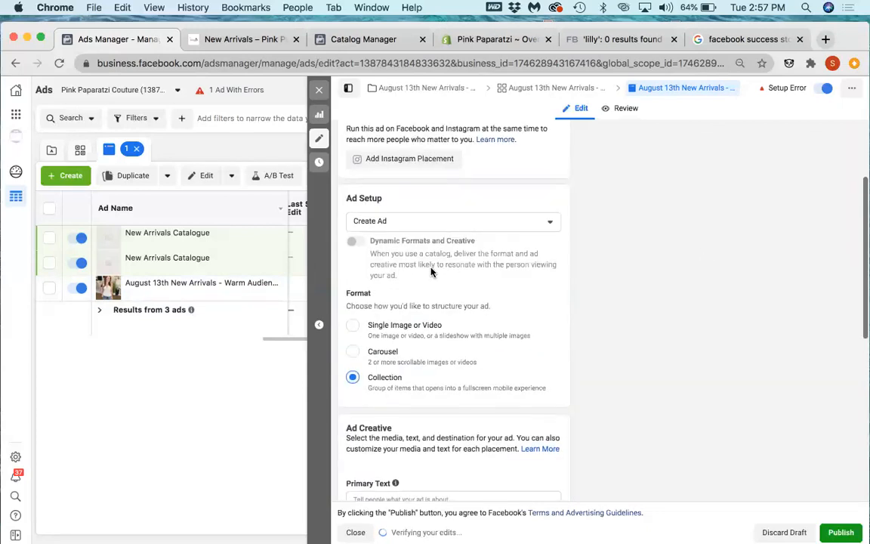
{"action": "scroll", "coordinate": [431, 272], "scroll_direction": "down", "scroll_amount": 5}
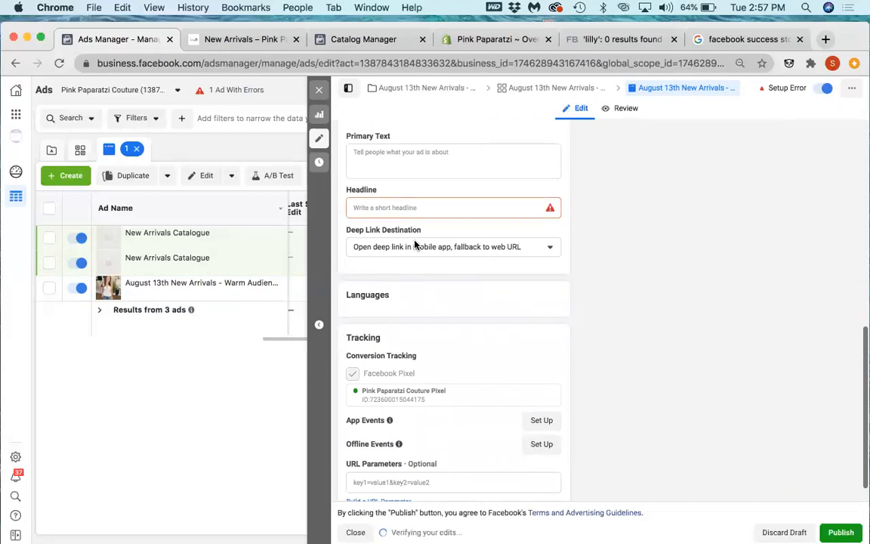
{"action": "scroll", "coordinate": [416, 245], "scroll_direction": "up", "scroll_amount": 3}
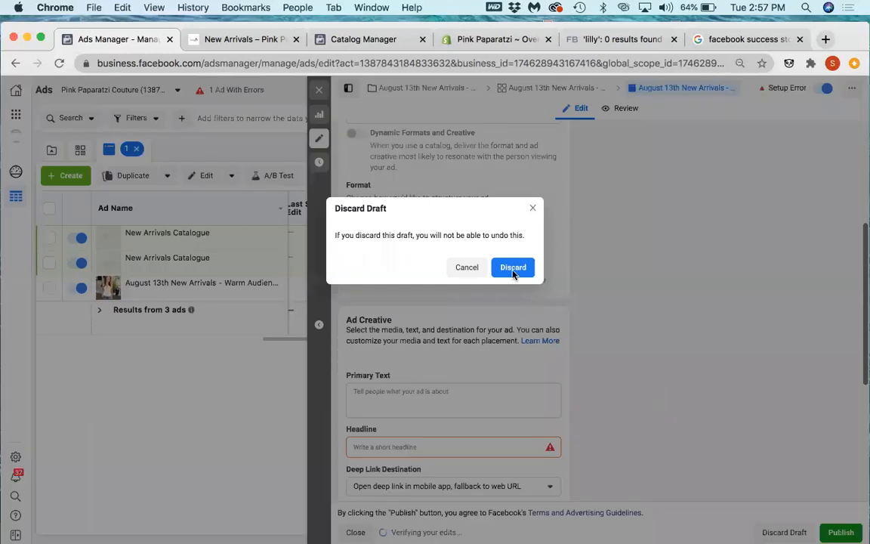
{"action": "left_click", "coordinate": [513, 267]}
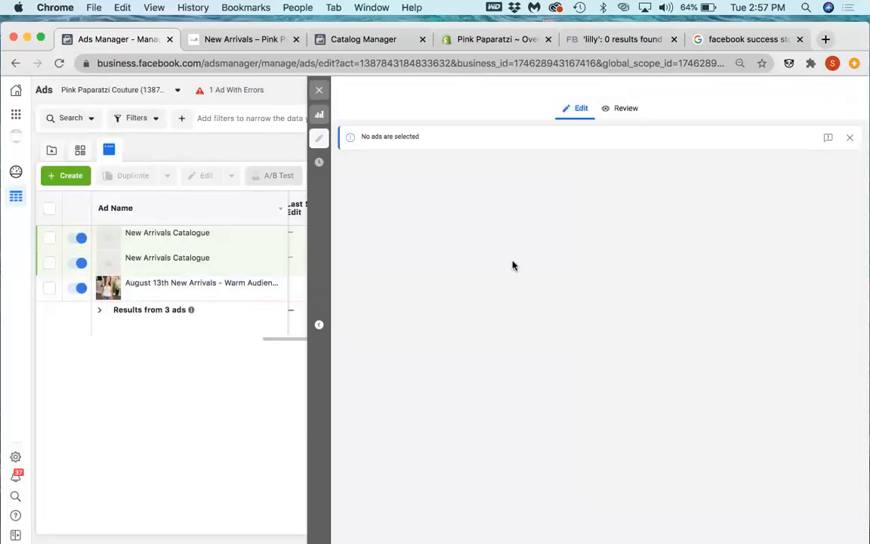
Step: Open chasechappell.com/resources in a new browser tab
{"action": "left_click", "coordinate": [825, 39]}
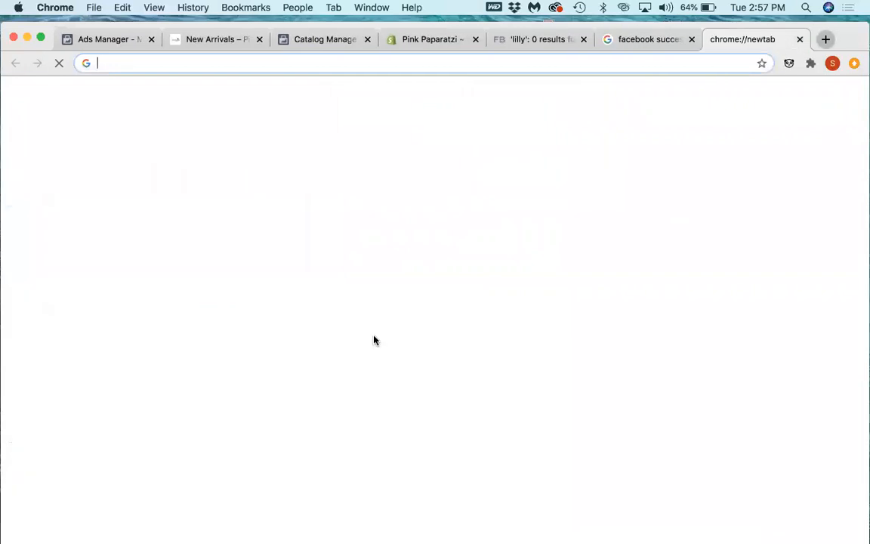
{"action": "type", "text": "ch"}
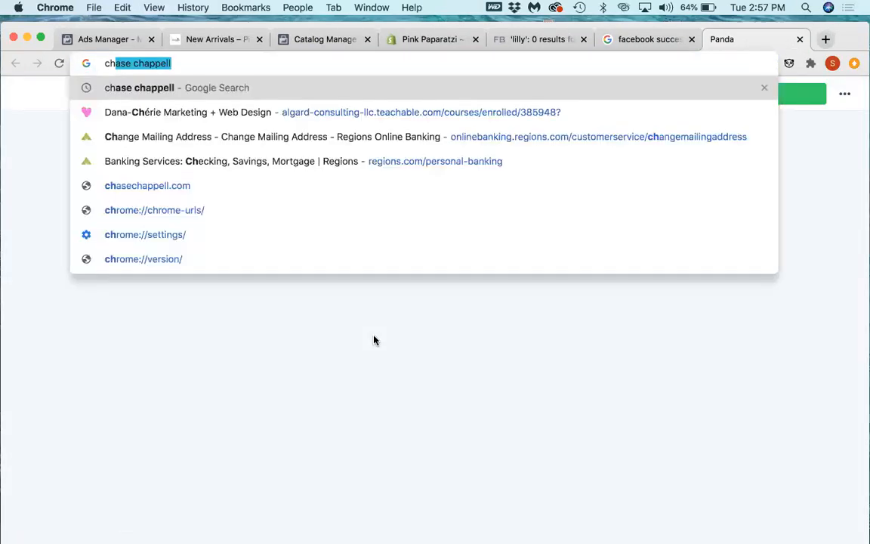
{"action": "type", "text": "ase"}
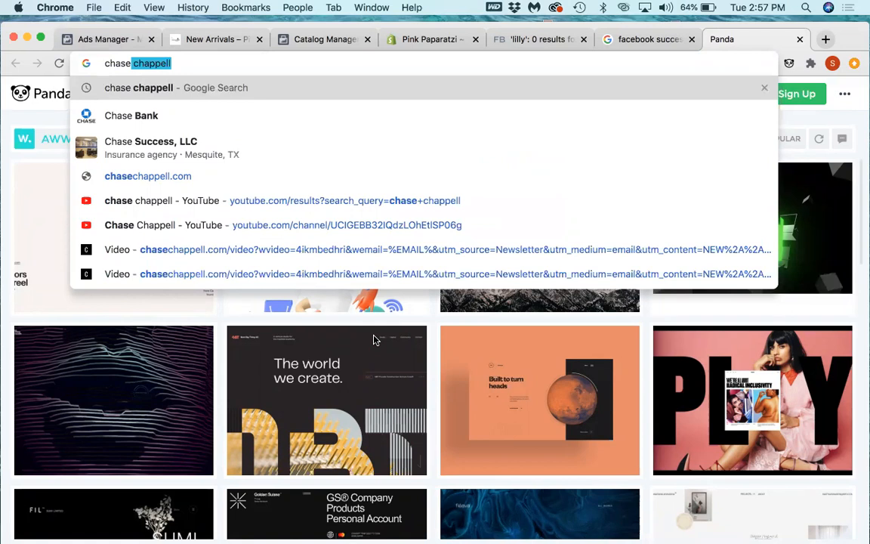
{"action": "type", "text": "chappe"}
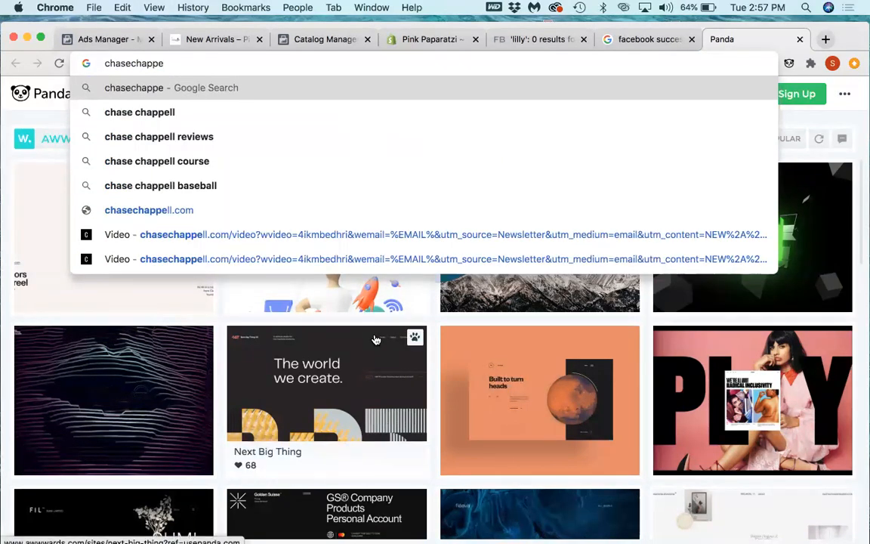
{"action": "type", "text": "ll"}
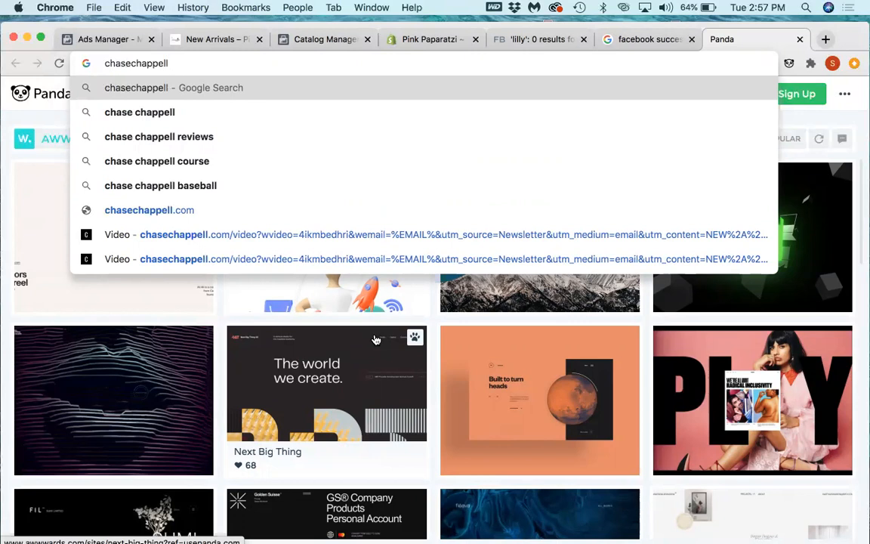
{"action": "type", "text": ".com/resources"}
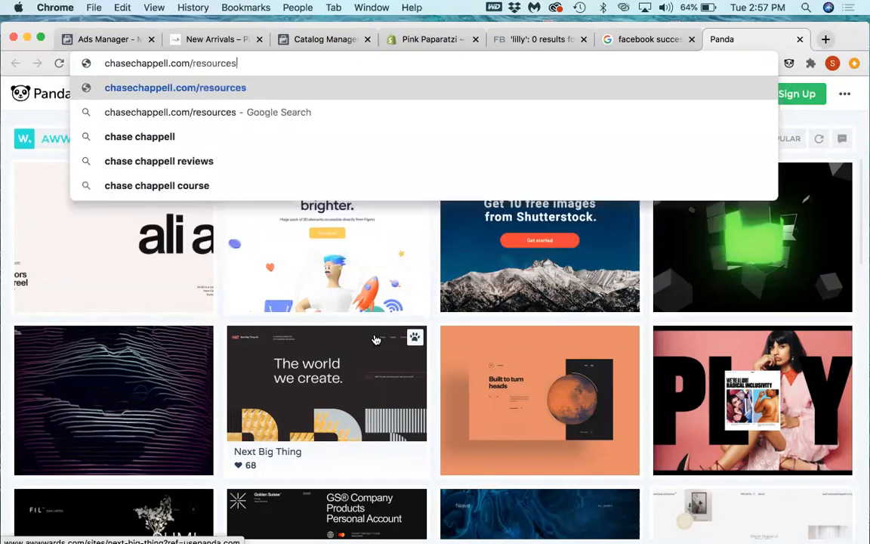
{"action": "key", "text": "Return"}
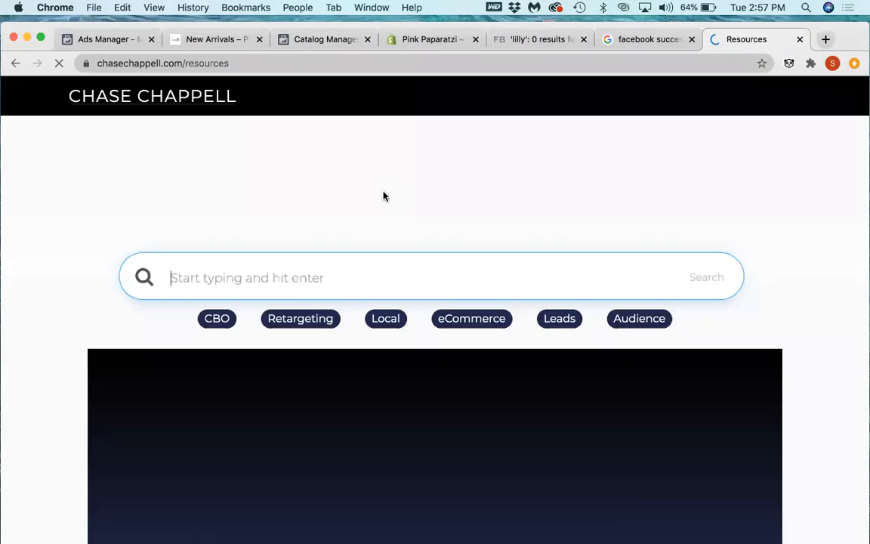
Step: Search the site's Facebook ad trainings for "boutique"
{"action": "type", "text": "boutiqy"}
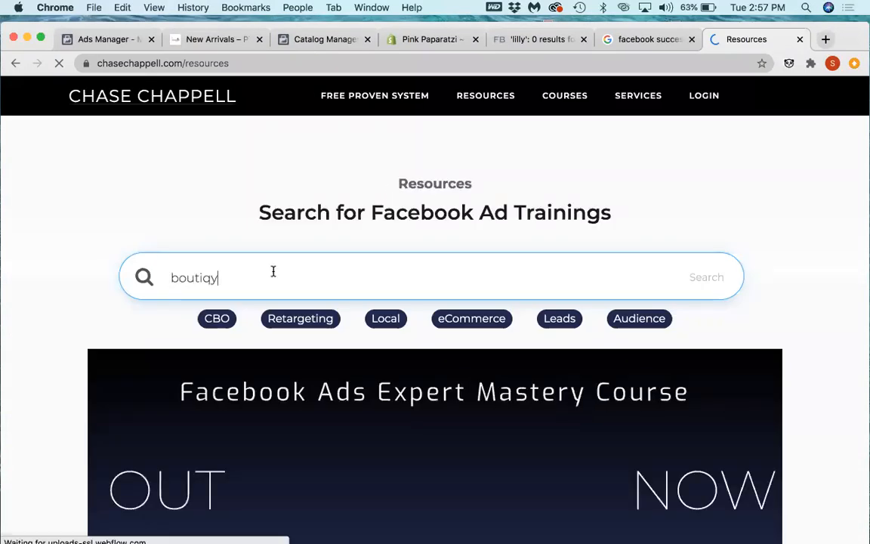
{"action": "key", "text": "BackSpace"}
{"action": "type", "text": "e"}
{"action": "key", "text": "BackSpace"}
{"action": "type", "text": "ue"}
{"action": "key", "text": "Return"}
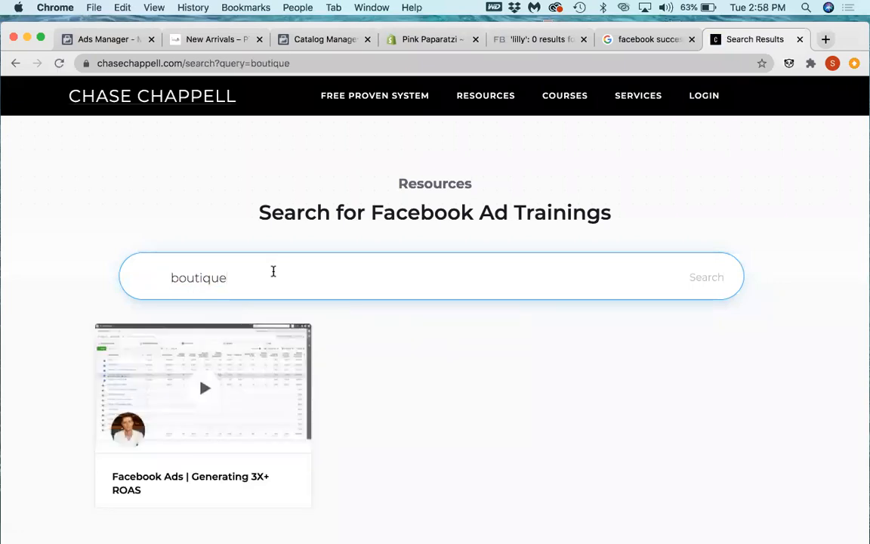
Step: Open the "Facebook Ads | Generating 3X+ ROAS" training, pause its video and dismiss the suggested videos
{"action": "left_click", "coordinate": [290, 463]}
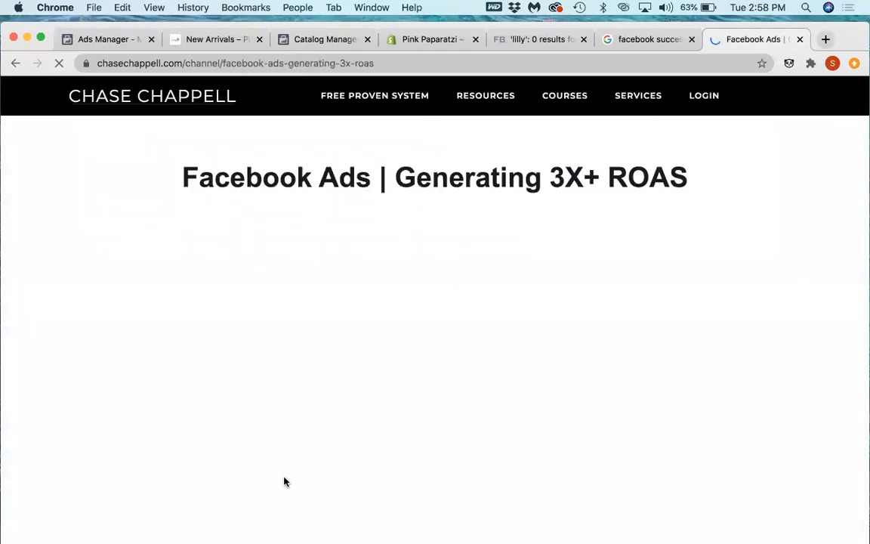
{"action": "scroll", "coordinate": [284, 482], "scroll_direction": "down", "scroll_amount": 2}
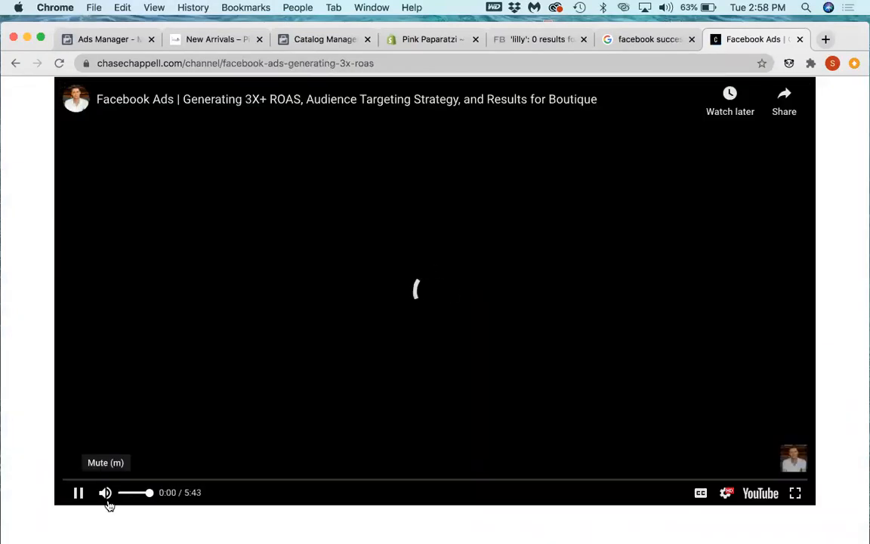
{"action": "left_click", "coordinate": [78, 492]}
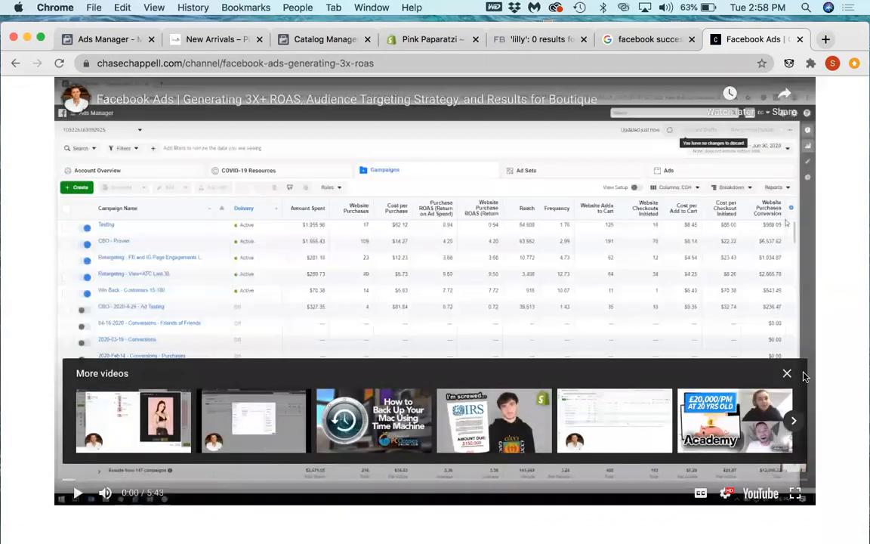
{"action": "left_click", "coordinate": [787, 373]}
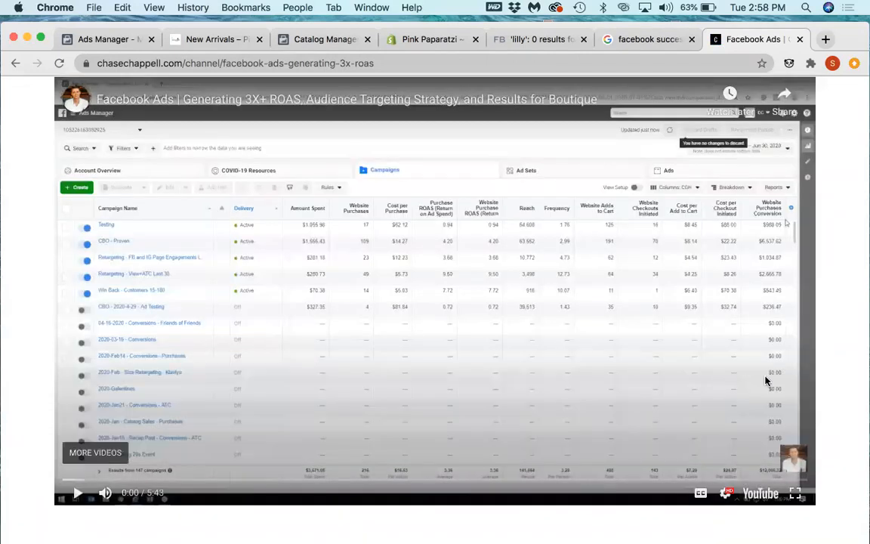
Step: Preview the boutique training video at 1:03 and 1:23, and look through the training description below it
{"action": "left_click", "coordinate": [199, 481]}
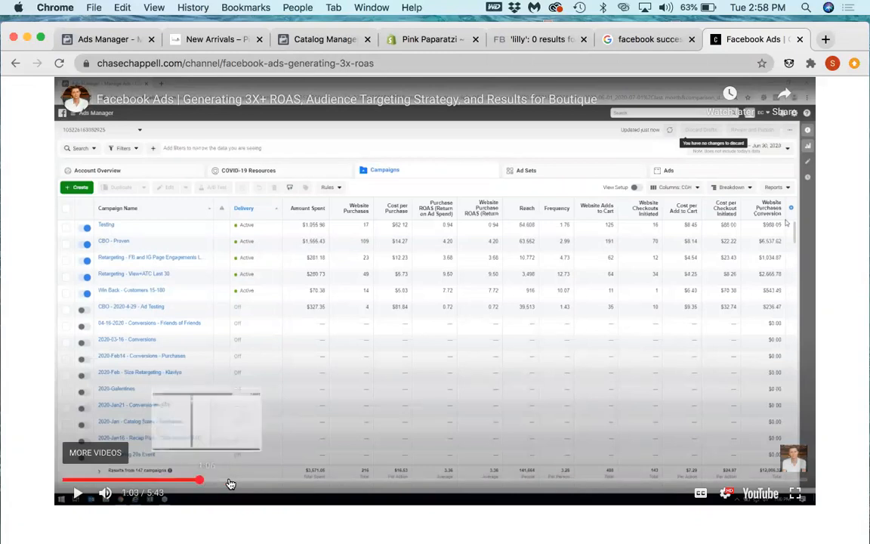
{"action": "left_click", "coordinate": [245, 482]}
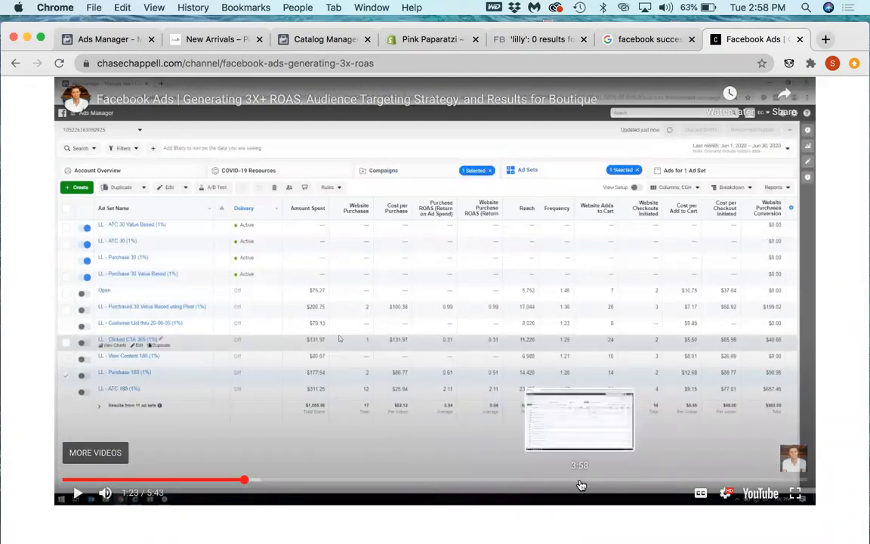
{"action": "scroll", "coordinate": [598, 463], "scroll_direction": "down", "scroll_amount": 5}
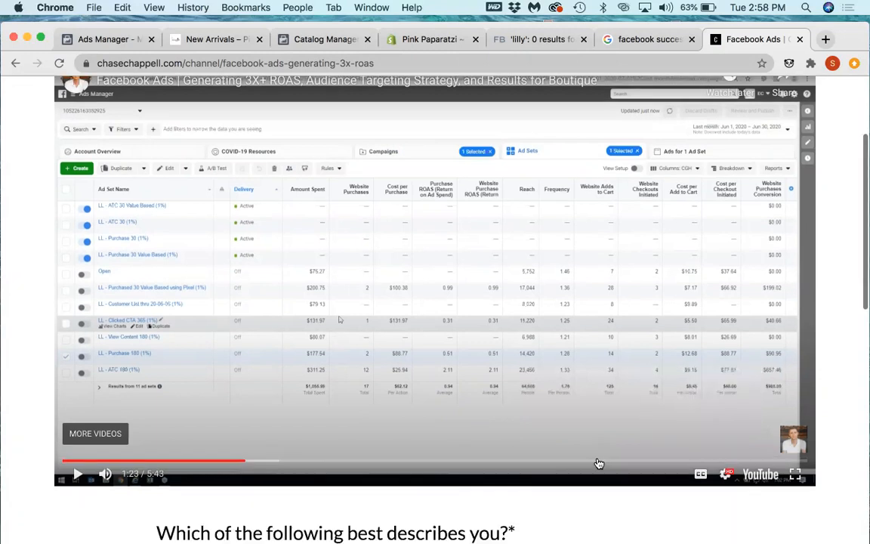
{"action": "scroll", "coordinate": [599, 464], "scroll_direction": "down", "scroll_amount": 7}
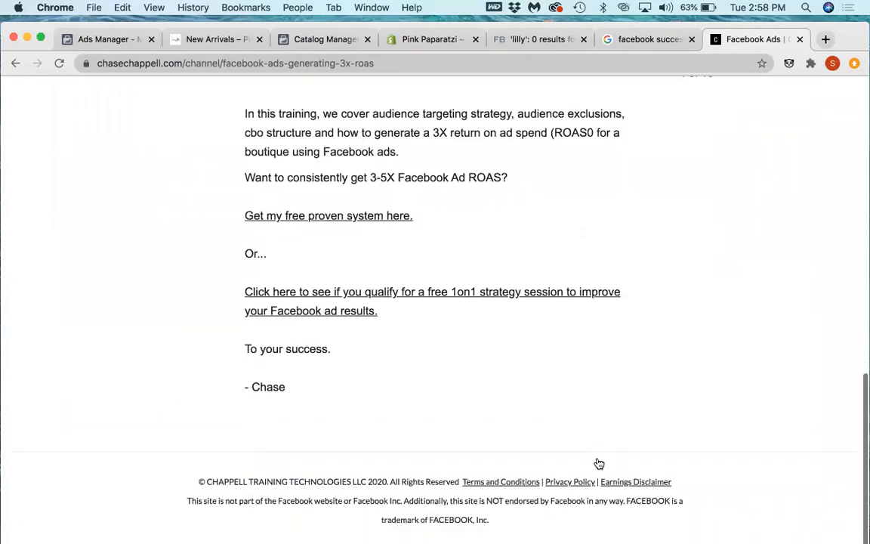
Step: Bookmark the "Facebook Ads | Generating 3X+ ROAS" training page in the Bookmarks Bar
{"action": "scroll", "coordinate": [598, 463], "scroll_direction": "up", "scroll_amount": 2}
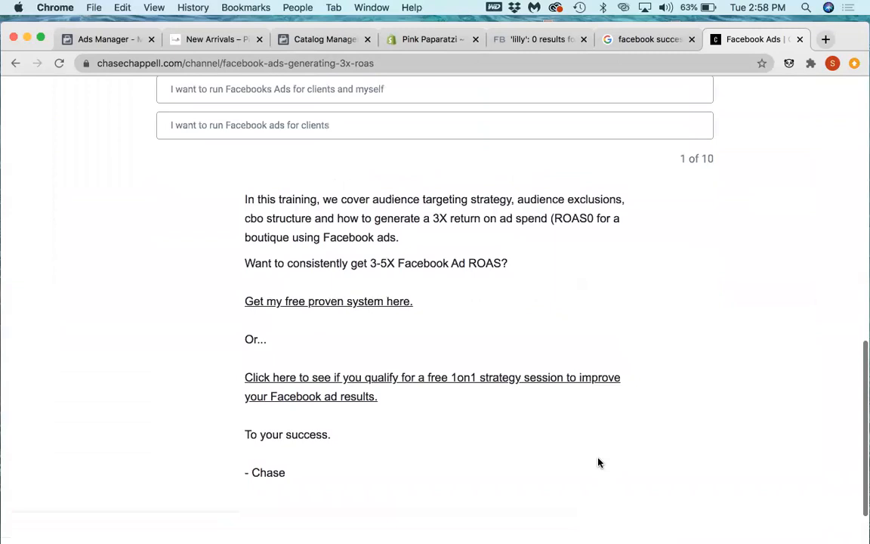
{"action": "scroll", "coordinate": [598, 463], "scroll_direction": "up", "scroll_amount": 4}
{"action": "scroll", "coordinate": [598, 463], "scroll_direction": "up", "scroll_amount": 10}
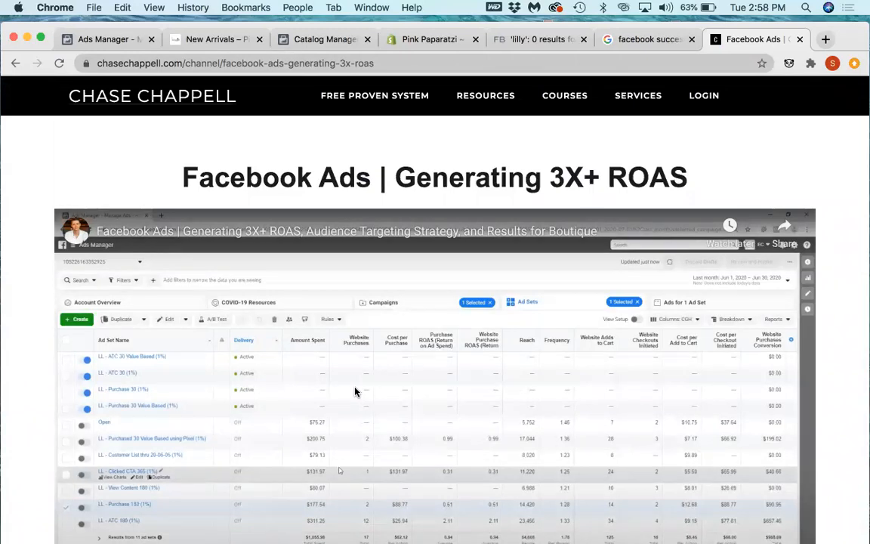
{"action": "scroll", "coordinate": [355, 391], "scroll_direction": "down", "scroll_amount": 2}
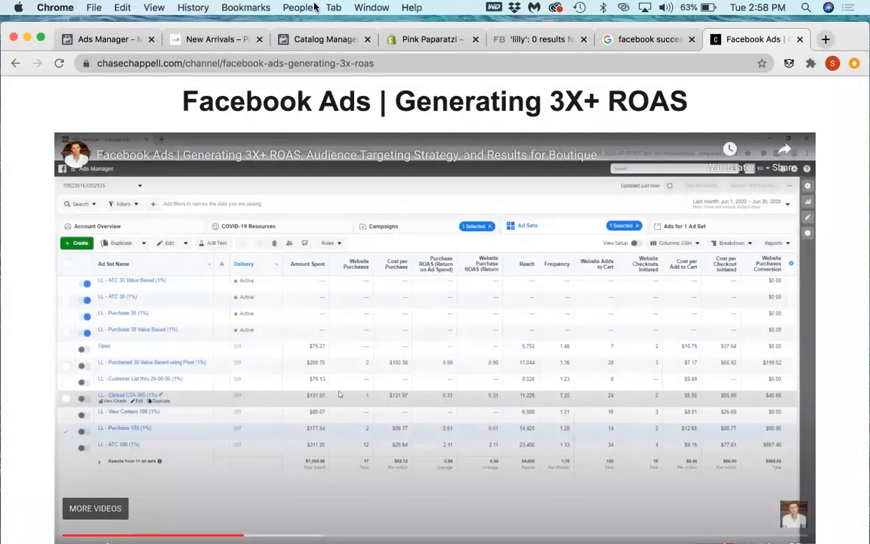
{"action": "left_click", "coordinate": [246, 8]}
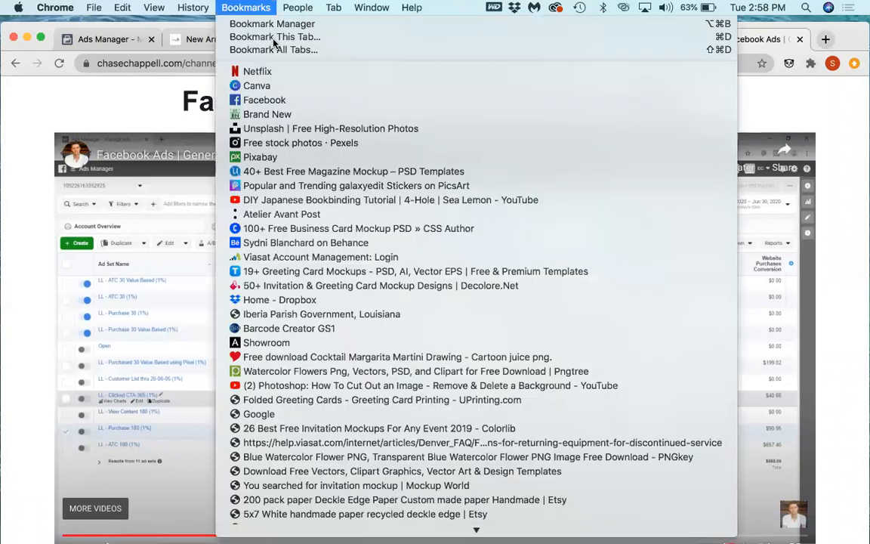
{"action": "left_click", "coordinate": [274, 43]}
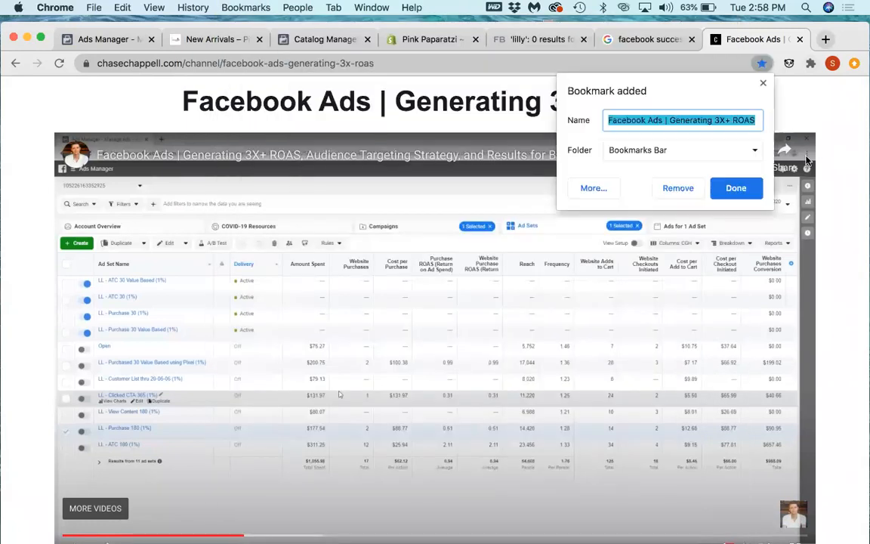
{"action": "left_click", "coordinate": [745, 185]}
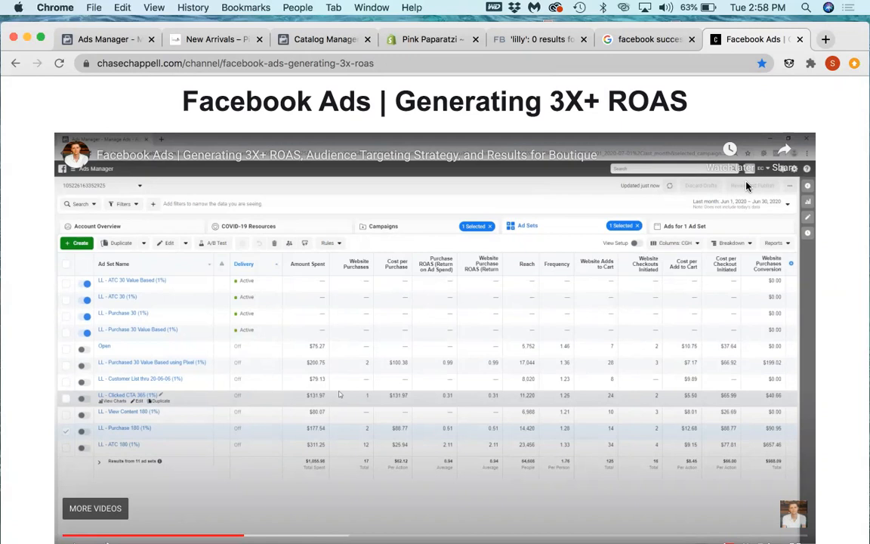
Step: Replace the Google results on Facebook success stories with the YouTube search results for "chase chappell"
{"action": "left_click", "coordinate": [636, 44]}
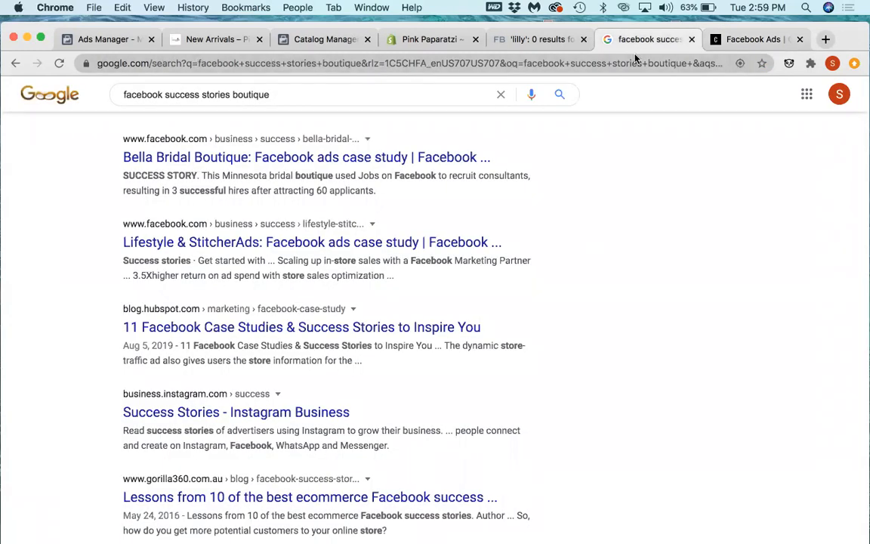
{"action": "left_click", "coordinate": [628, 66]}
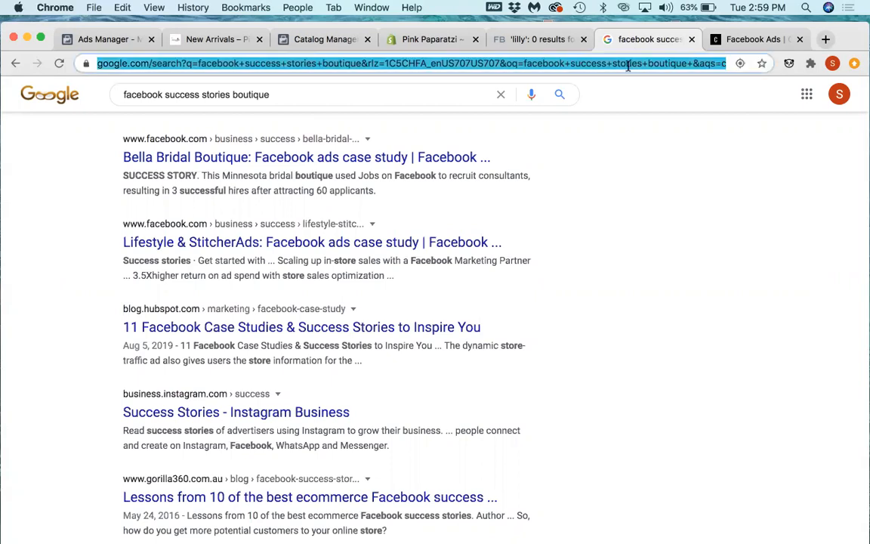
{"action": "left_click", "coordinate": [628, 68]}
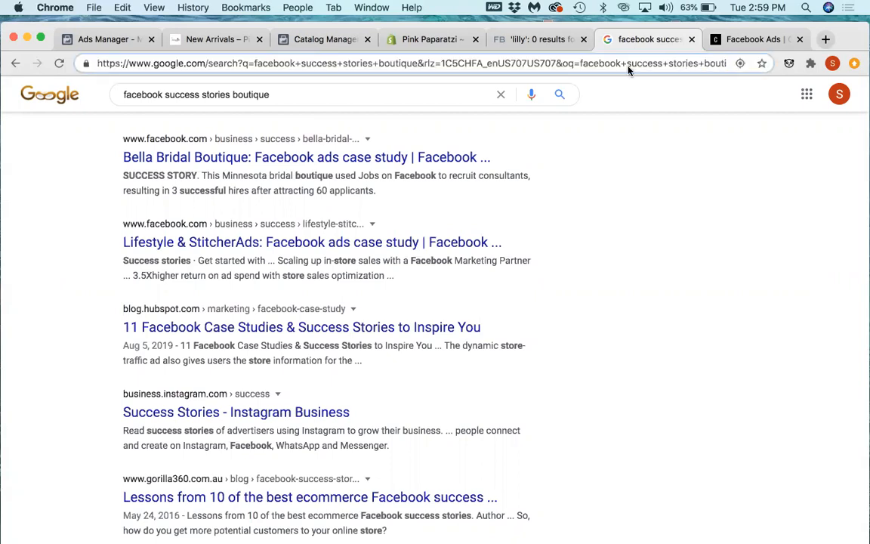
{"action": "left_click_drag", "start_coordinate": [628, 68], "coordinate": [774, 72]}
{"action": "key", "text": "BackSpace"}
{"action": "type", "text": "c"}
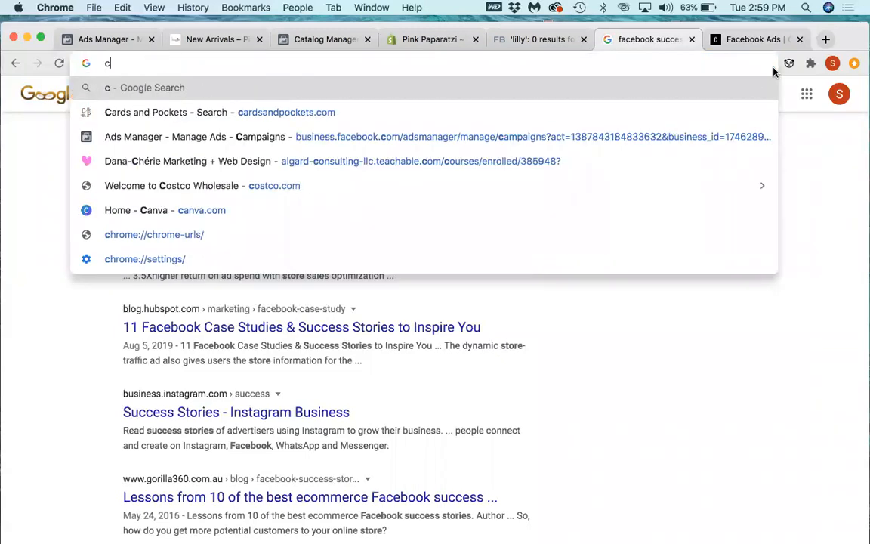
{"action": "type", "text": "ase"}
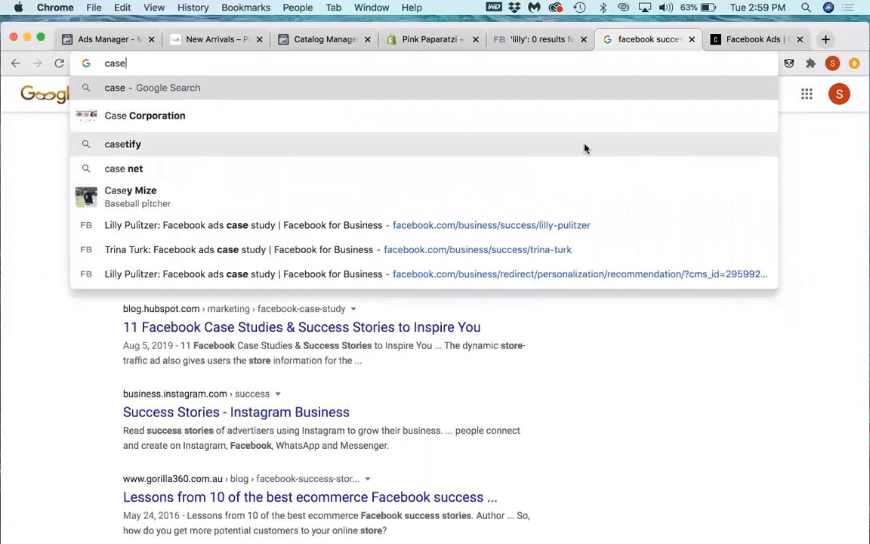
{"action": "key", "text": "BackSpace"}
{"action": "key", "text": "BackSpace"}
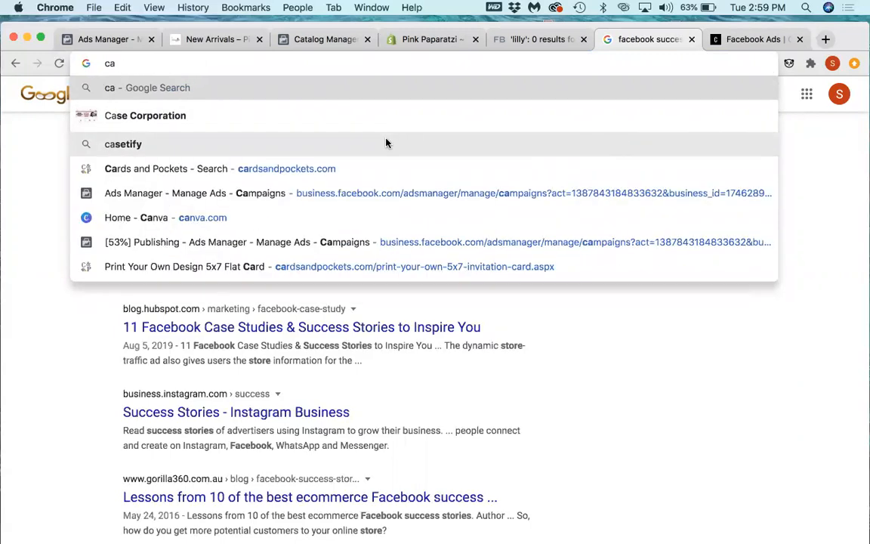
{"action": "key", "text": "BackSpace"}
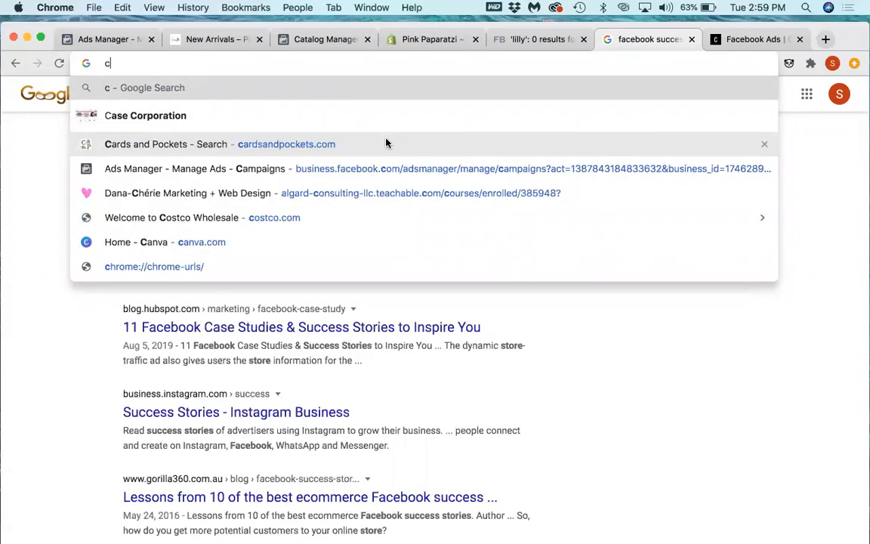
{"action": "type", "text": "hase"}
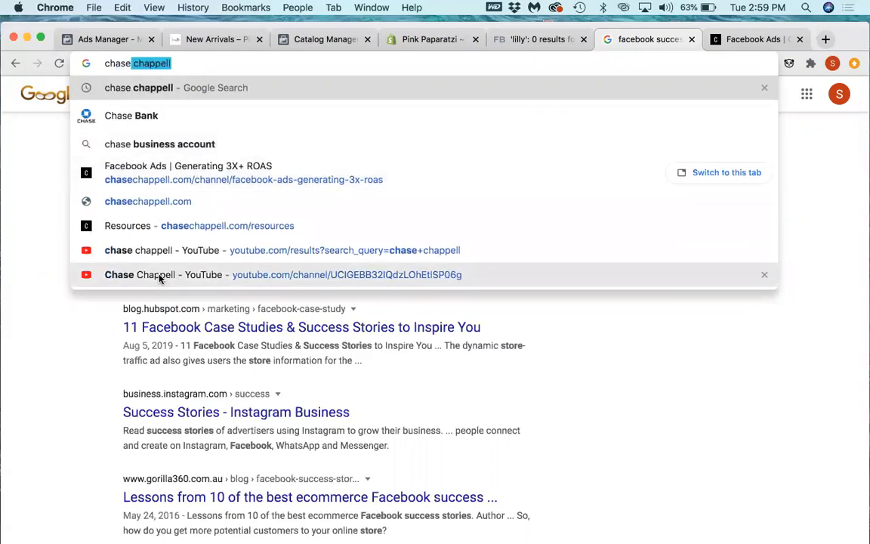
{"action": "left_click", "coordinate": [160, 256]}
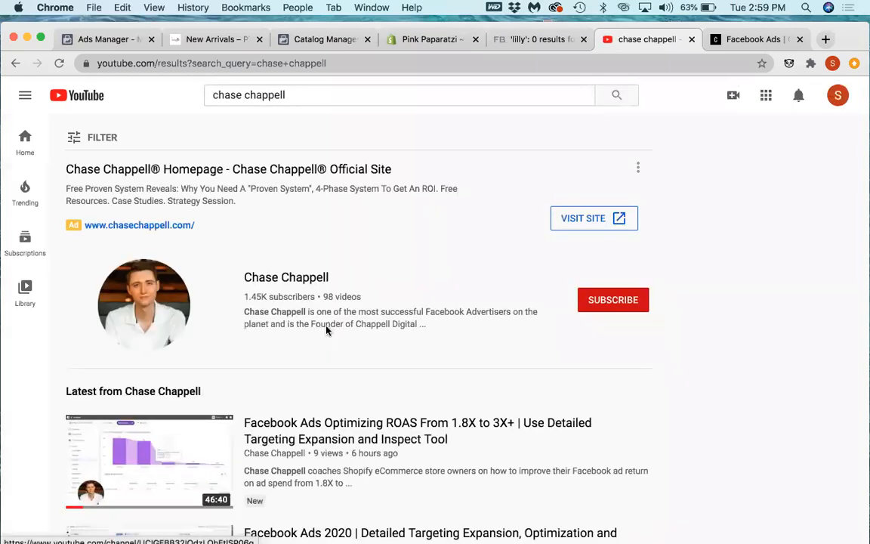
Step: Open the Chase Chappell channel's uploaded videos and look through the Facebook ad trainings for a relevant one
{"action": "left_click", "coordinate": [326, 330]}
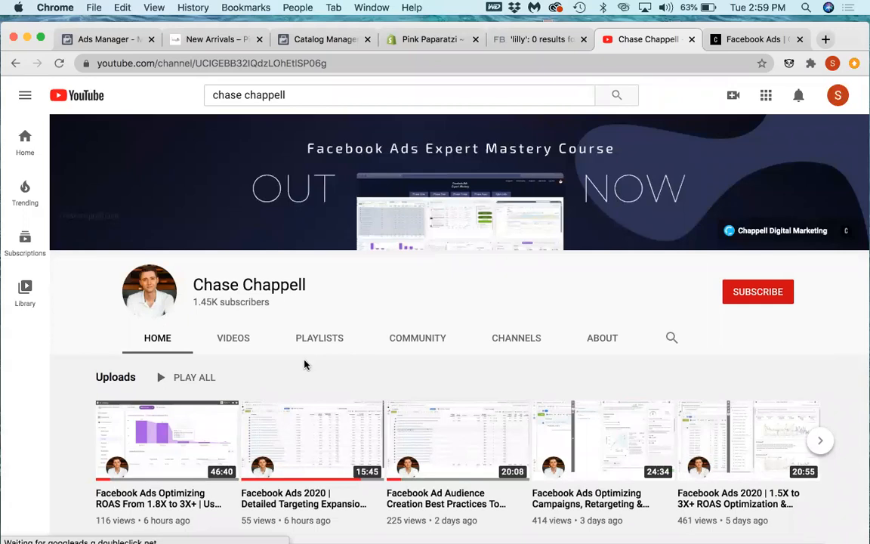
{"action": "left_click", "coordinate": [237, 346]}
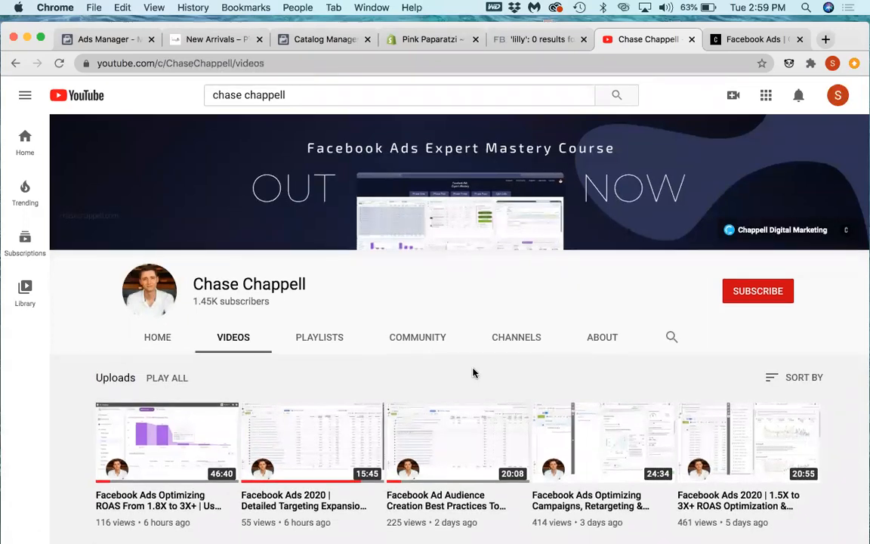
{"action": "scroll", "coordinate": [473, 371], "scroll_direction": "down", "scroll_amount": 3}
{"action": "scroll", "coordinate": [473, 373], "scroll_direction": "down", "scroll_amount": 3}
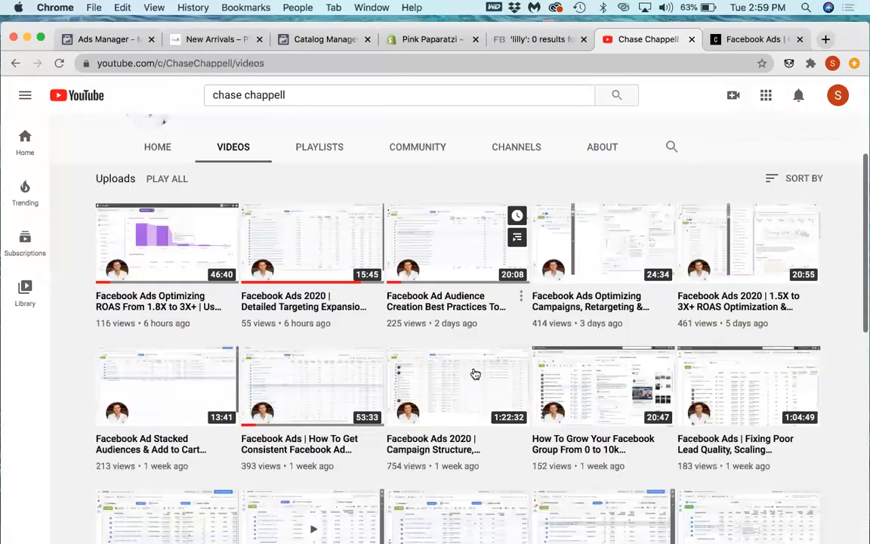
{"action": "scroll", "coordinate": [472, 373], "scroll_direction": "down", "scroll_amount": 5}
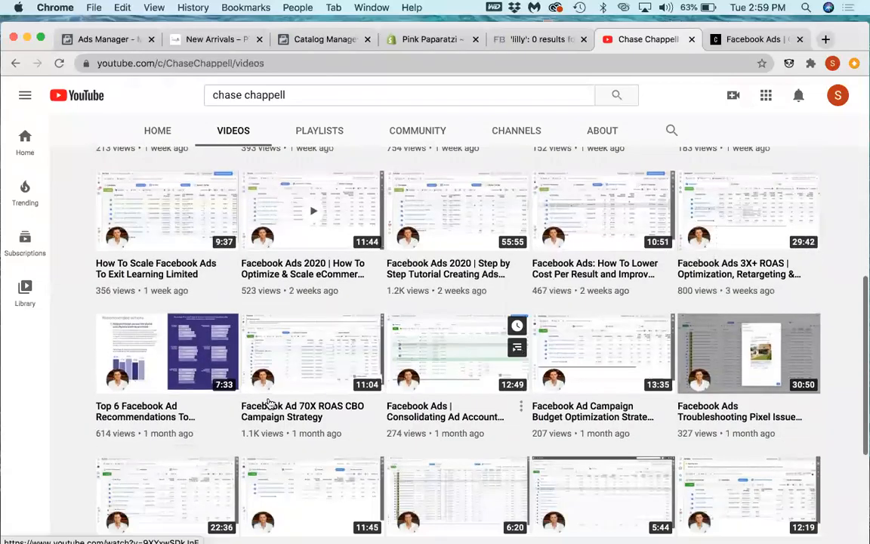
{"action": "scroll", "coordinate": [270, 403], "scroll_direction": "down", "scroll_amount": 7}
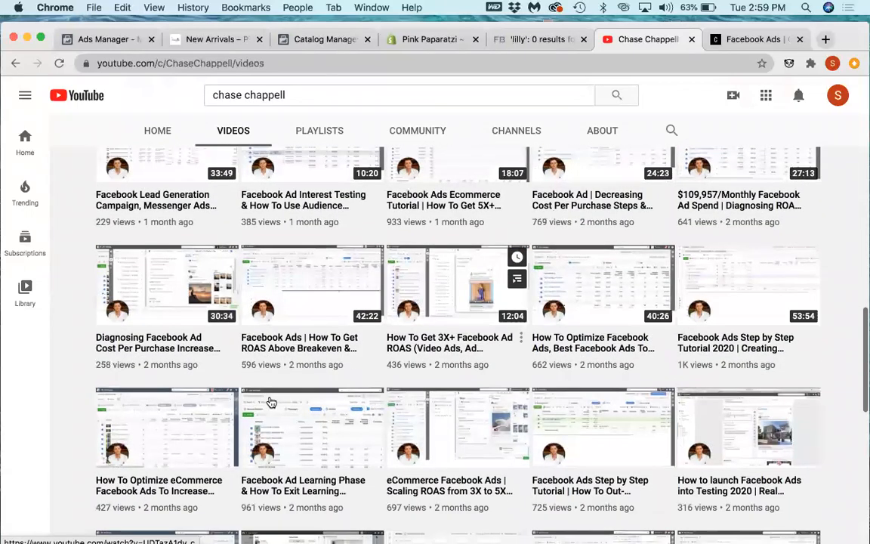
{"action": "scroll", "coordinate": [272, 403], "scroll_direction": "down", "scroll_amount": 2}
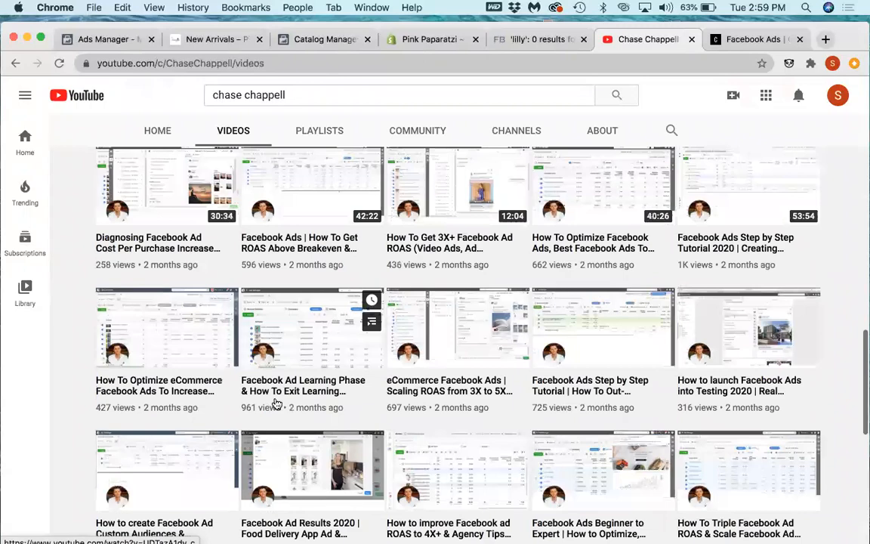
{"action": "scroll", "coordinate": [276, 404], "scroll_direction": "down", "scroll_amount": 7}
{"action": "scroll", "coordinate": [407, 343], "scroll_direction": "down", "scroll_amount": 3}
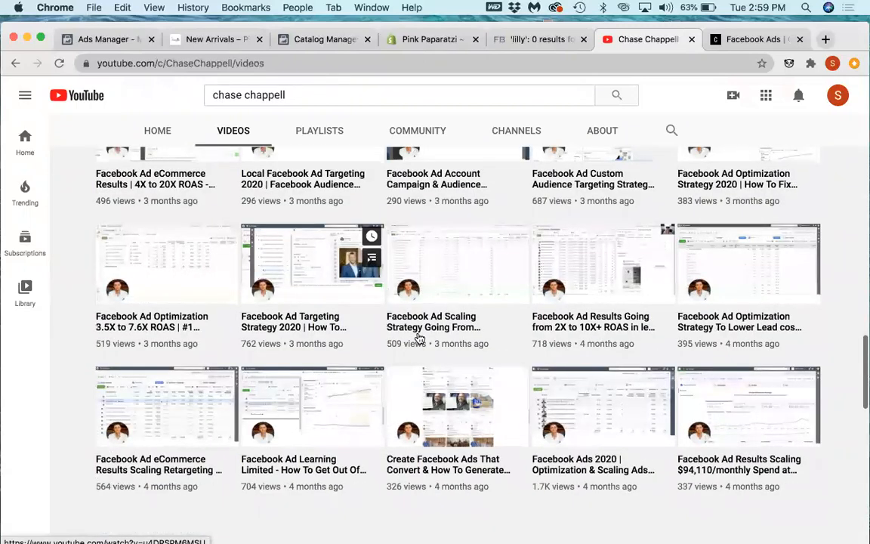
{"action": "scroll", "coordinate": [419, 338], "scroll_direction": "up", "scroll_amount": 3}
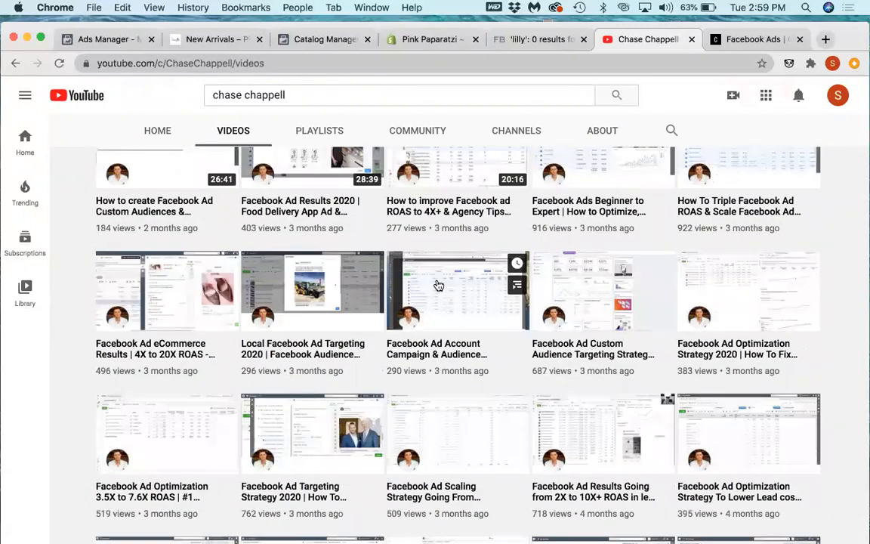
{"action": "scroll", "coordinate": [438, 285], "scroll_direction": "up", "scroll_amount": 3}
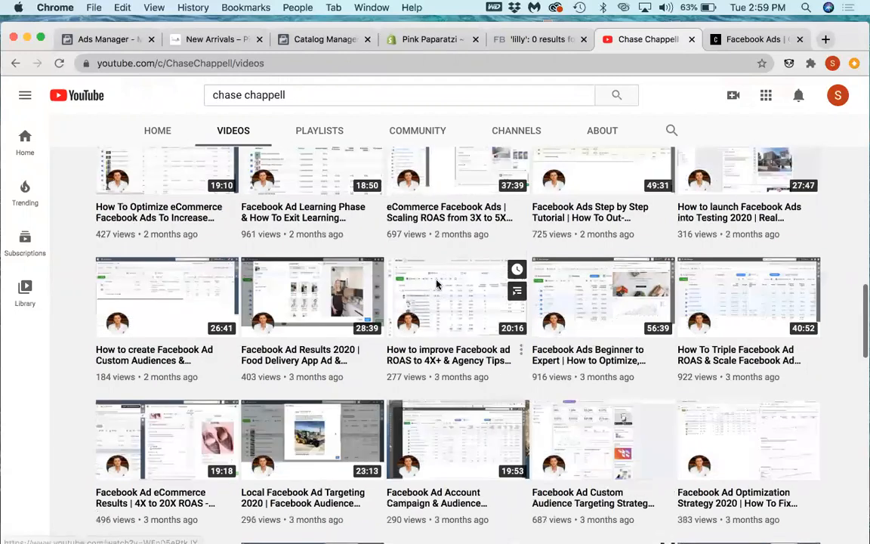
{"action": "scroll", "coordinate": [438, 284], "scroll_direction": "up", "scroll_amount": 1}
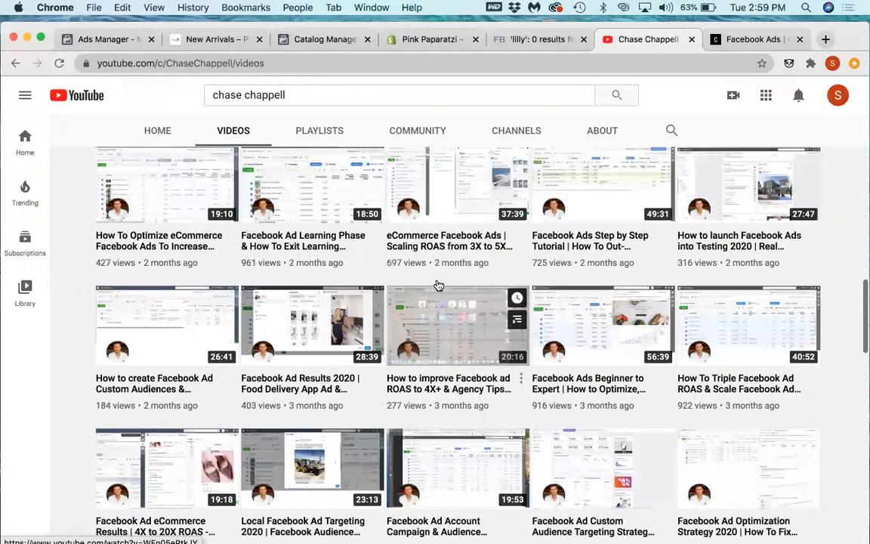
{"action": "scroll", "coordinate": [753, 290], "scroll_direction": "up", "scroll_amount": 5}
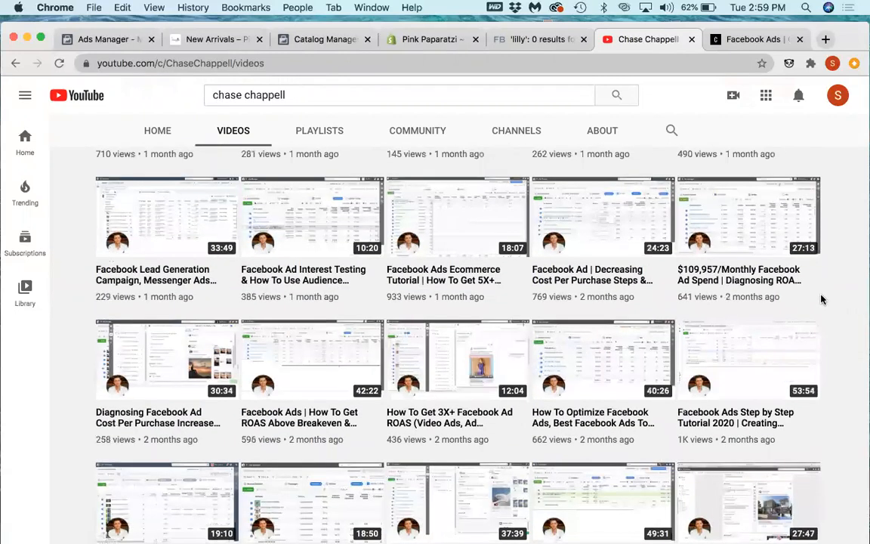
{"action": "scroll", "coordinate": [814, 296], "scroll_direction": "up", "scroll_amount": 2}
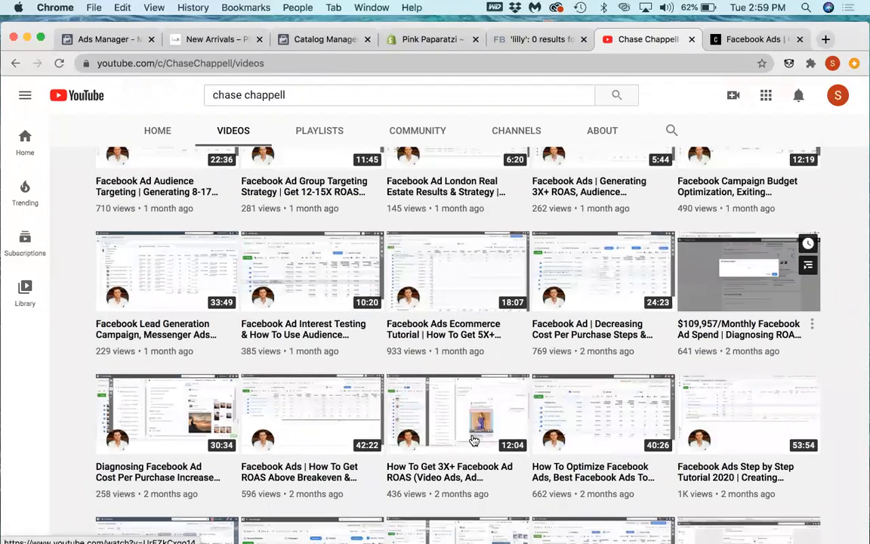
{"action": "scroll", "coordinate": [526, 466], "scroll_direction": "down", "scroll_amount": 1}
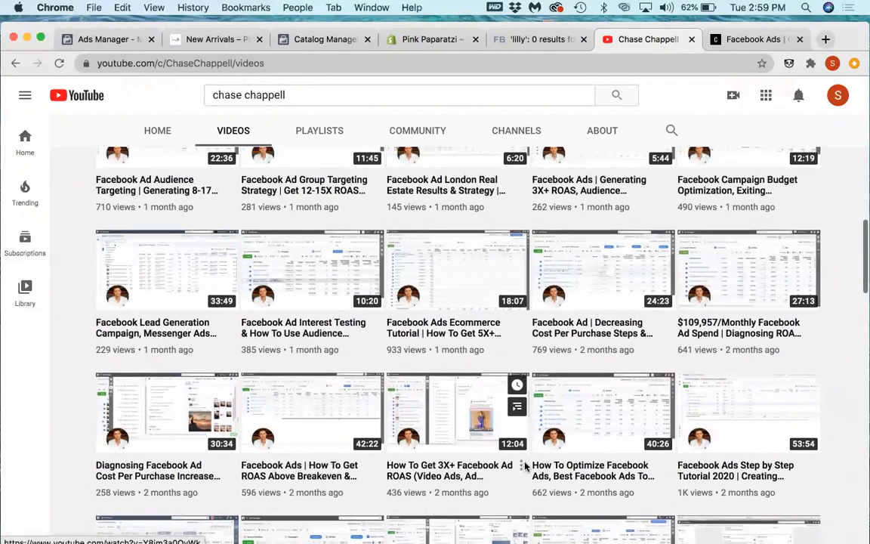
Step: Open the "How To Get 3X+ Facebook Ad ROAS" video, pause it and look over its description
{"action": "left_click", "coordinate": [524, 465]}
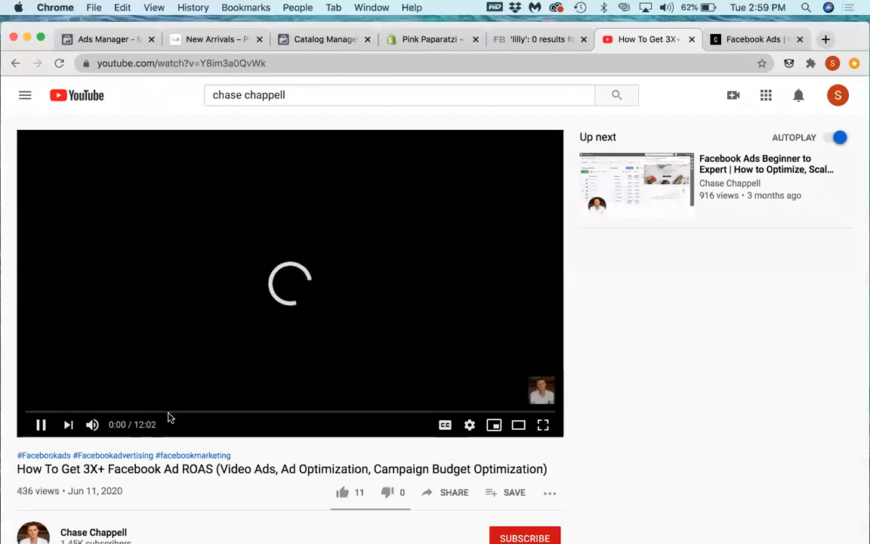
{"action": "left_click", "coordinate": [41, 425]}
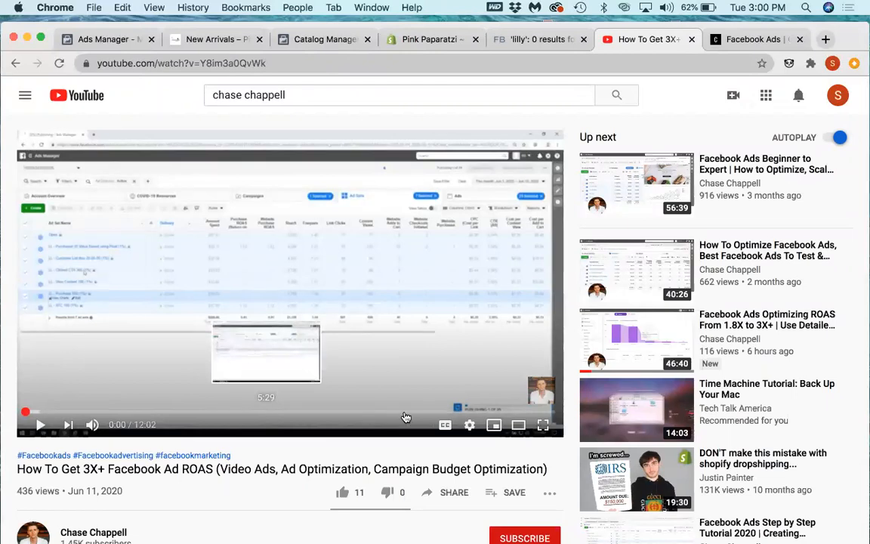
{"action": "scroll", "coordinate": [378, 420], "scroll_direction": "down", "scroll_amount": 1}
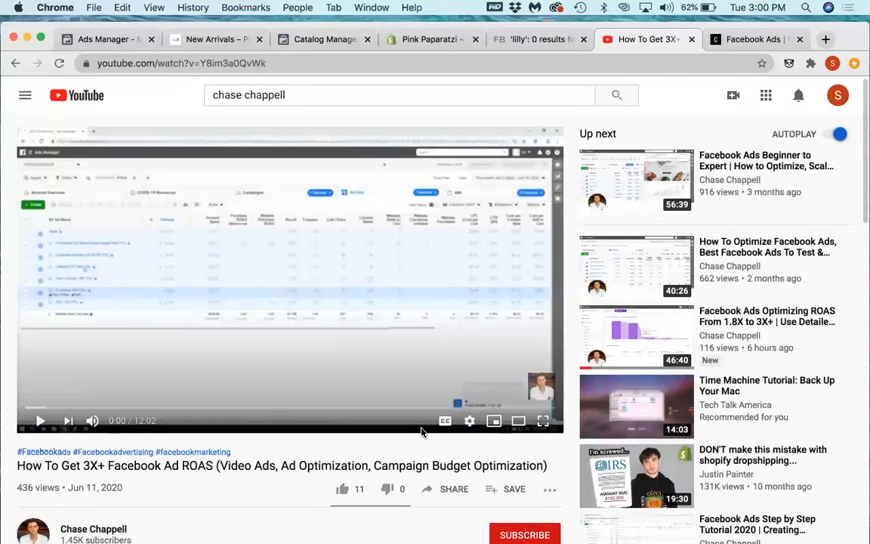
{"action": "scroll", "coordinate": [421, 432], "scroll_direction": "down", "scroll_amount": 5}
{"action": "scroll", "coordinate": [422, 432], "scroll_direction": "up", "scroll_amount": 2}
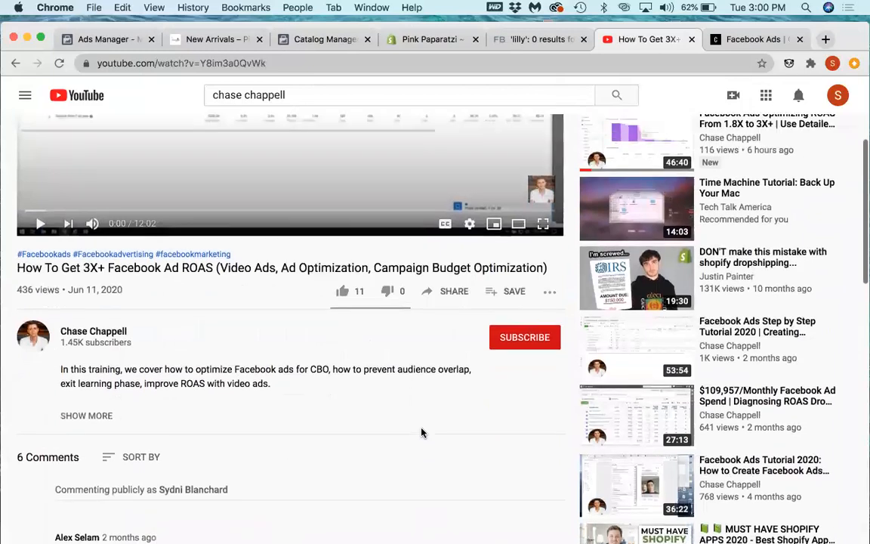
{"action": "scroll", "coordinate": [361, 432], "scroll_direction": "up", "scroll_amount": 4}
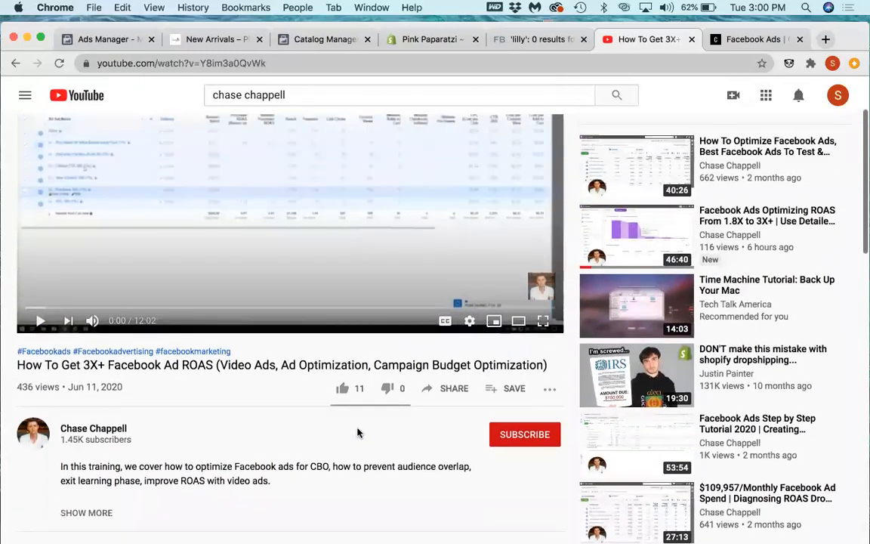